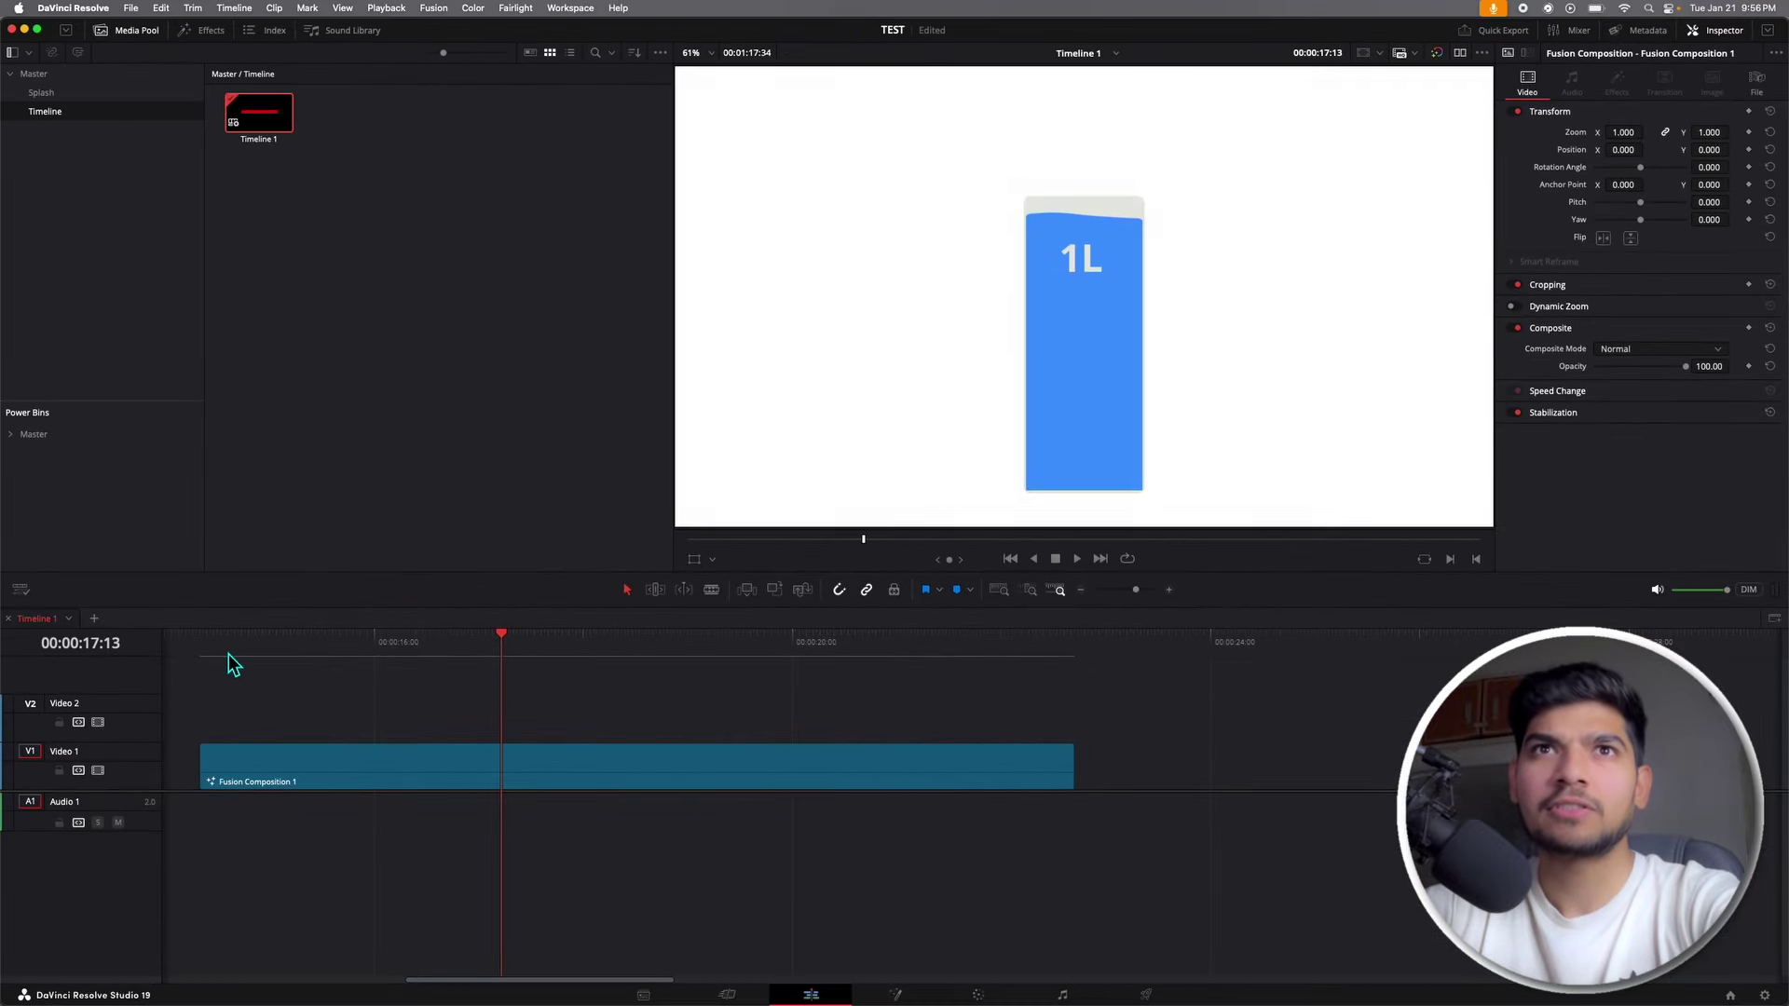
Step: Play back the finished water-filling animation of the existing Fusion composition from its start to examine the rising liquid and 1L label
click(208, 656)
key(space)
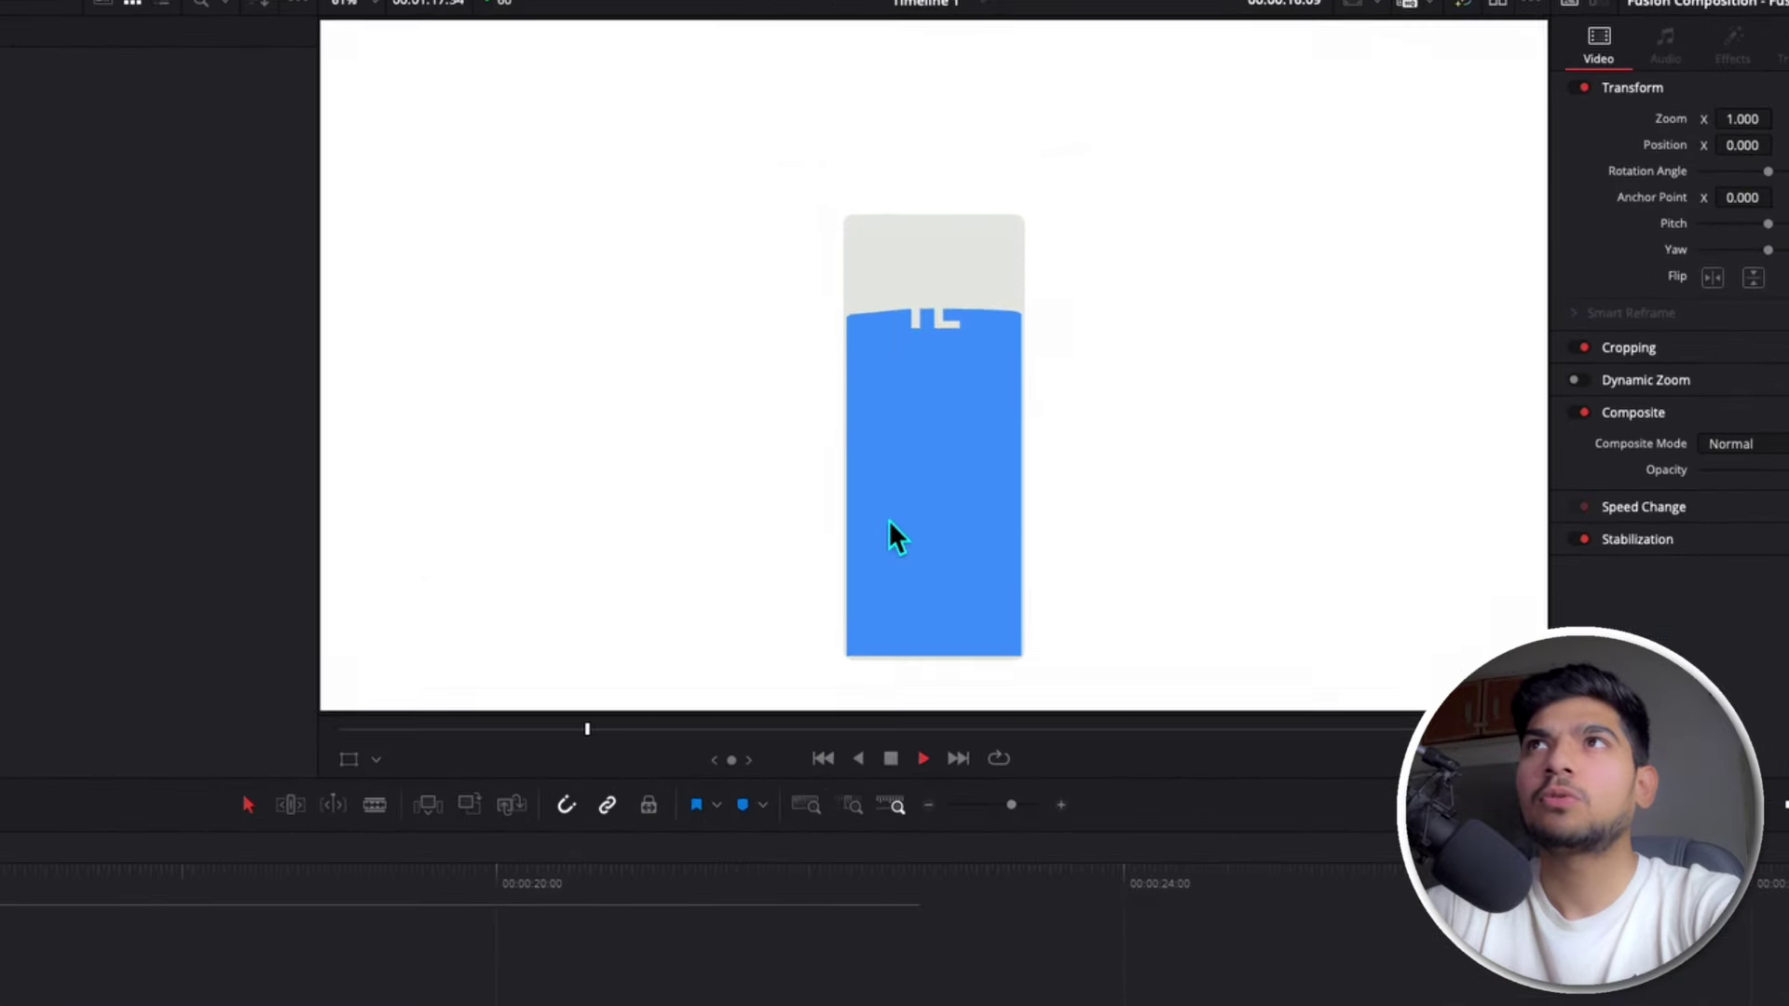
key(space)
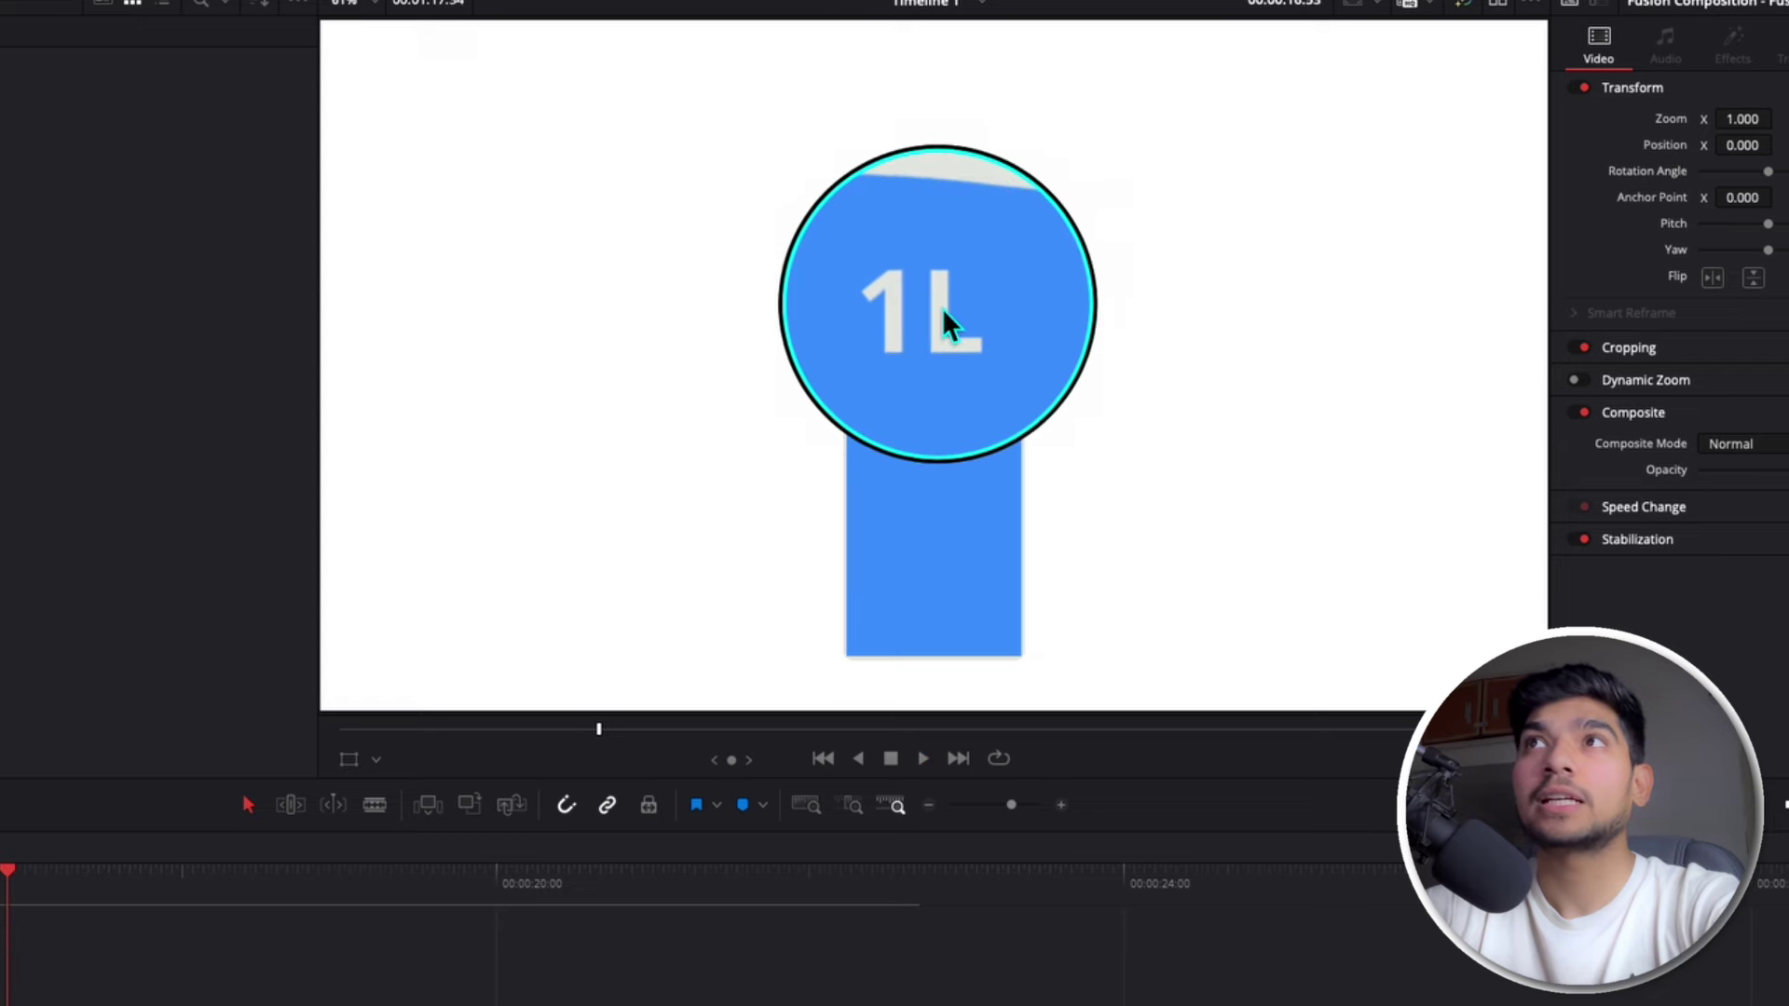
key(space)
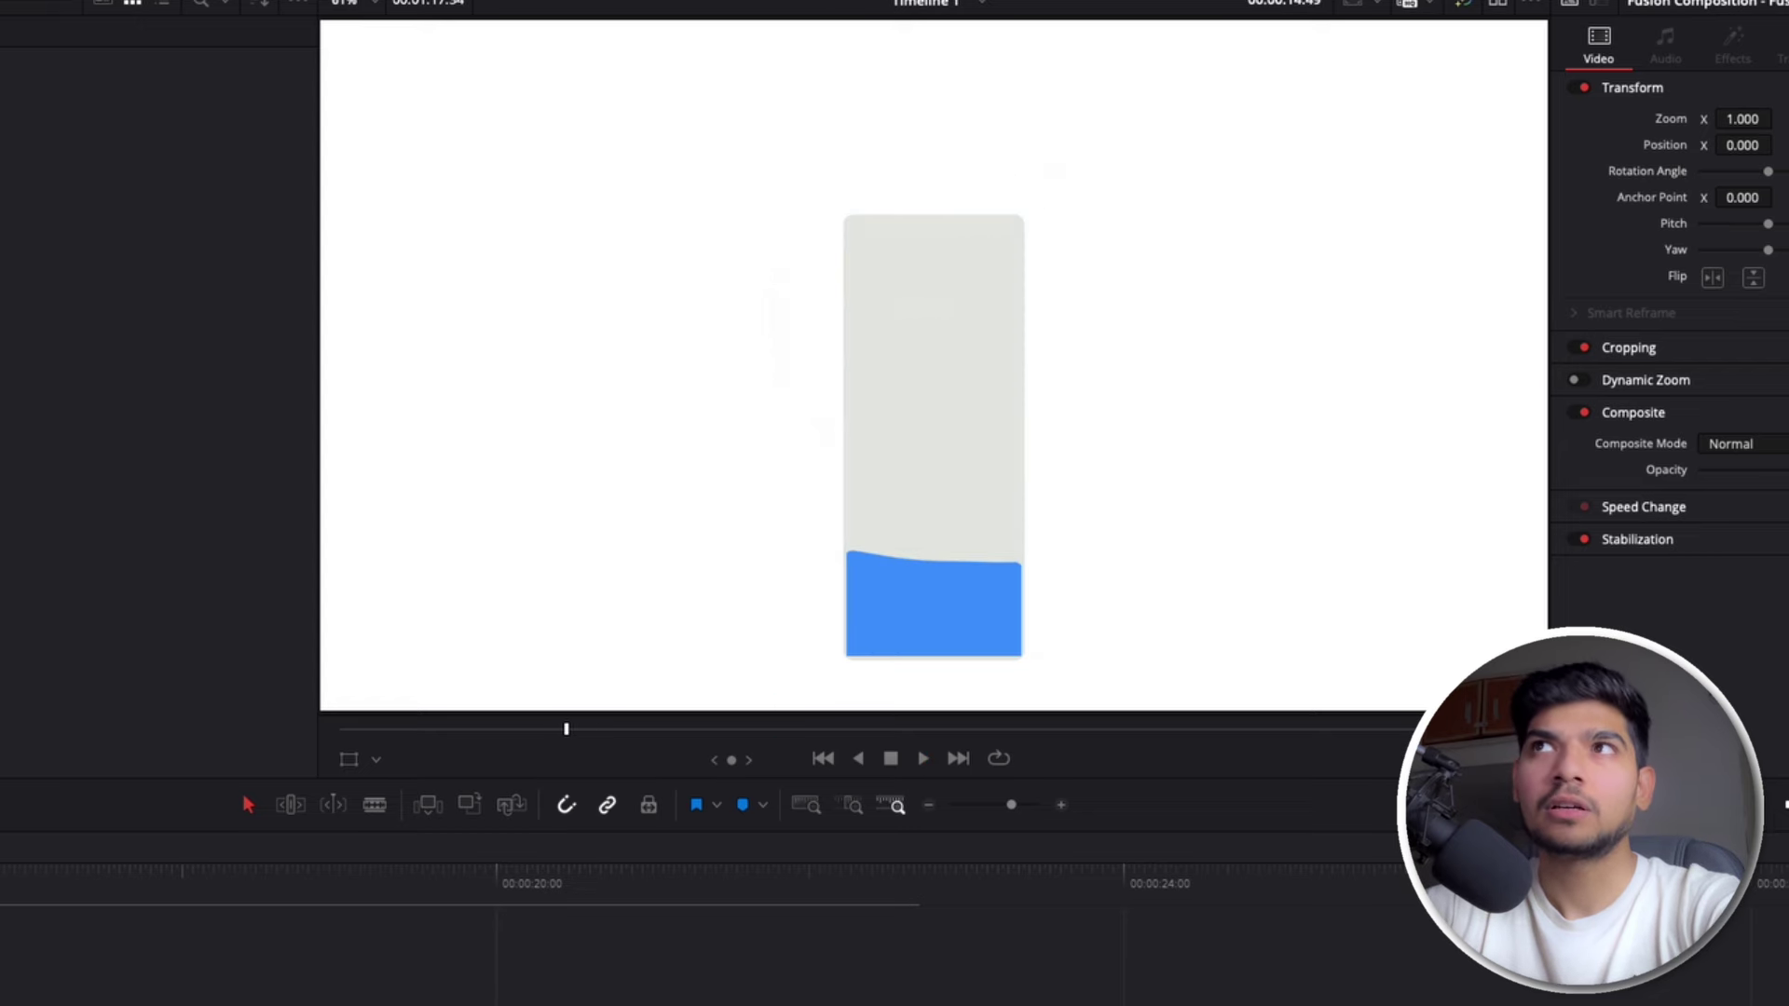
key(space)
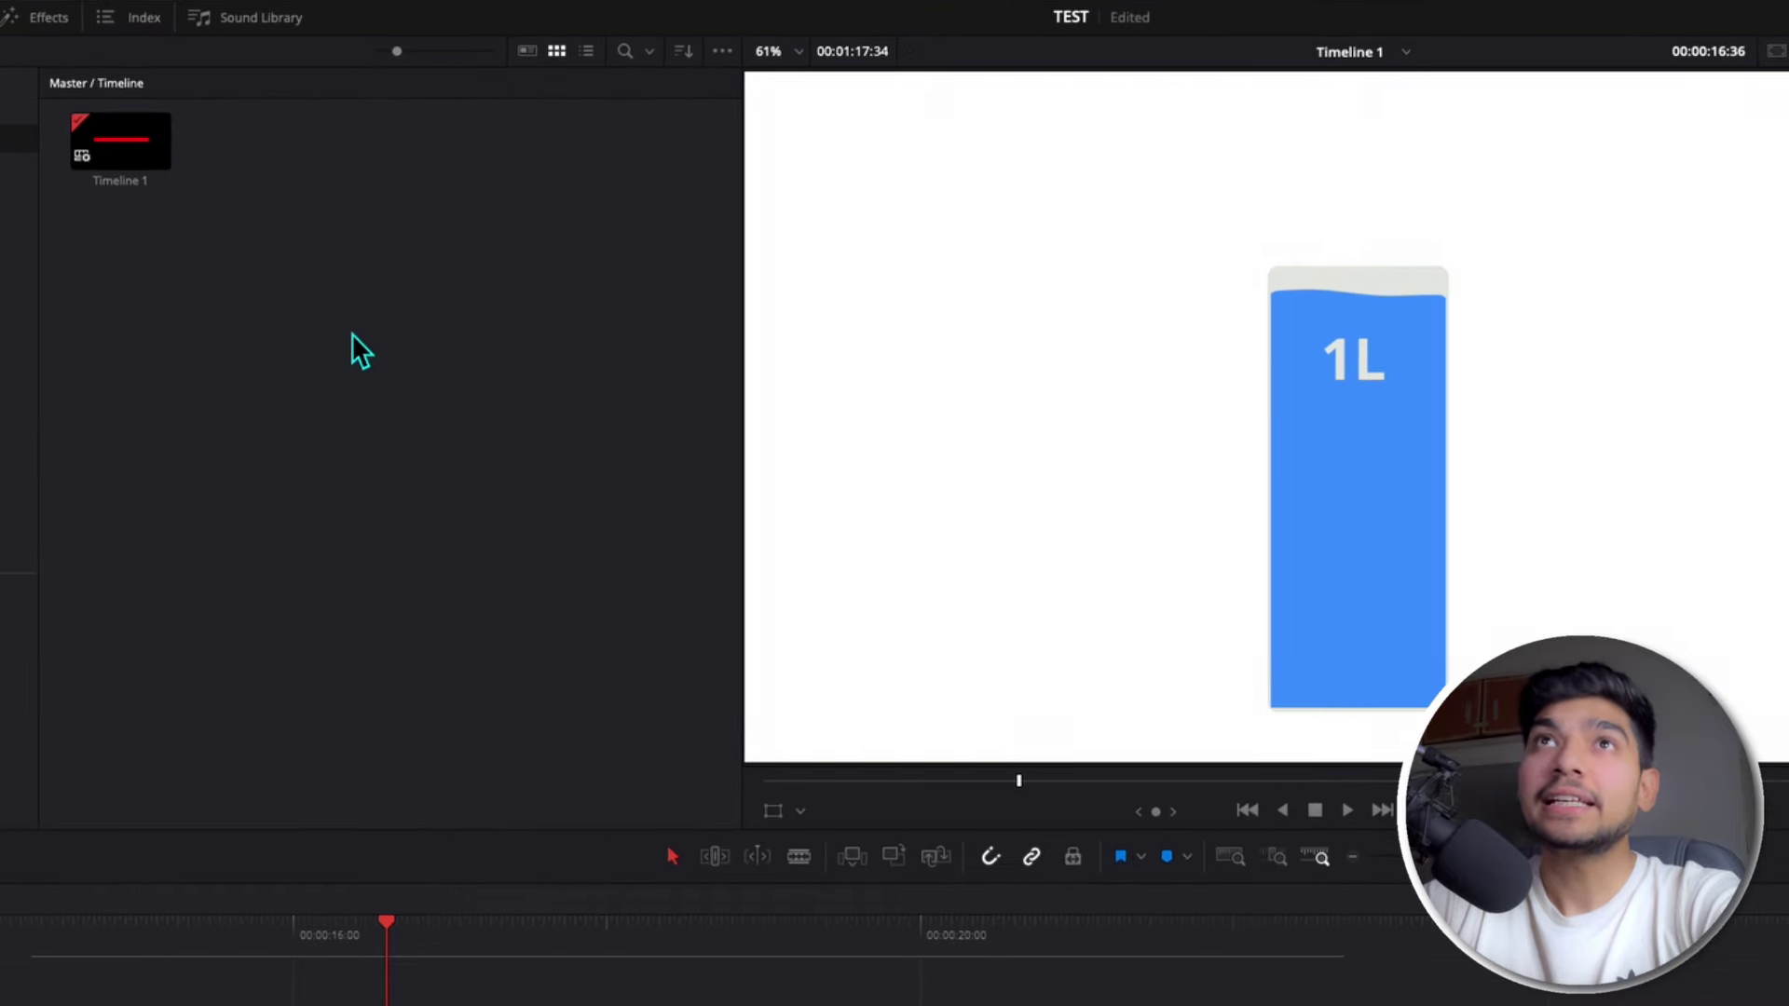
Step: Create a new Fusion composition clip in the Timeline bin, named "water fill", with a frame rate of 60
right_click(351, 333)
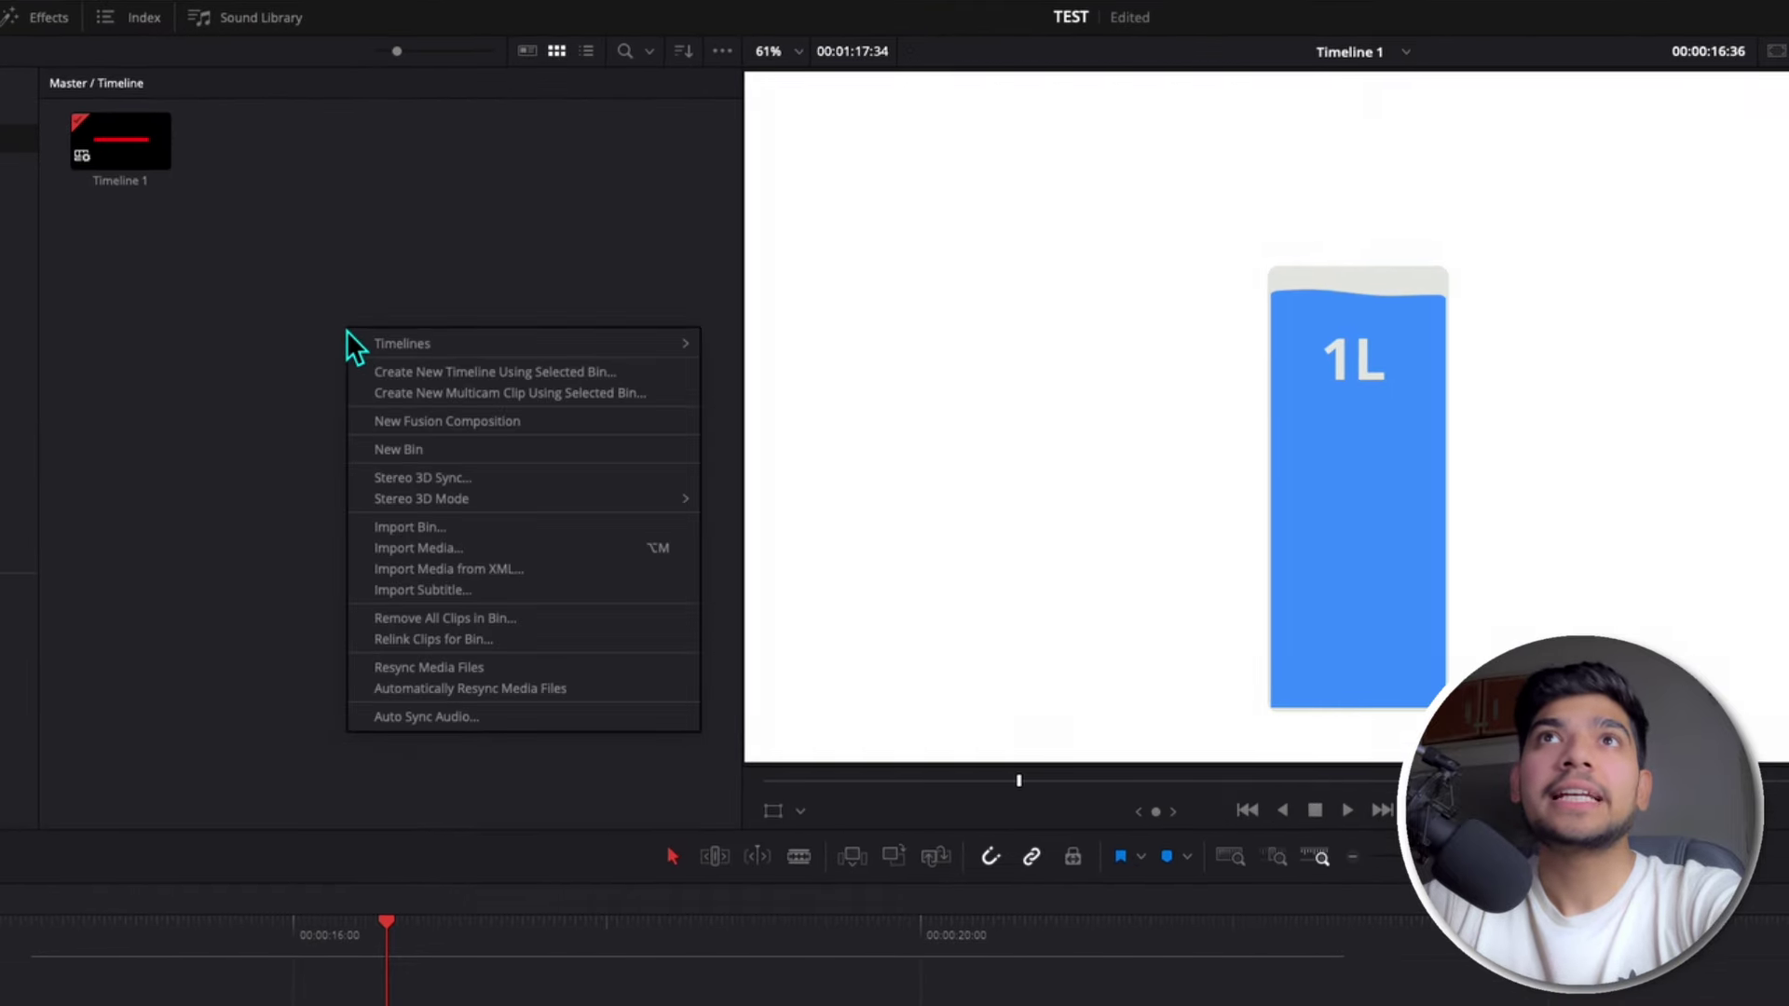
click(456, 427)
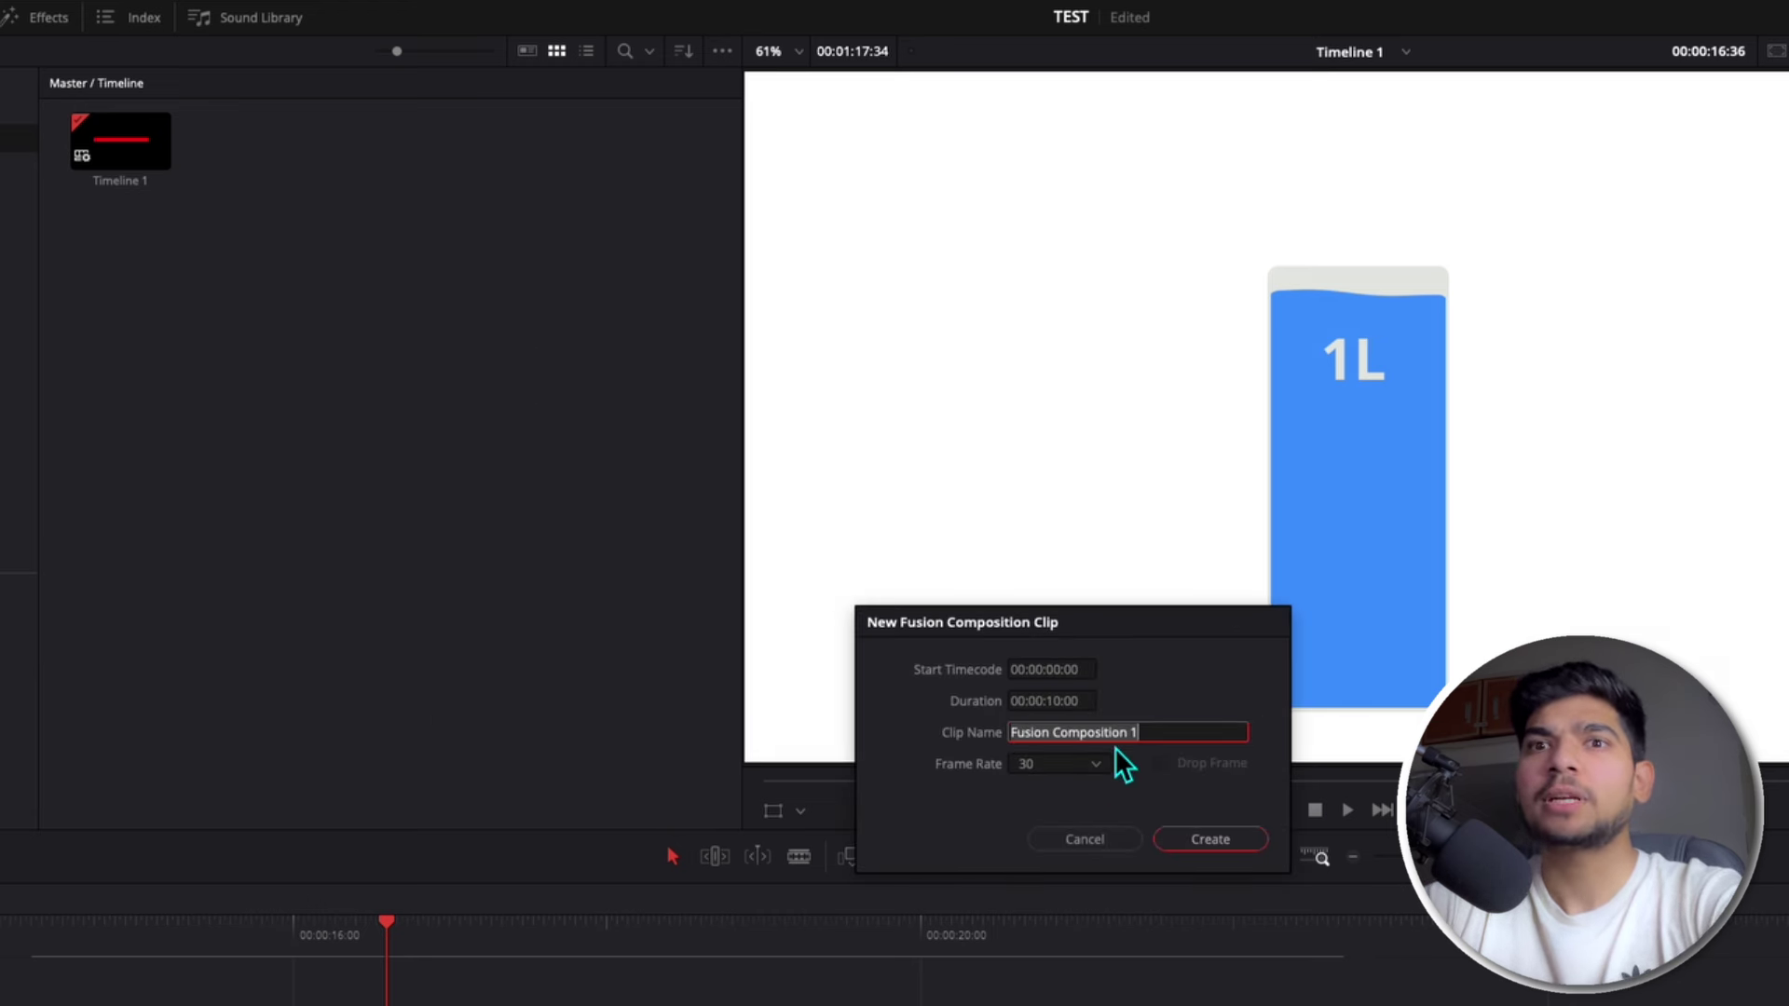
text(water fl)
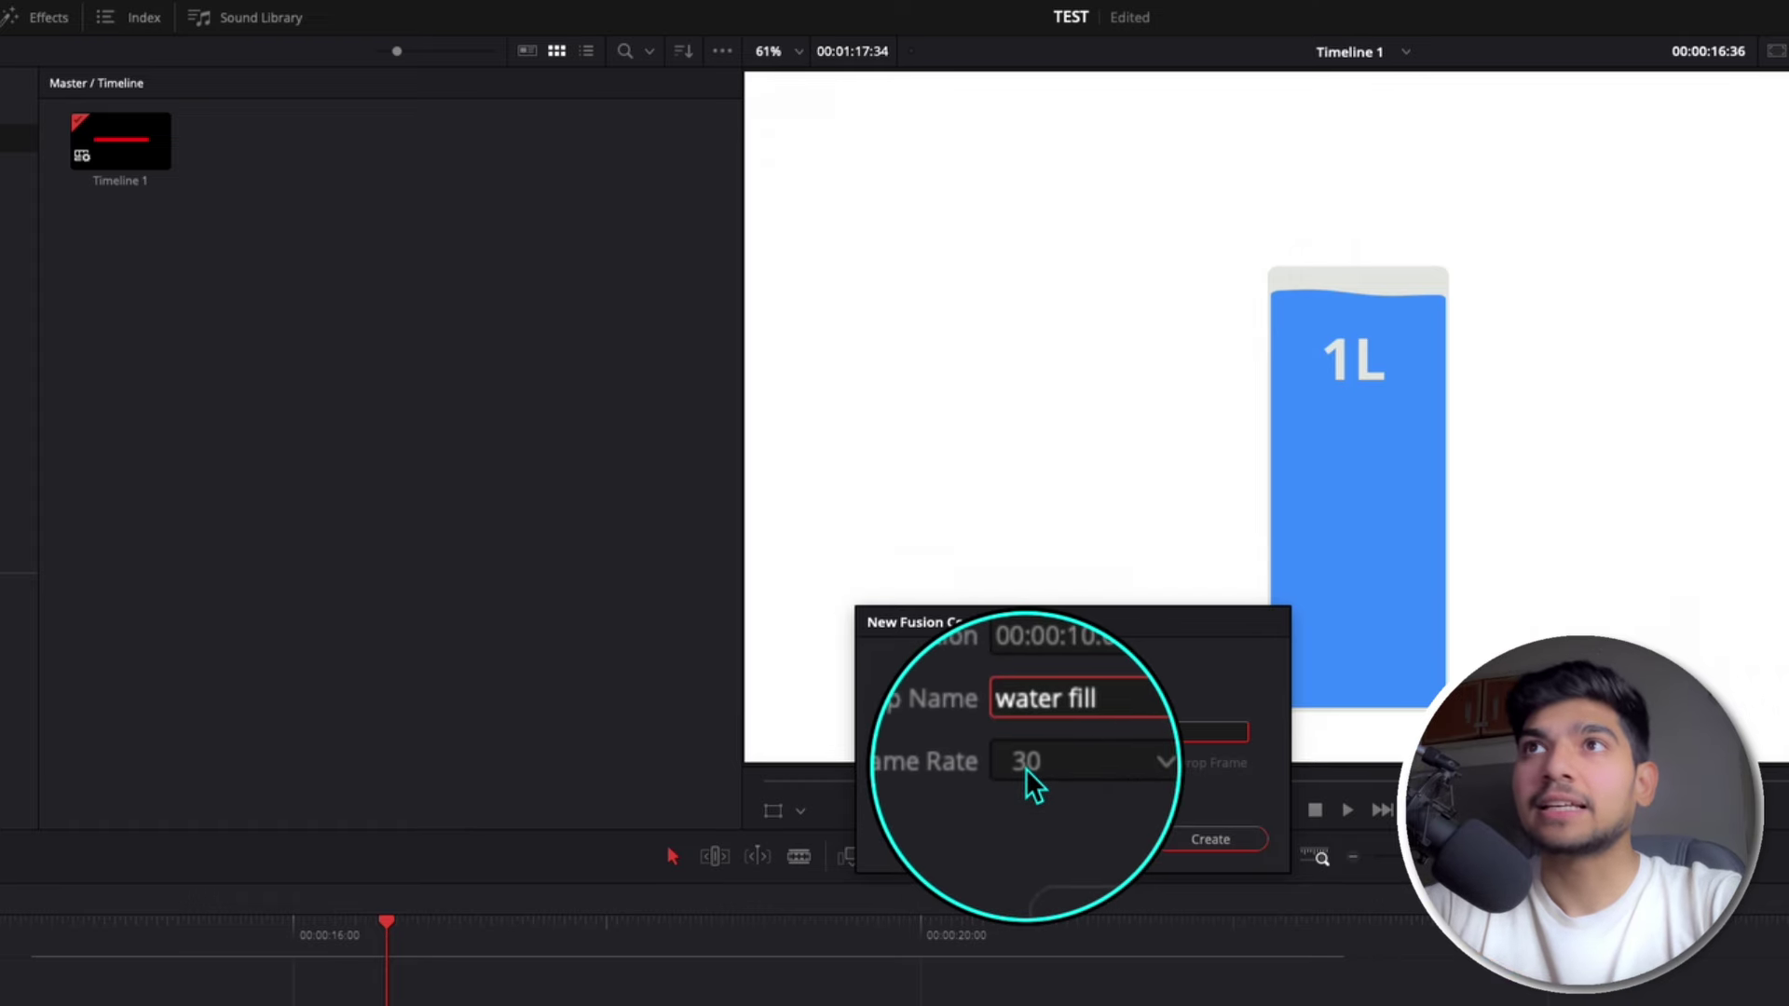
click(1104, 769)
scroll(1081, 863, down, 2)
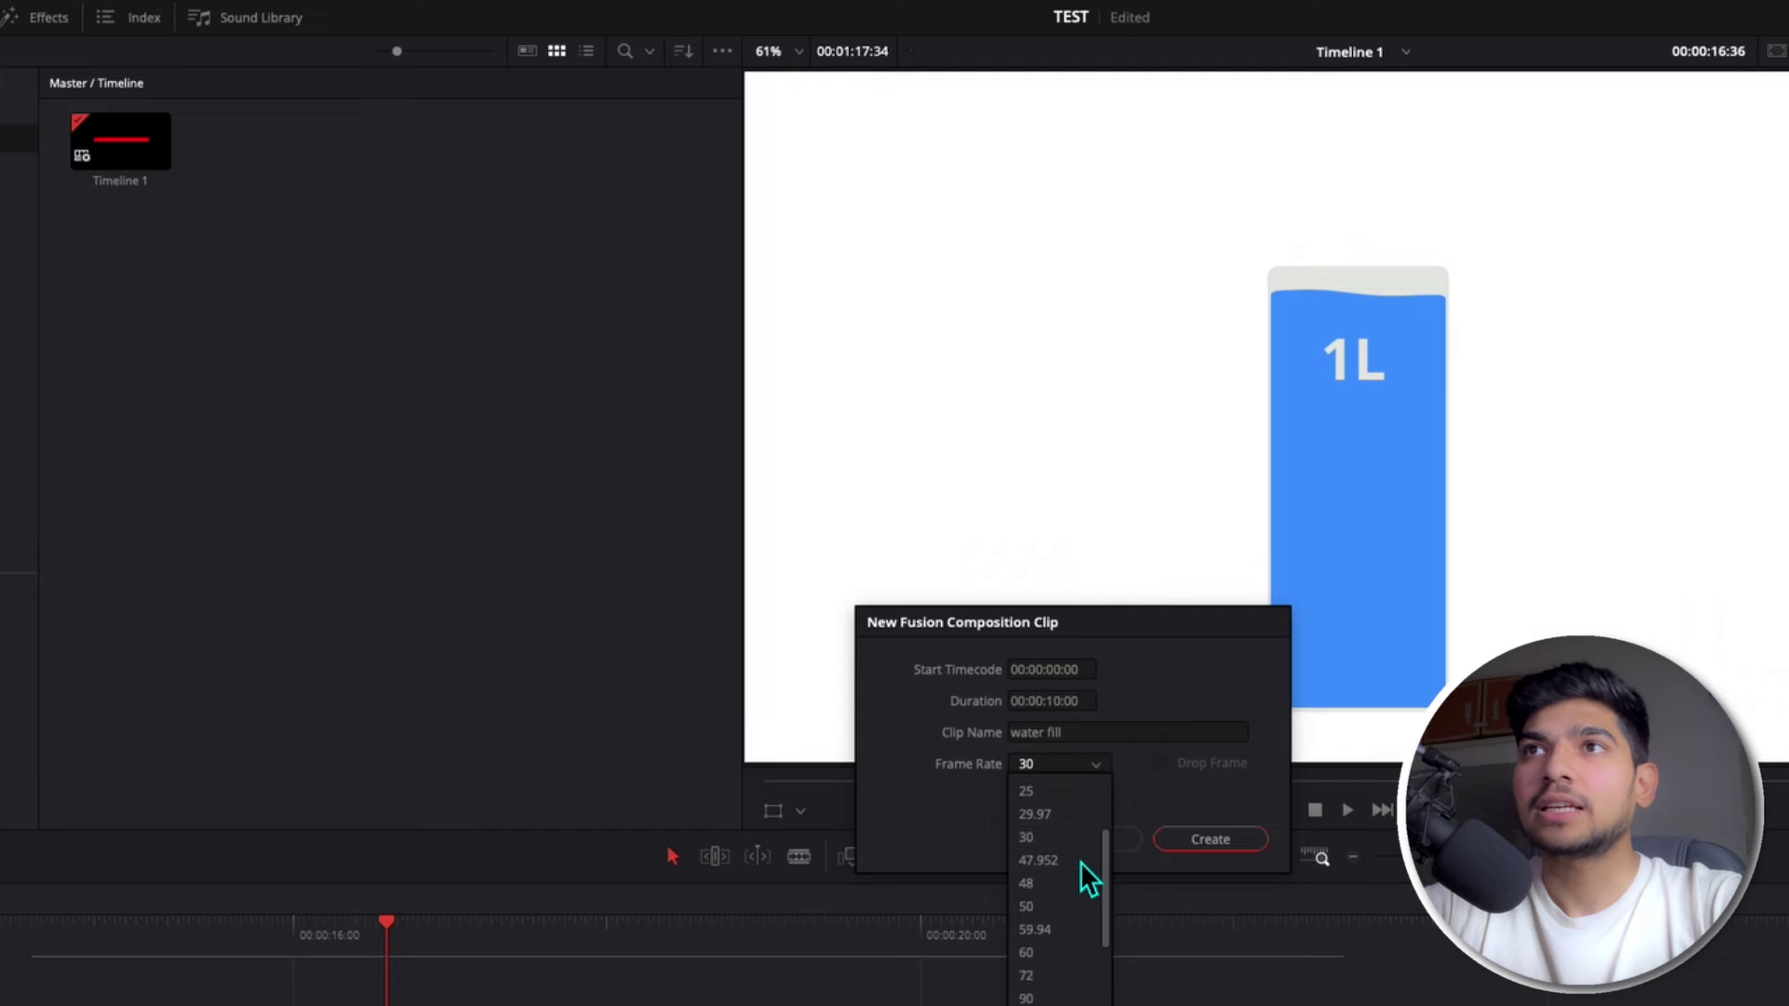
click(1048, 958)
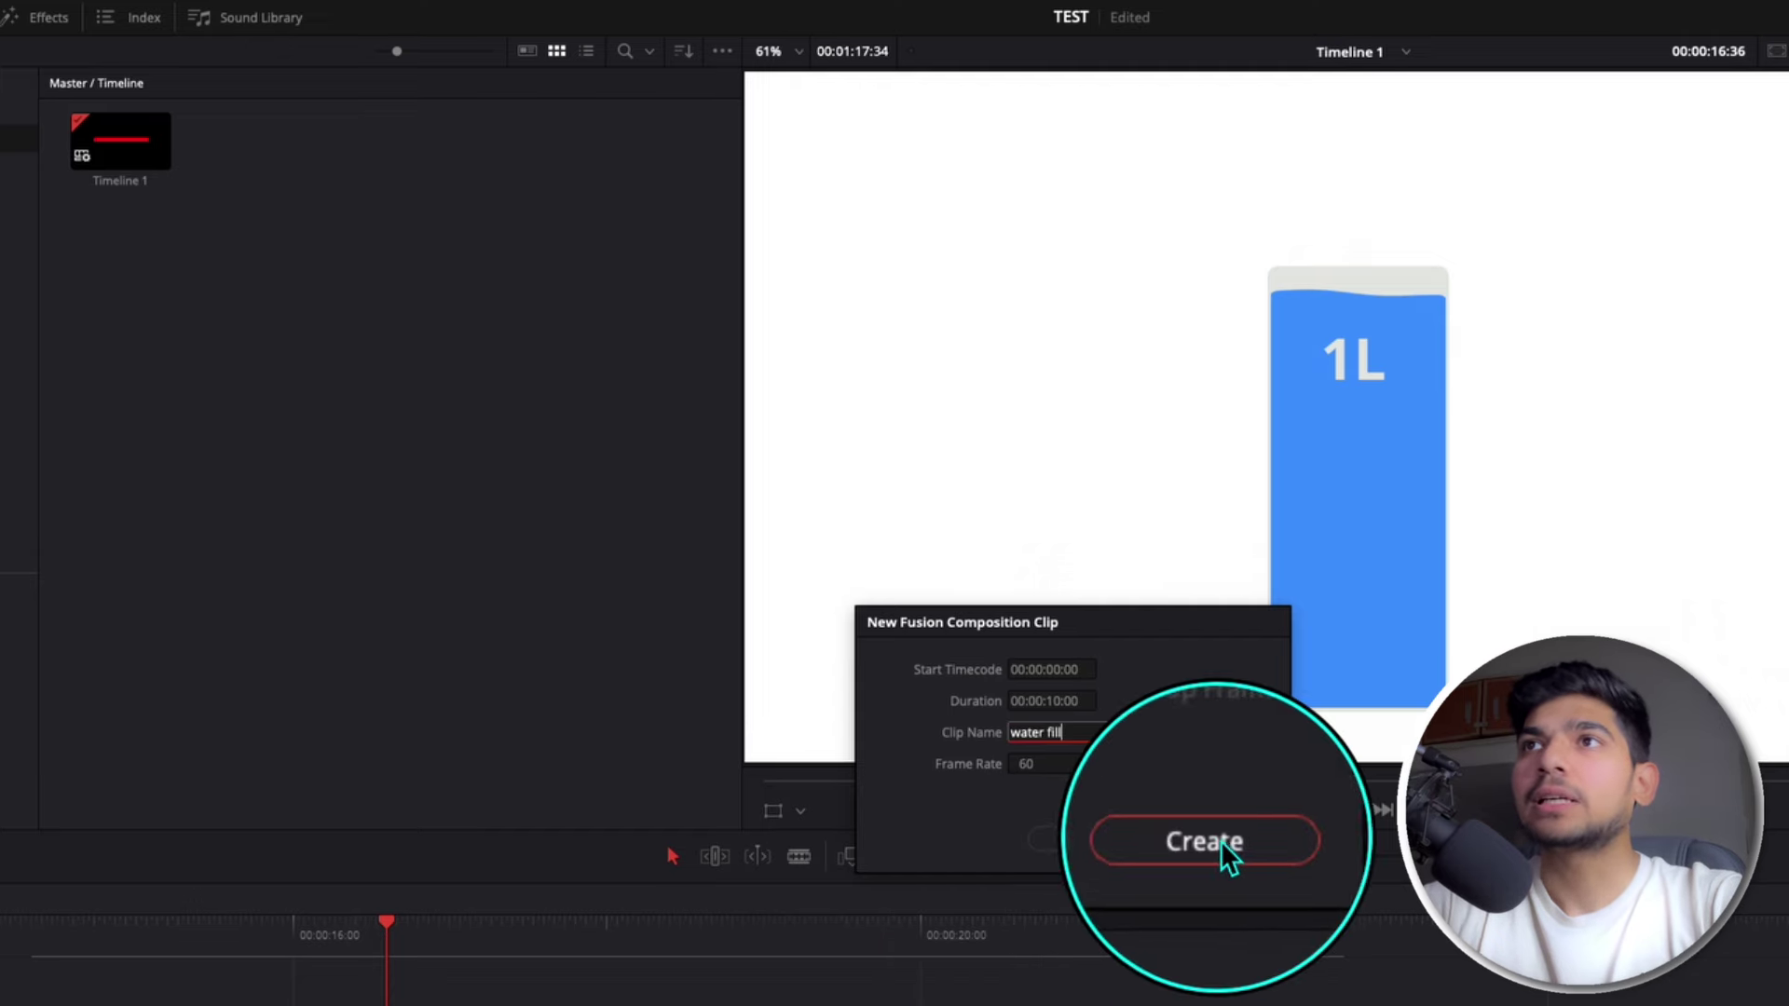
click(1257, 838)
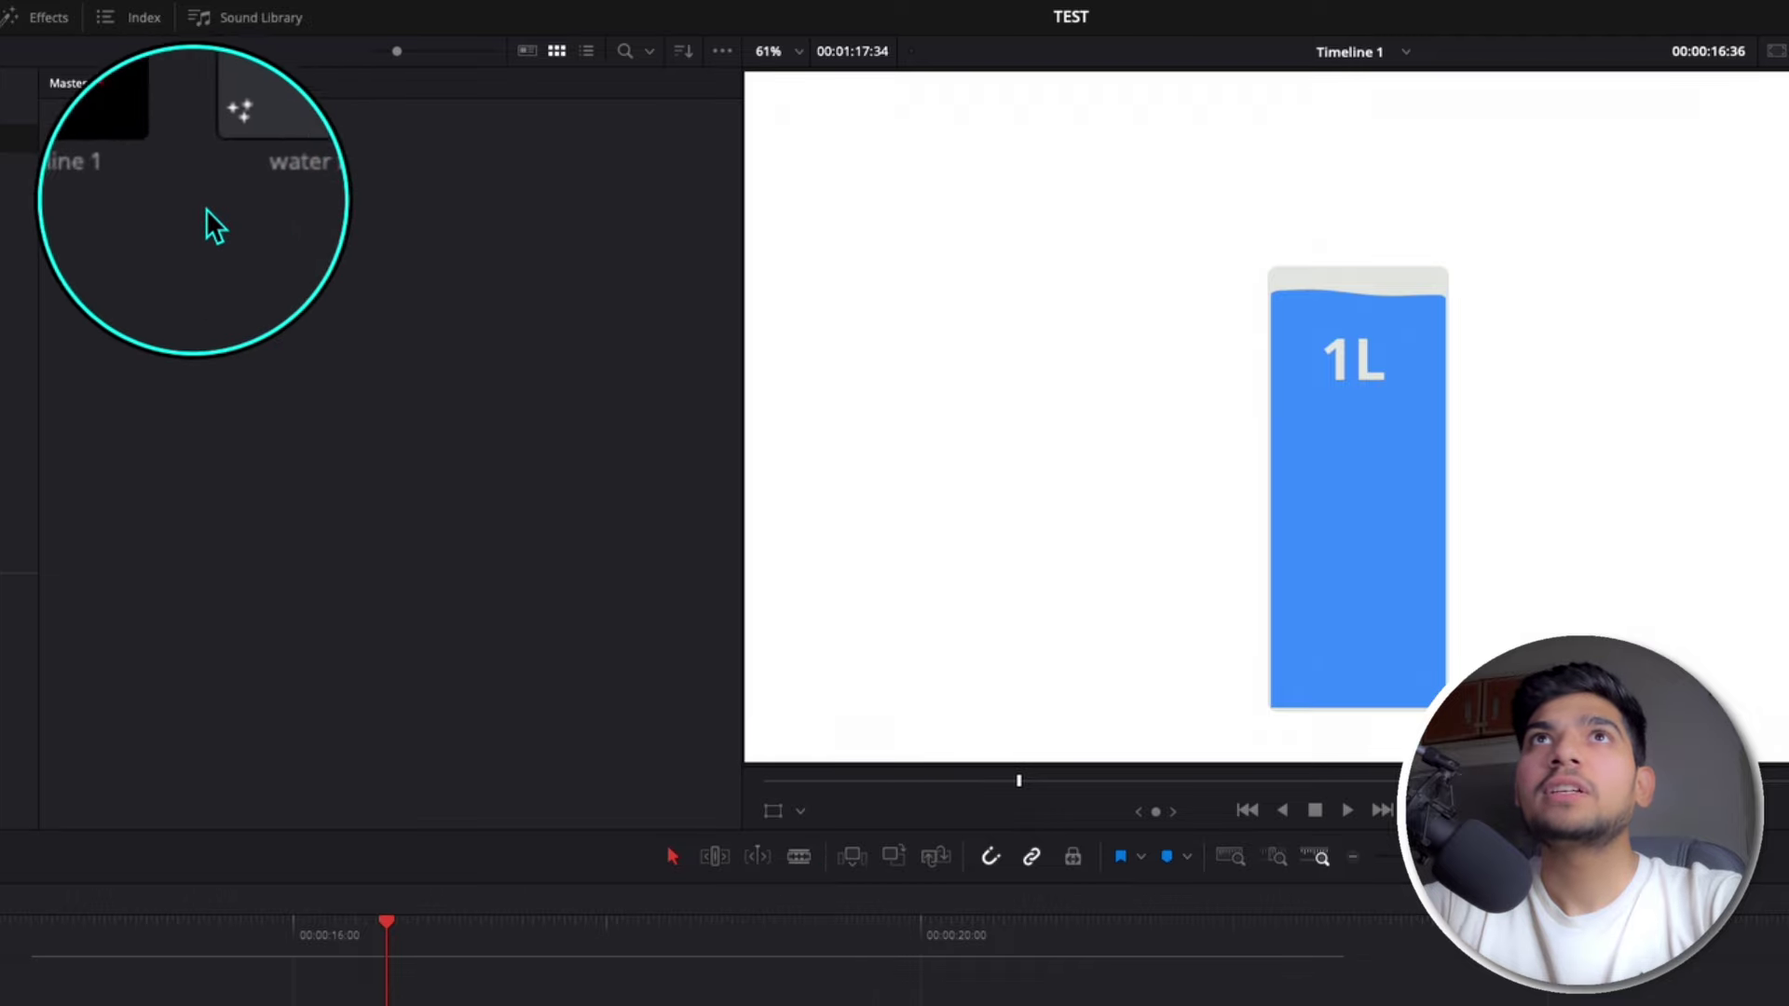
Step: Place the water fill clip on the Video 1 track, a short gap after the existing Fusion composition
click(228, 159)
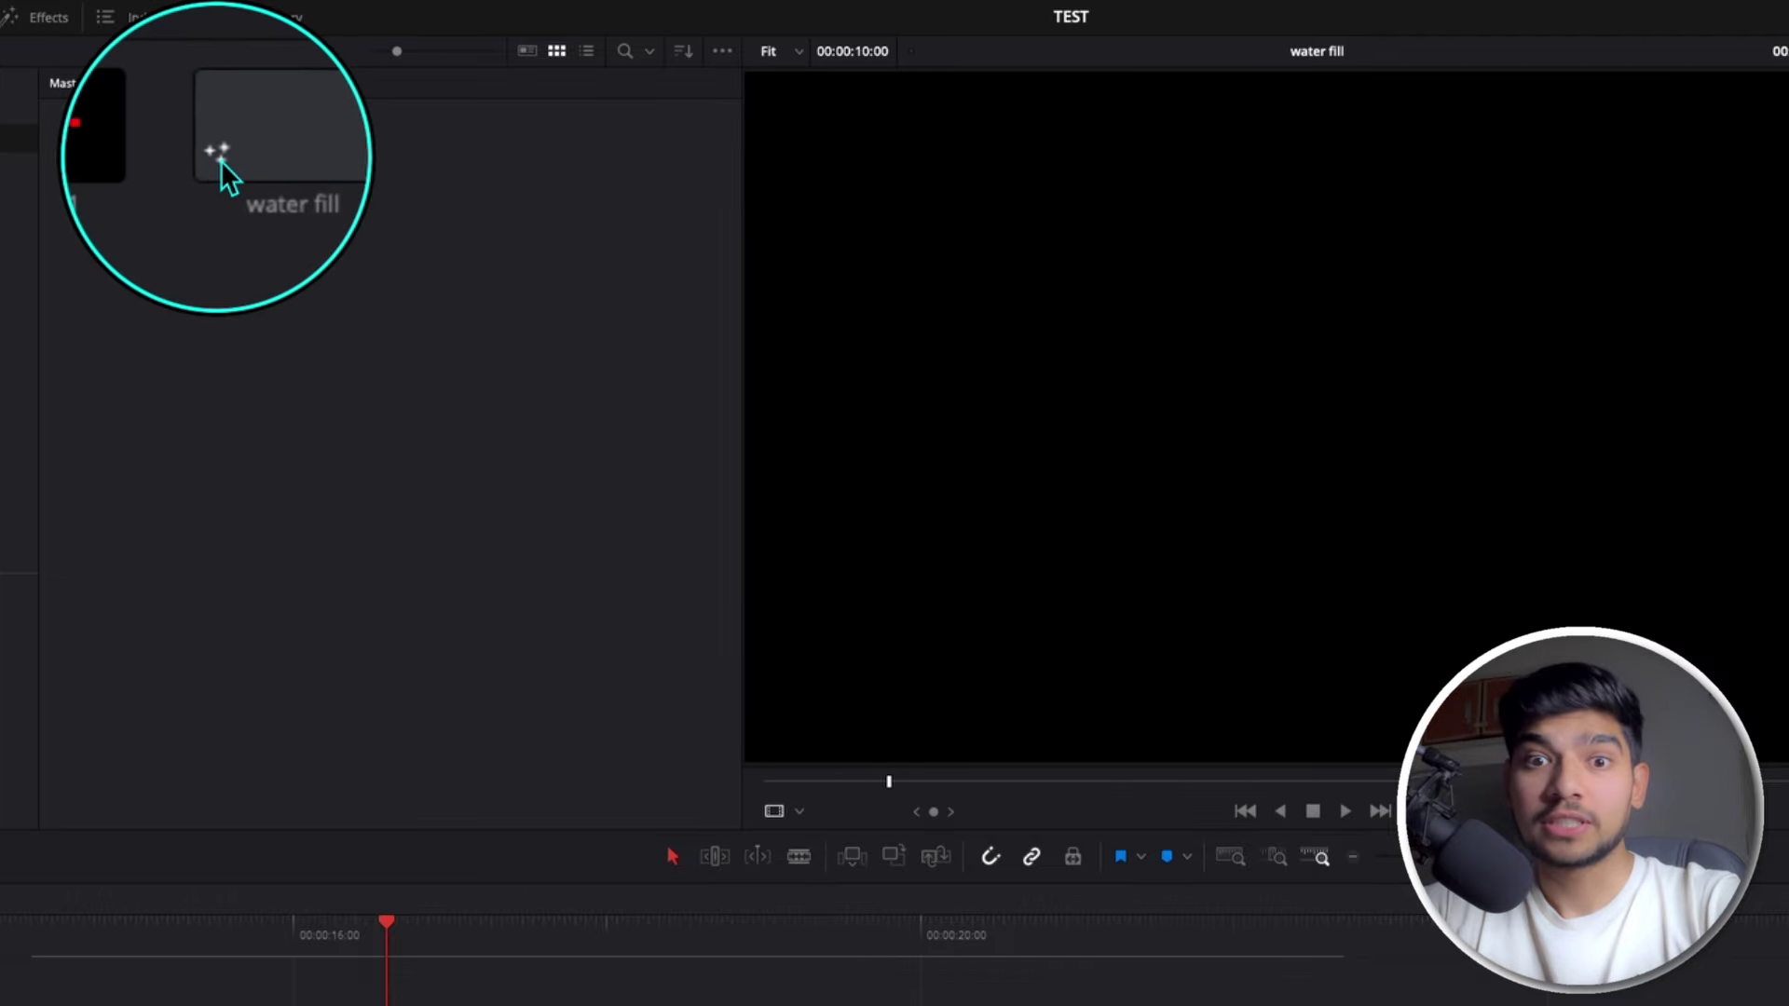
drag(217, 159, 927, 274)
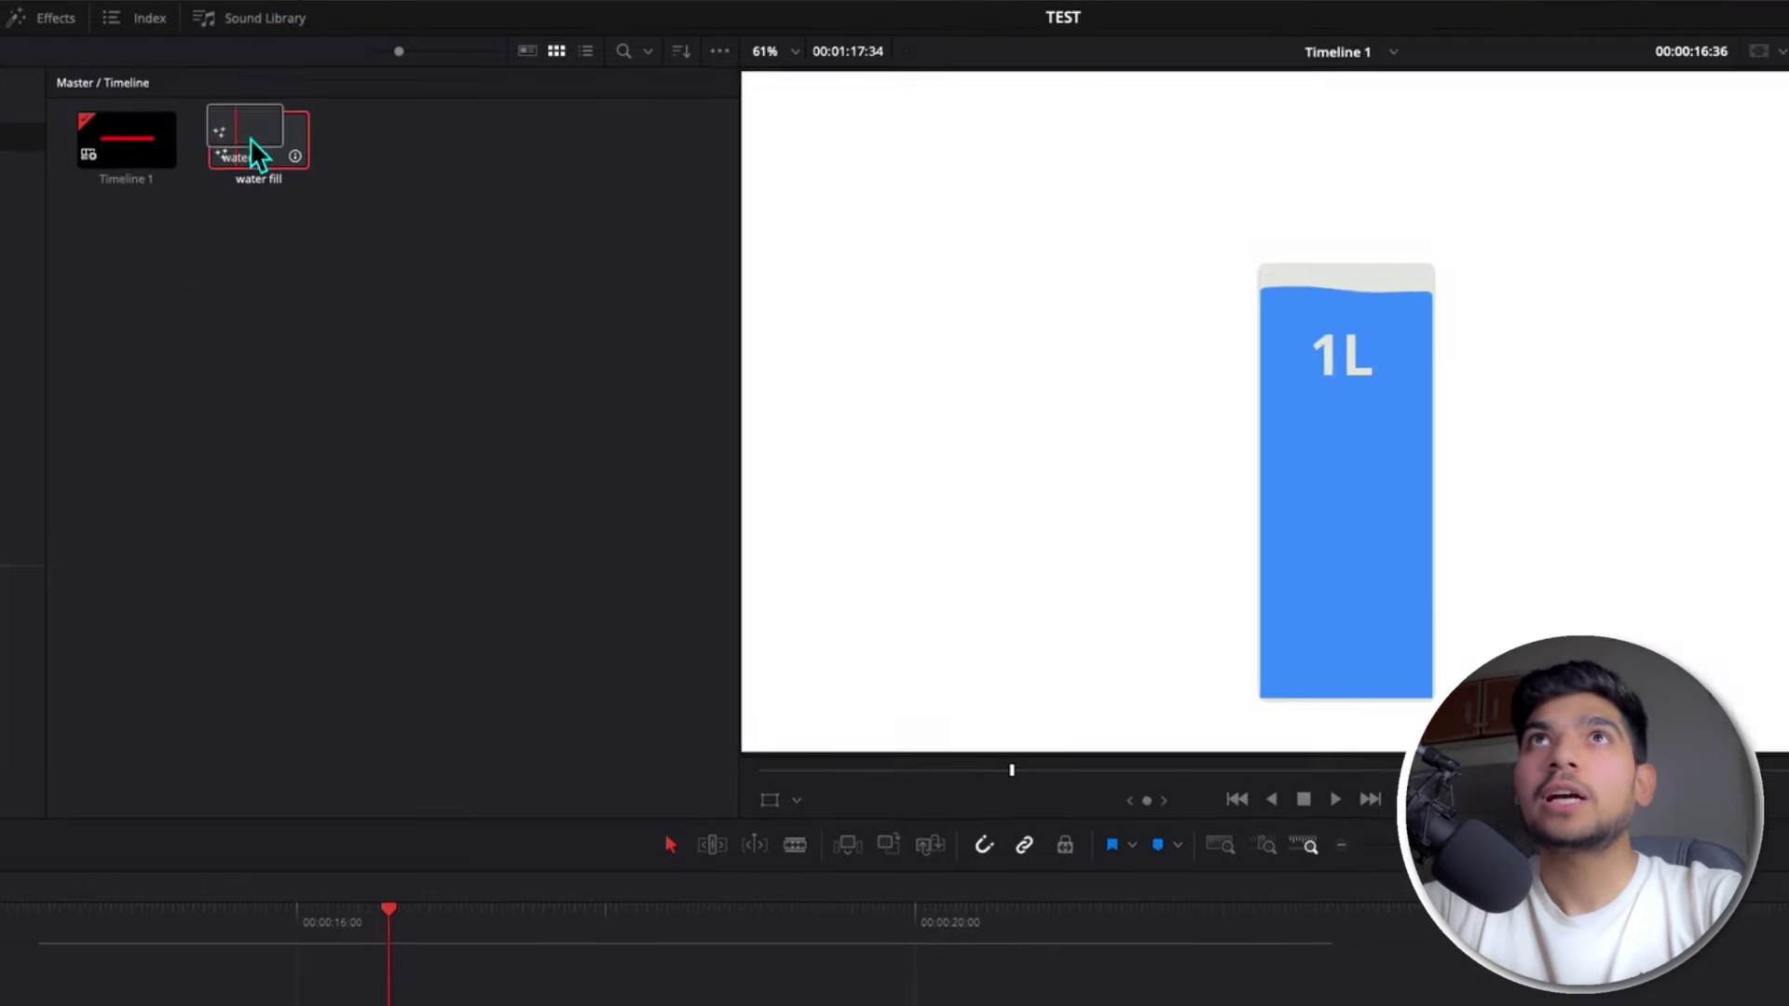
drag(803, 207, 1191, 789)
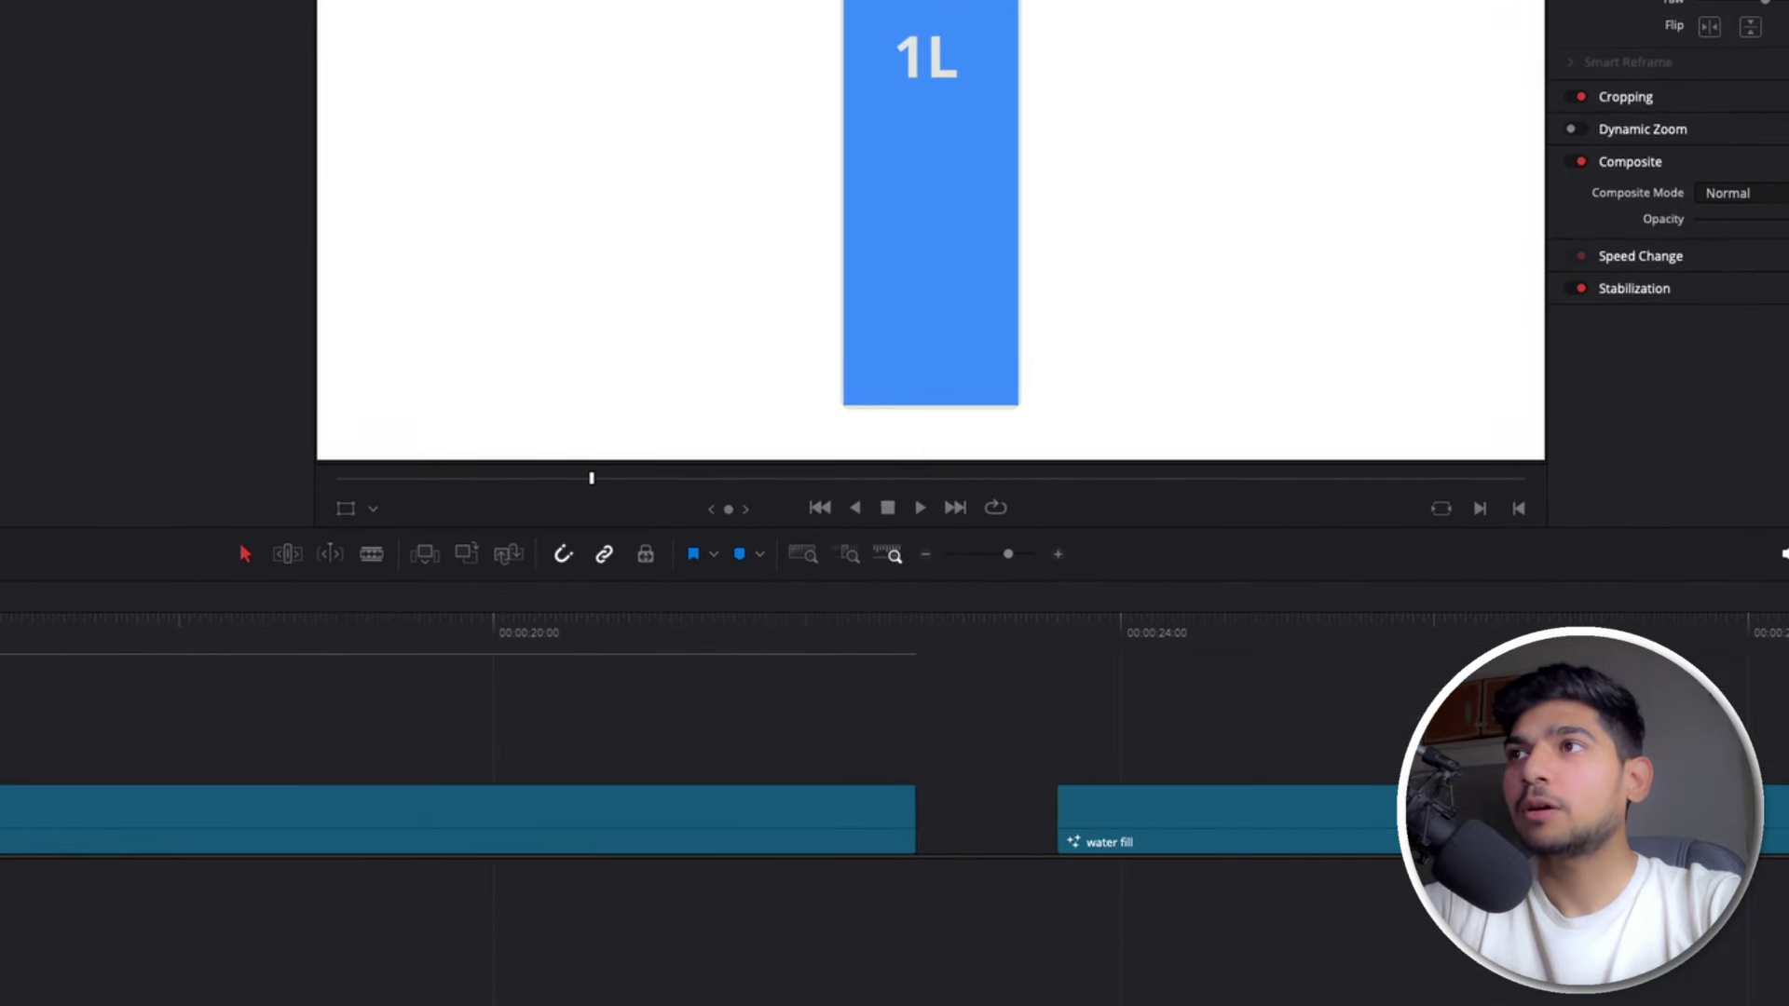
scroll(1176, 708, right, 10)
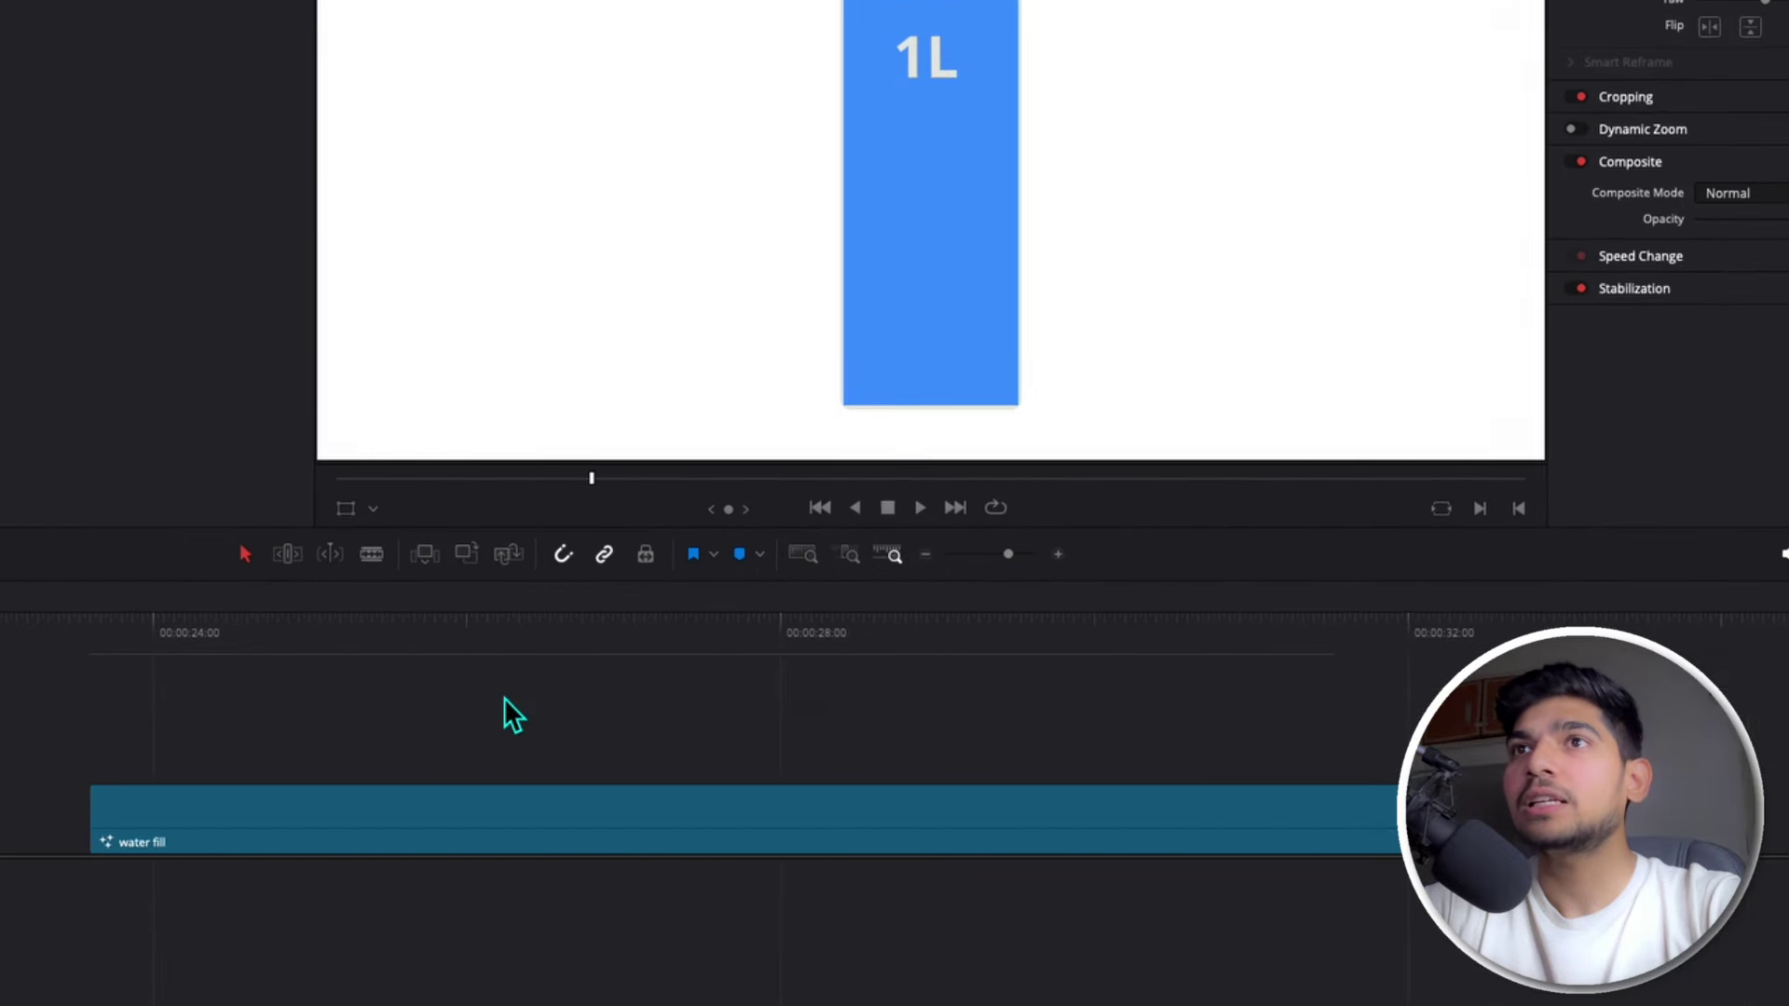
Step: Park the playhead over the water fill clip and open that clip in the Fusion page
click(414, 641)
drag(414, 641, 858, 633)
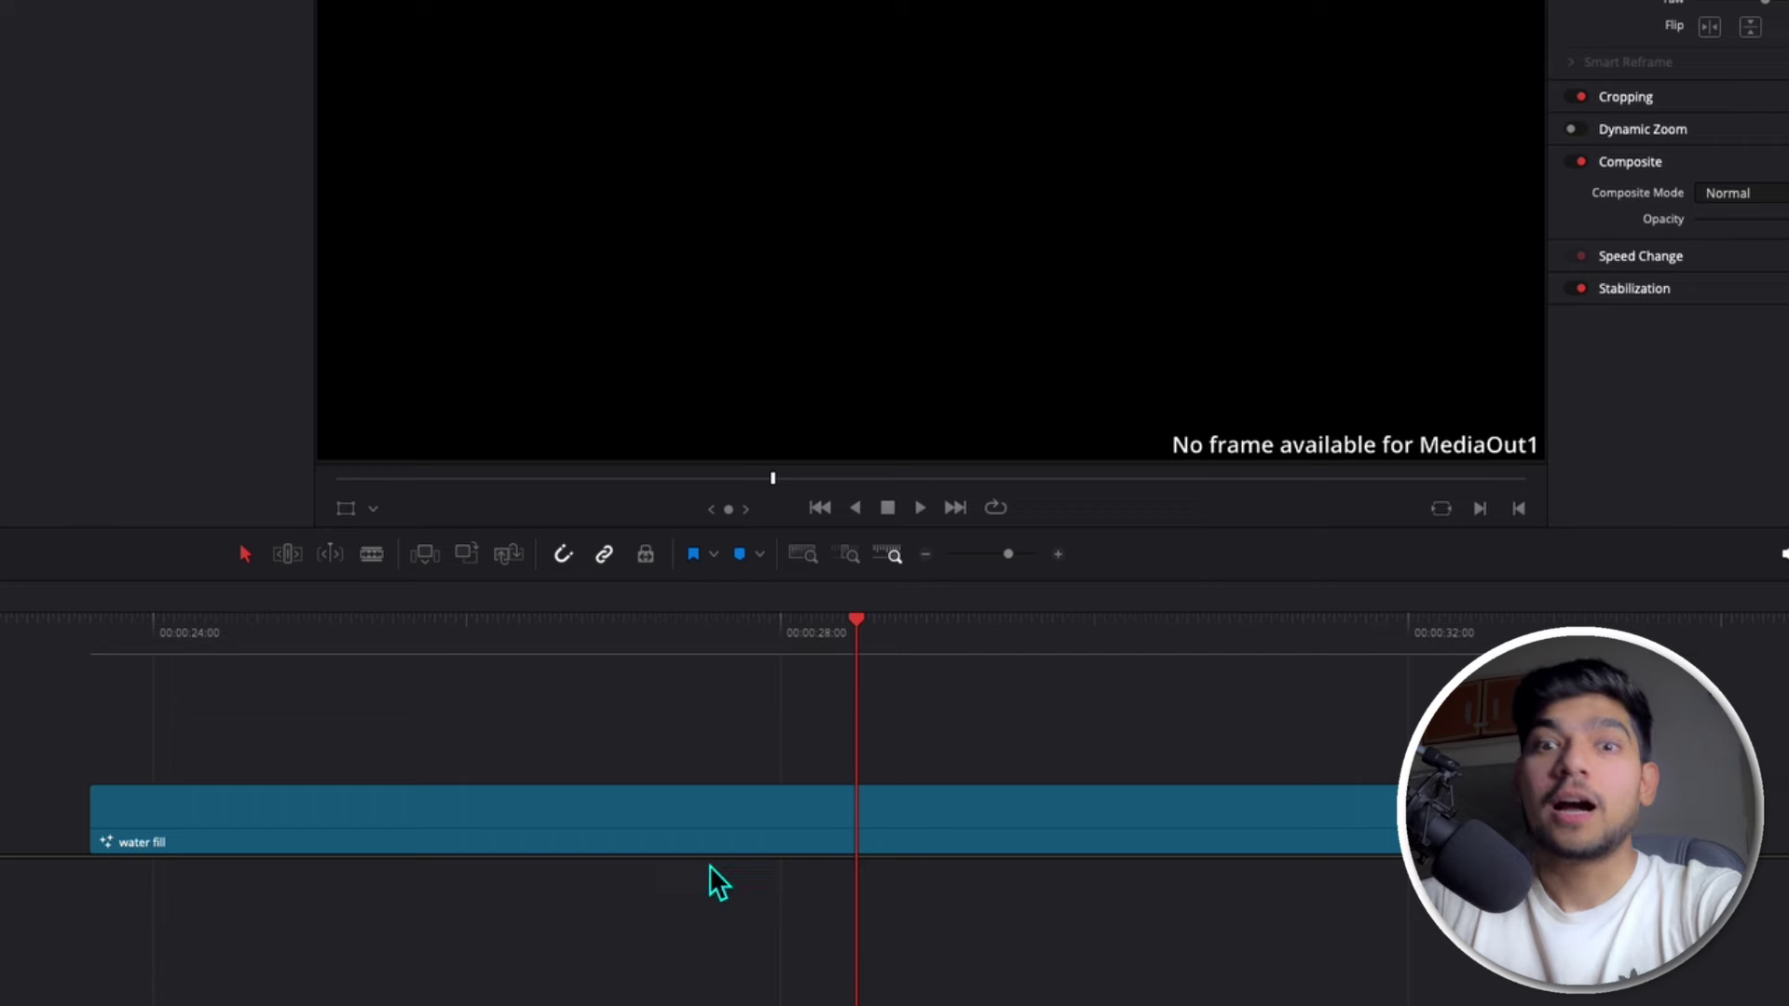
drag(649, 762, 1037, 972)
right_click(703, 807)
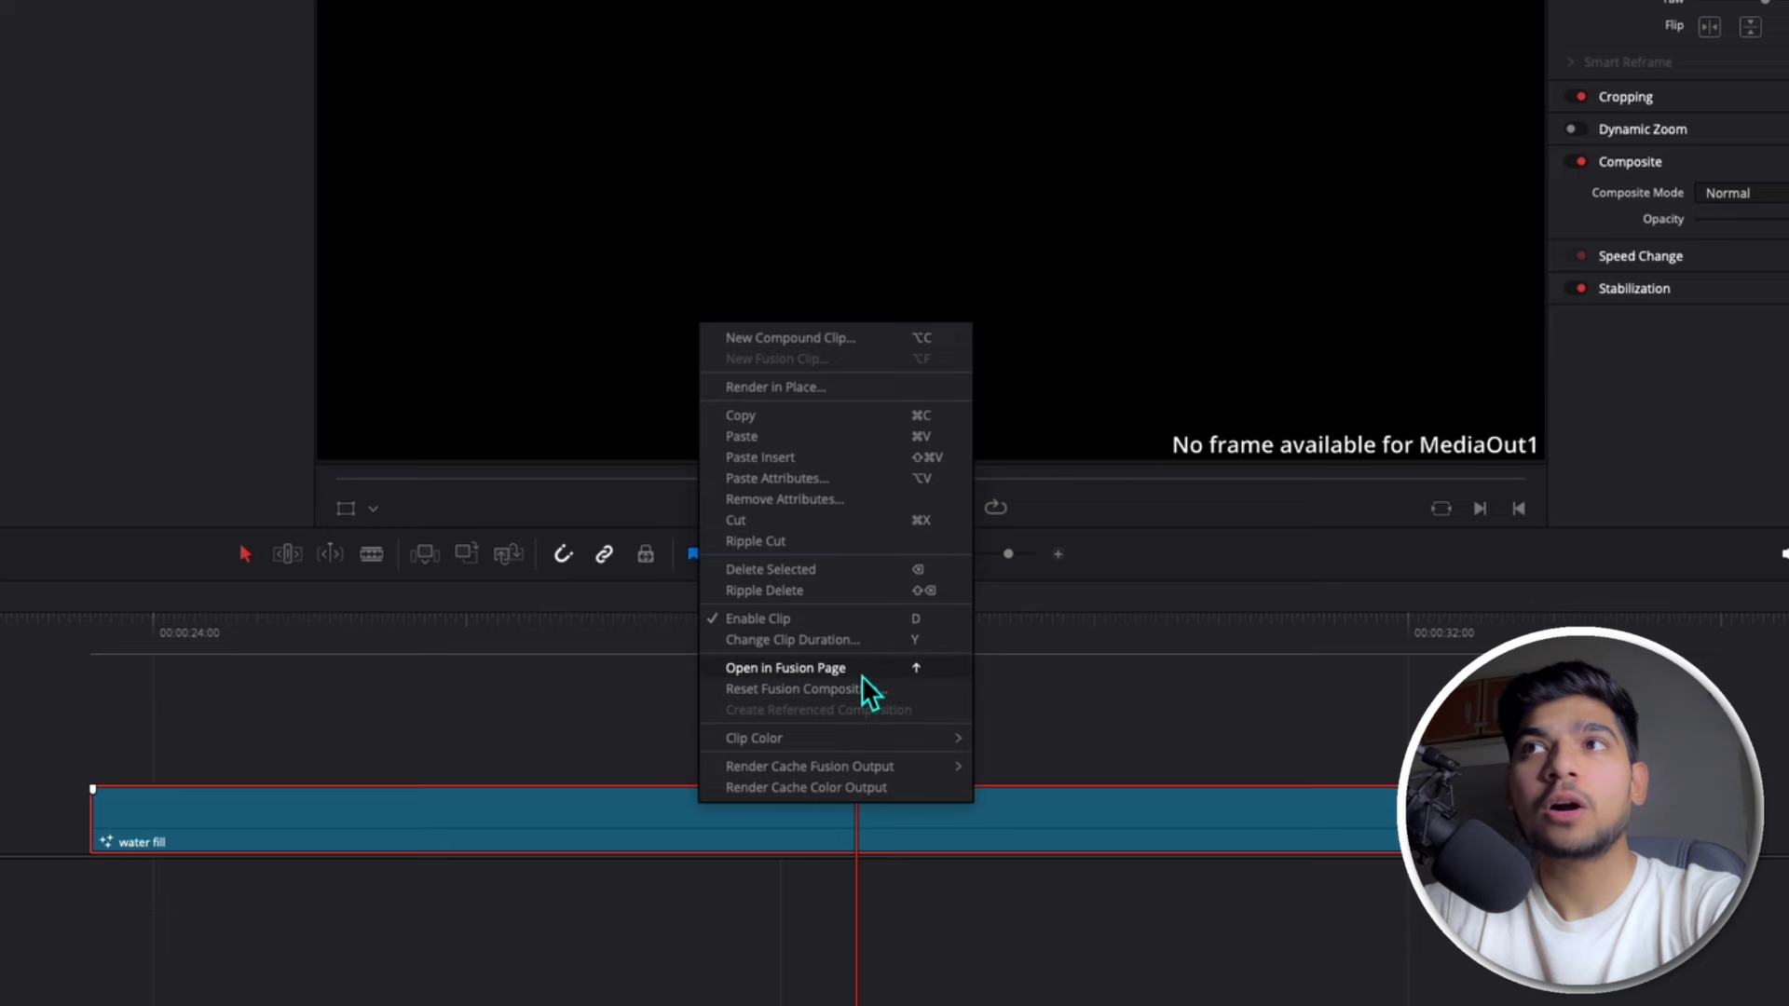
click(781, 669)
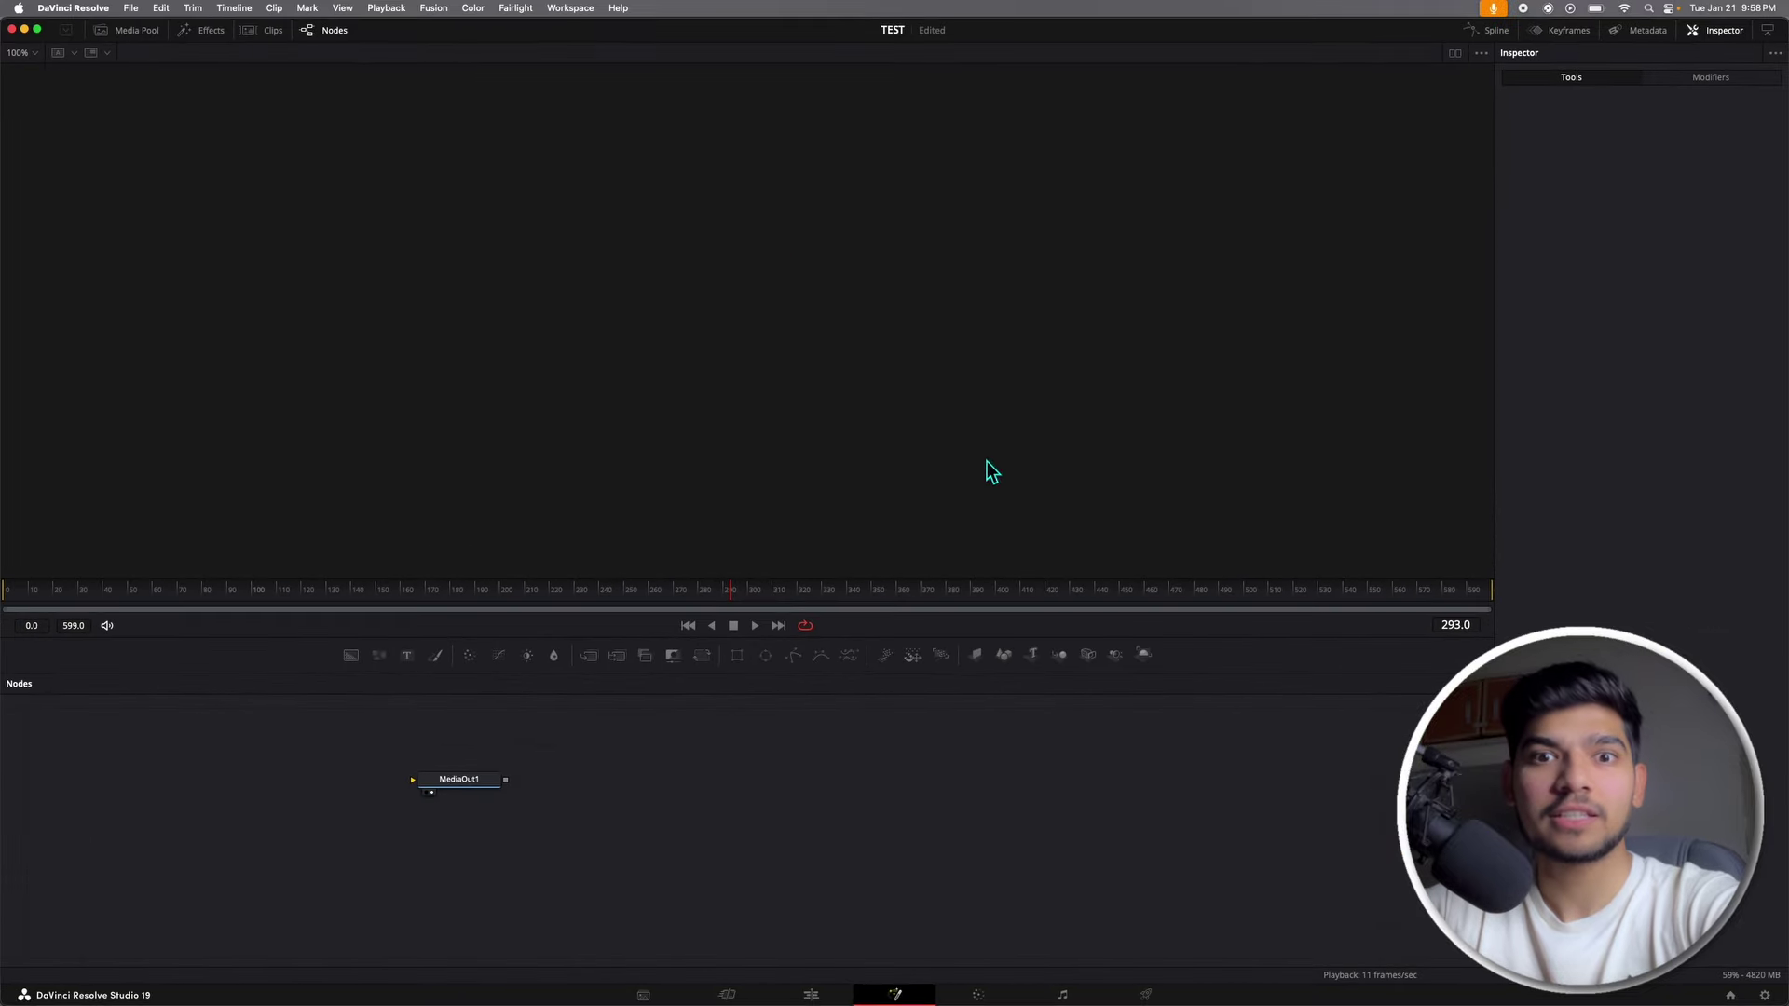
Step: Move the MediaOut1 node to the far right of the node graph to free space for new nodes
drag(494, 752, 389, 821)
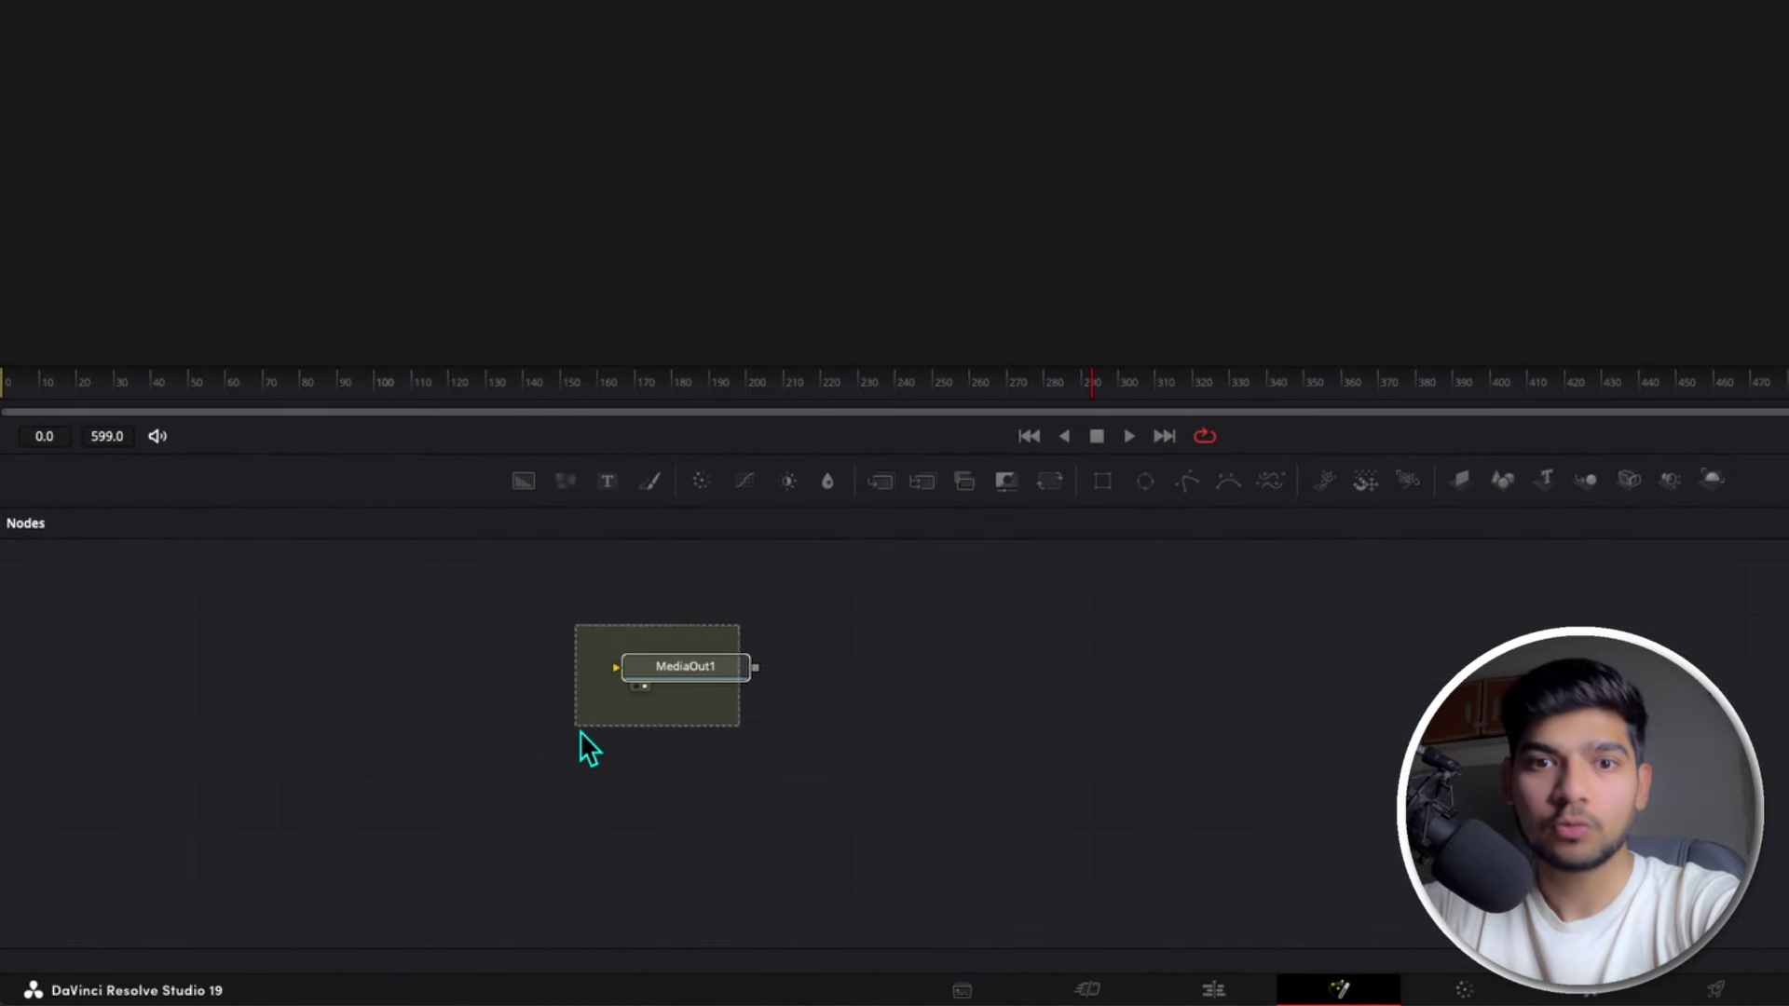
drag(580, 730, 578, 730)
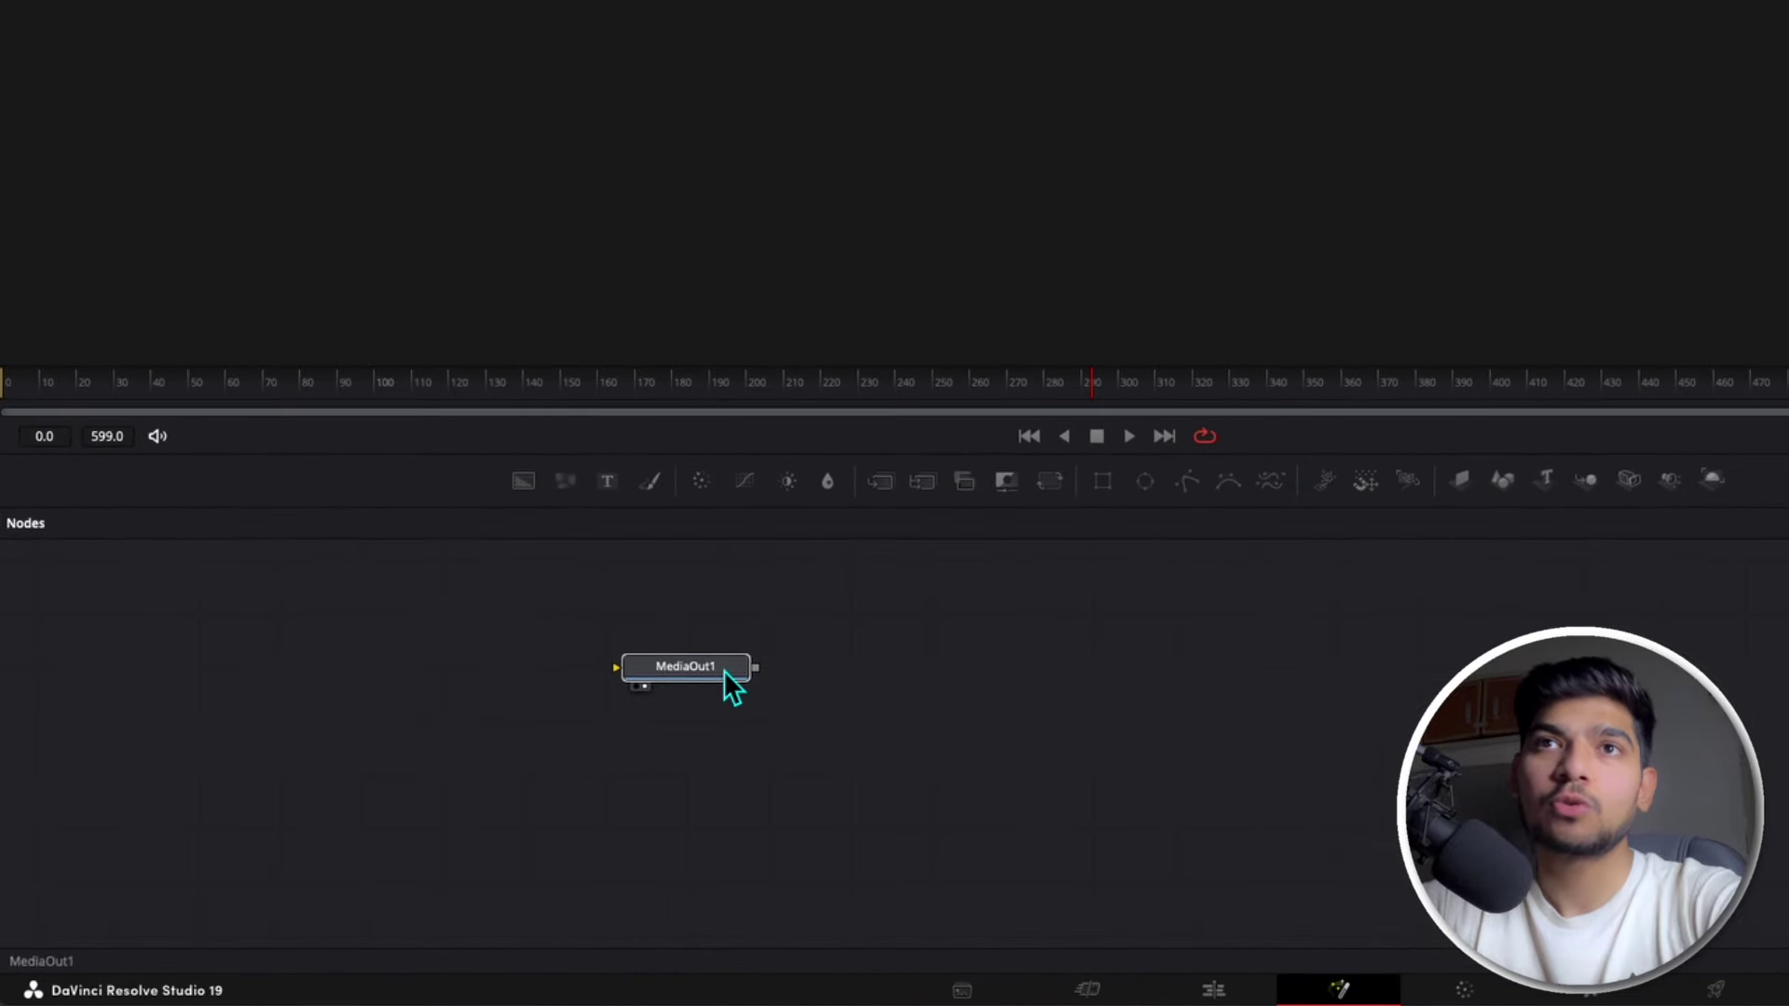
drag(678, 673, 1137, 726)
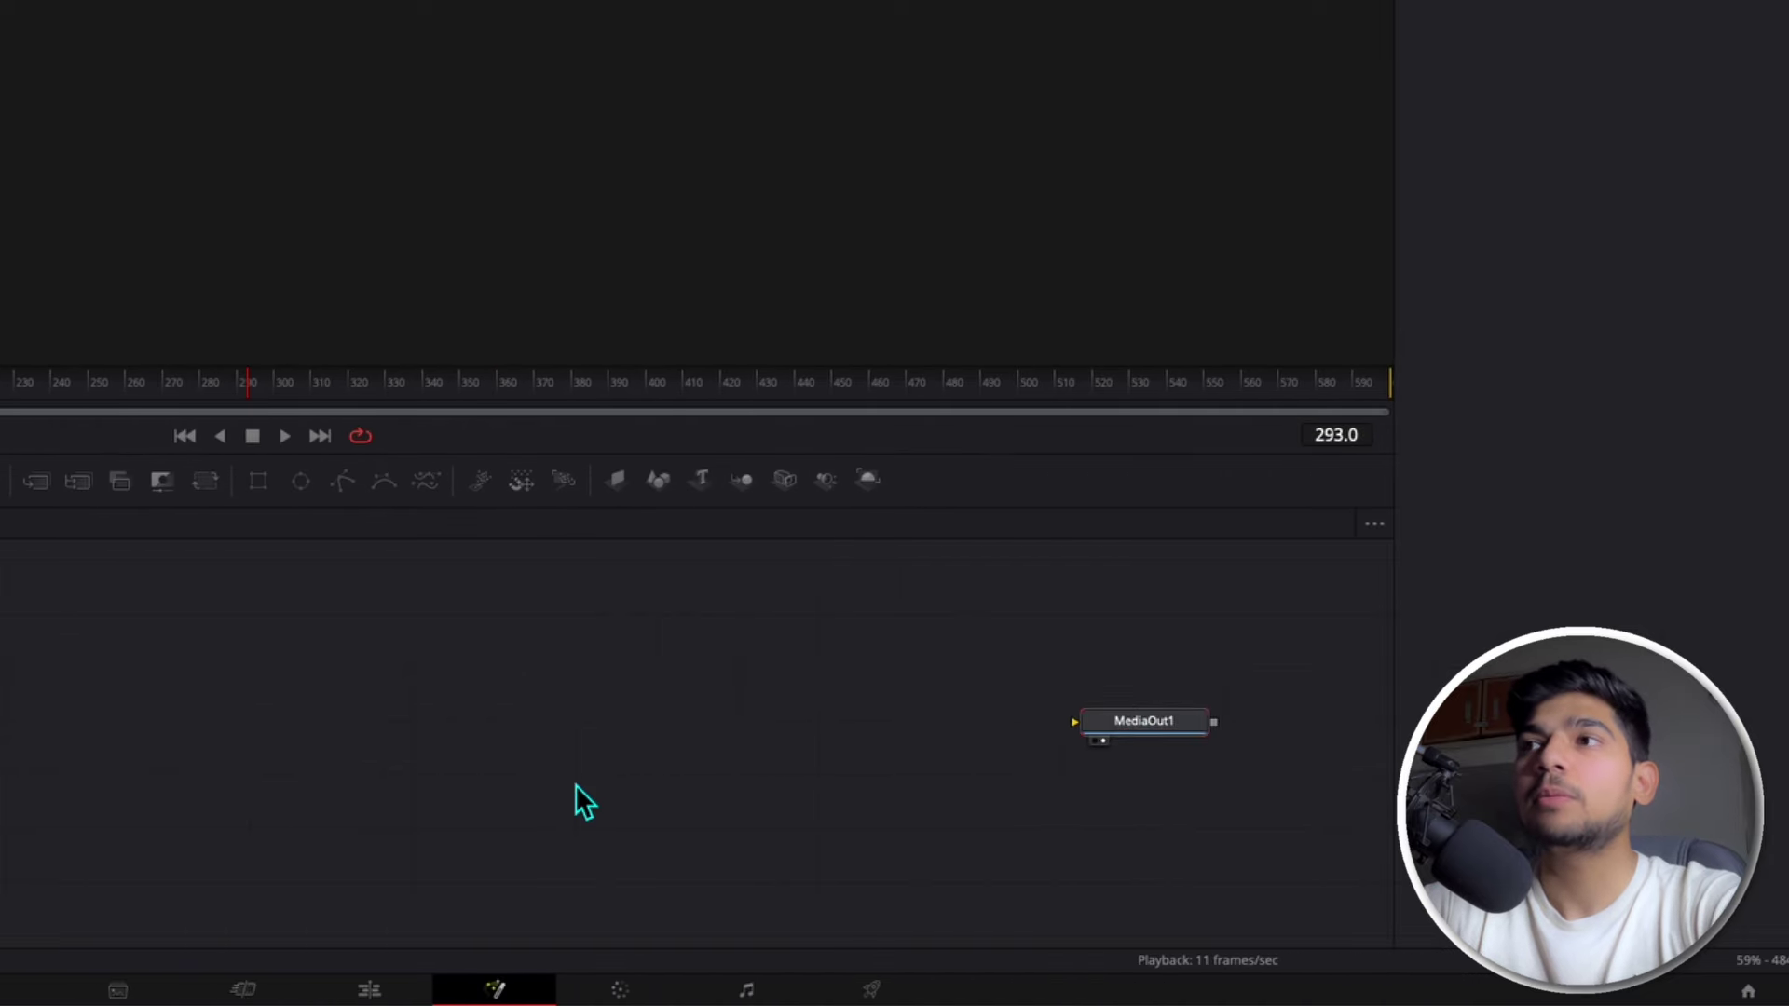
click(575, 785)
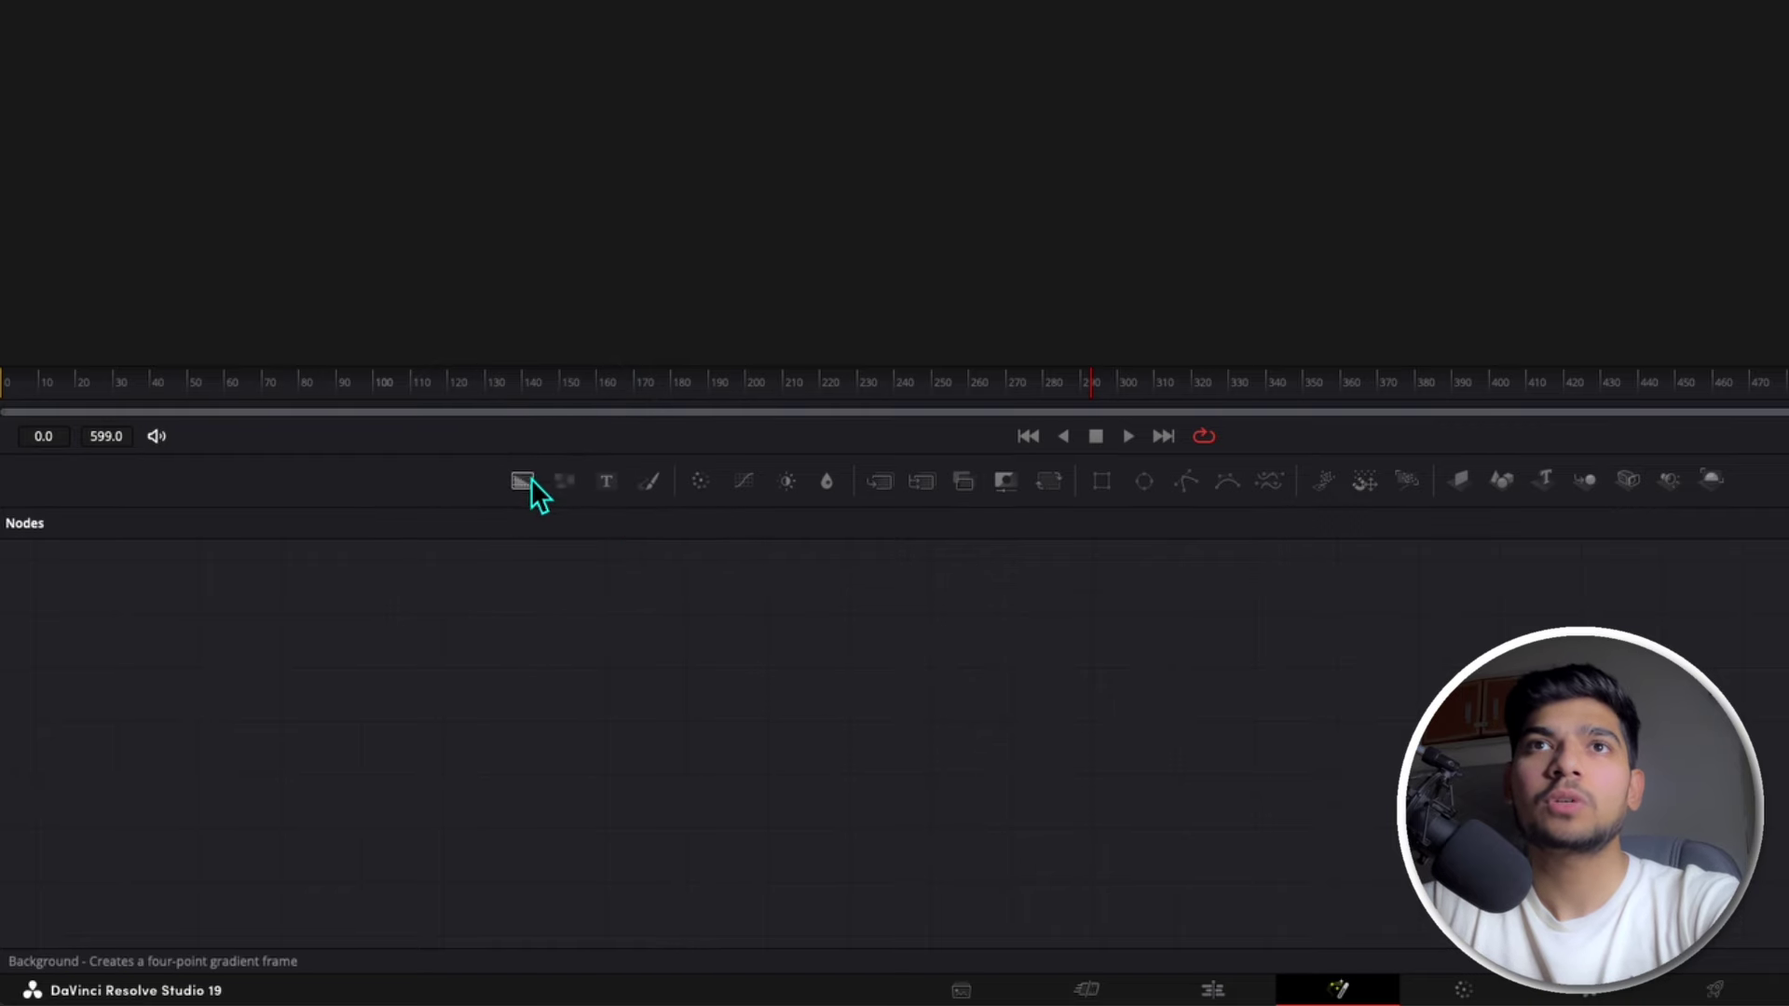
Step: Add a Background node at the left of the node graph and connect its output to MediaOut1
drag(528, 484, 286, 736)
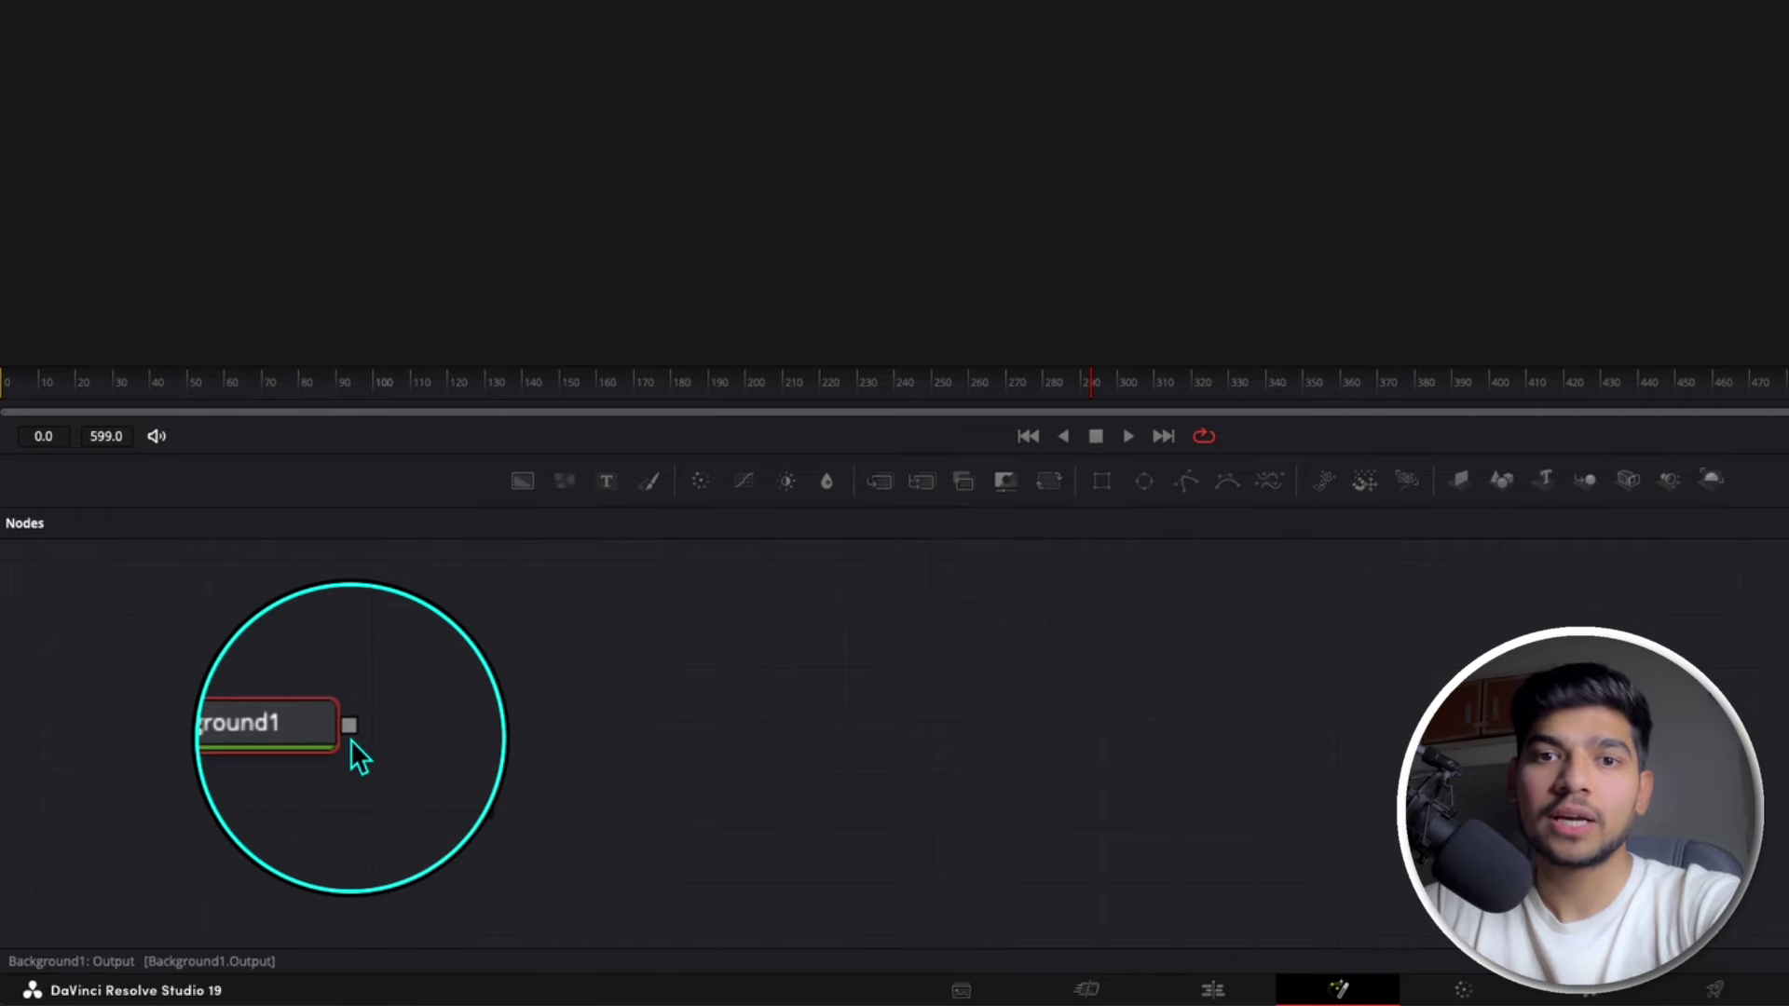
drag(355, 740, 1016, 762)
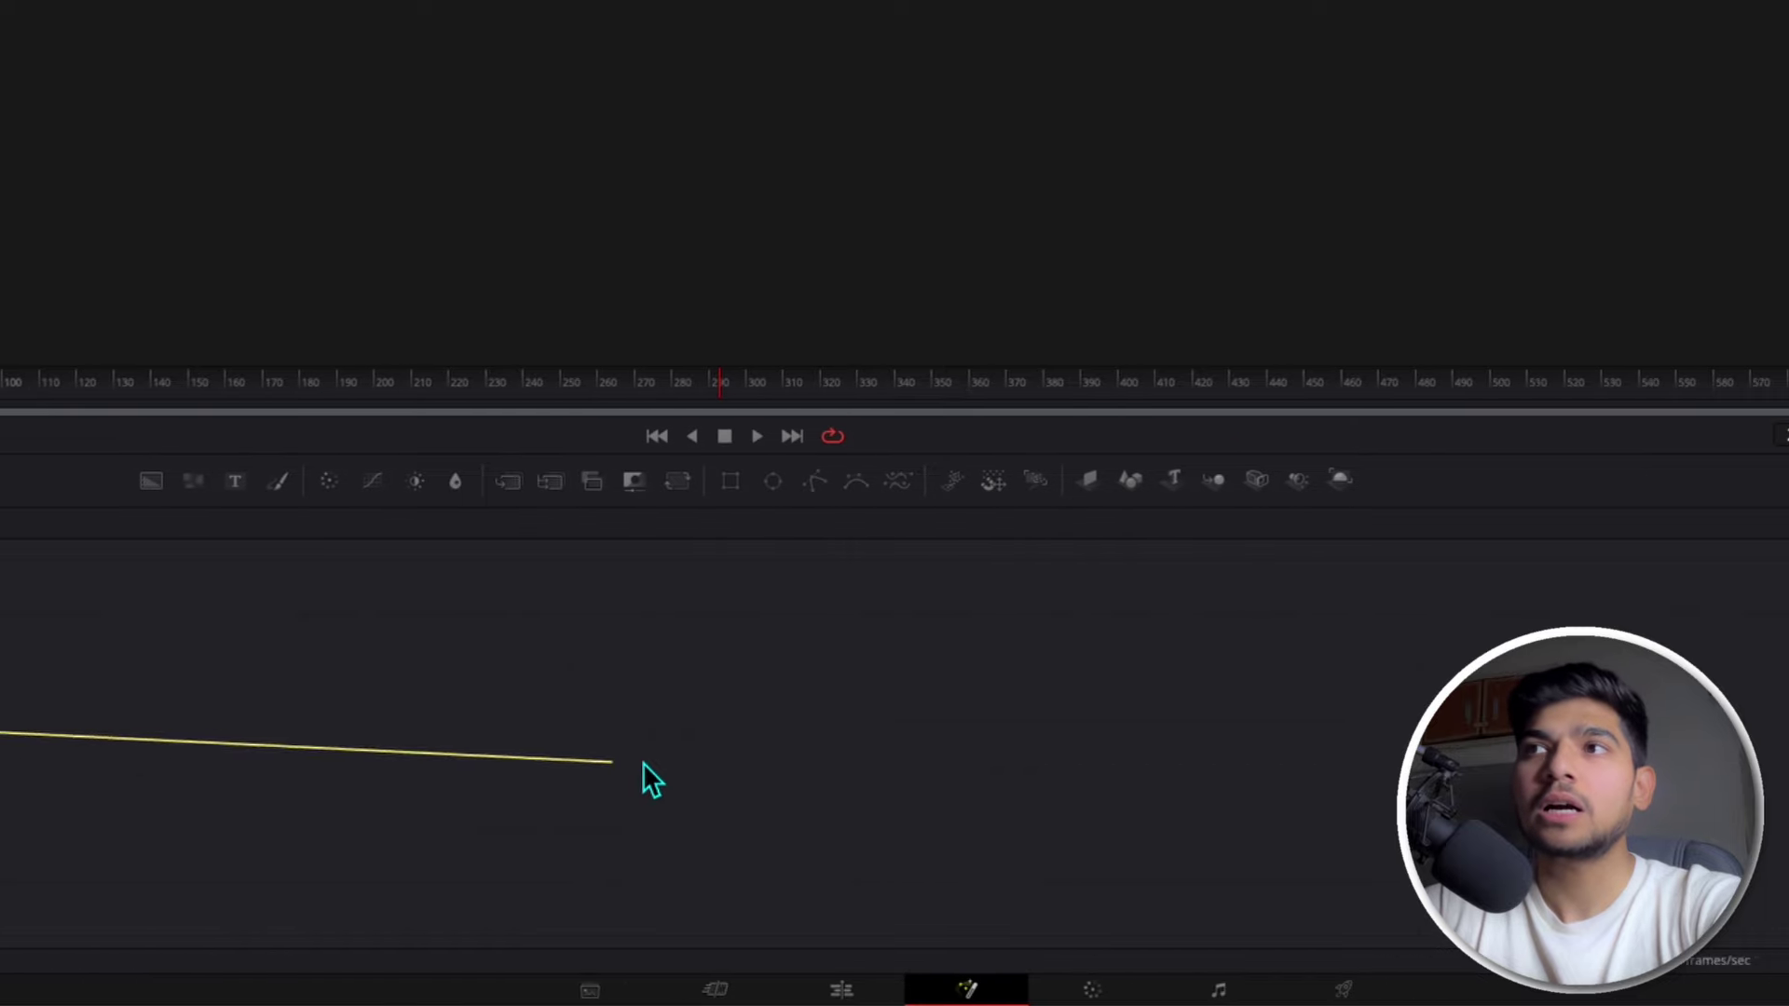
drag(643, 765, 1135, 742)
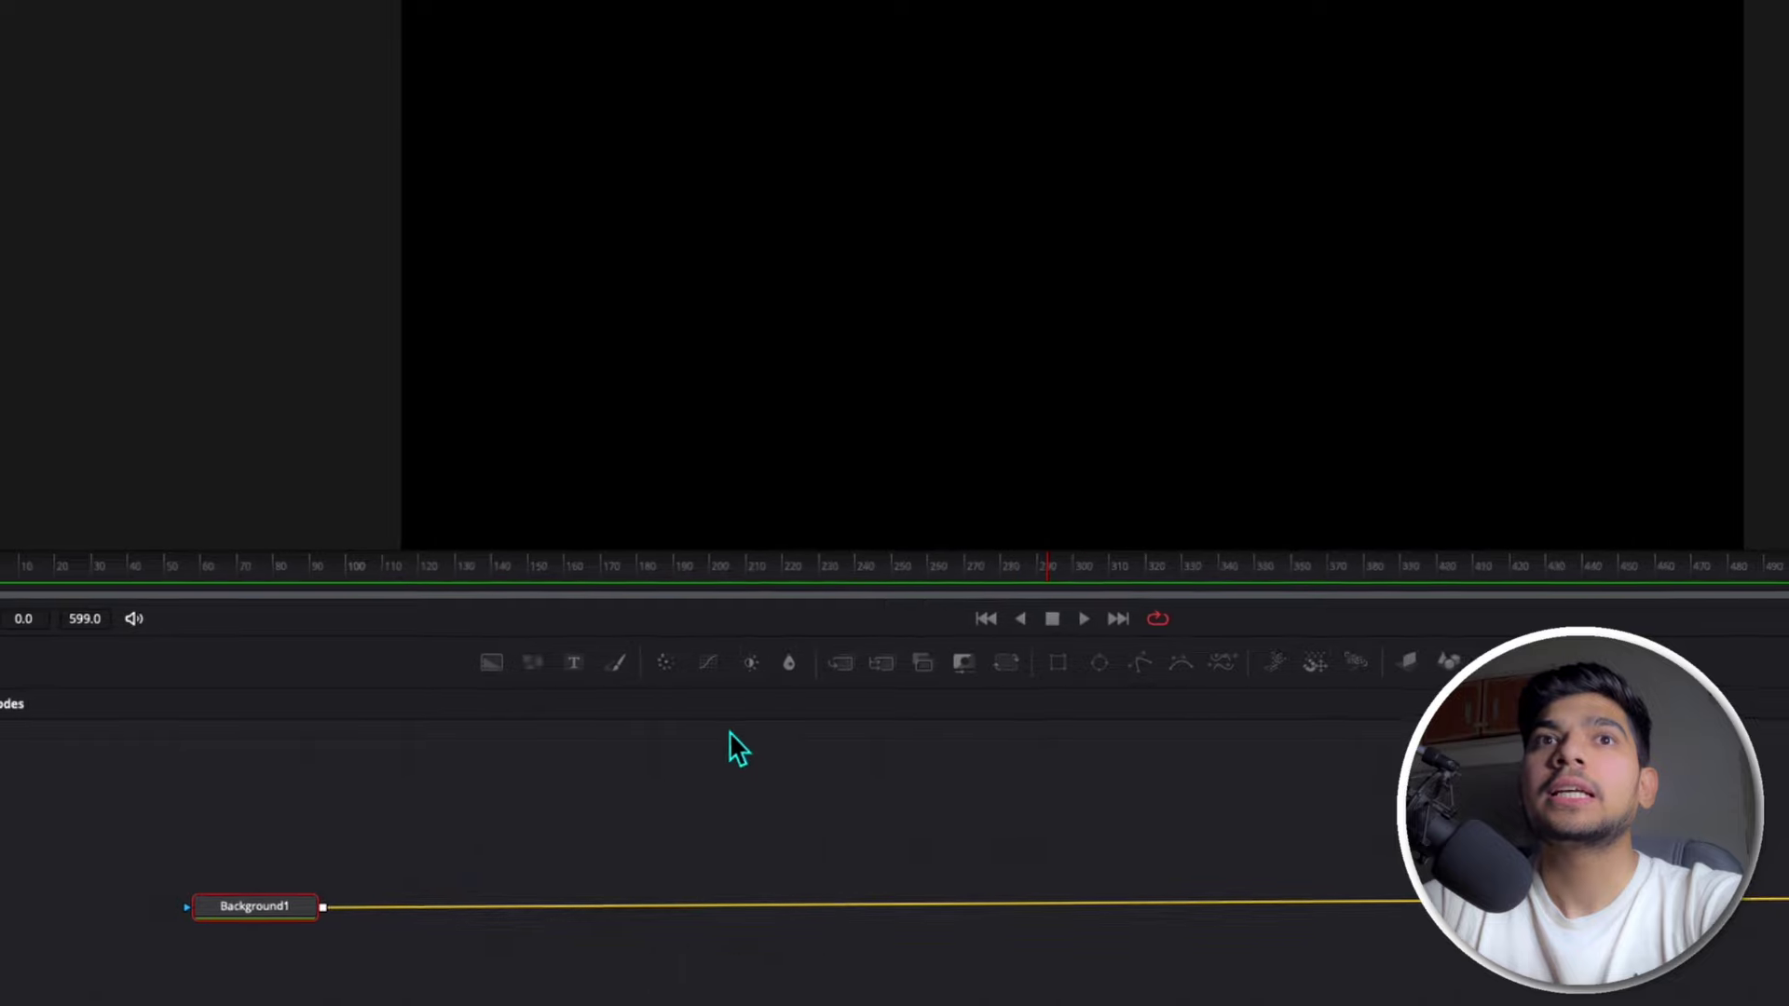
Step: Set the Background1 node's solid color to white, with red, green and blue at 1.0
click(257, 913)
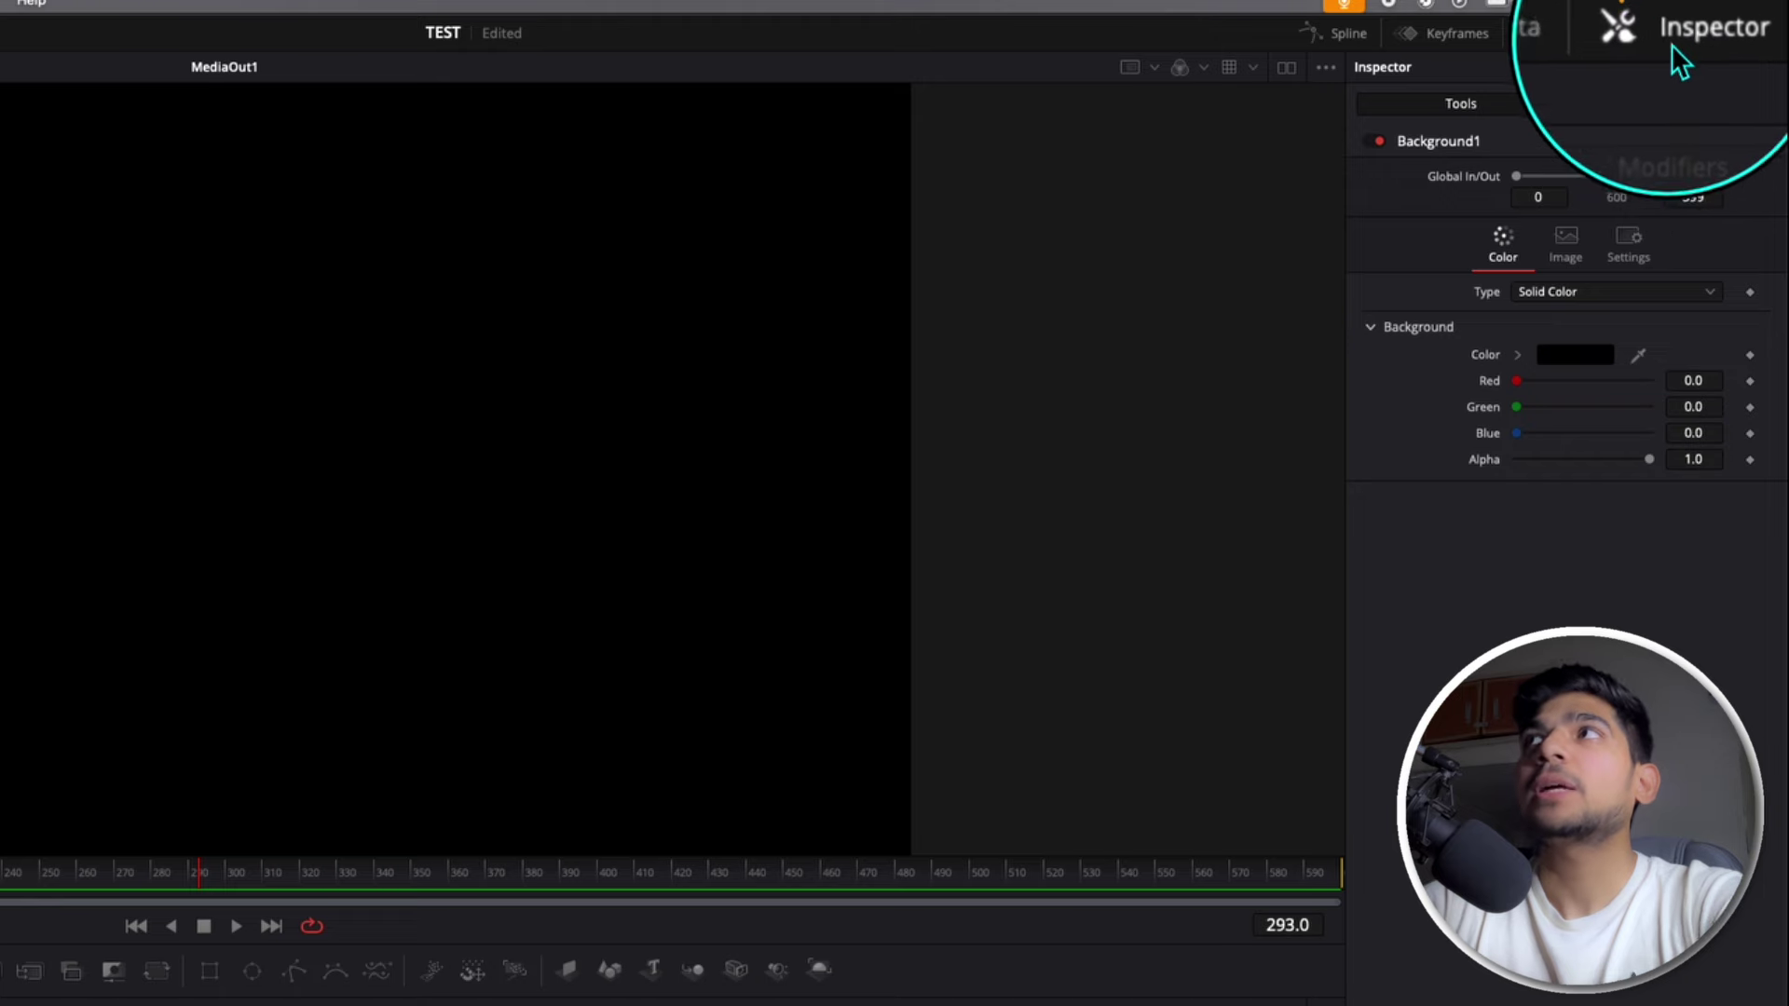
click(1579, 359)
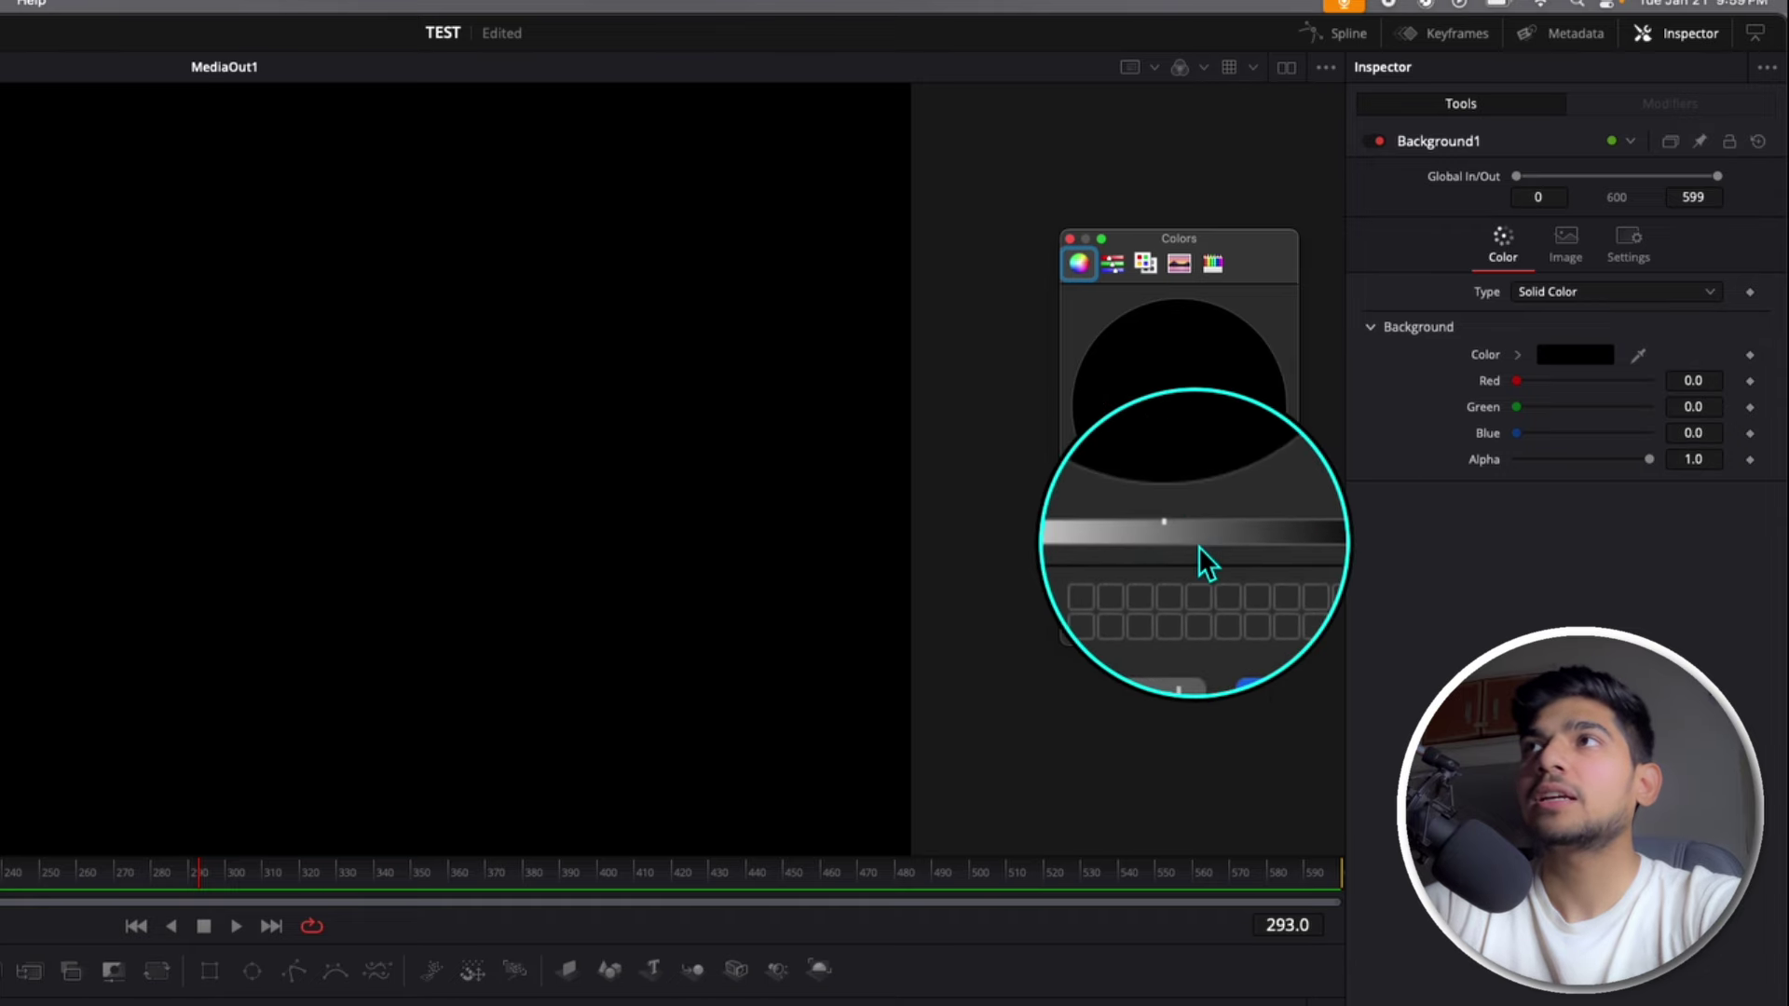
drag(1285, 538, 1175, 539)
click(1076, 538)
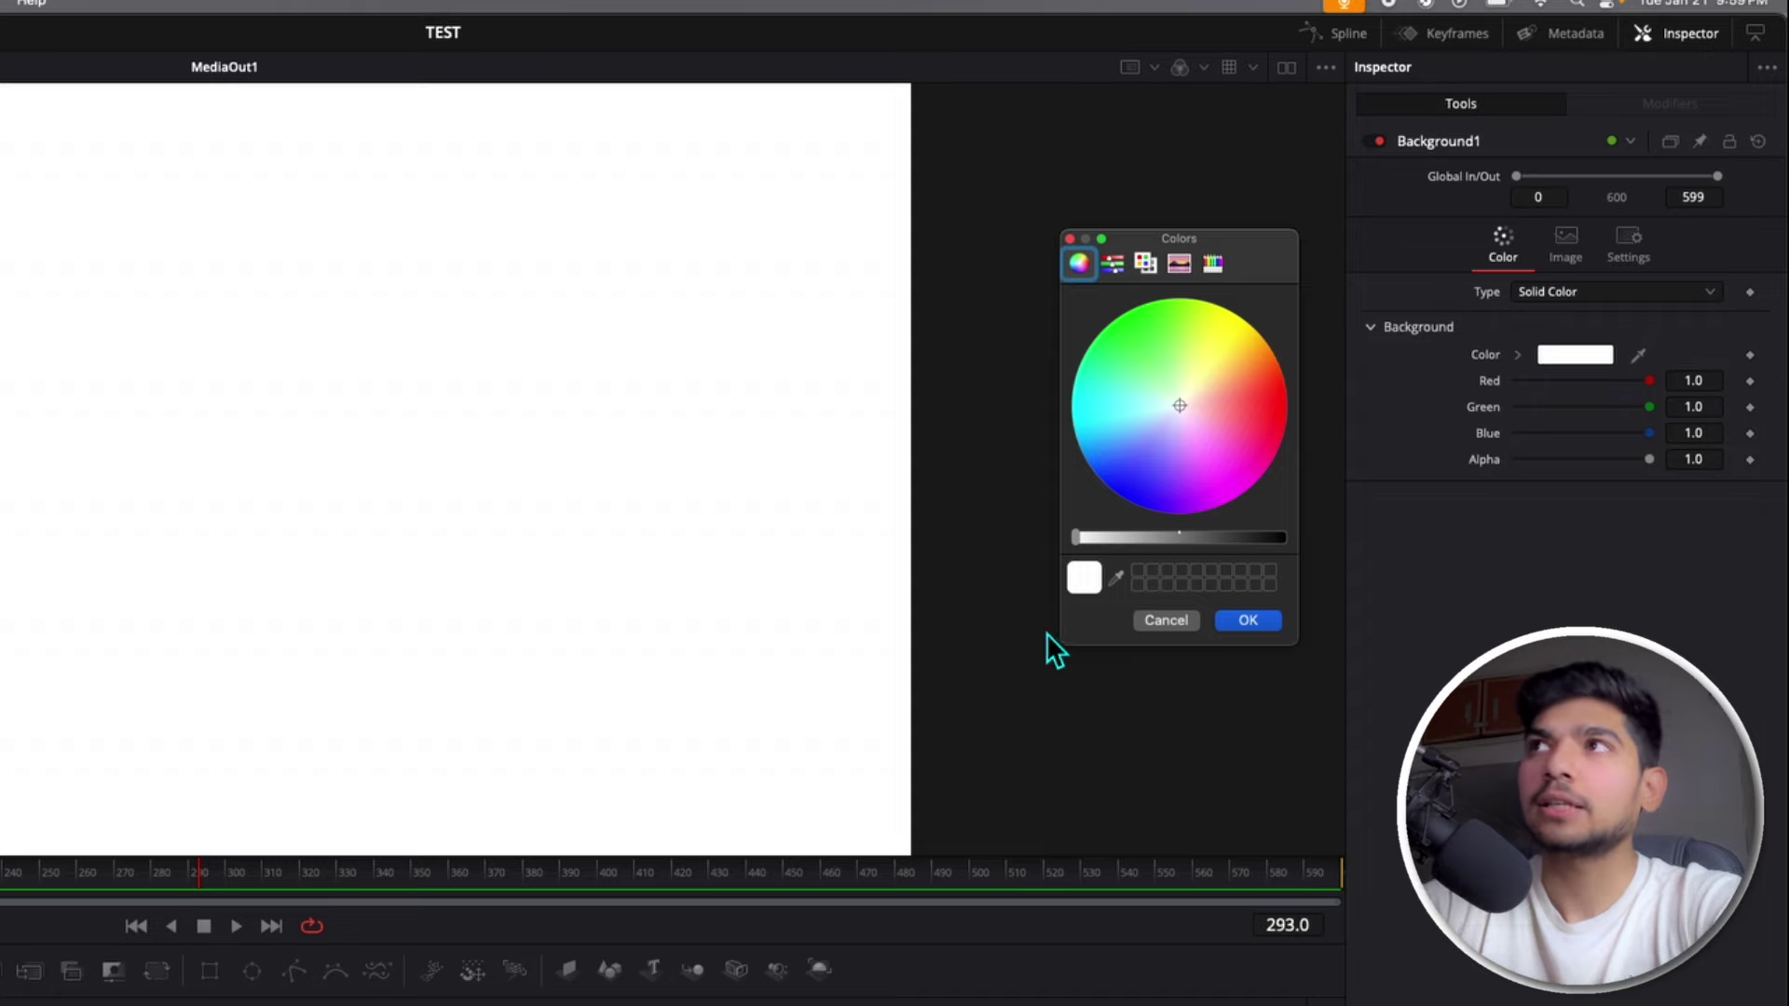
click(1273, 620)
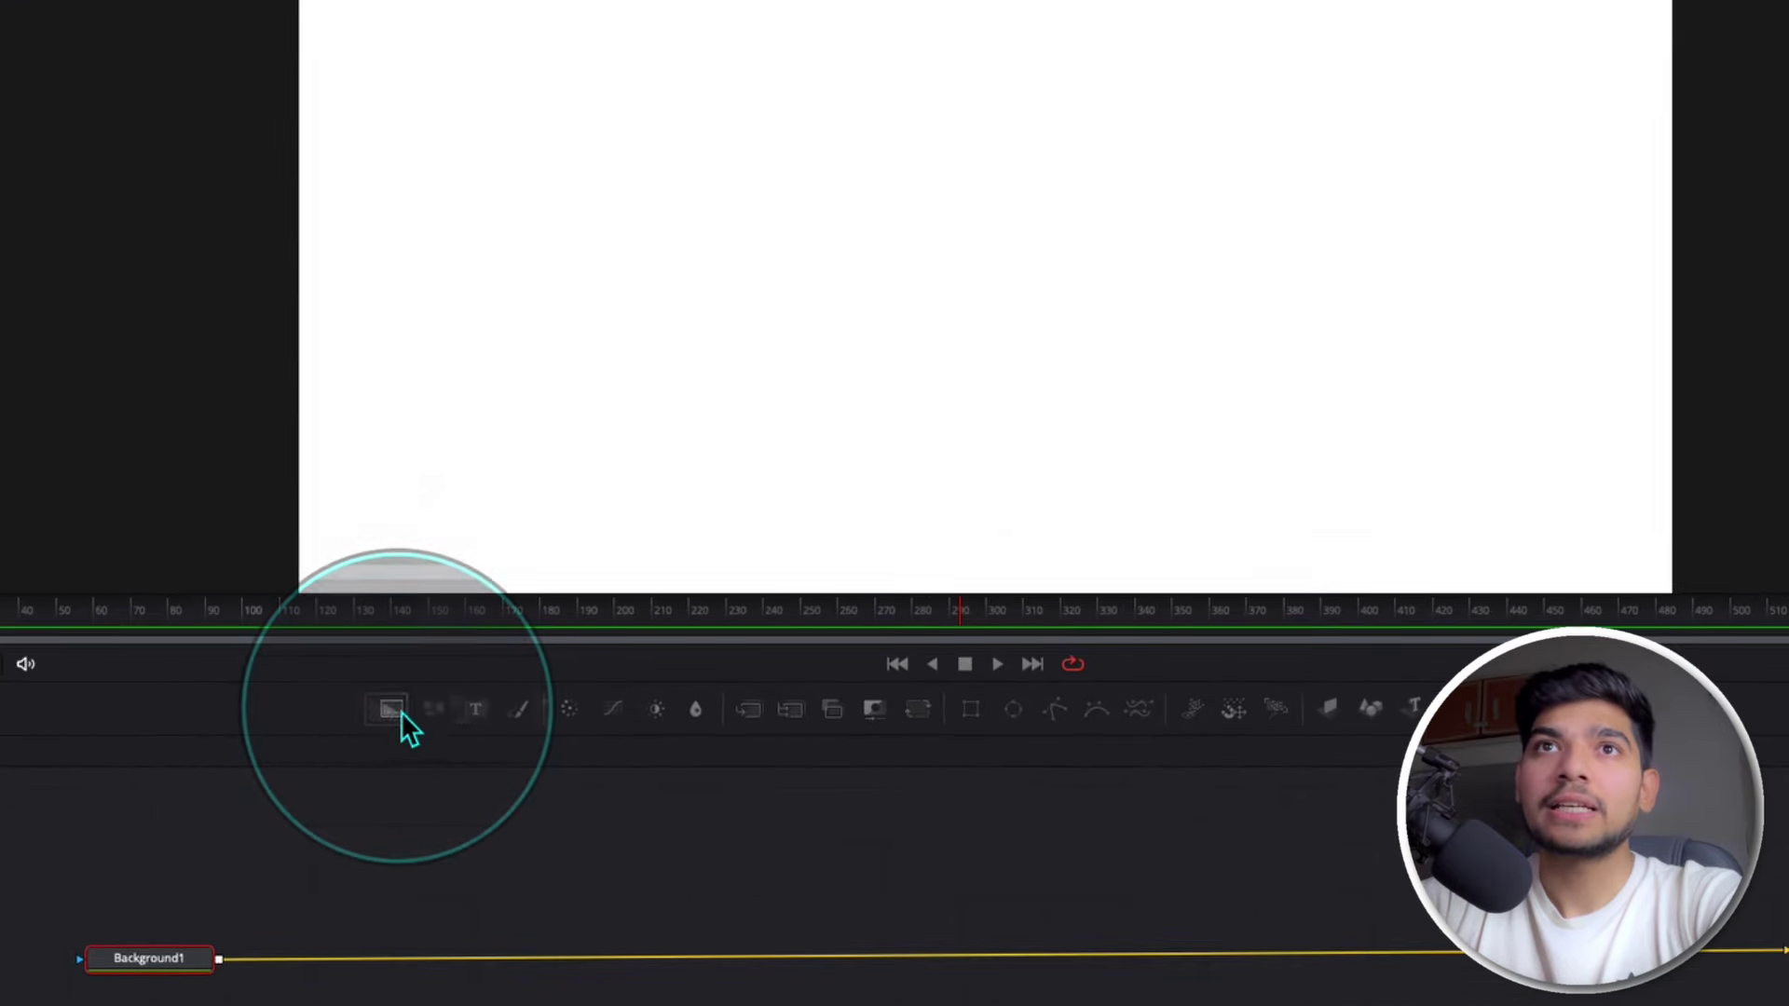
Step: Add a second Background node above the first and merge it over Background1's output
drag(401, 711, 226, 963)
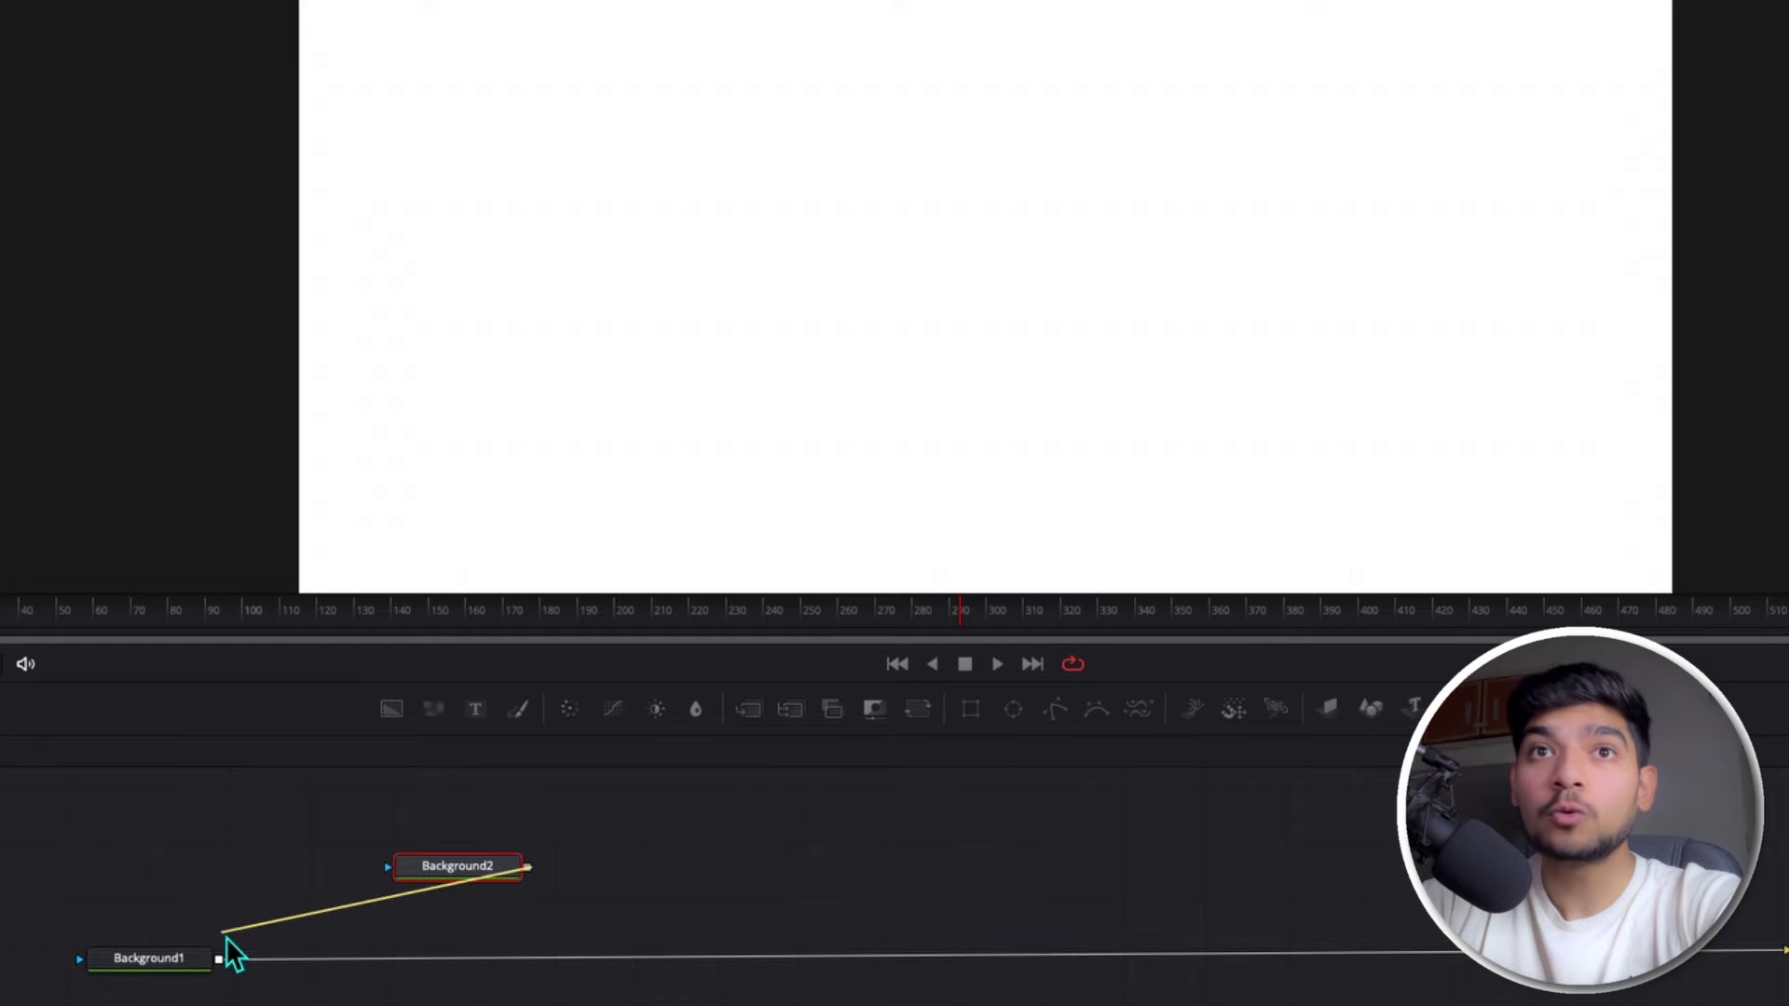
drag(229, 967, 225, 963)
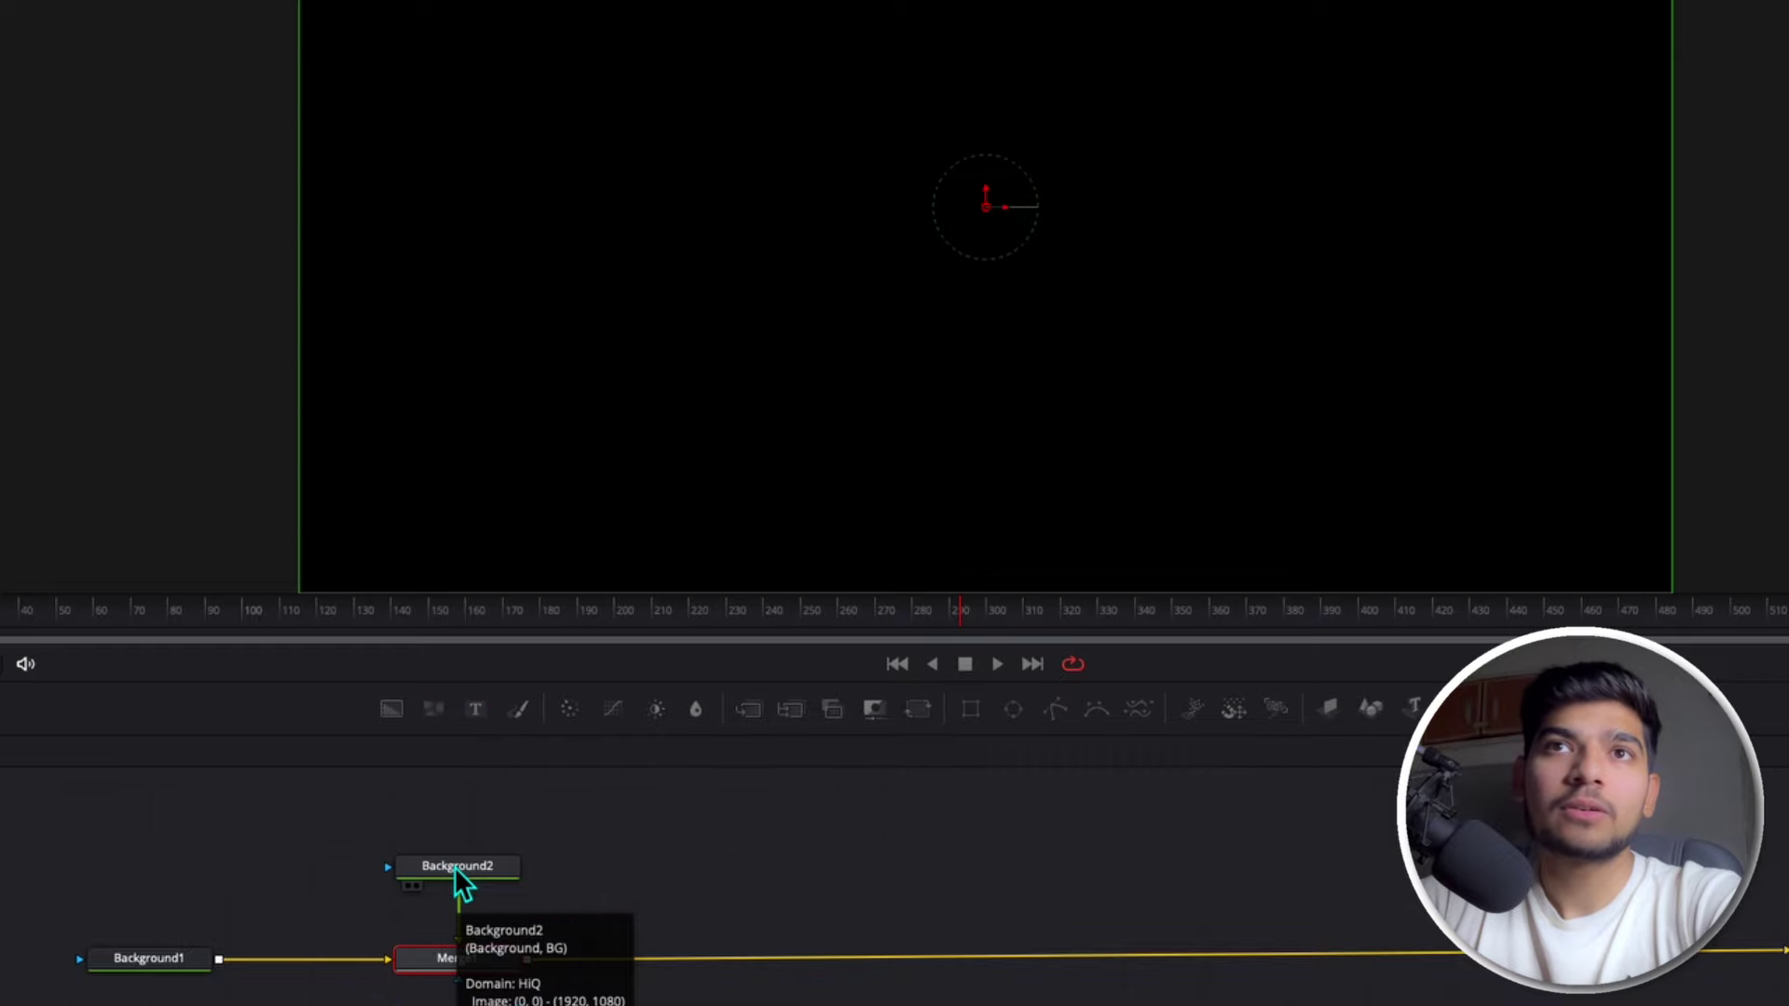
Step: Set the Background2 node's solid color to mid gray, with red, green and blue at about 0.553
click(455, 867)
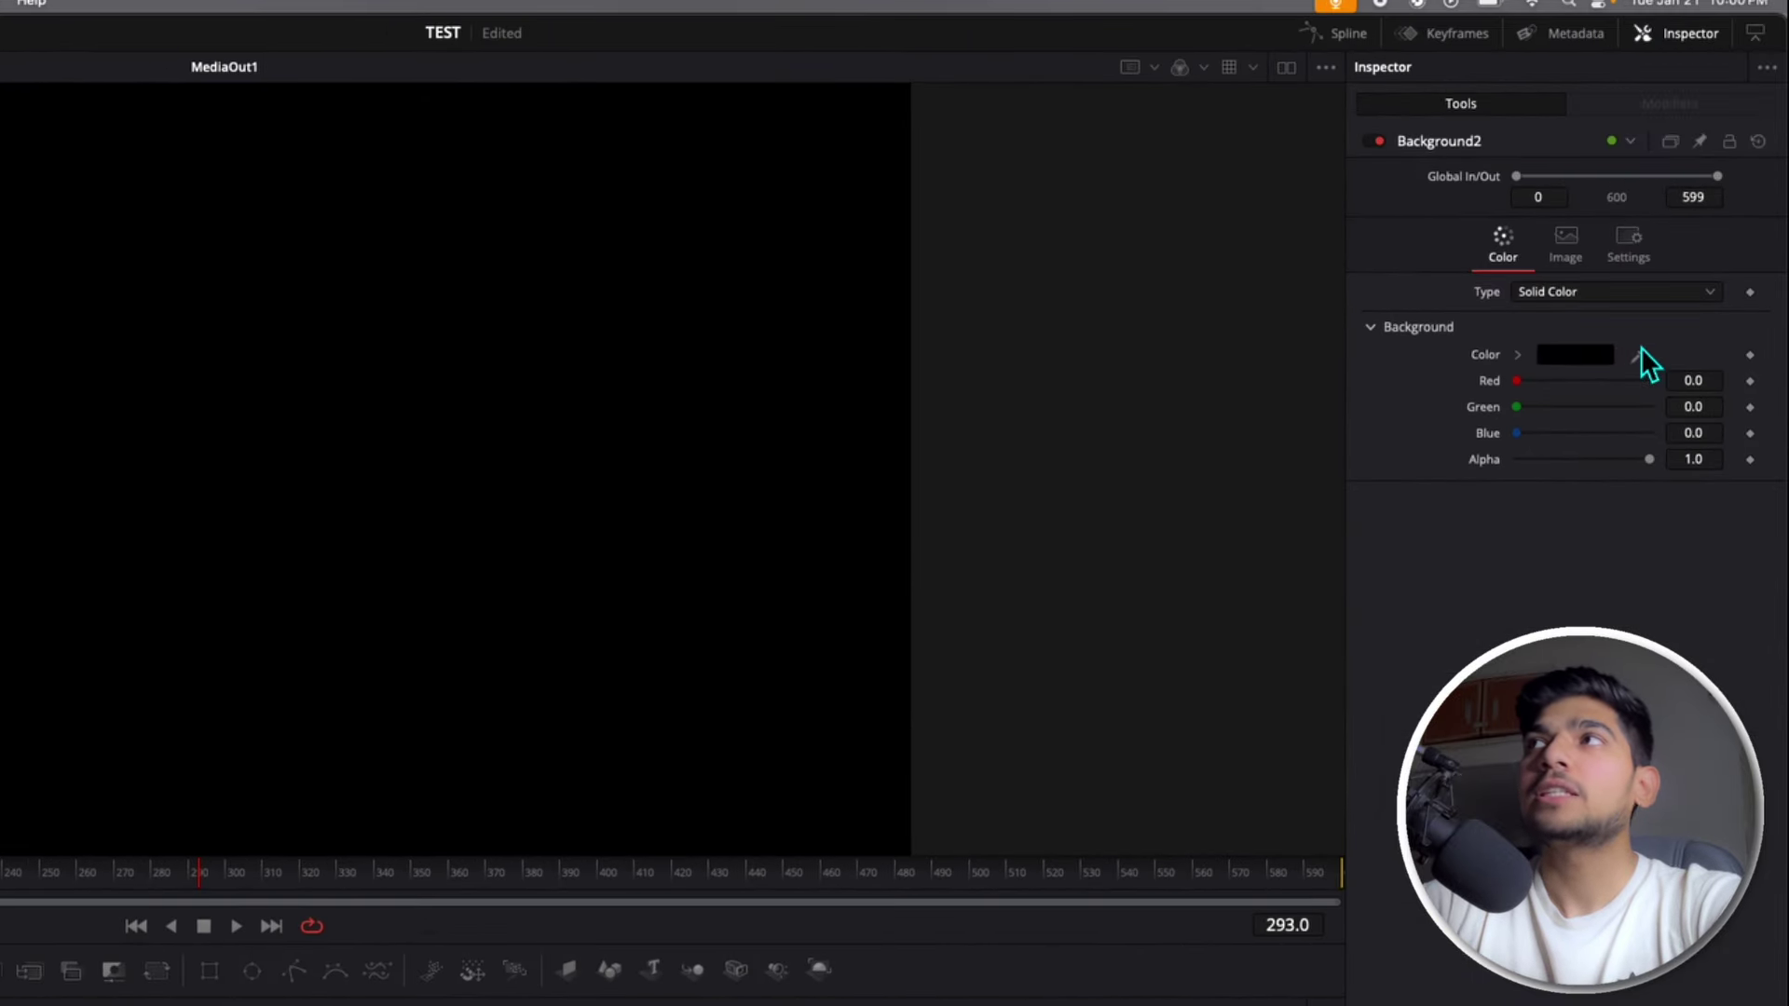
click(1581, 356)
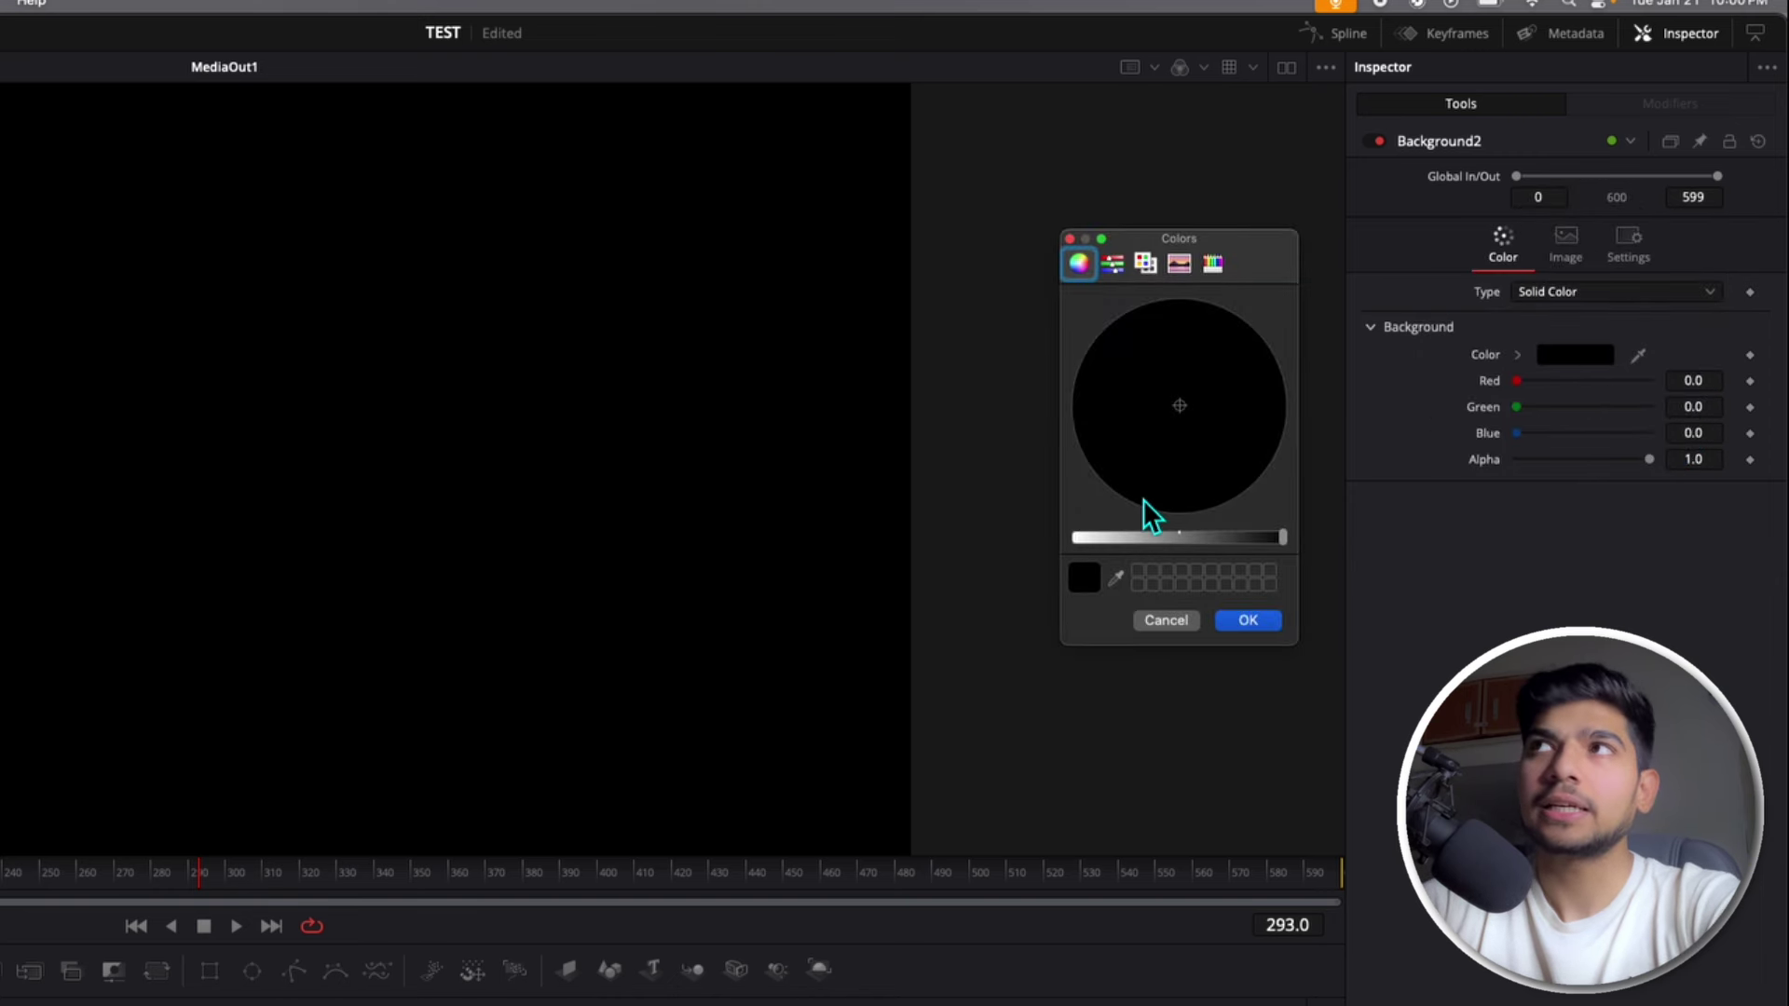
click(1184, 540)
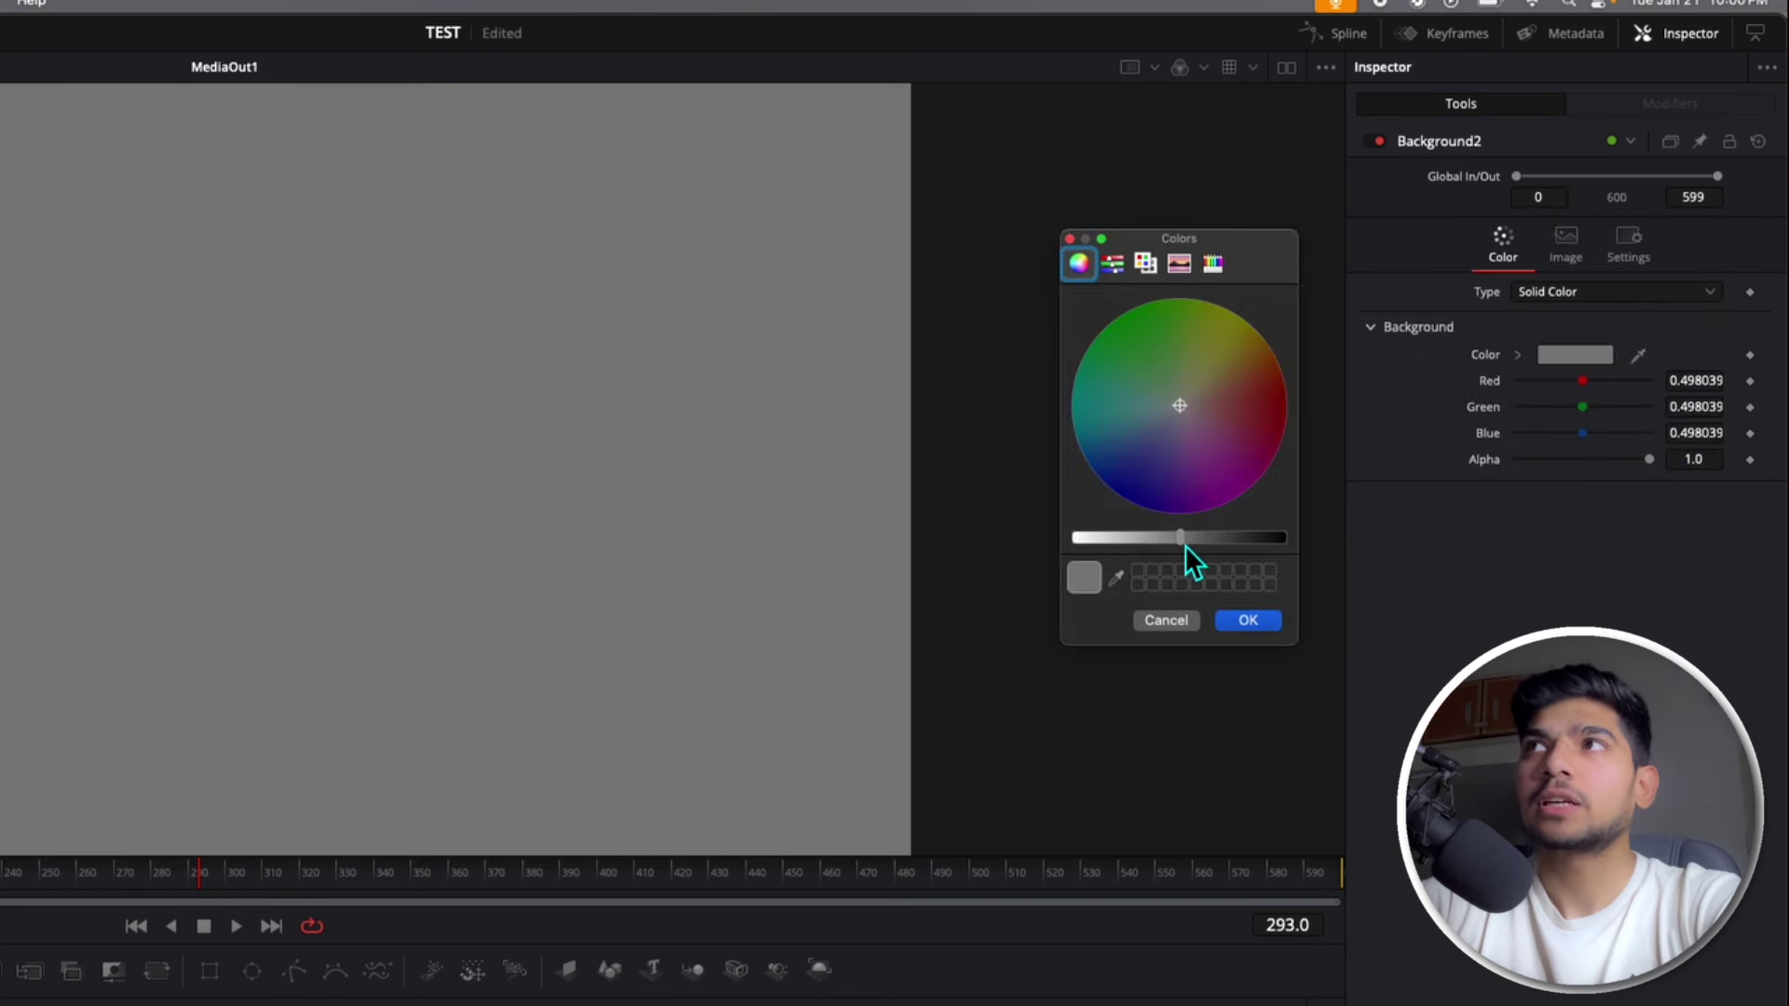
drag(1185, 542, 1171, 546)
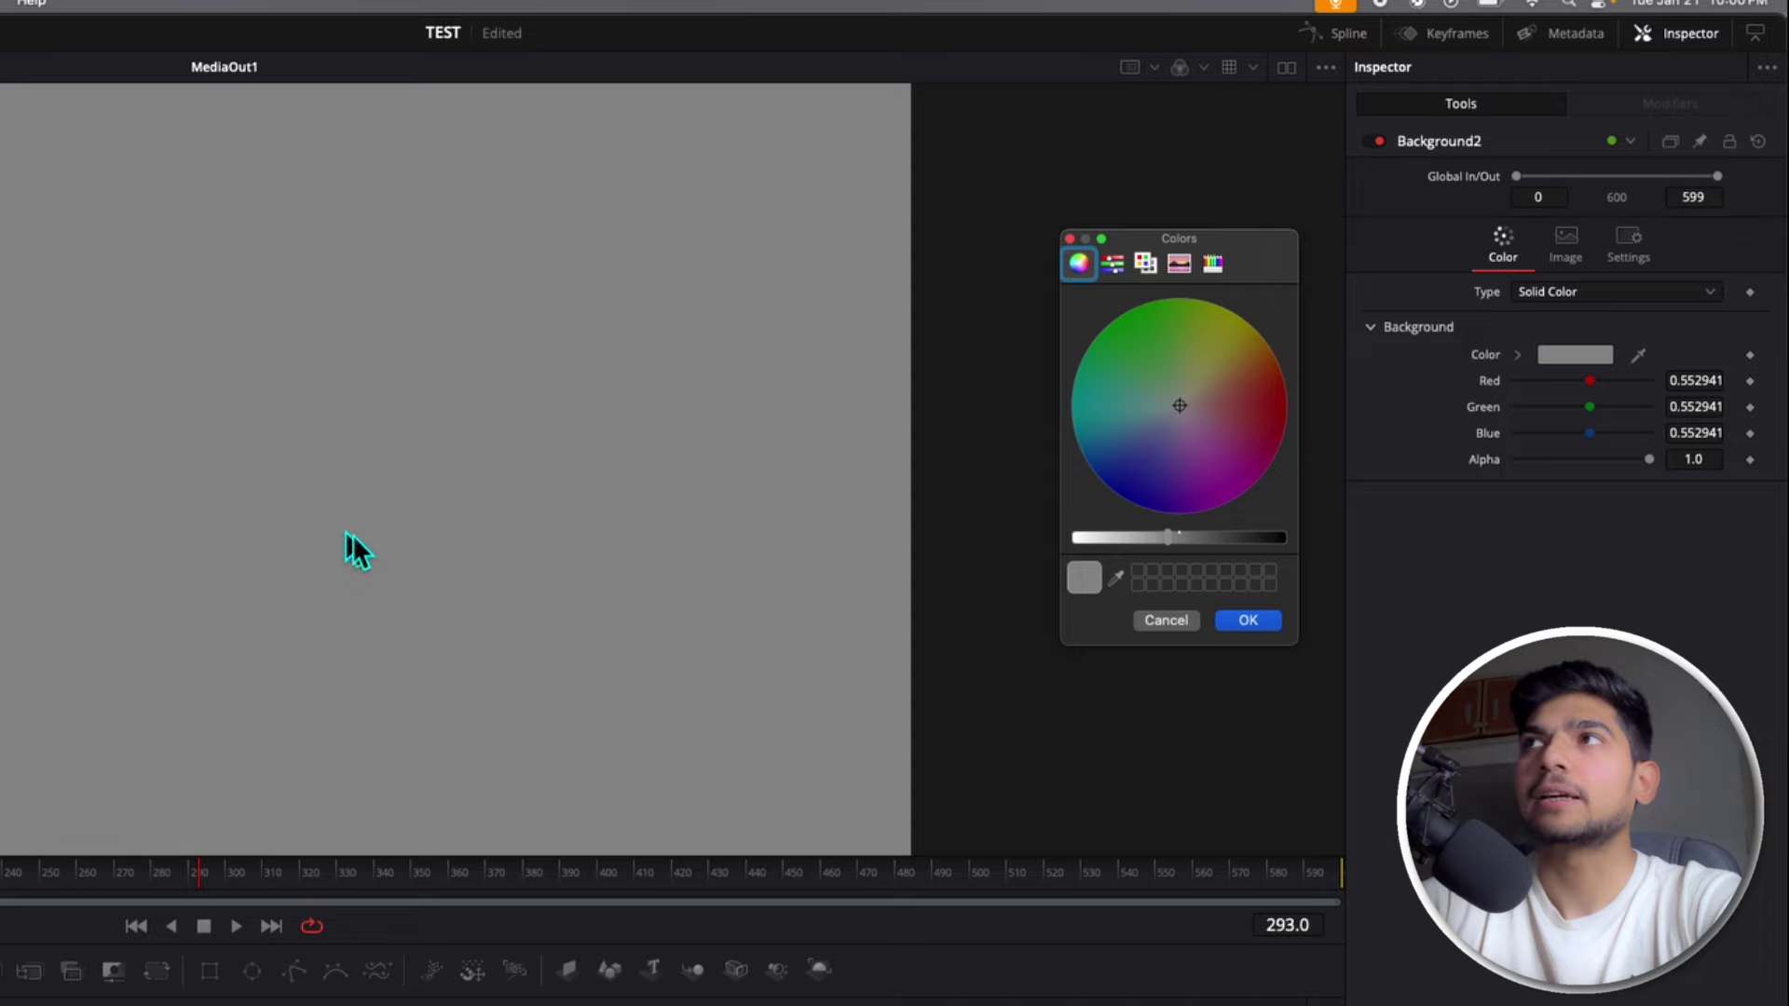
click(1249, 626)
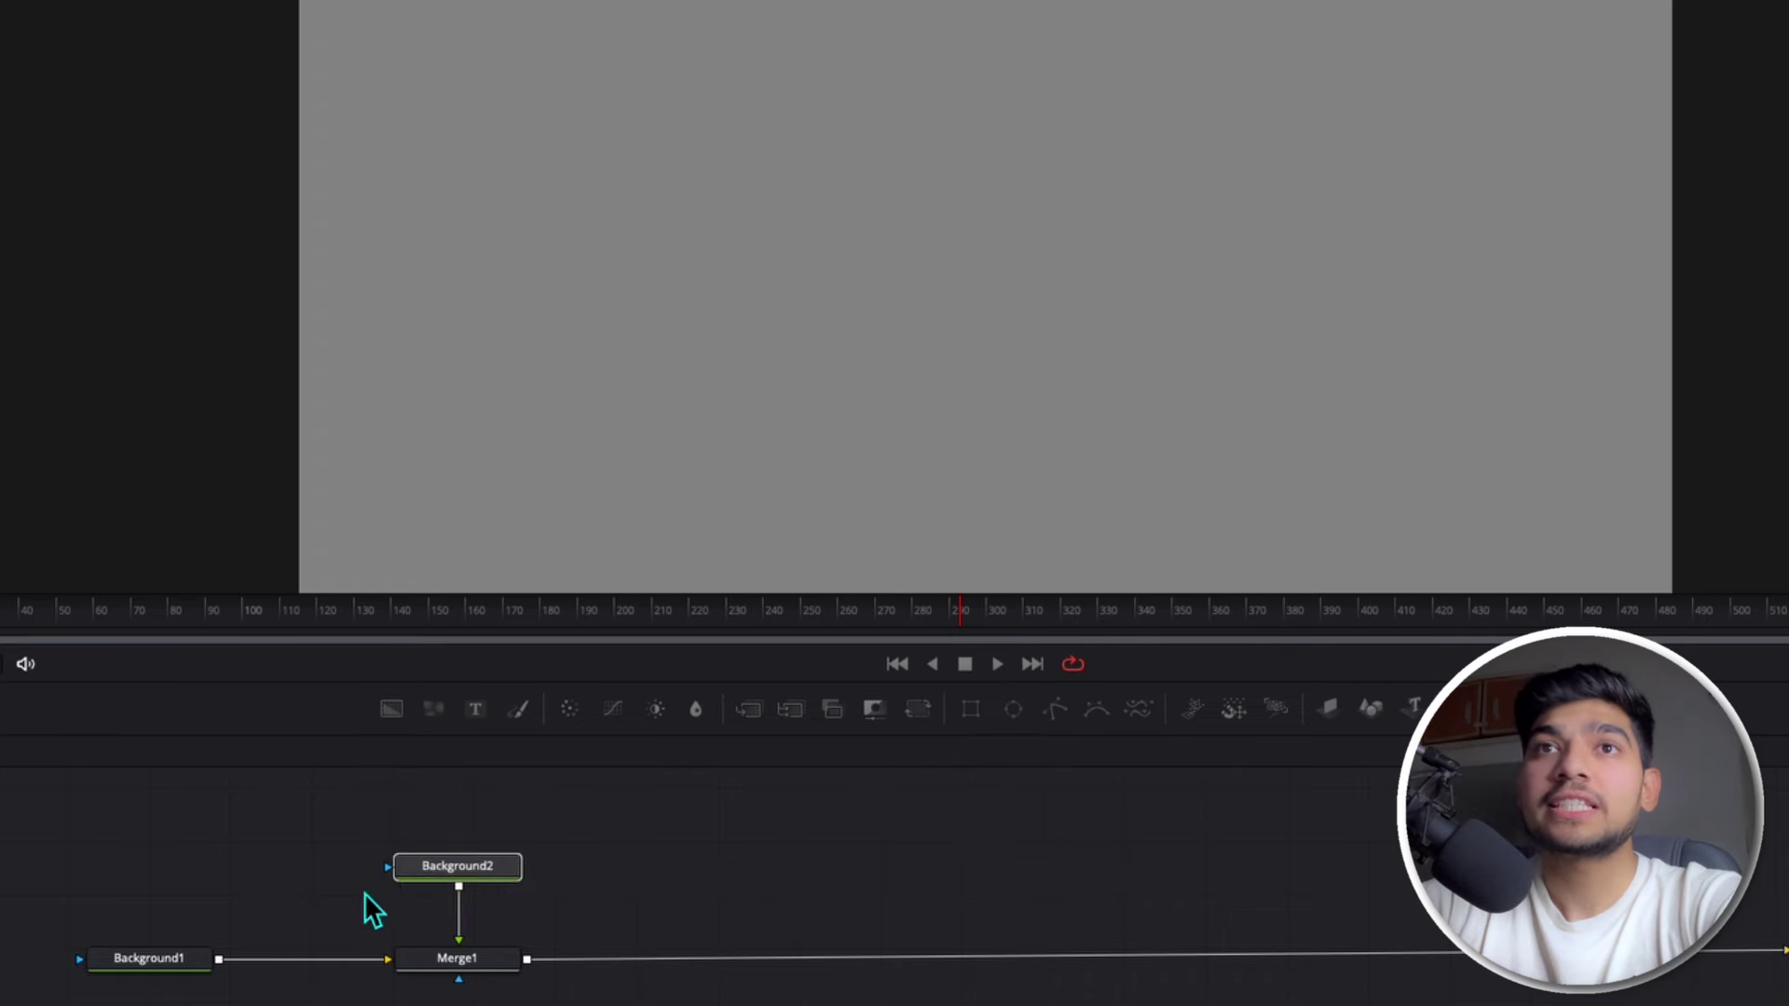
Step: Add a Rectangle mask to the Background2 node
drag(481, 873, 482, 876)
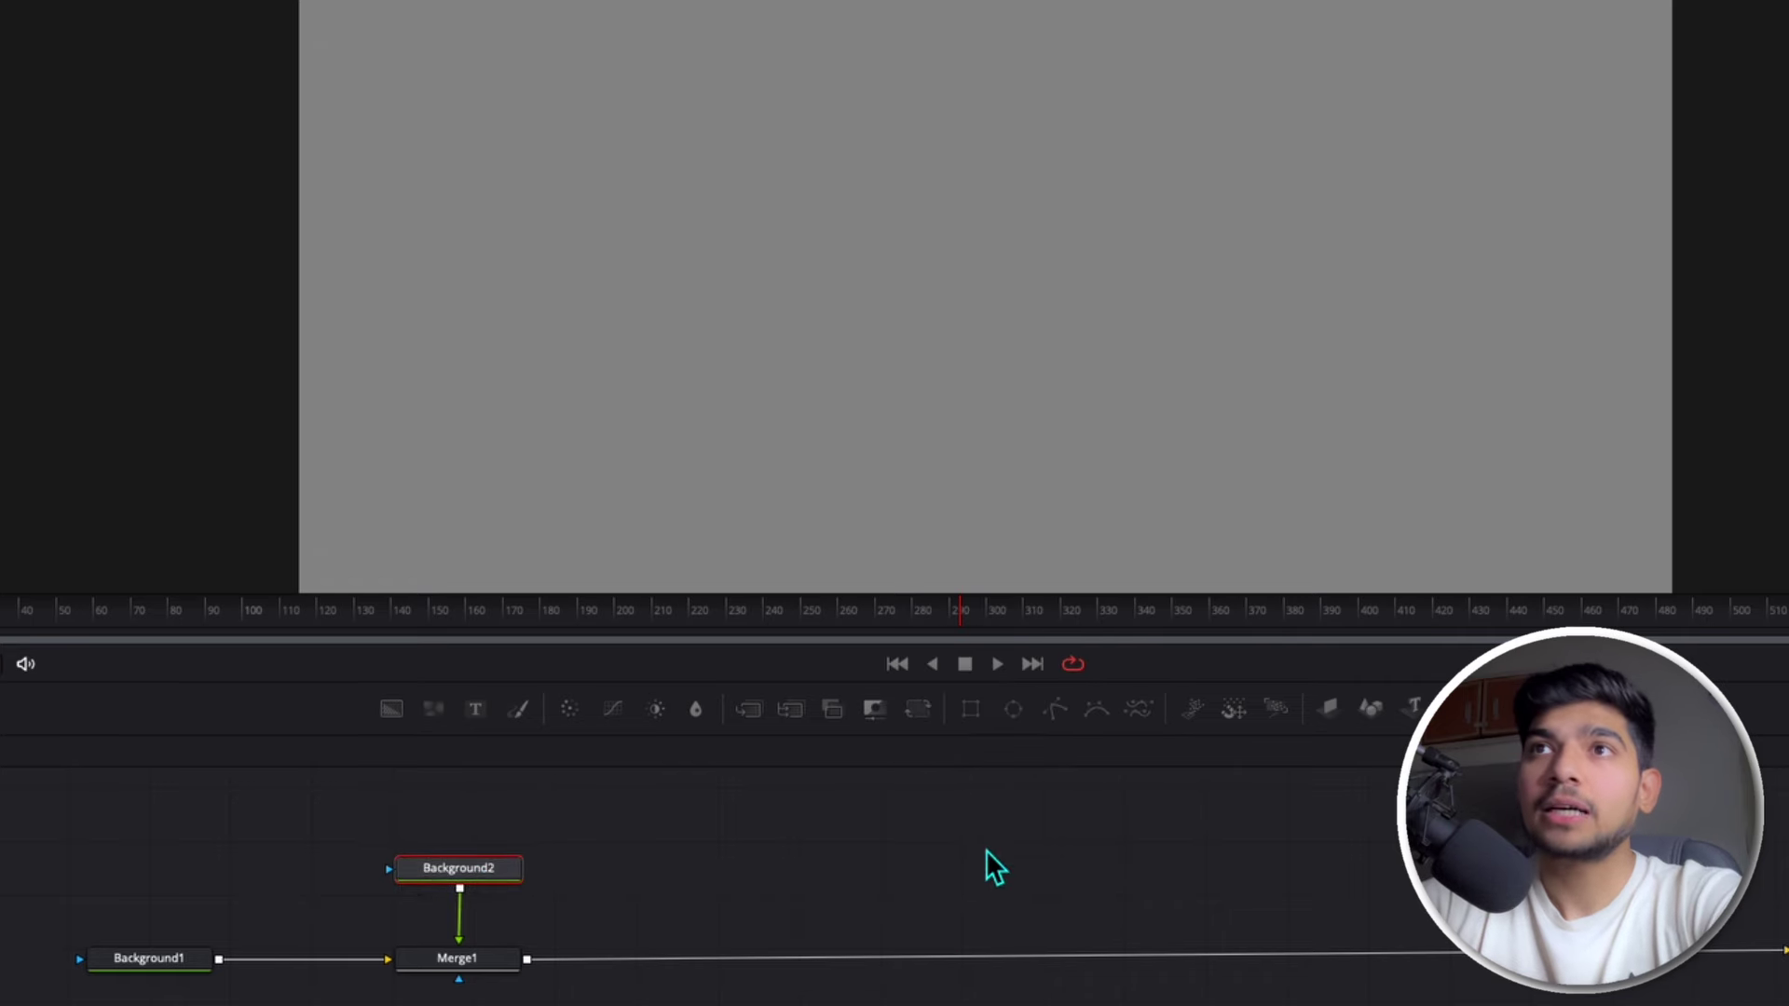
click(970, 710)
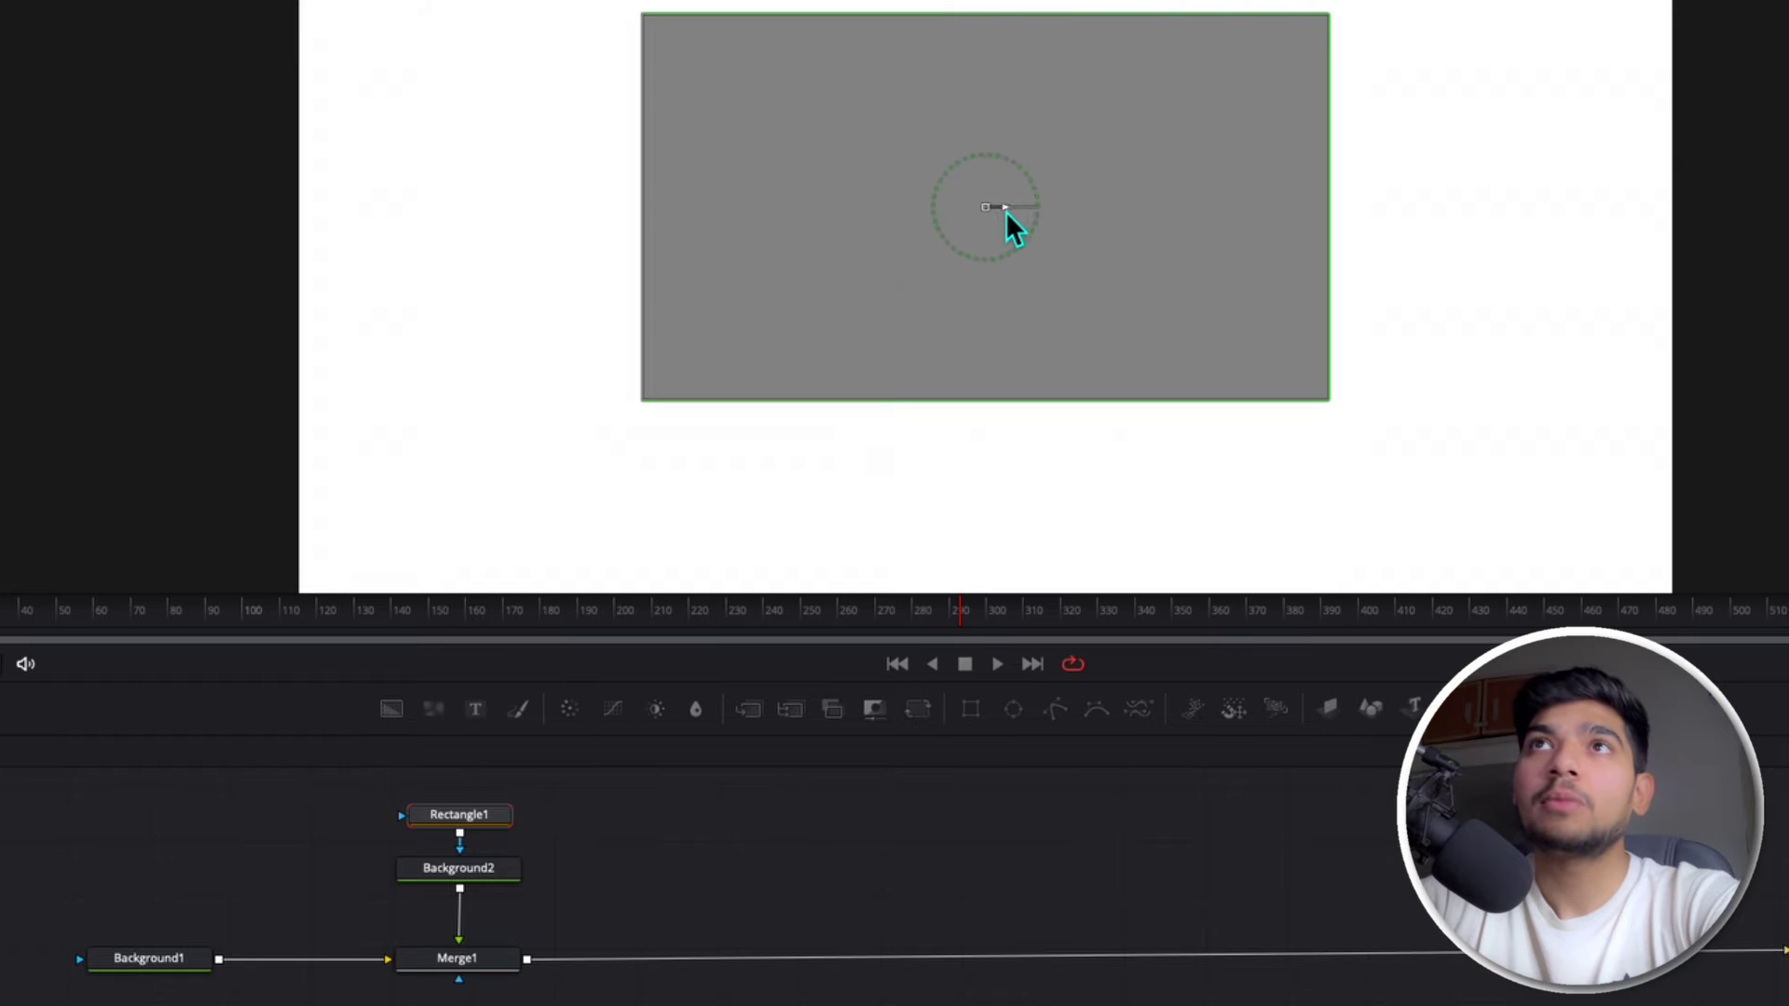
drag(1005, 210, 1011, 259)
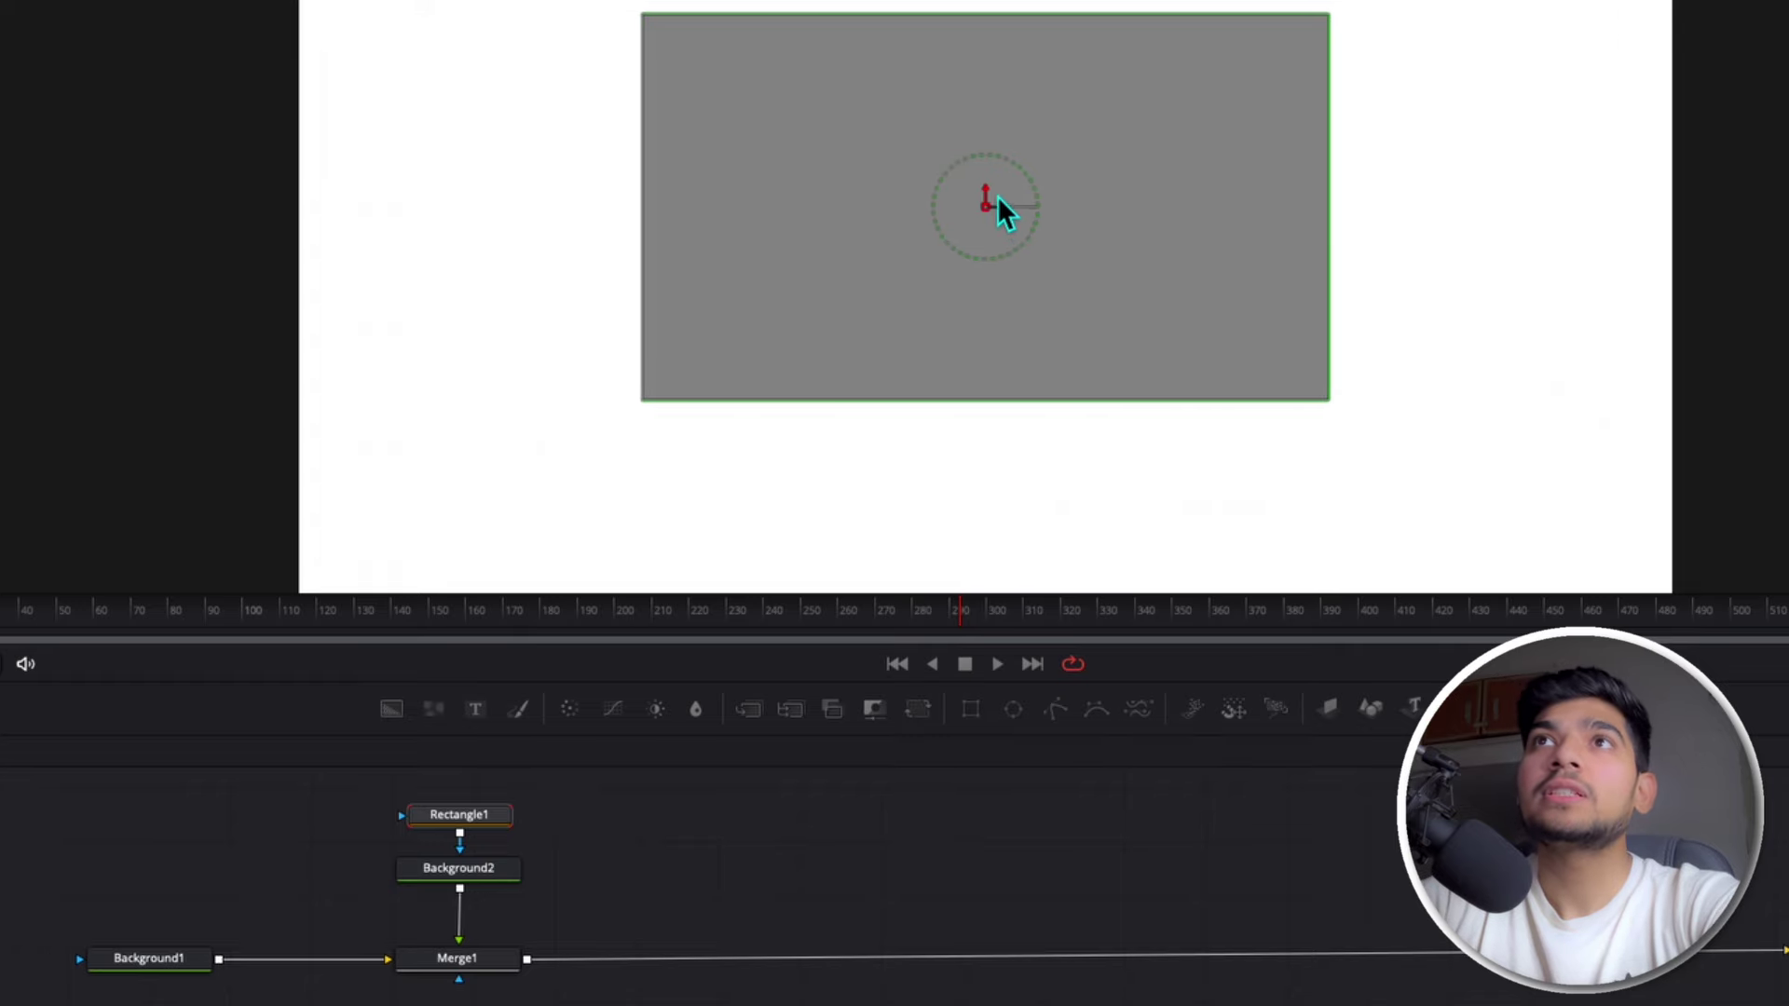
drag(999, 197, 1111, 192)
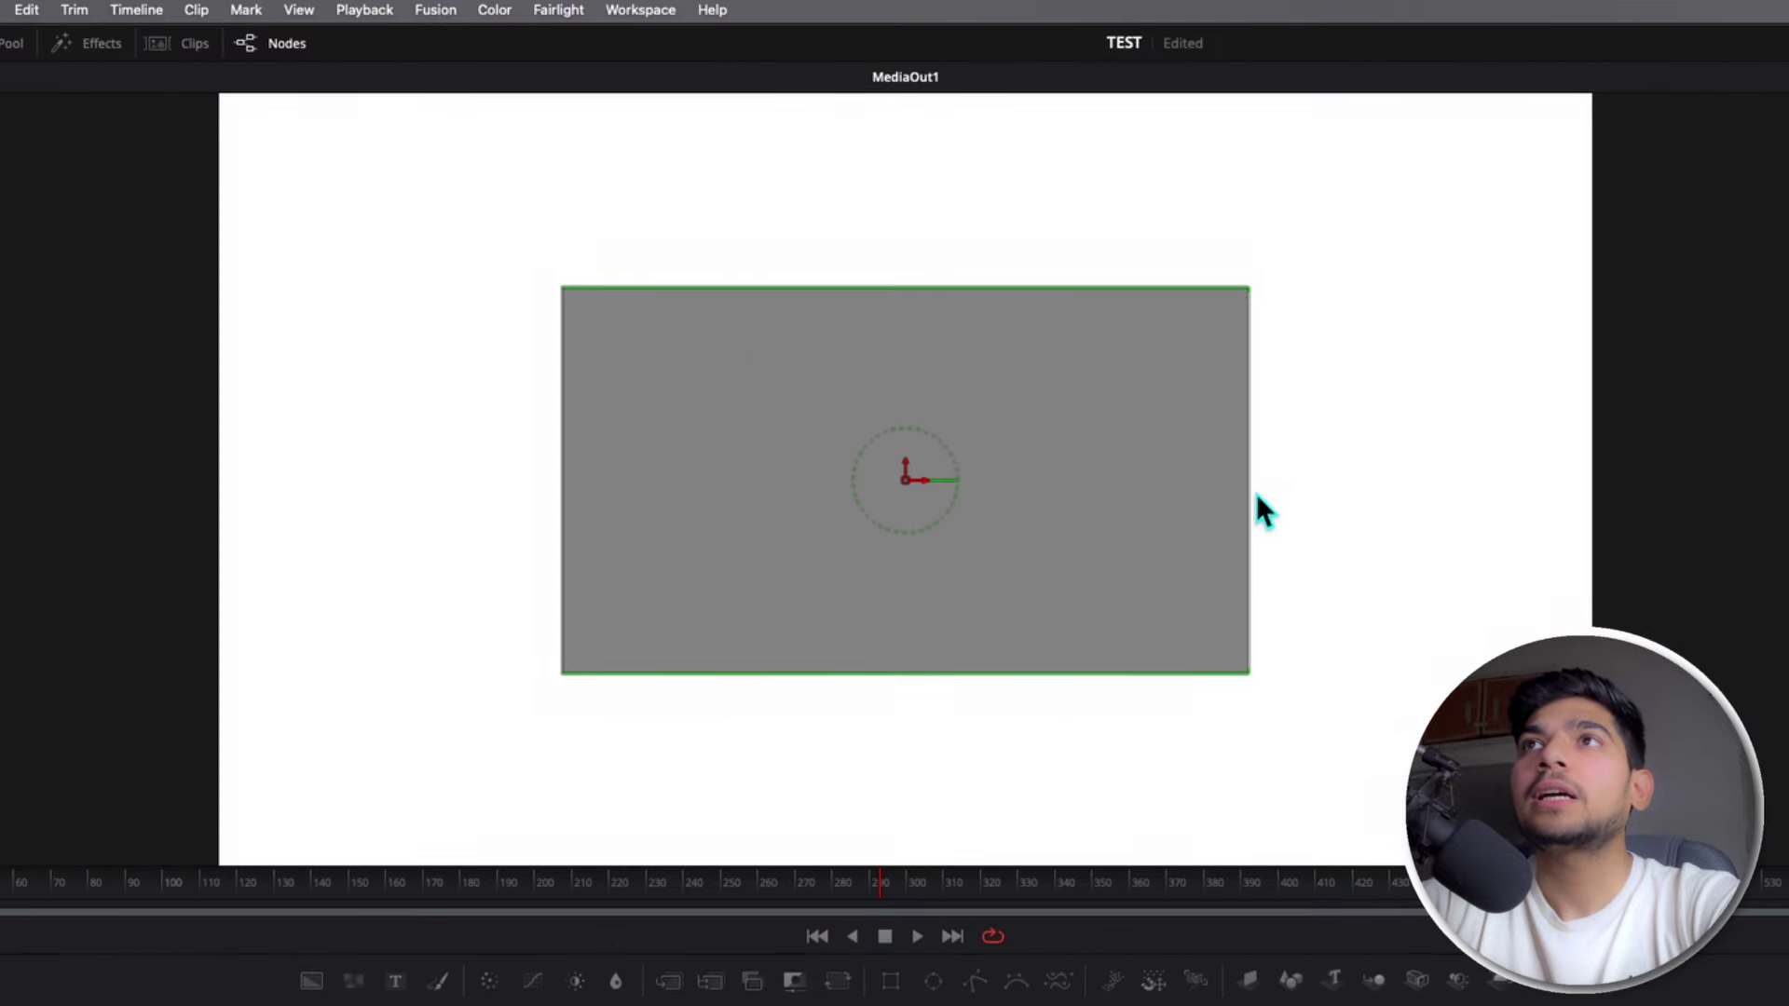
Step: Narrow the rectangle mask to a width of about 0.118 and lower its center to about Y 0.402, keeping X at 0.5
drag(1107, 408, 1108, 416)
drag(1256, 506, 993, 518)
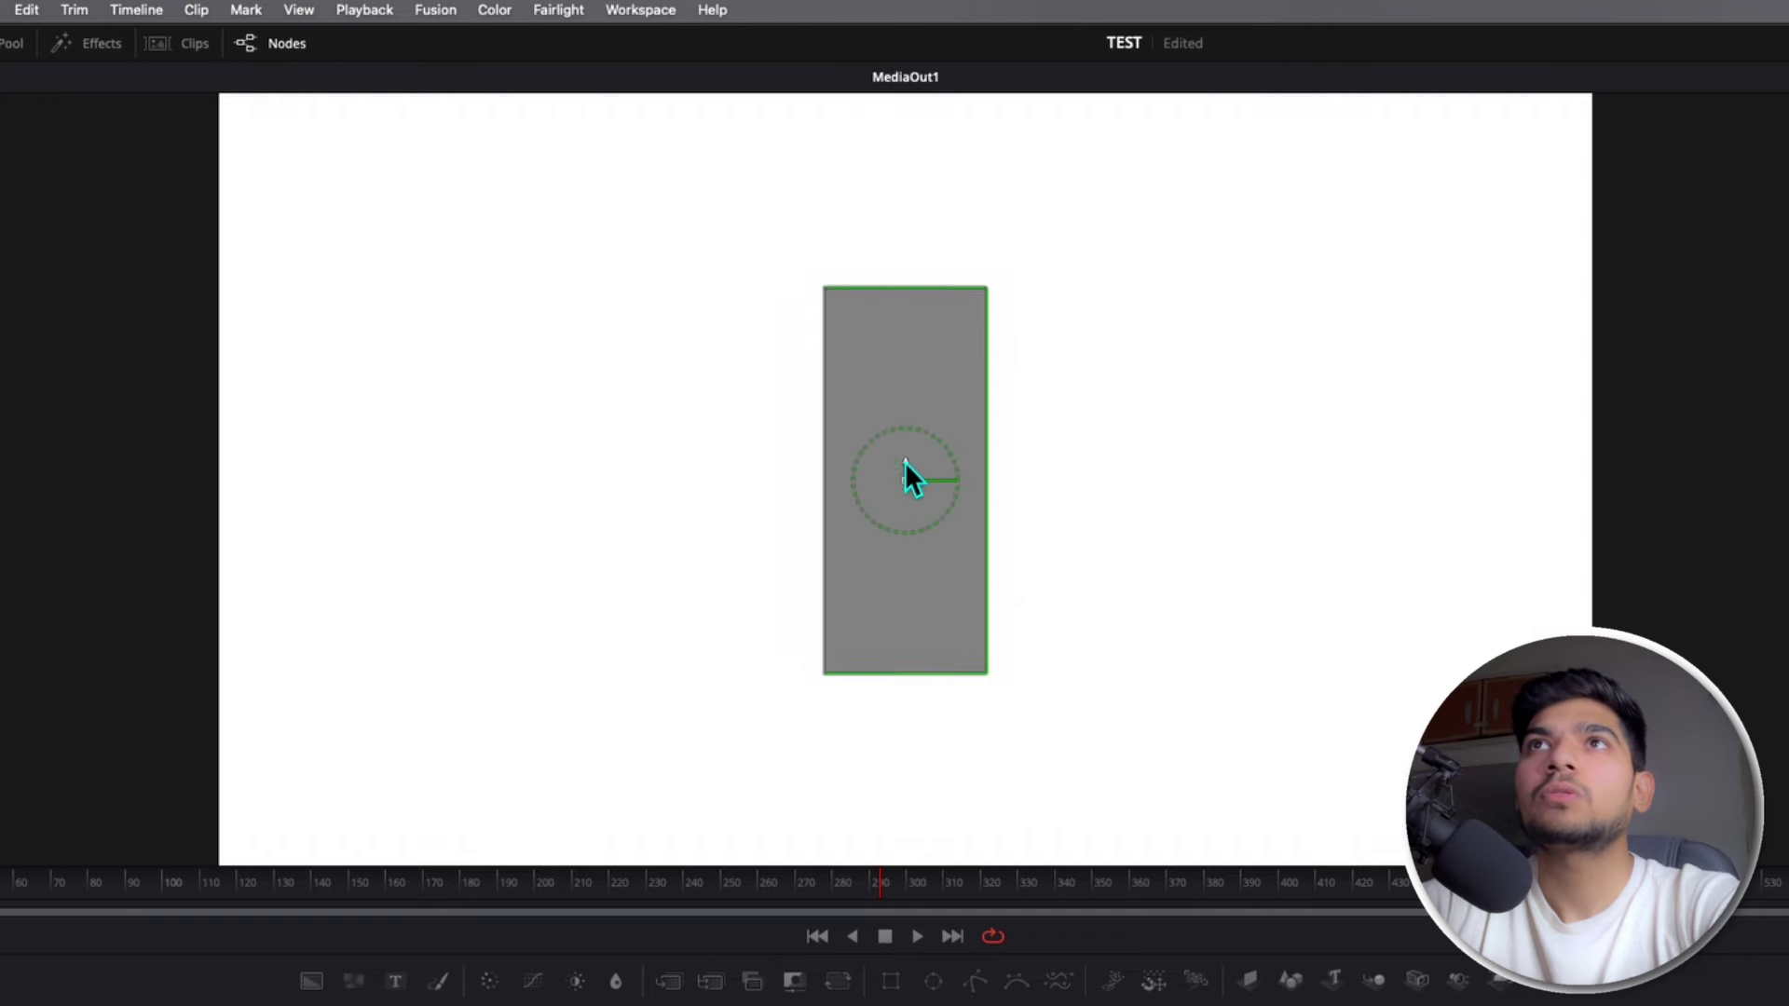
drag(904, 461, 500, 558)
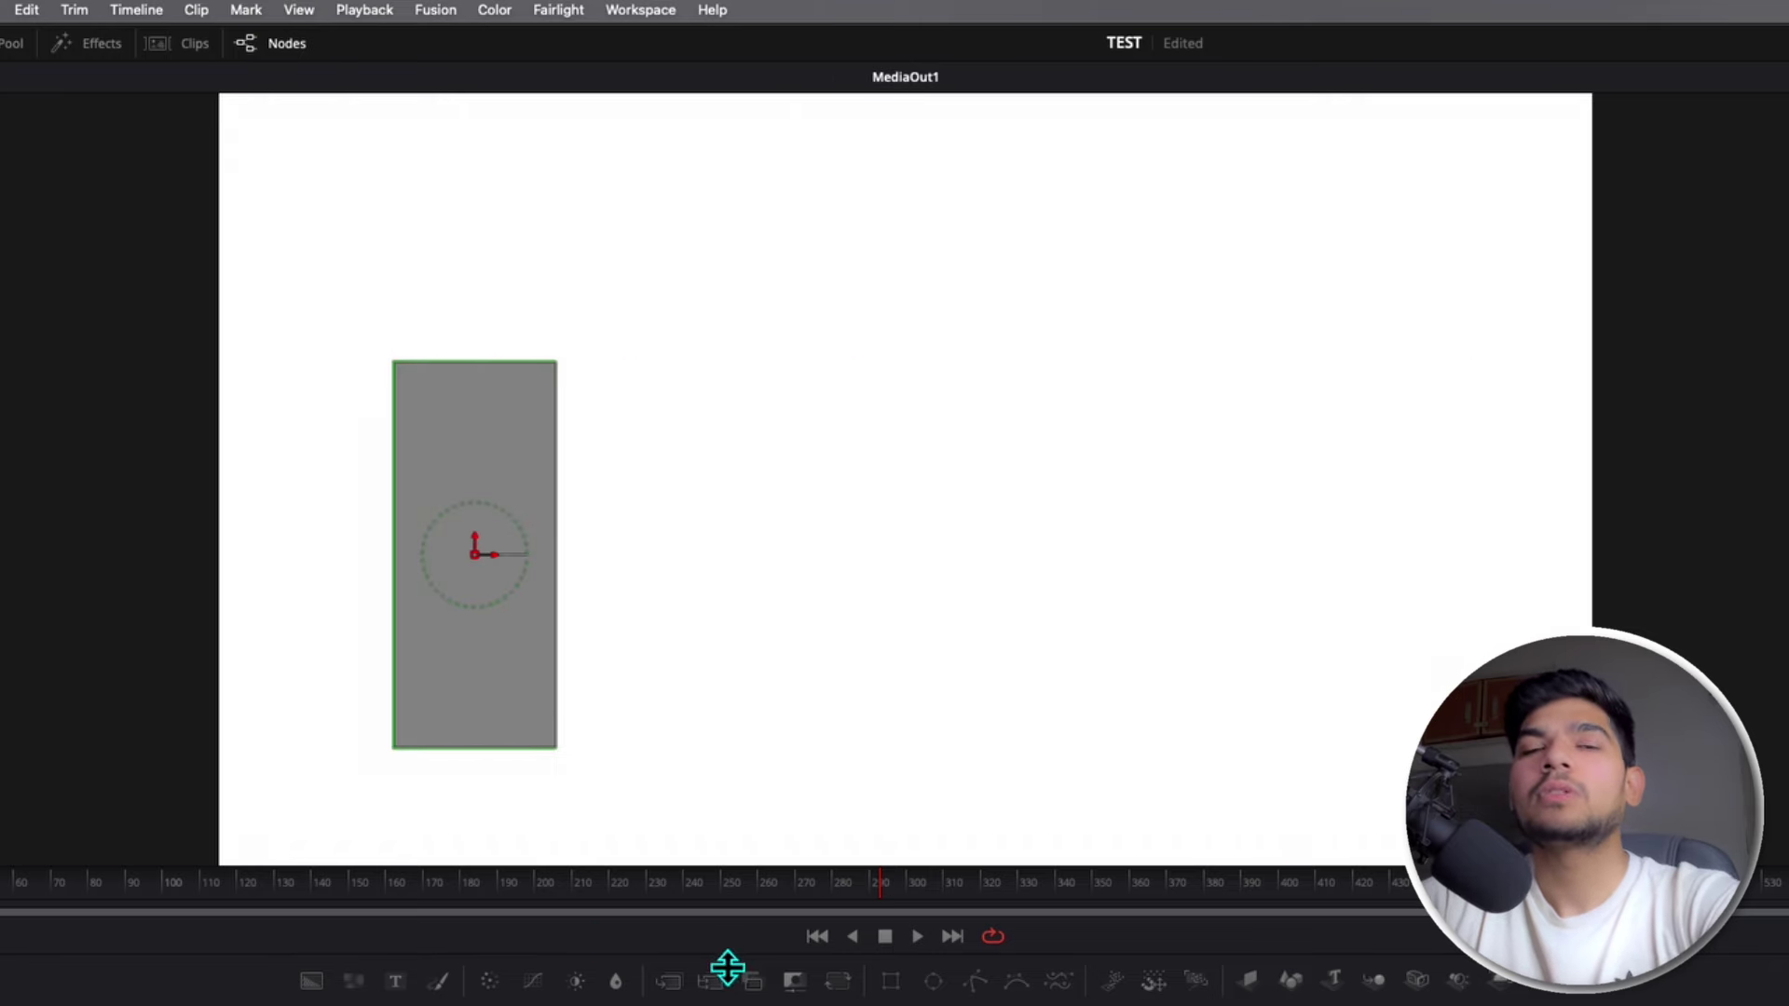
key(ctrl+z)
key(ctrl+z)
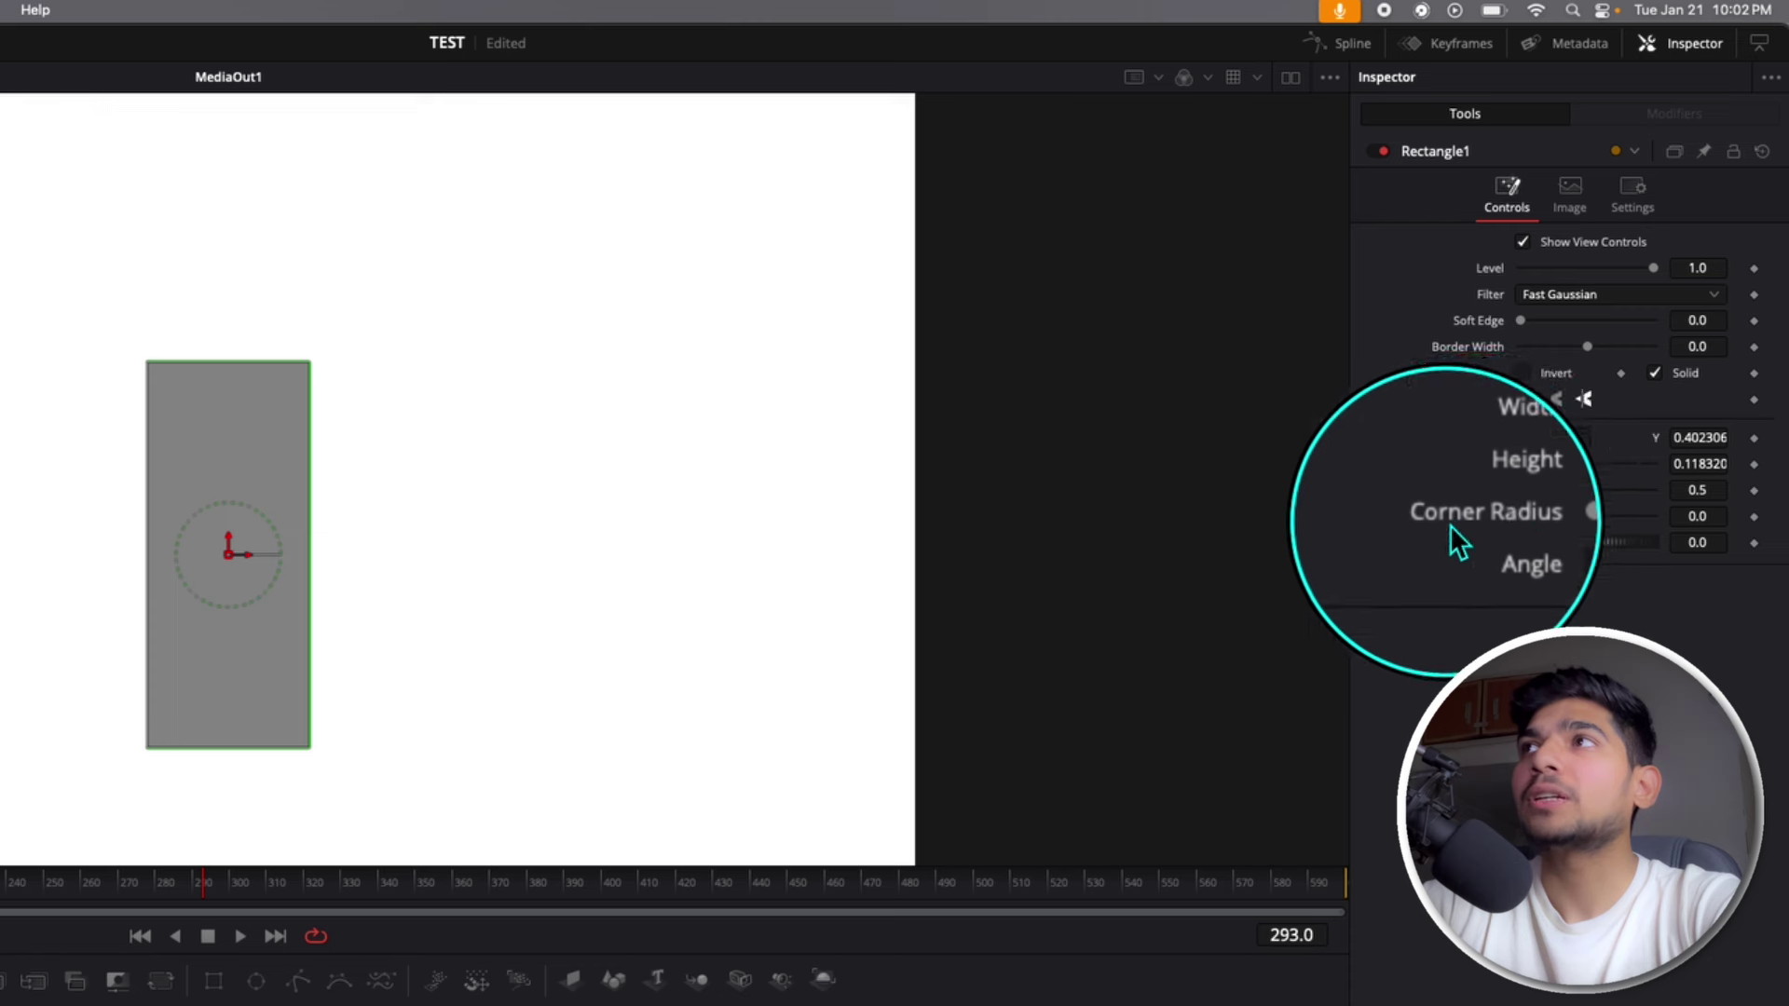
Step: Round the rectangle mask's corners by setting its Corner Radius to 0.1
drag(1697, 518, 1704, 538)
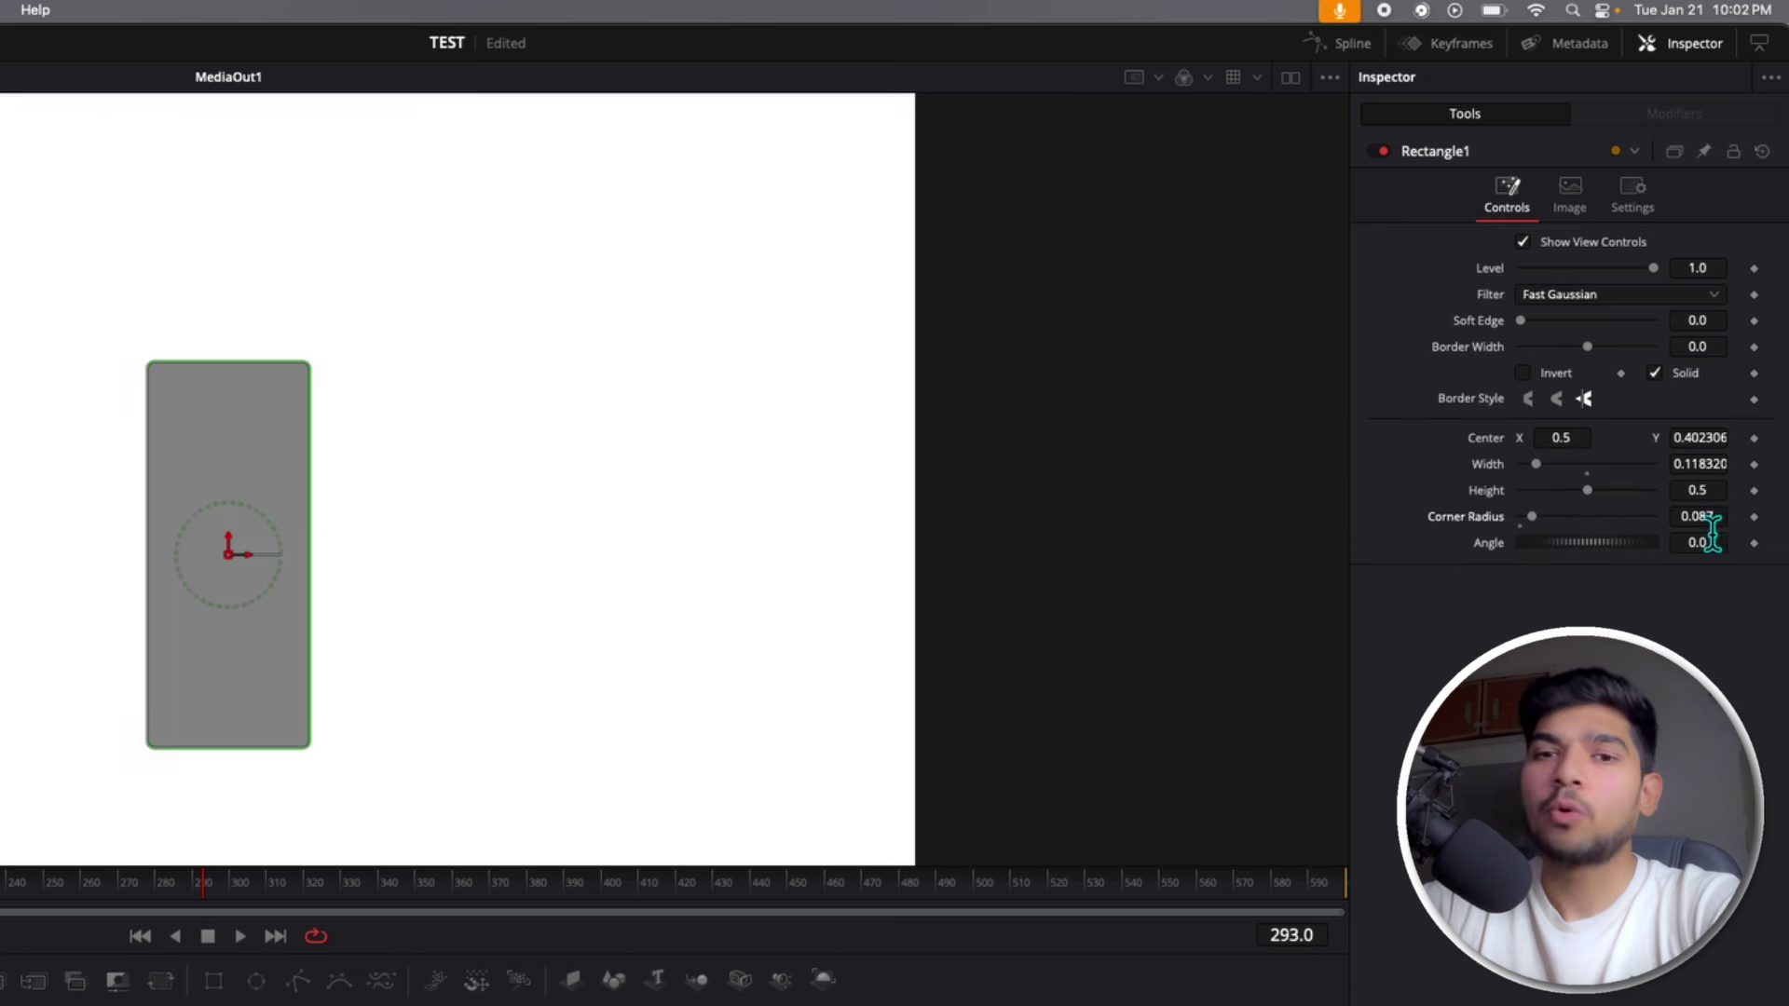
click(1706, 520)
text(0)
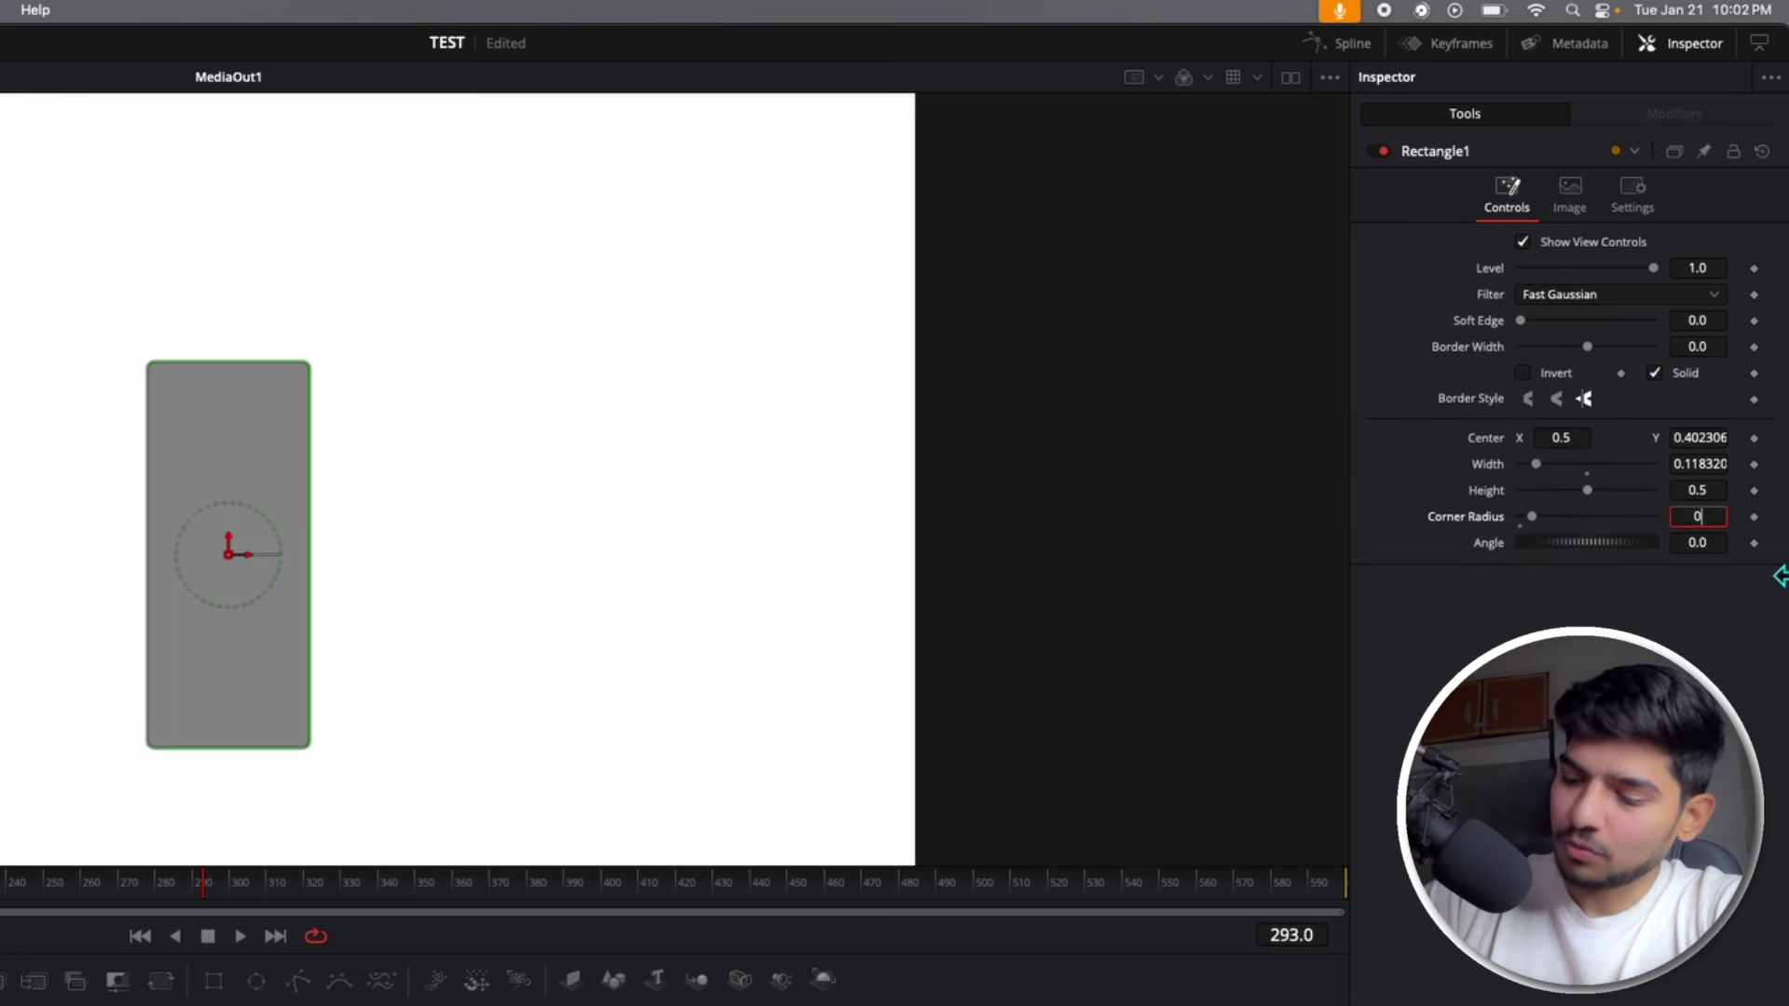
text(.1)
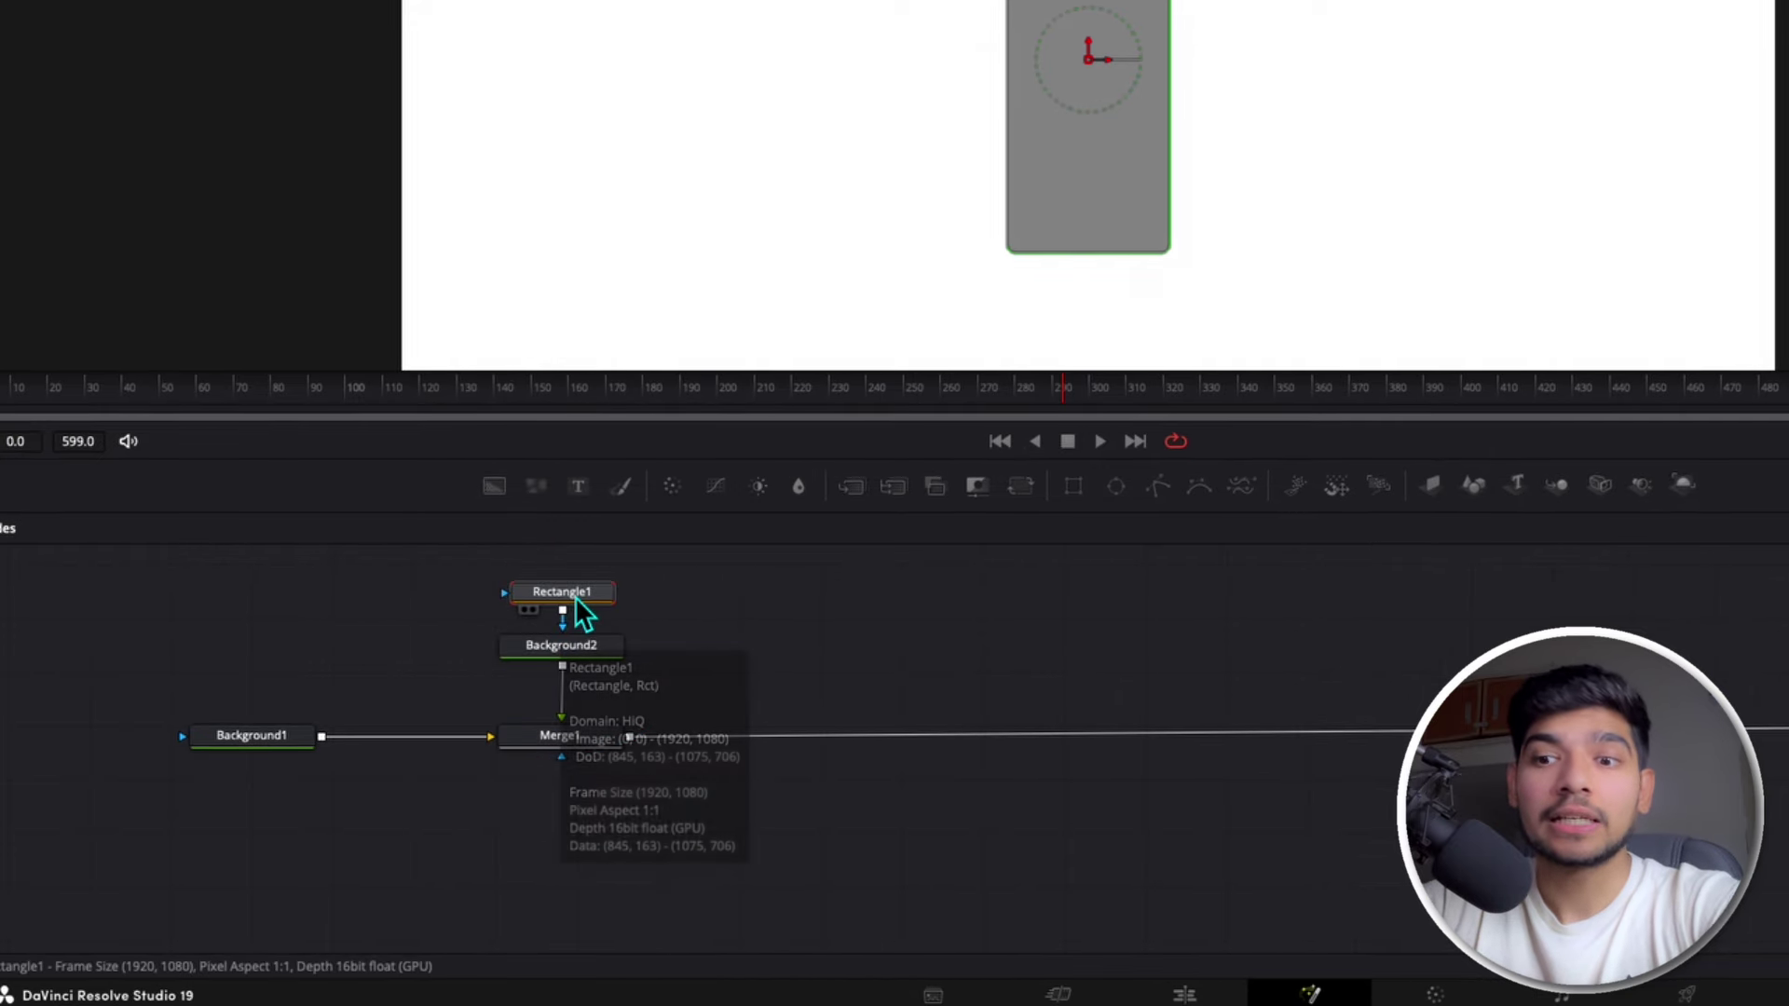
Step: Copy the Rectangle1 node, paste it as an instance and place the instance to the right of the original
key(ctrl+c)
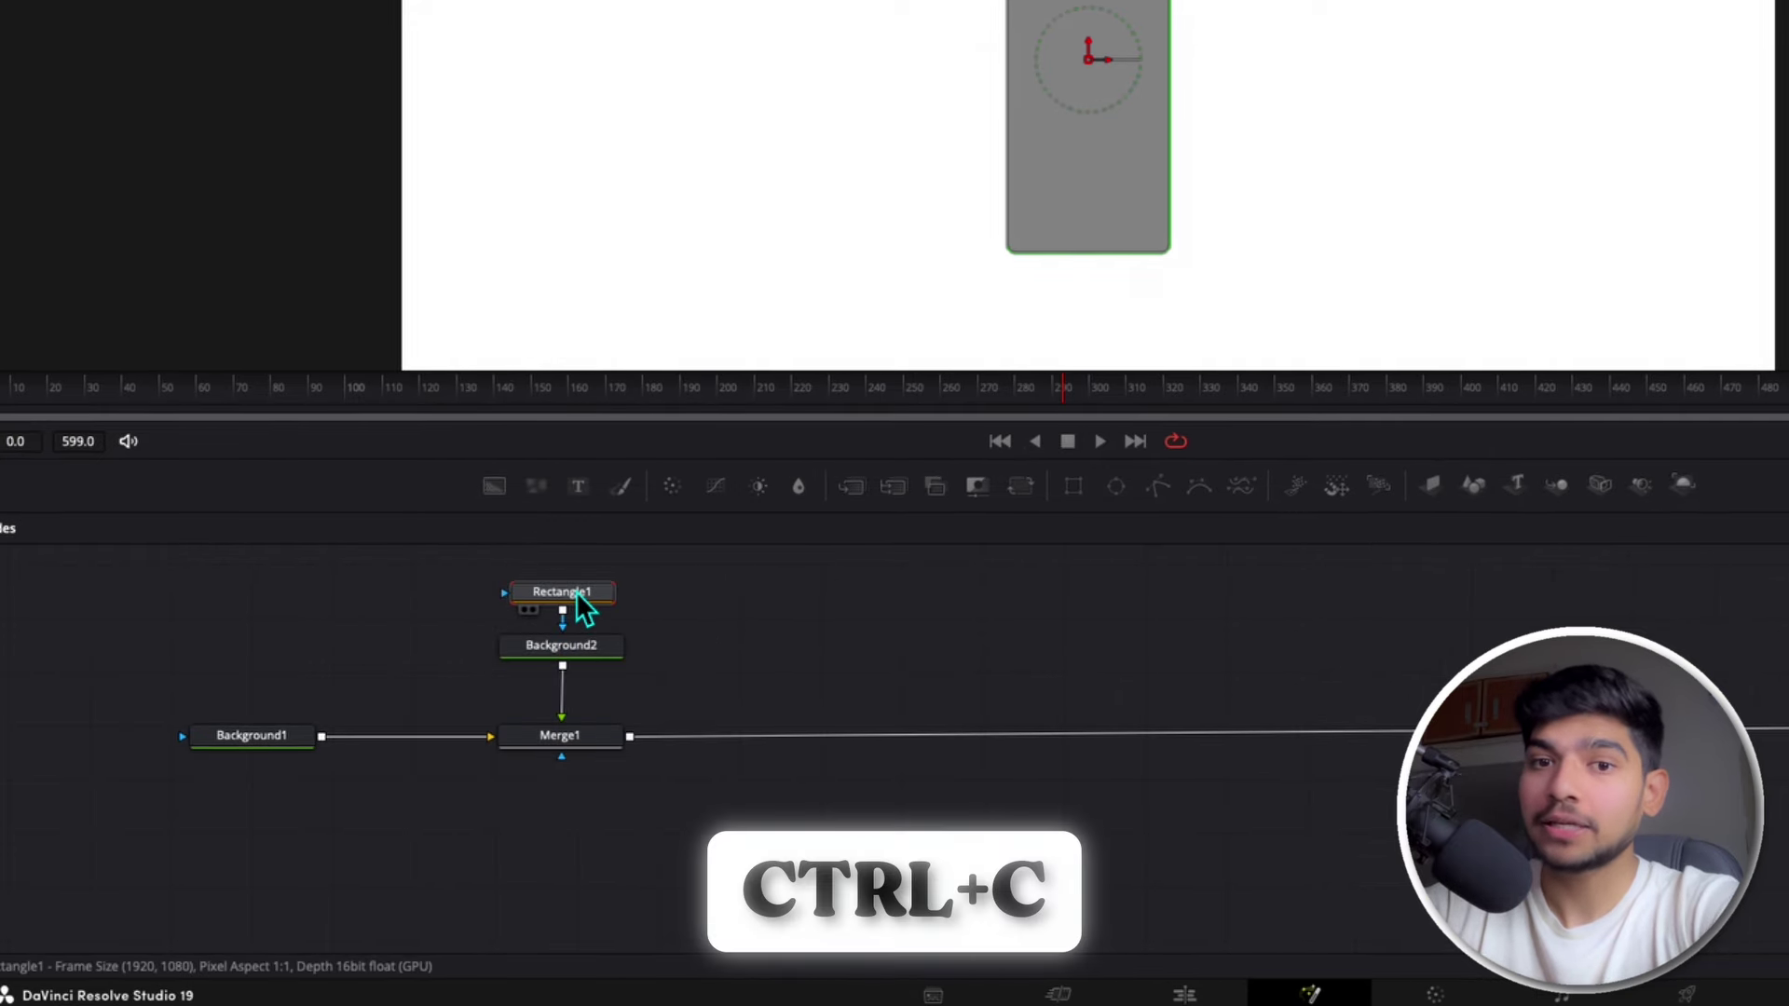
right_click(577, 596)
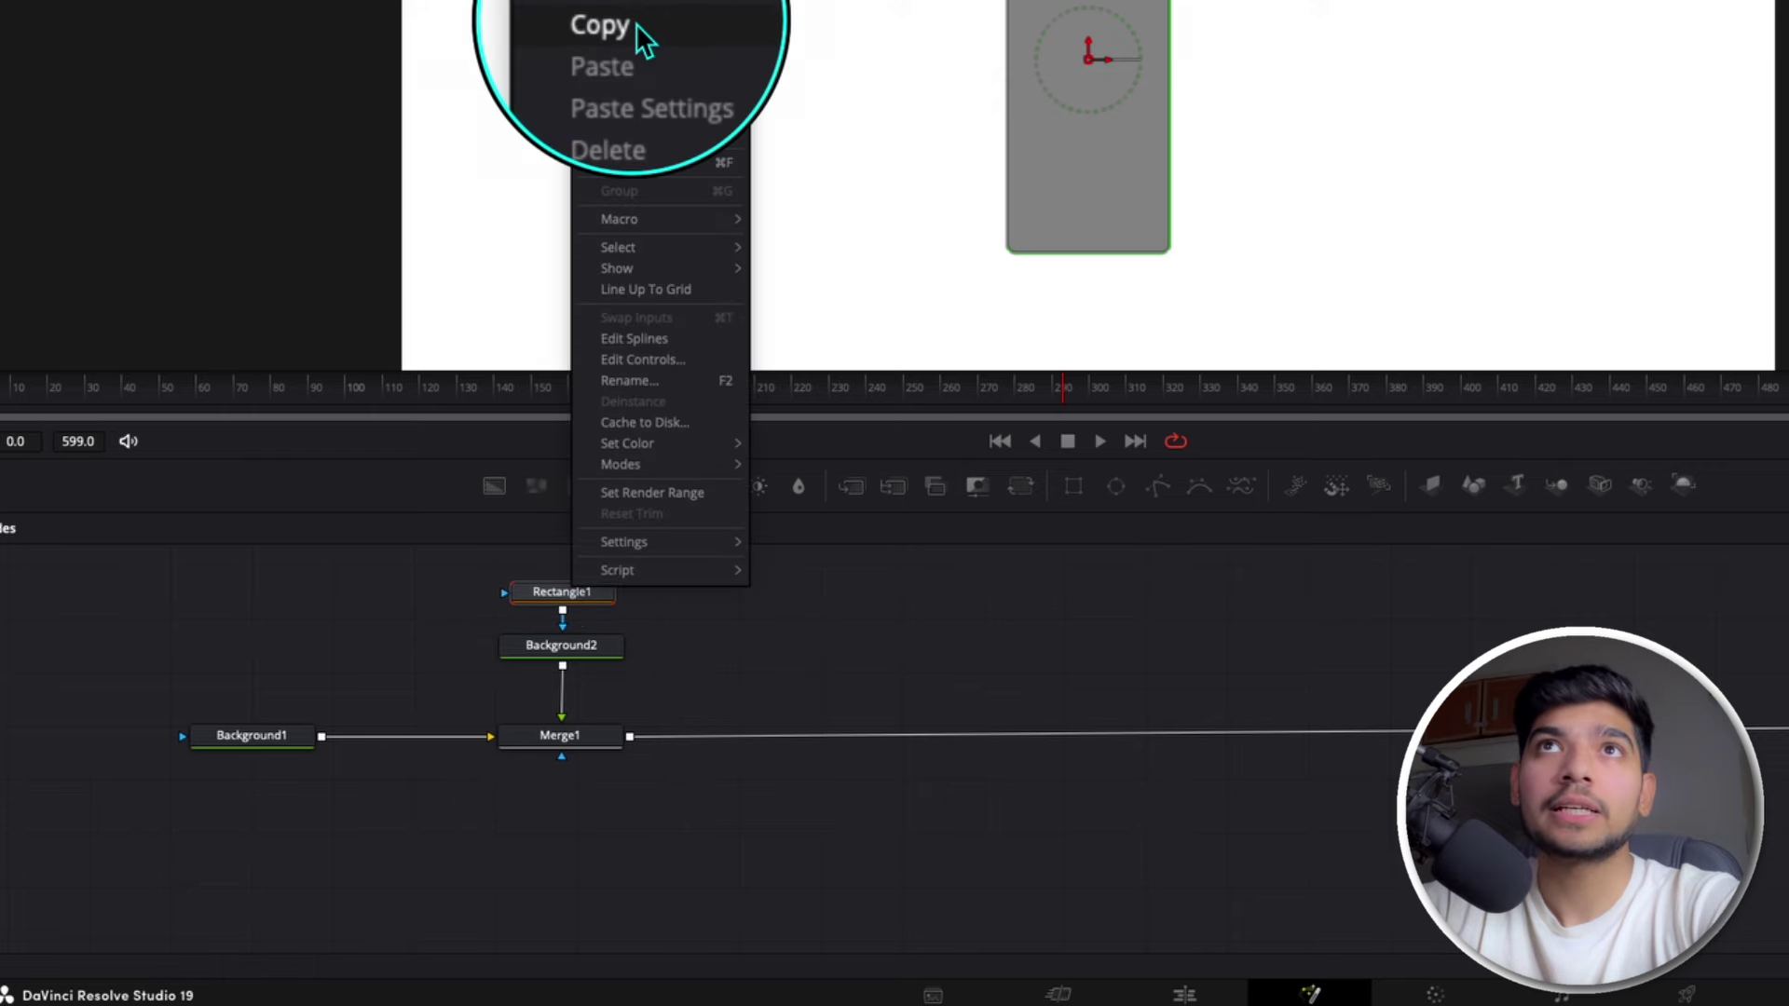
click(667, 23)
drag(729, 587, 1054, 676)
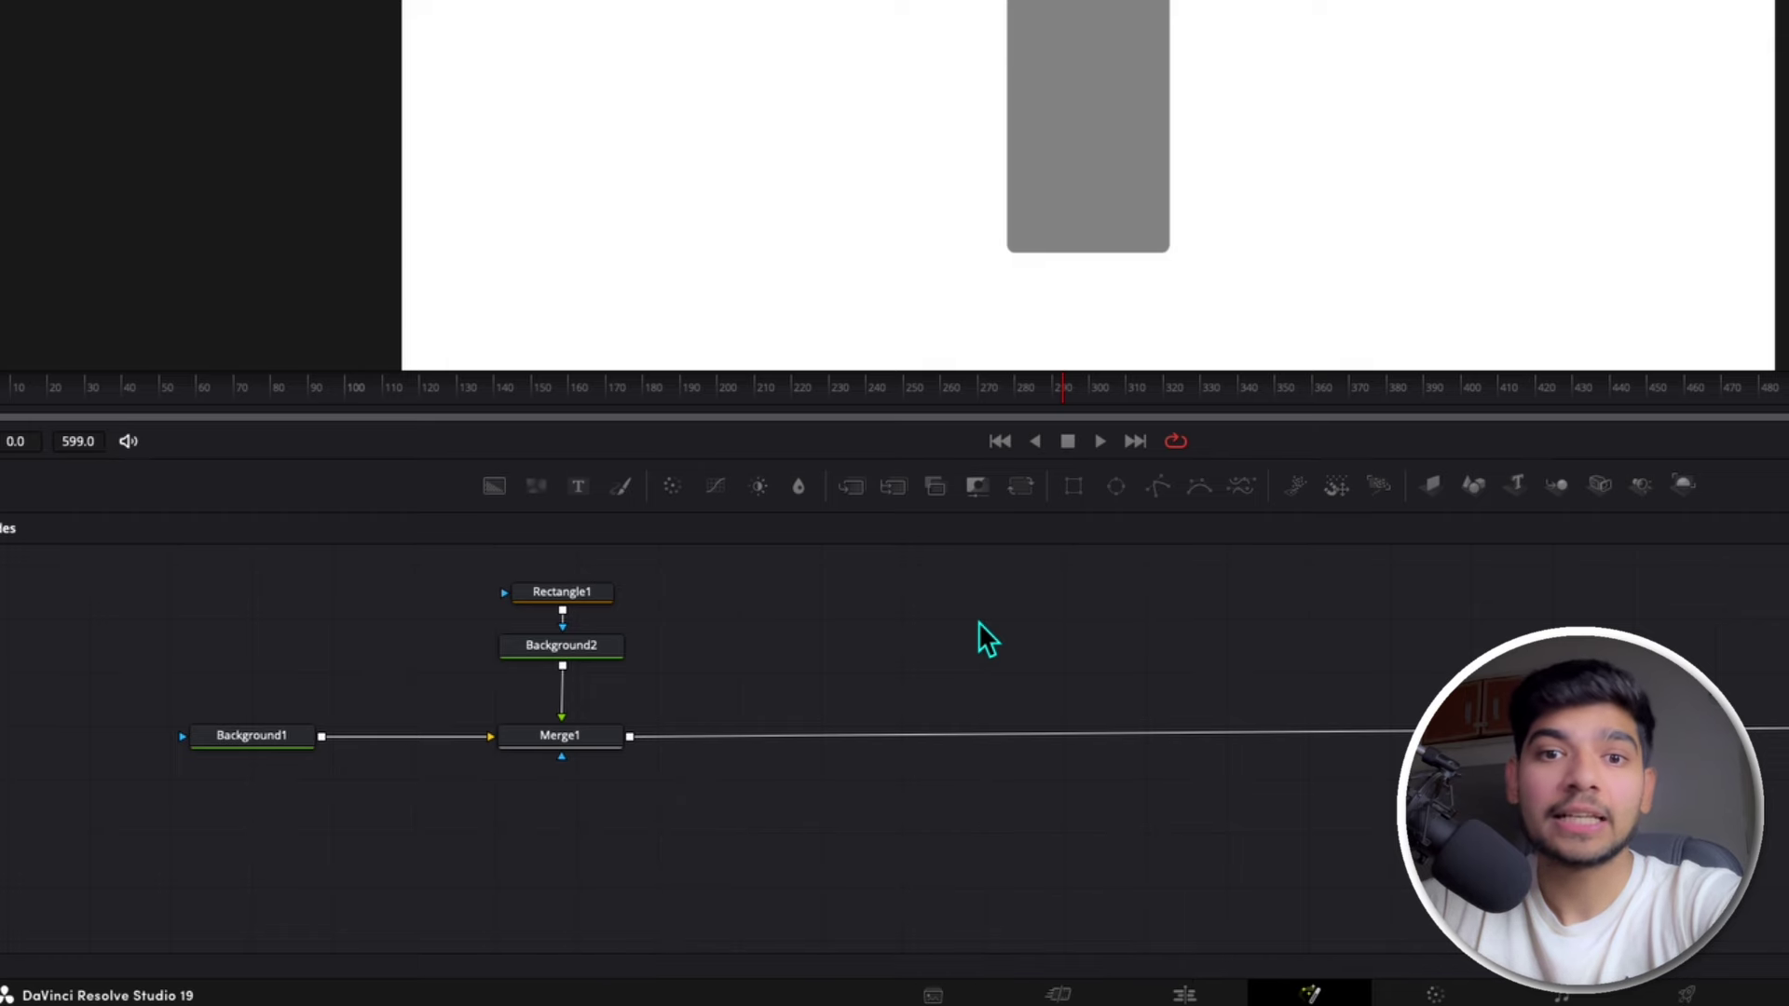
right_click(770, 627)
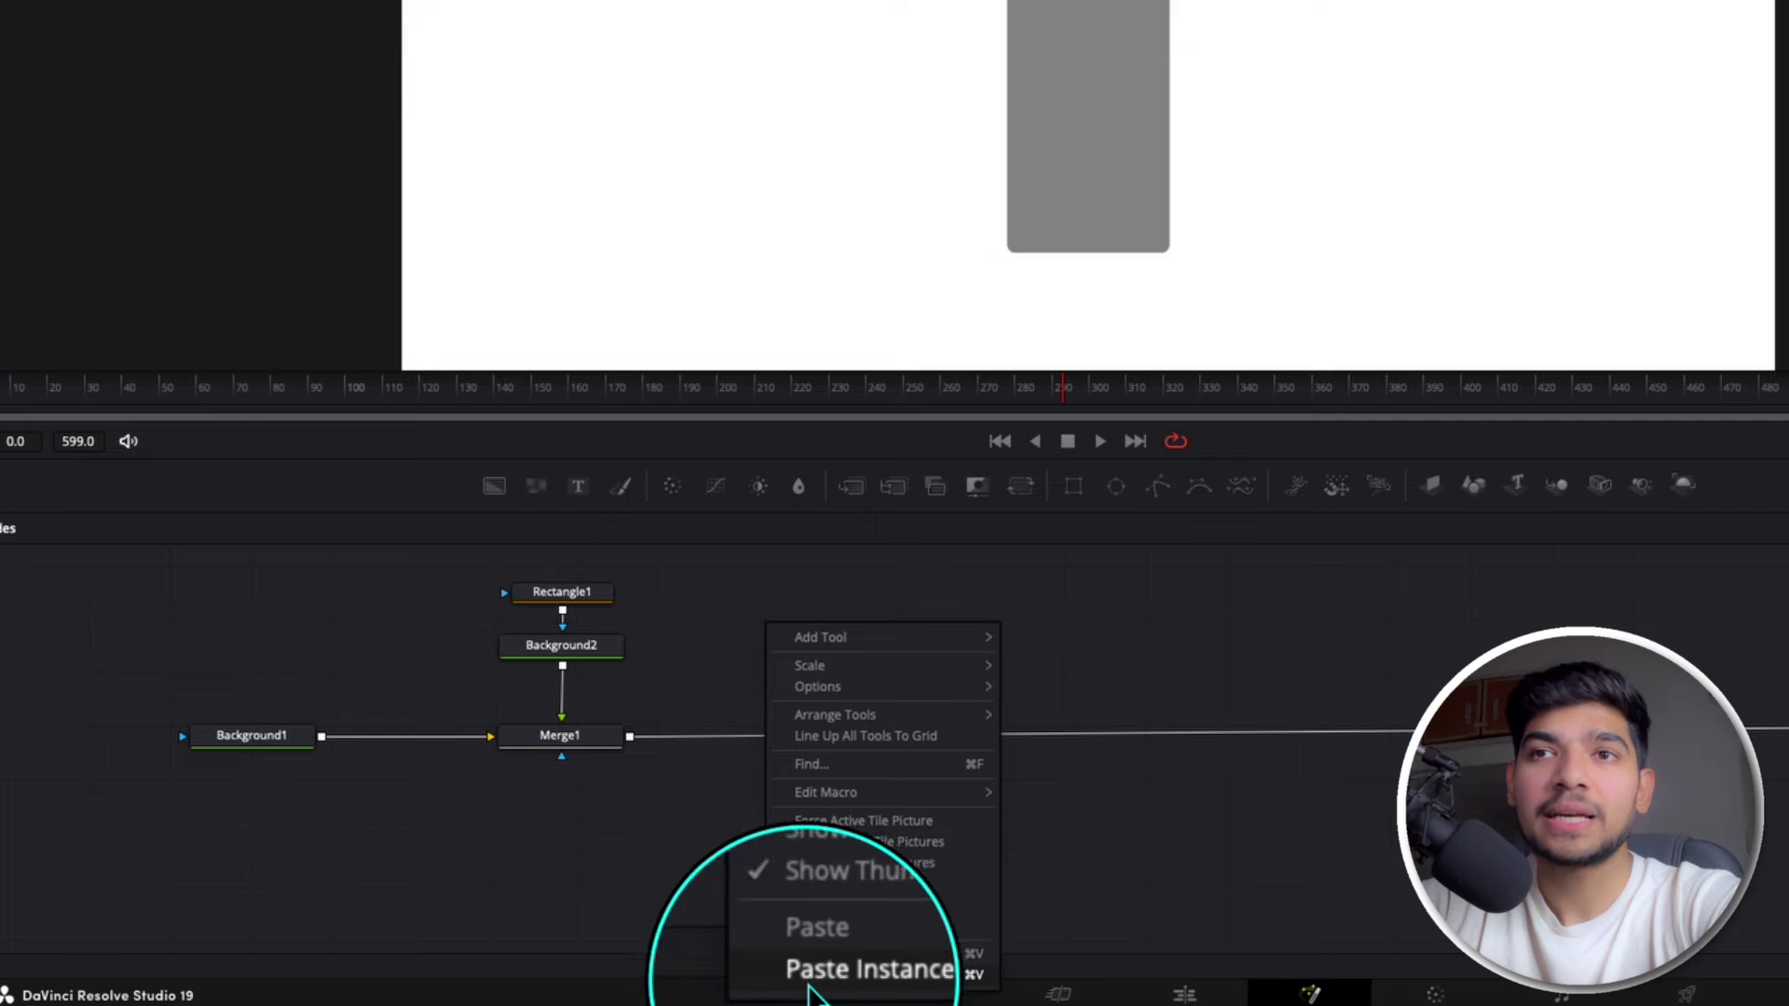
click(874, 979)
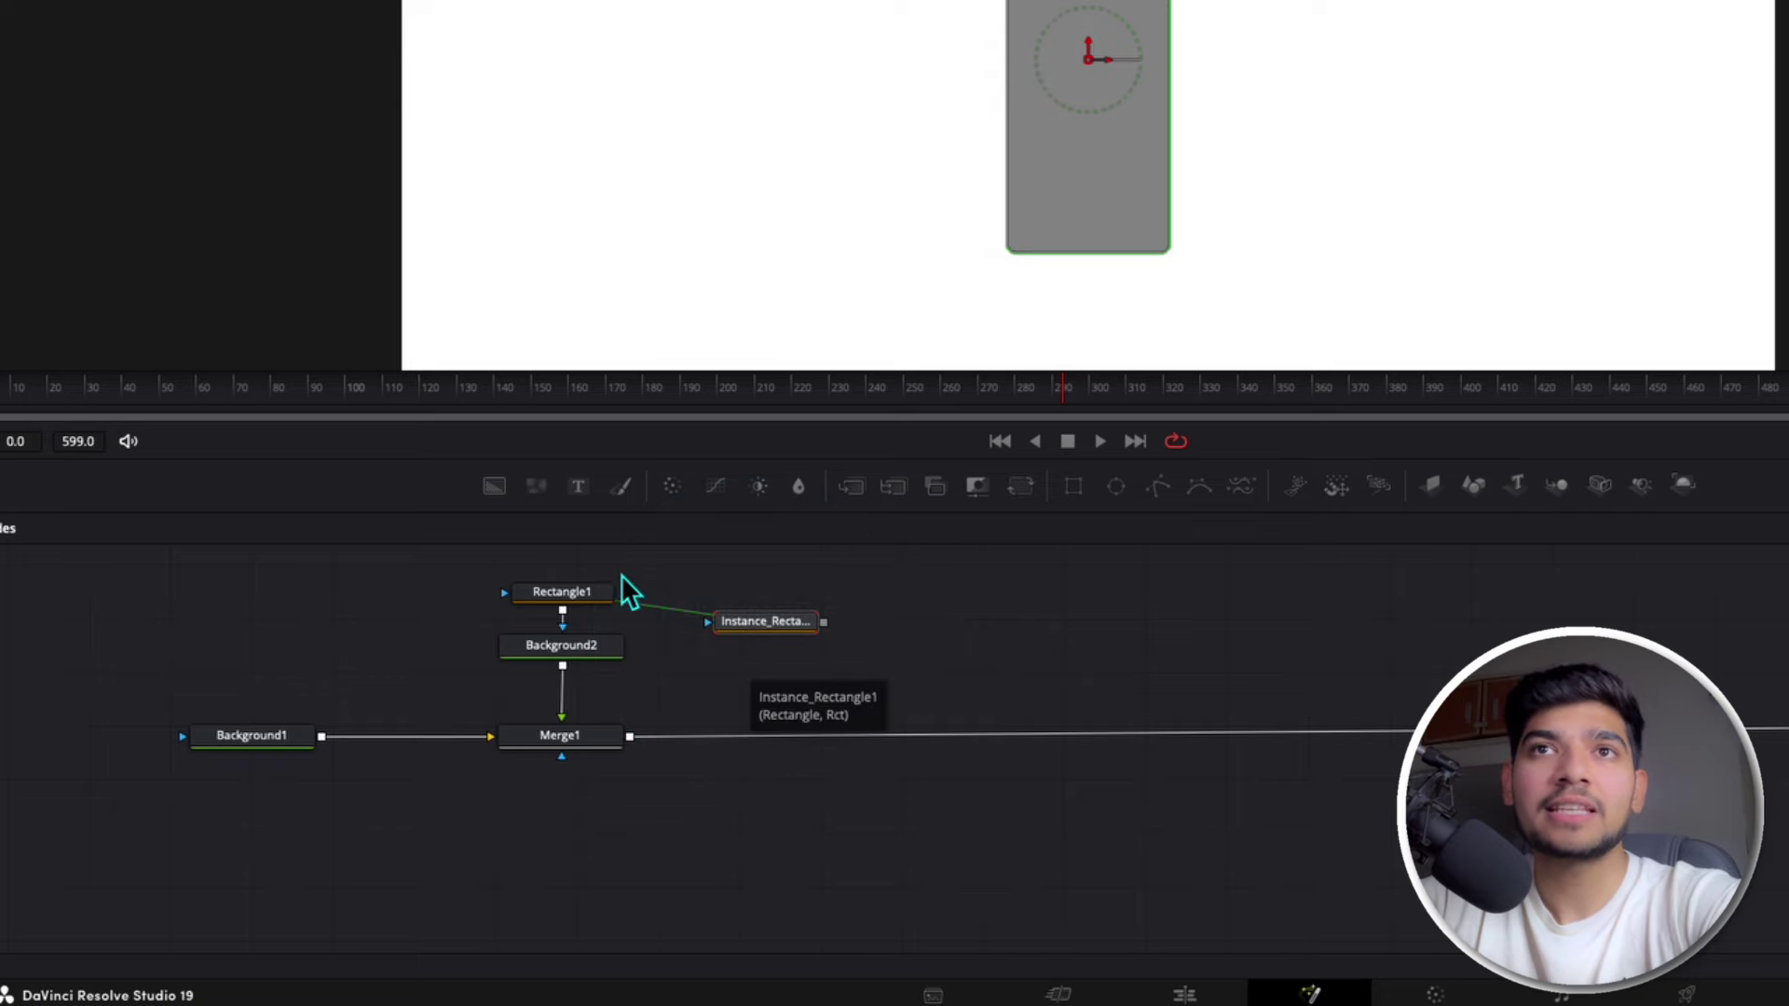
drag(760, 626, 851, 627)
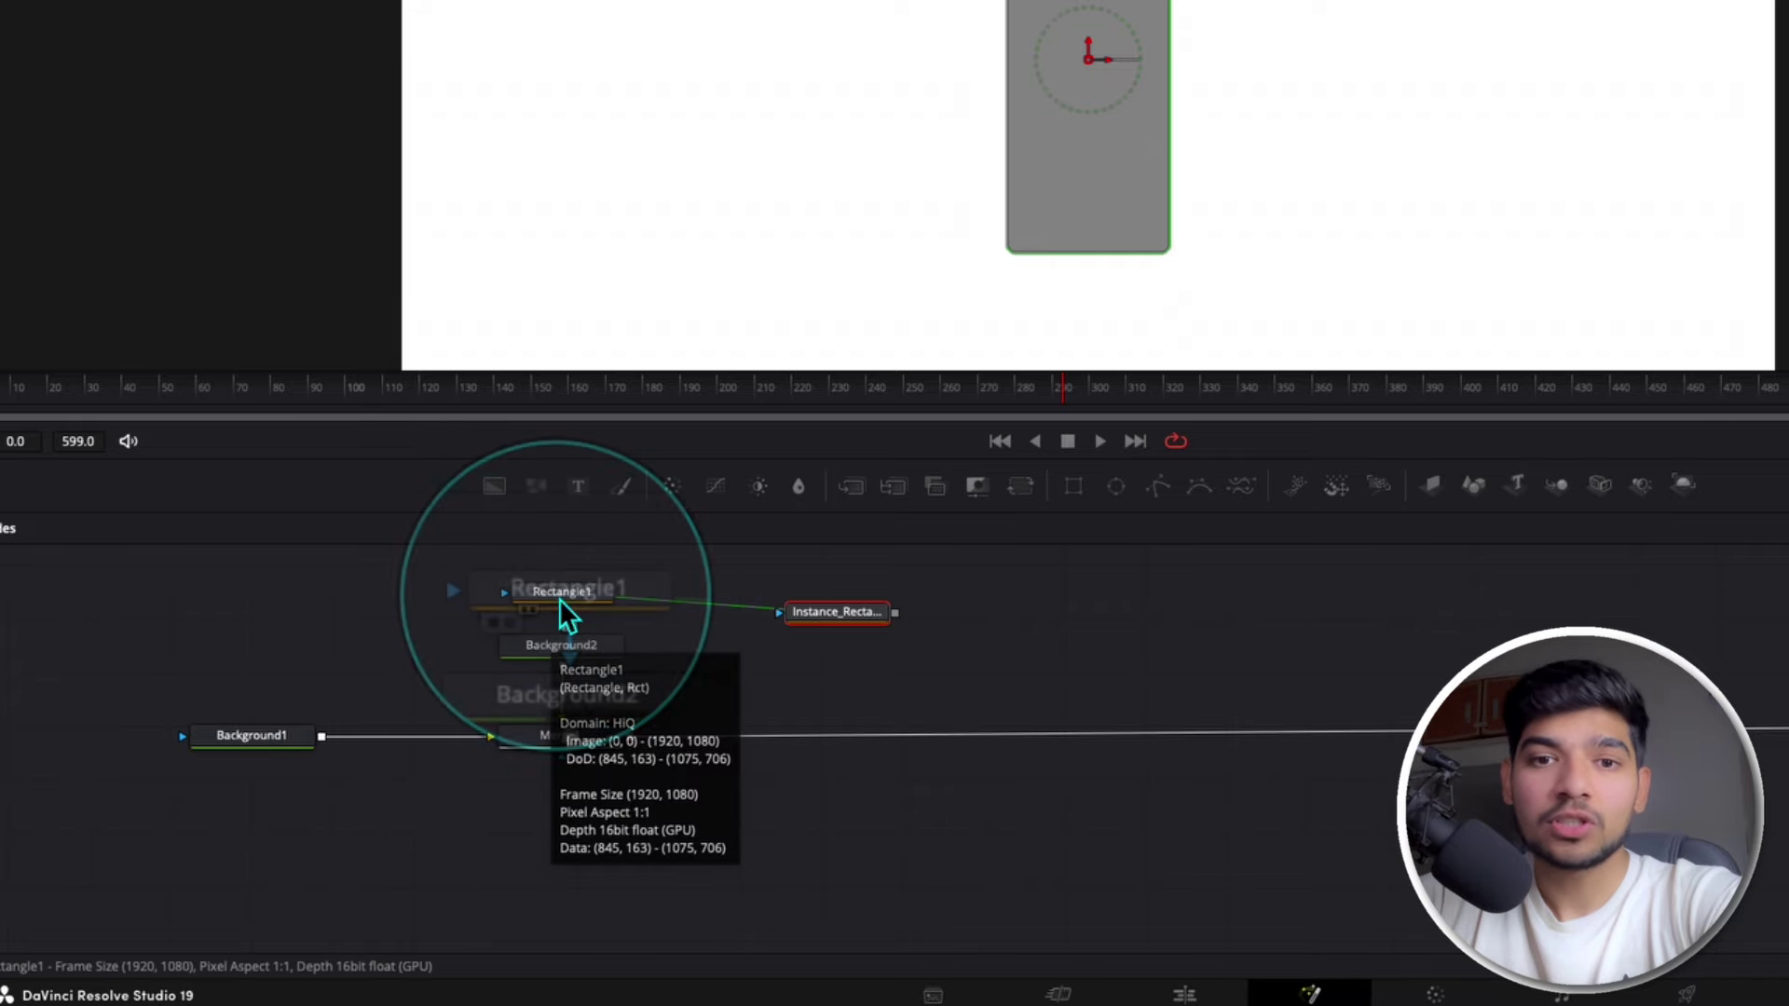
drag(835, 617, 849, 608)
Step: Rename the instanced rectangle node as water and move it slightly closer to Rectangle1
right_click(843, 604)
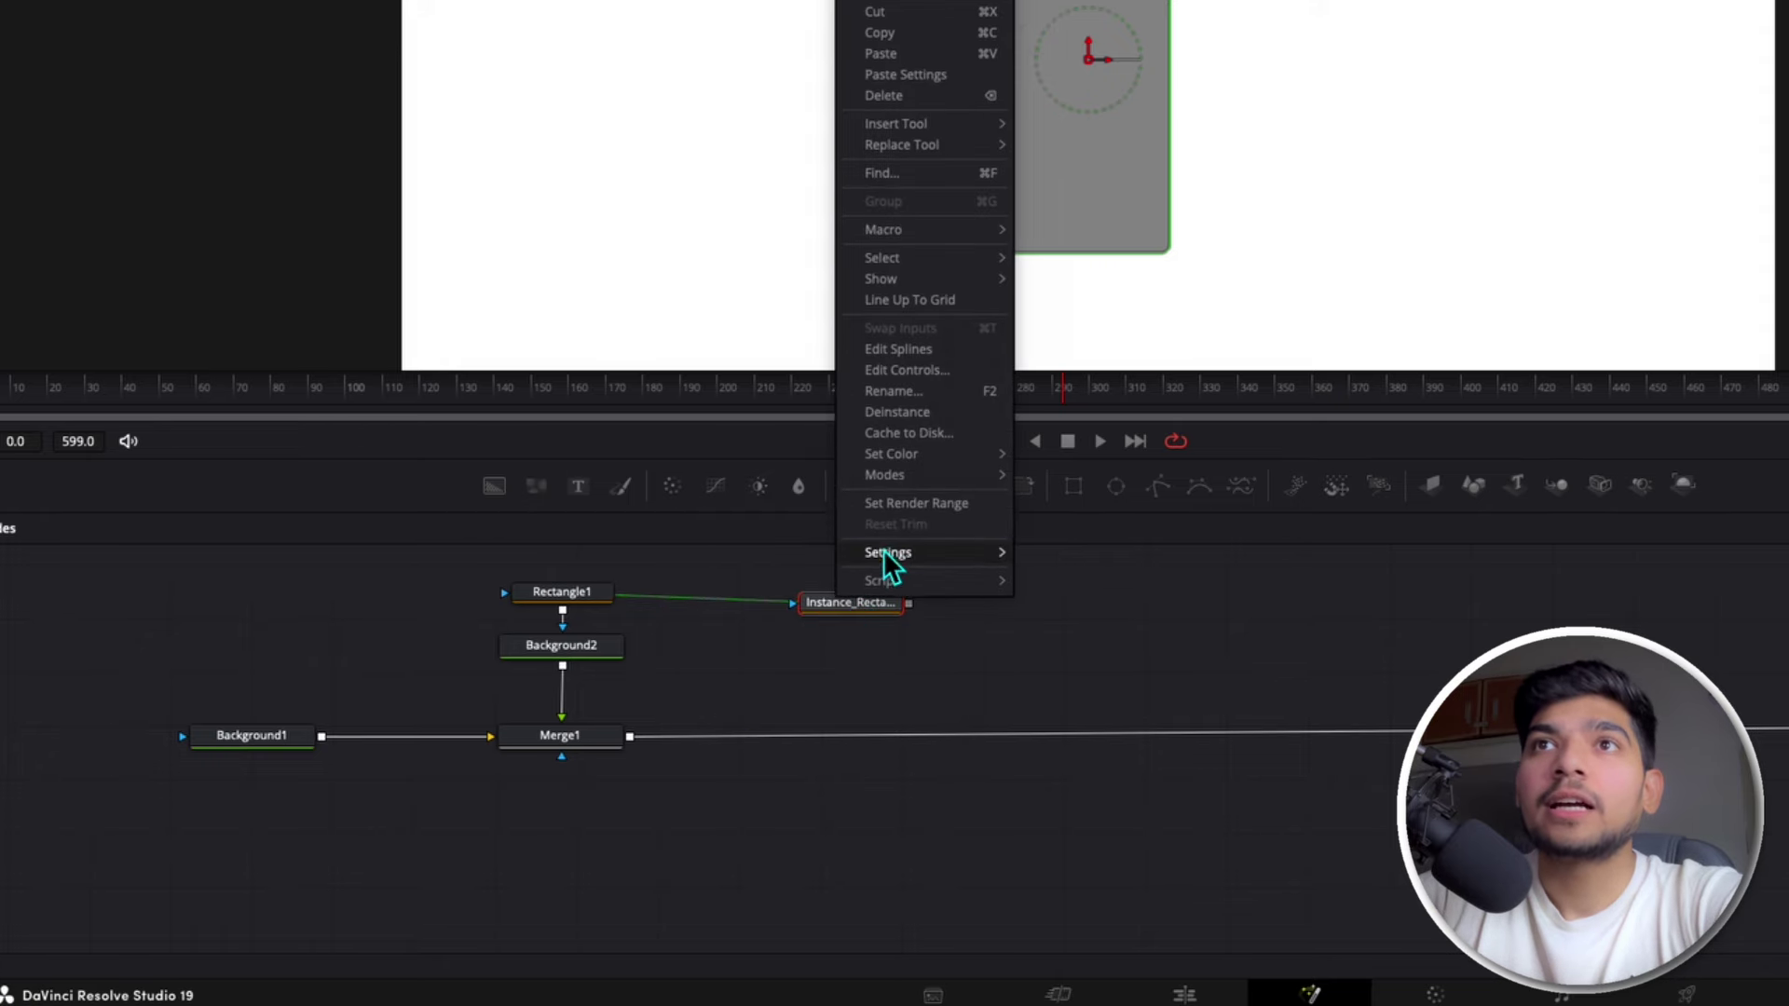
click(901, 392)
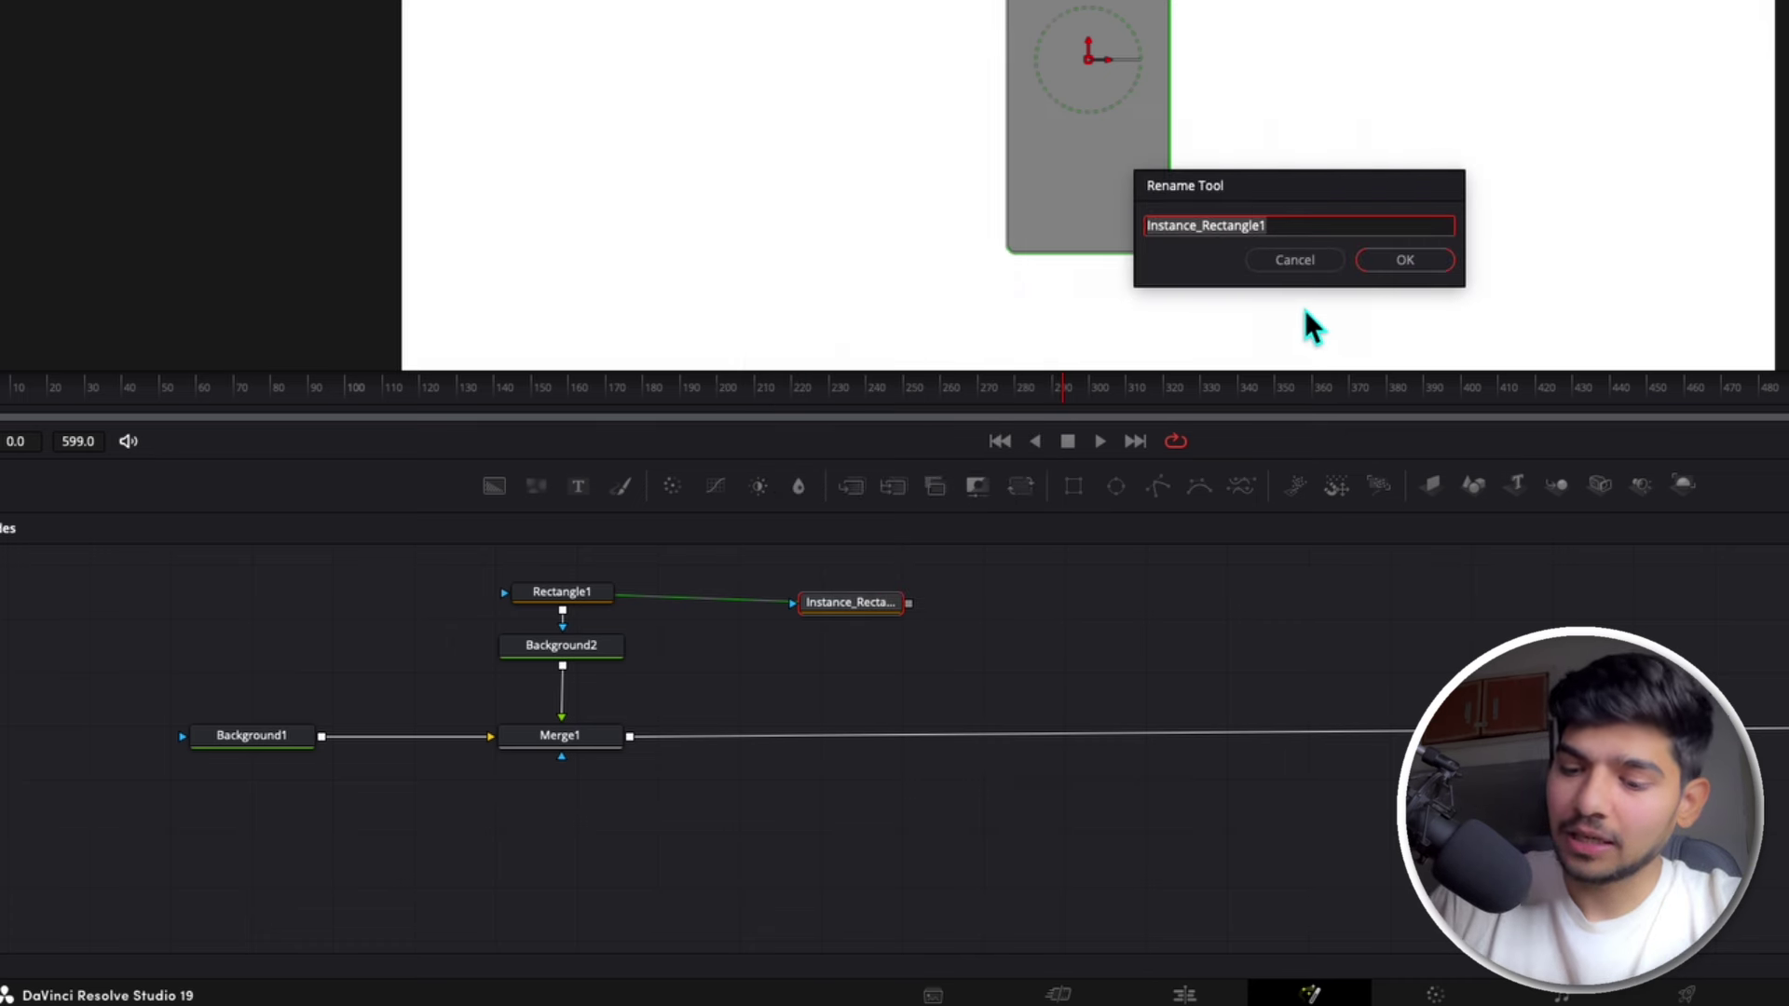
text(water)
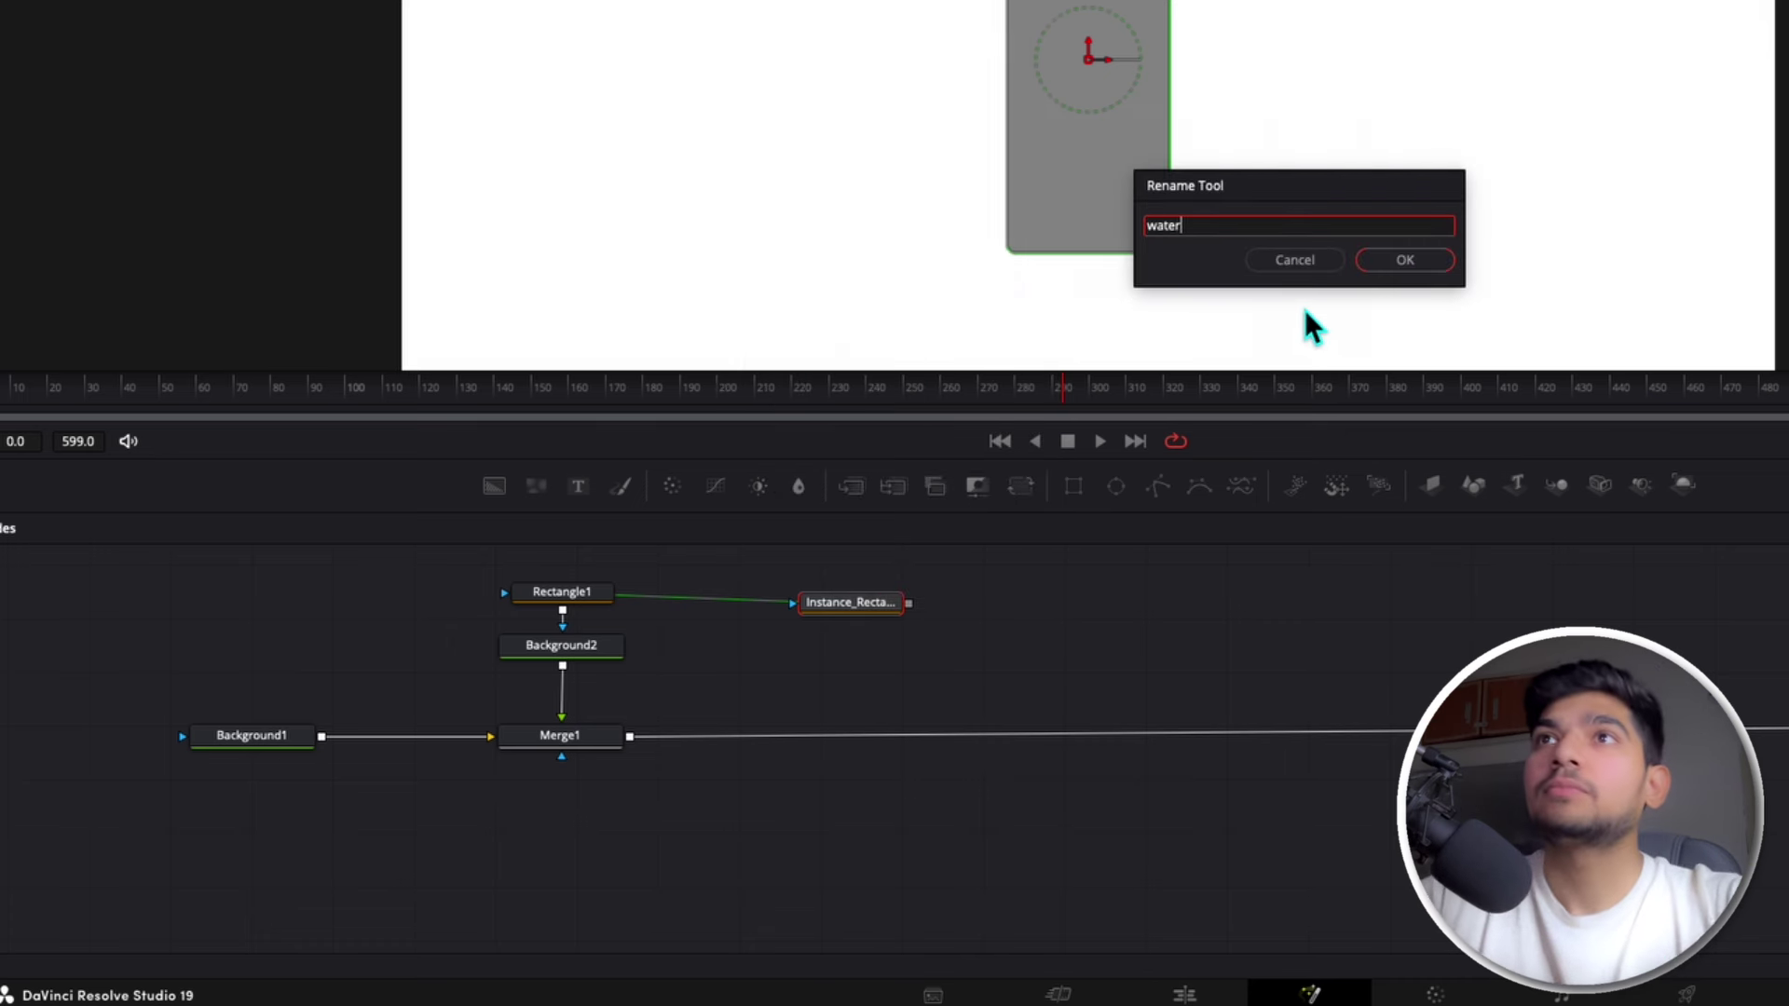
click(1402, 260)
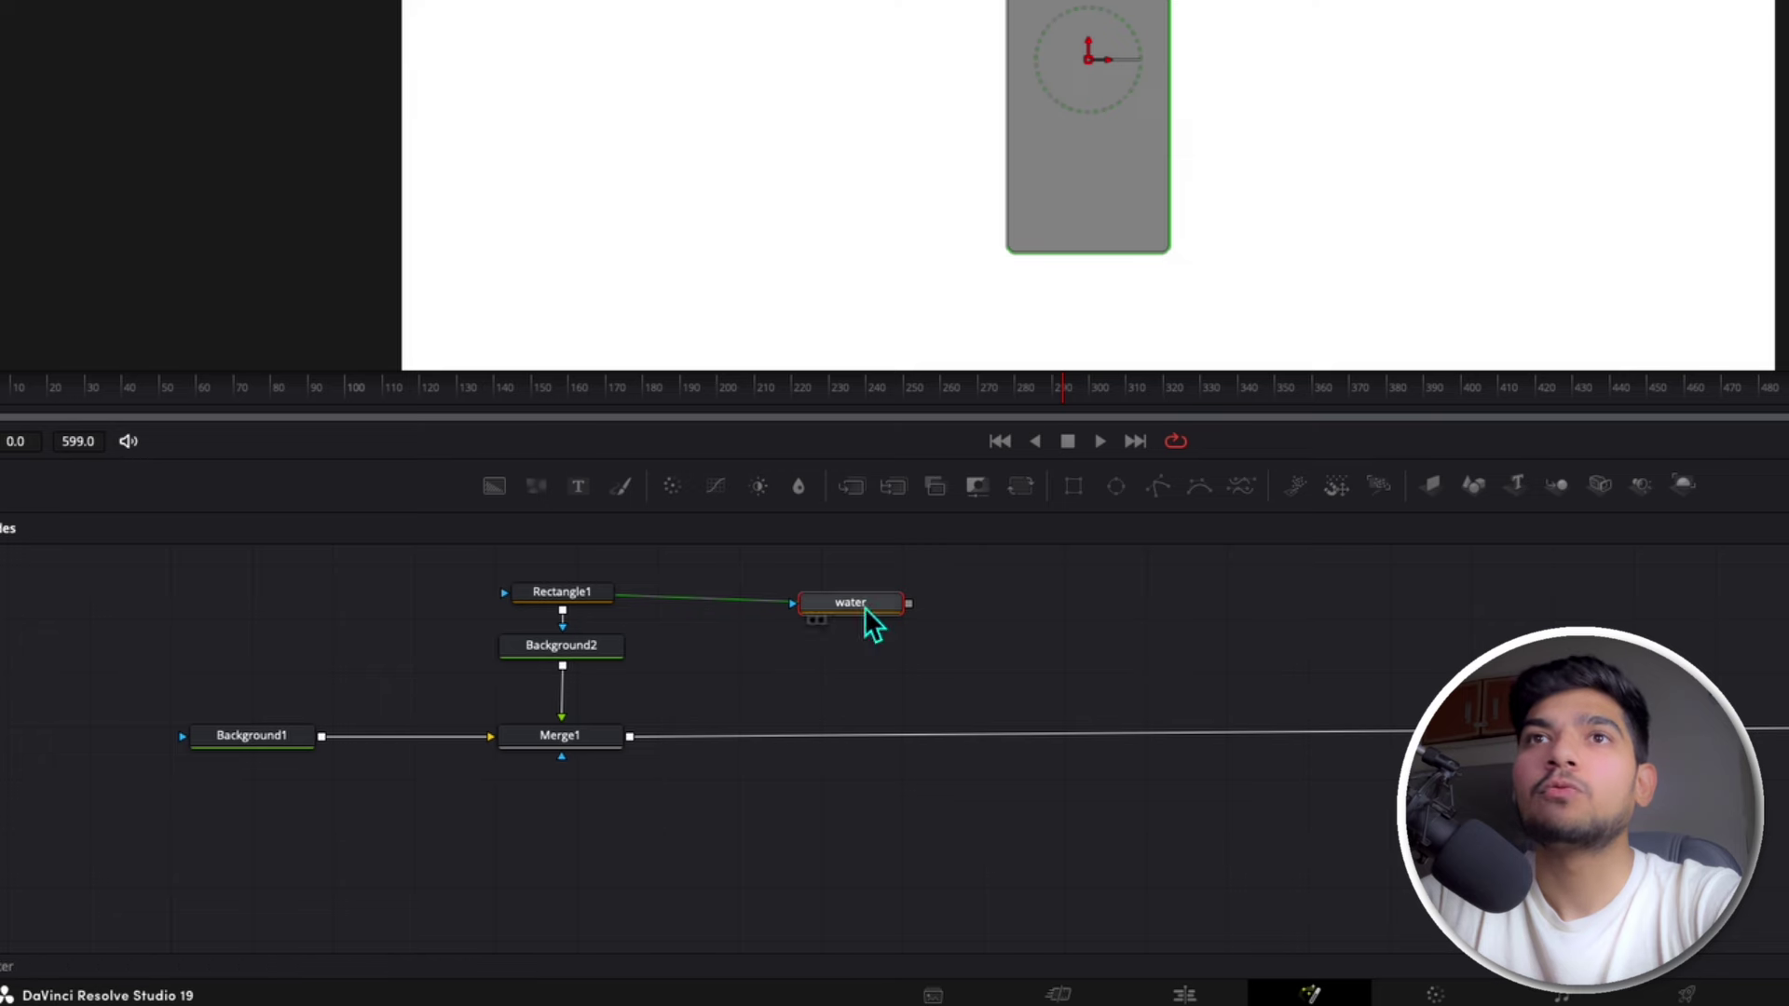
drag(864, 606, 813, 598)
click(882, 641)
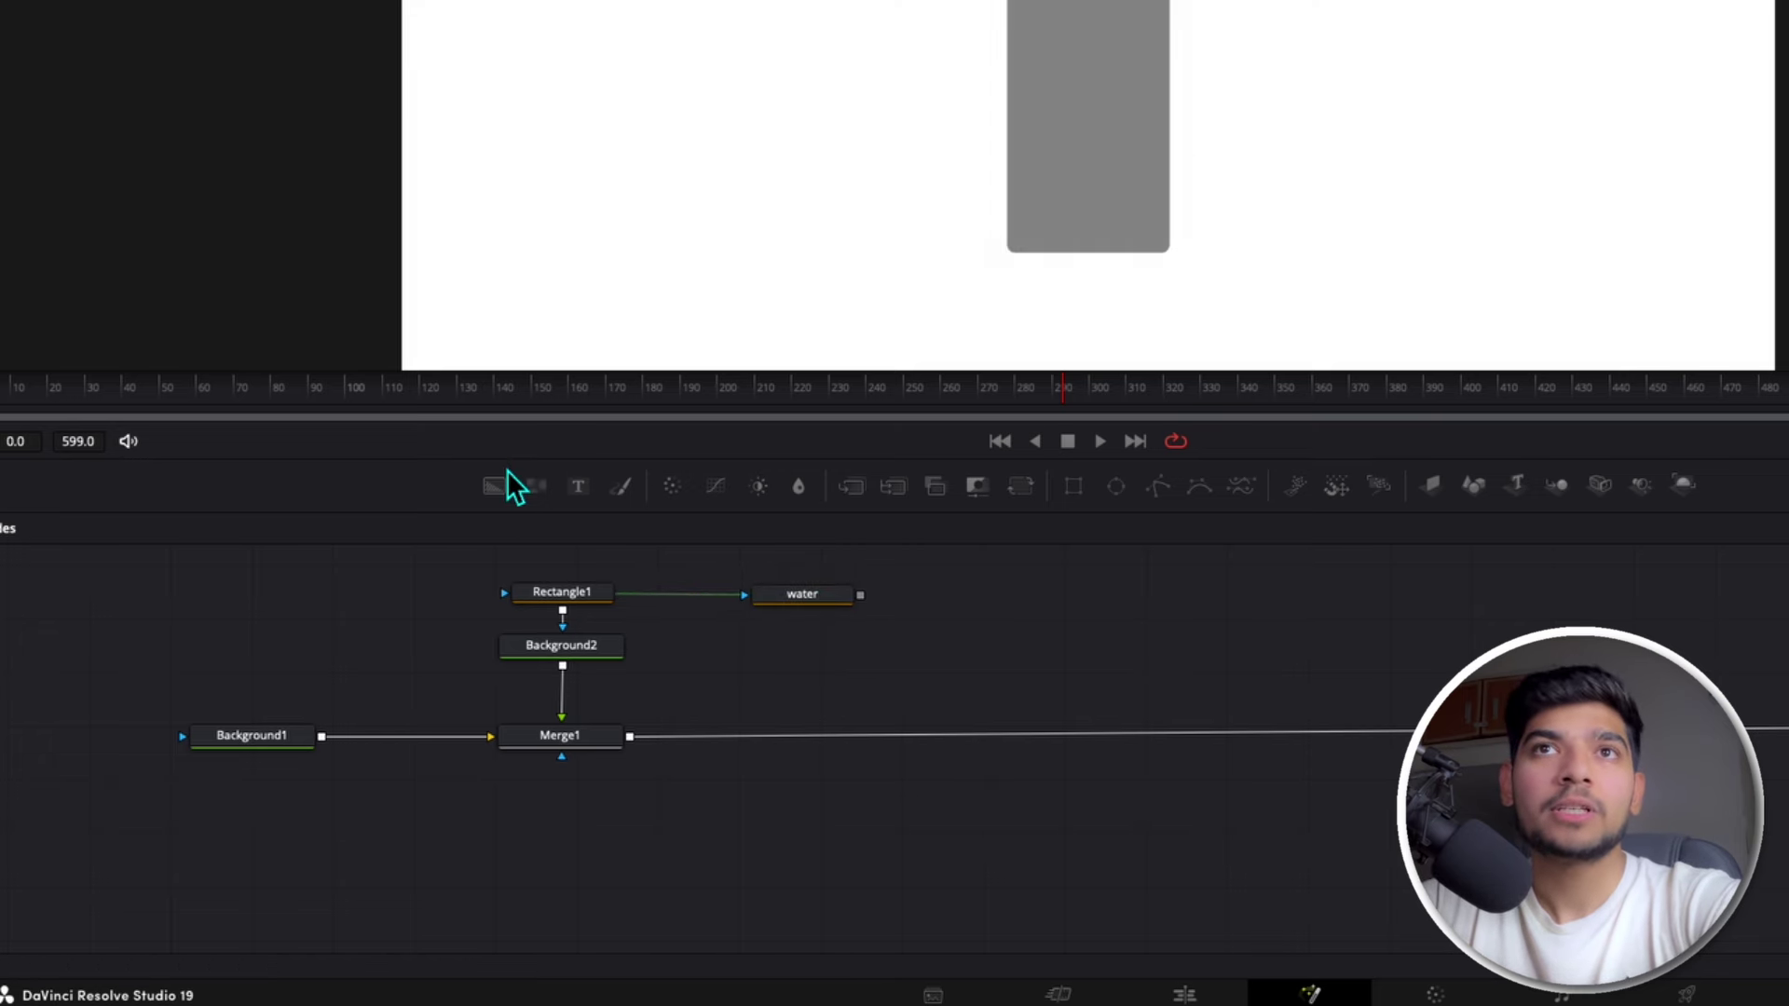
Step: Add a third Background node below water, masked by the water node, and merge it over Merge1's output
drag(503, 492, 797, 663)
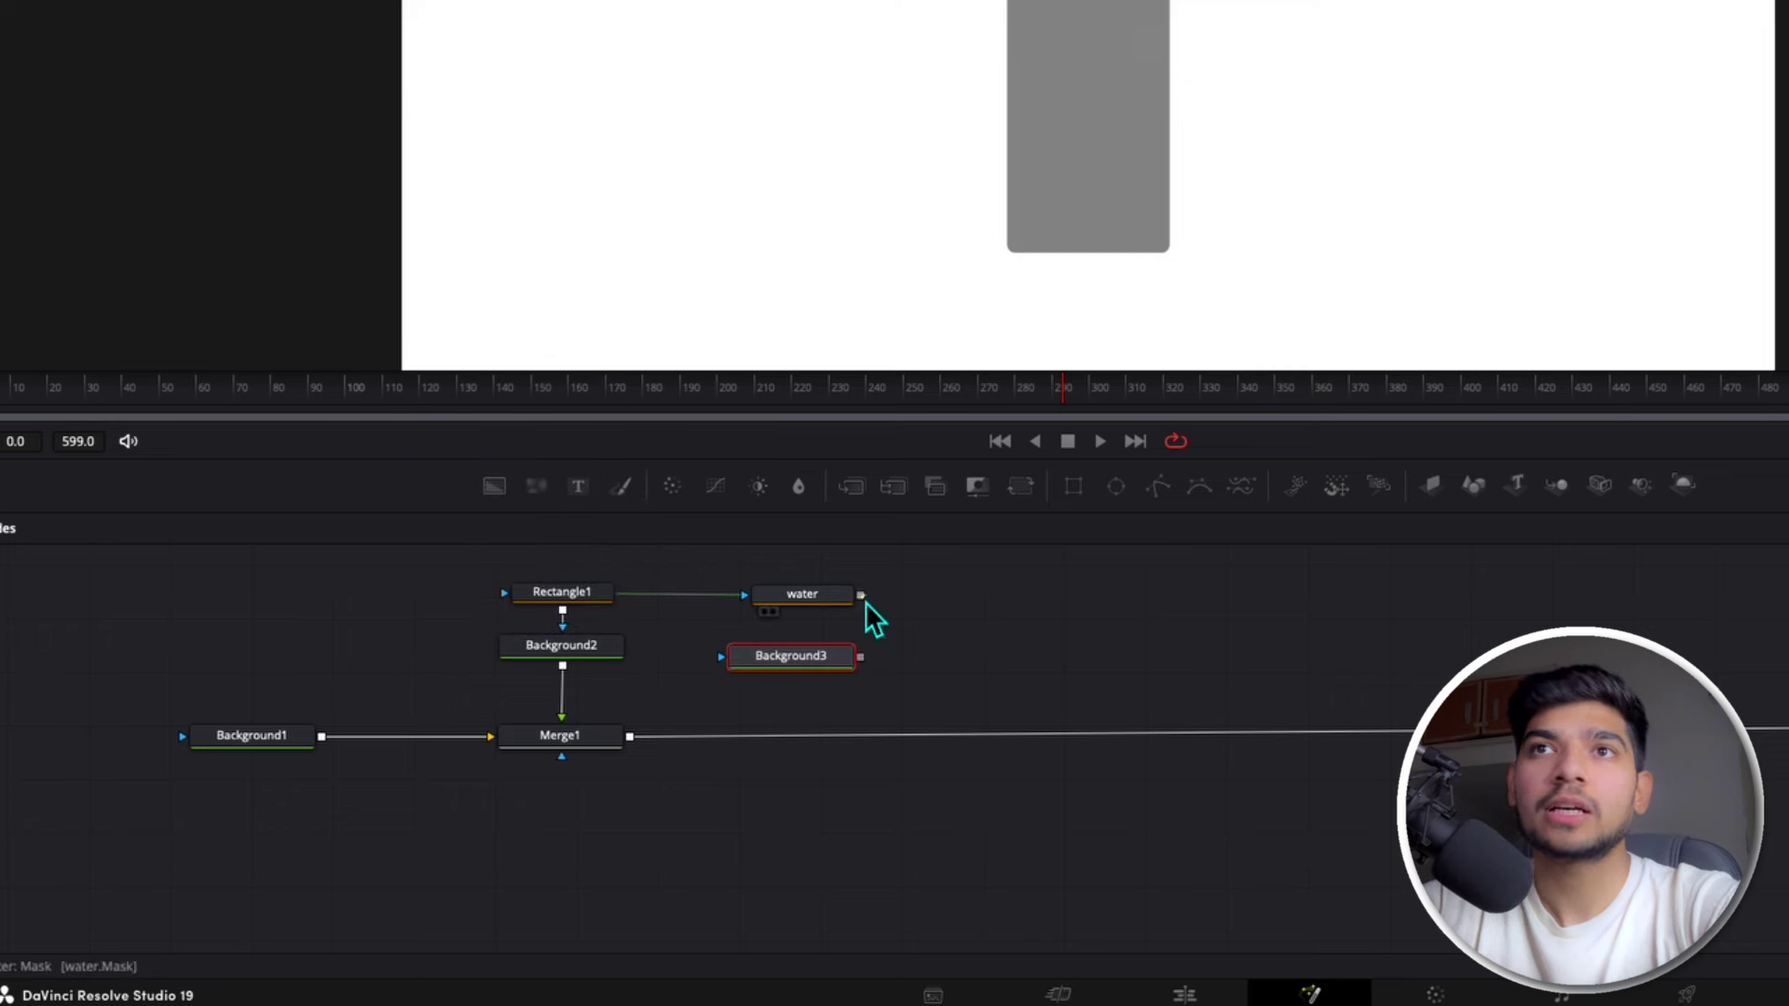
drag(862, 597, 826, 657)
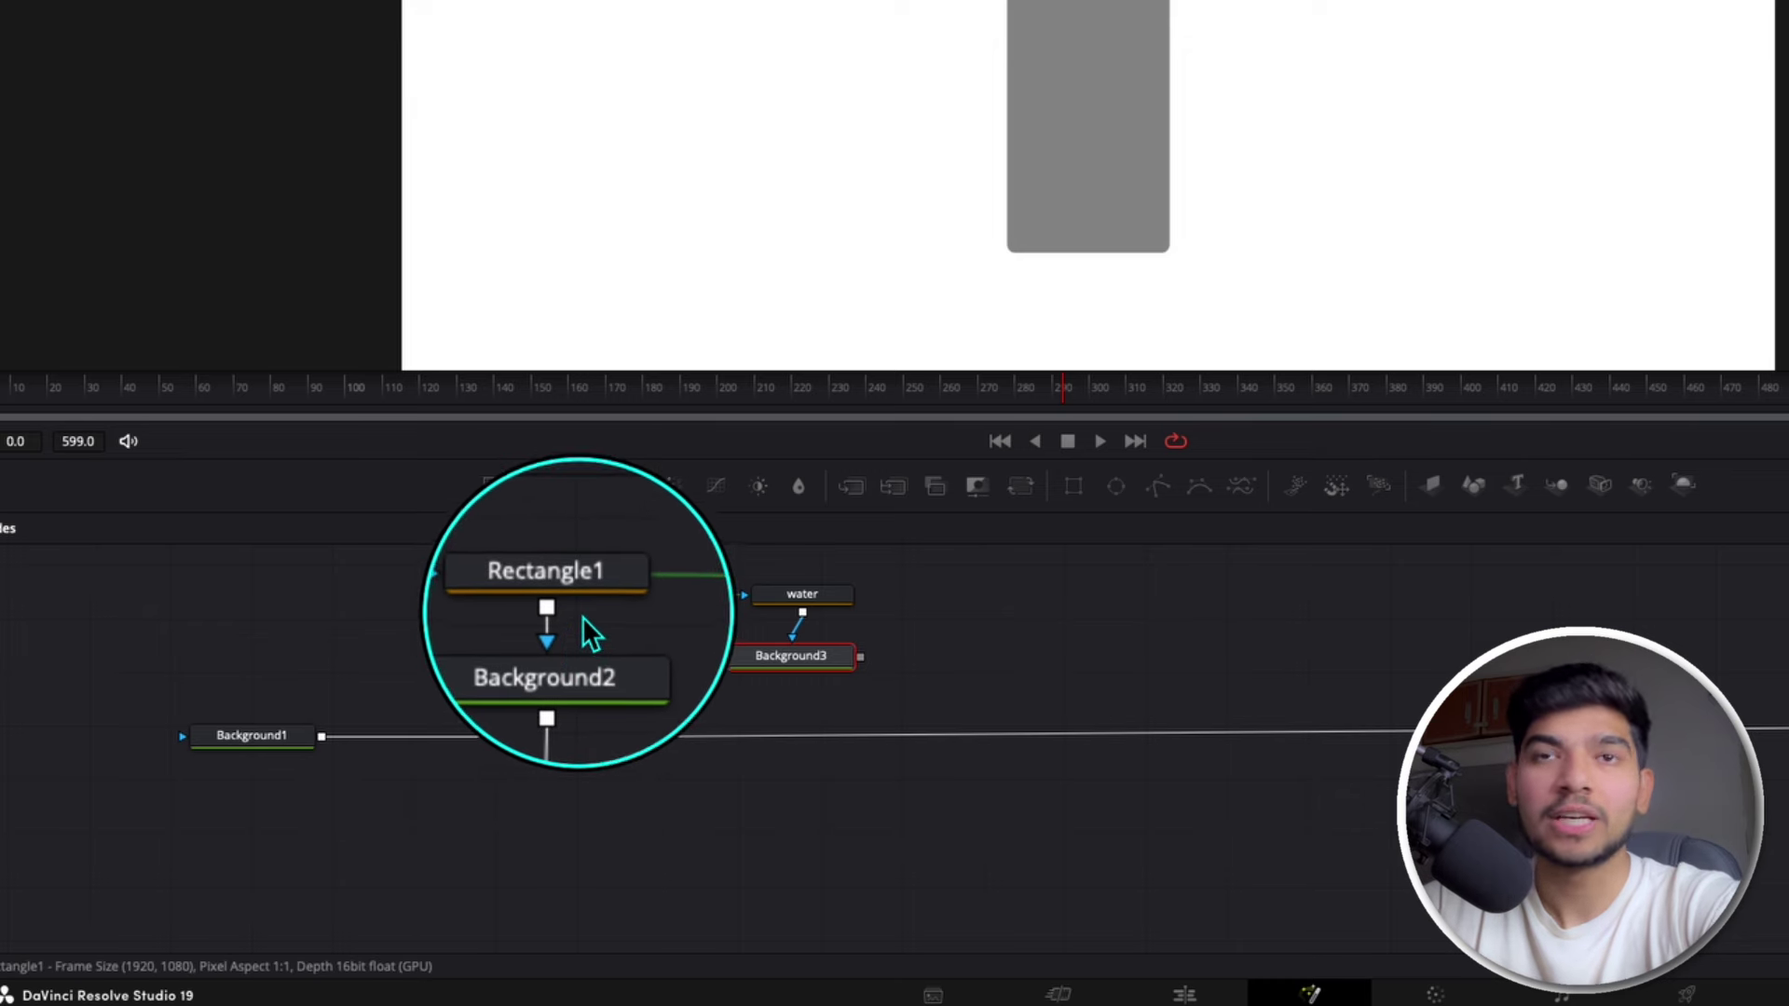
mouse_move(578, 618)
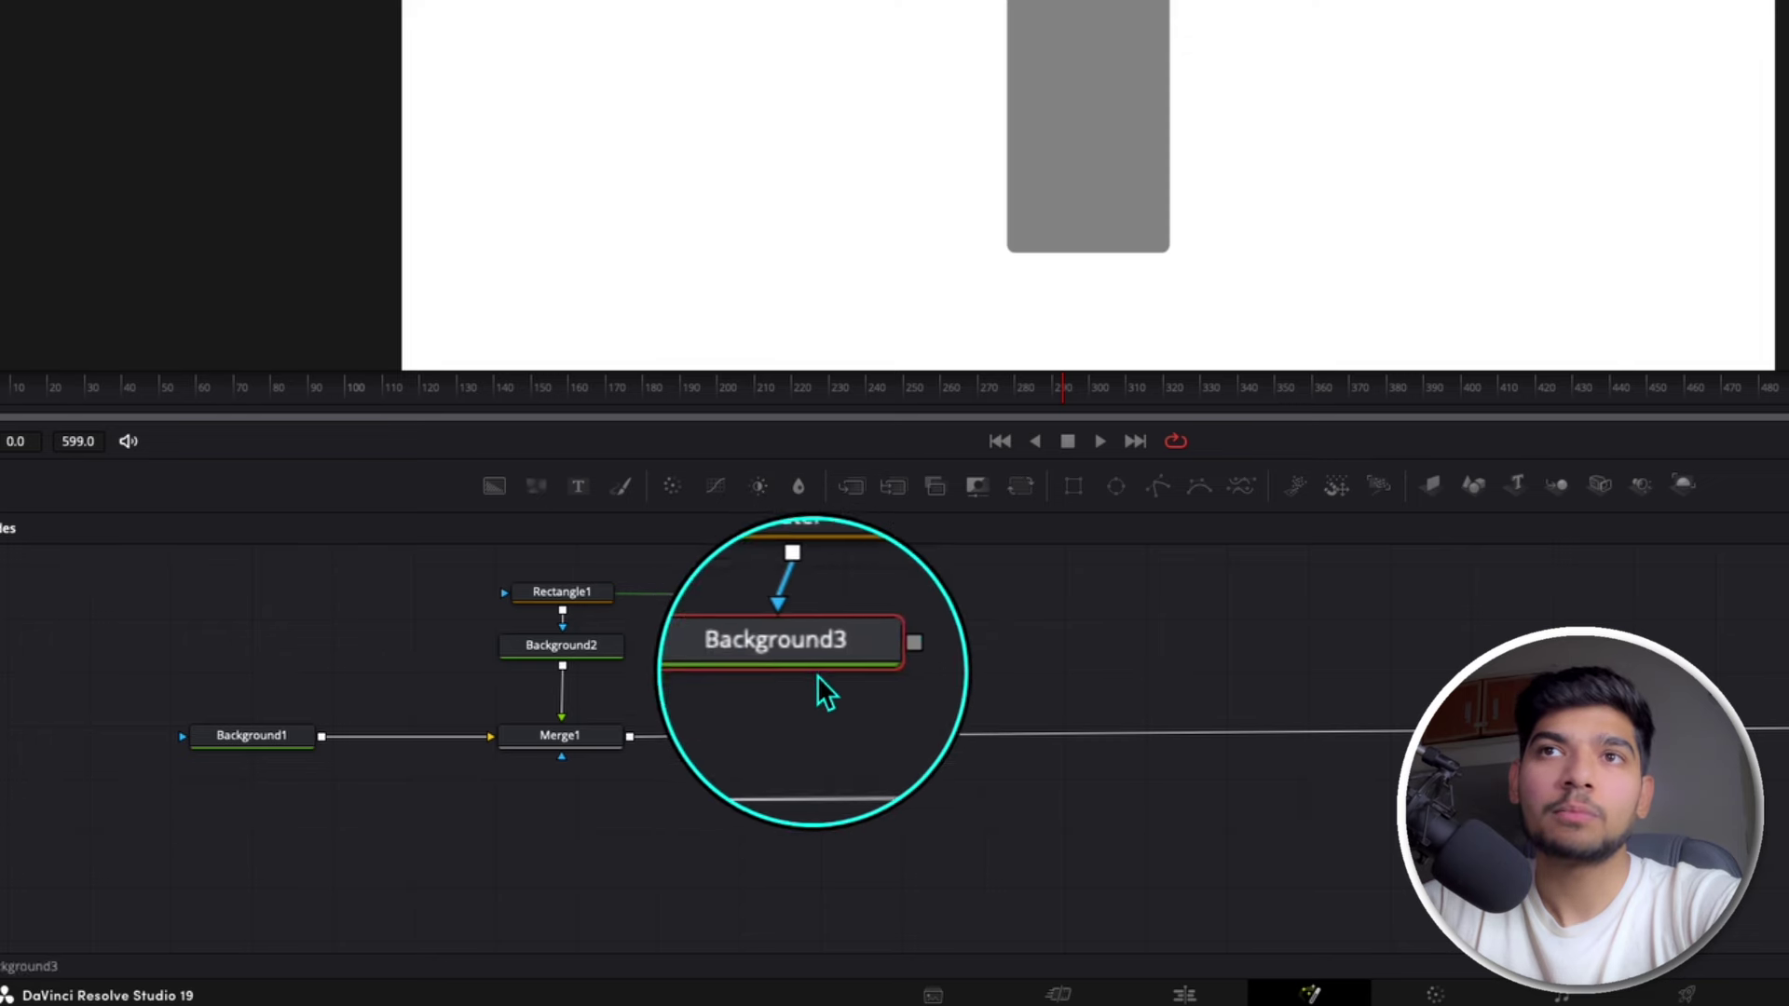
drag(863, 657, 881, 820)
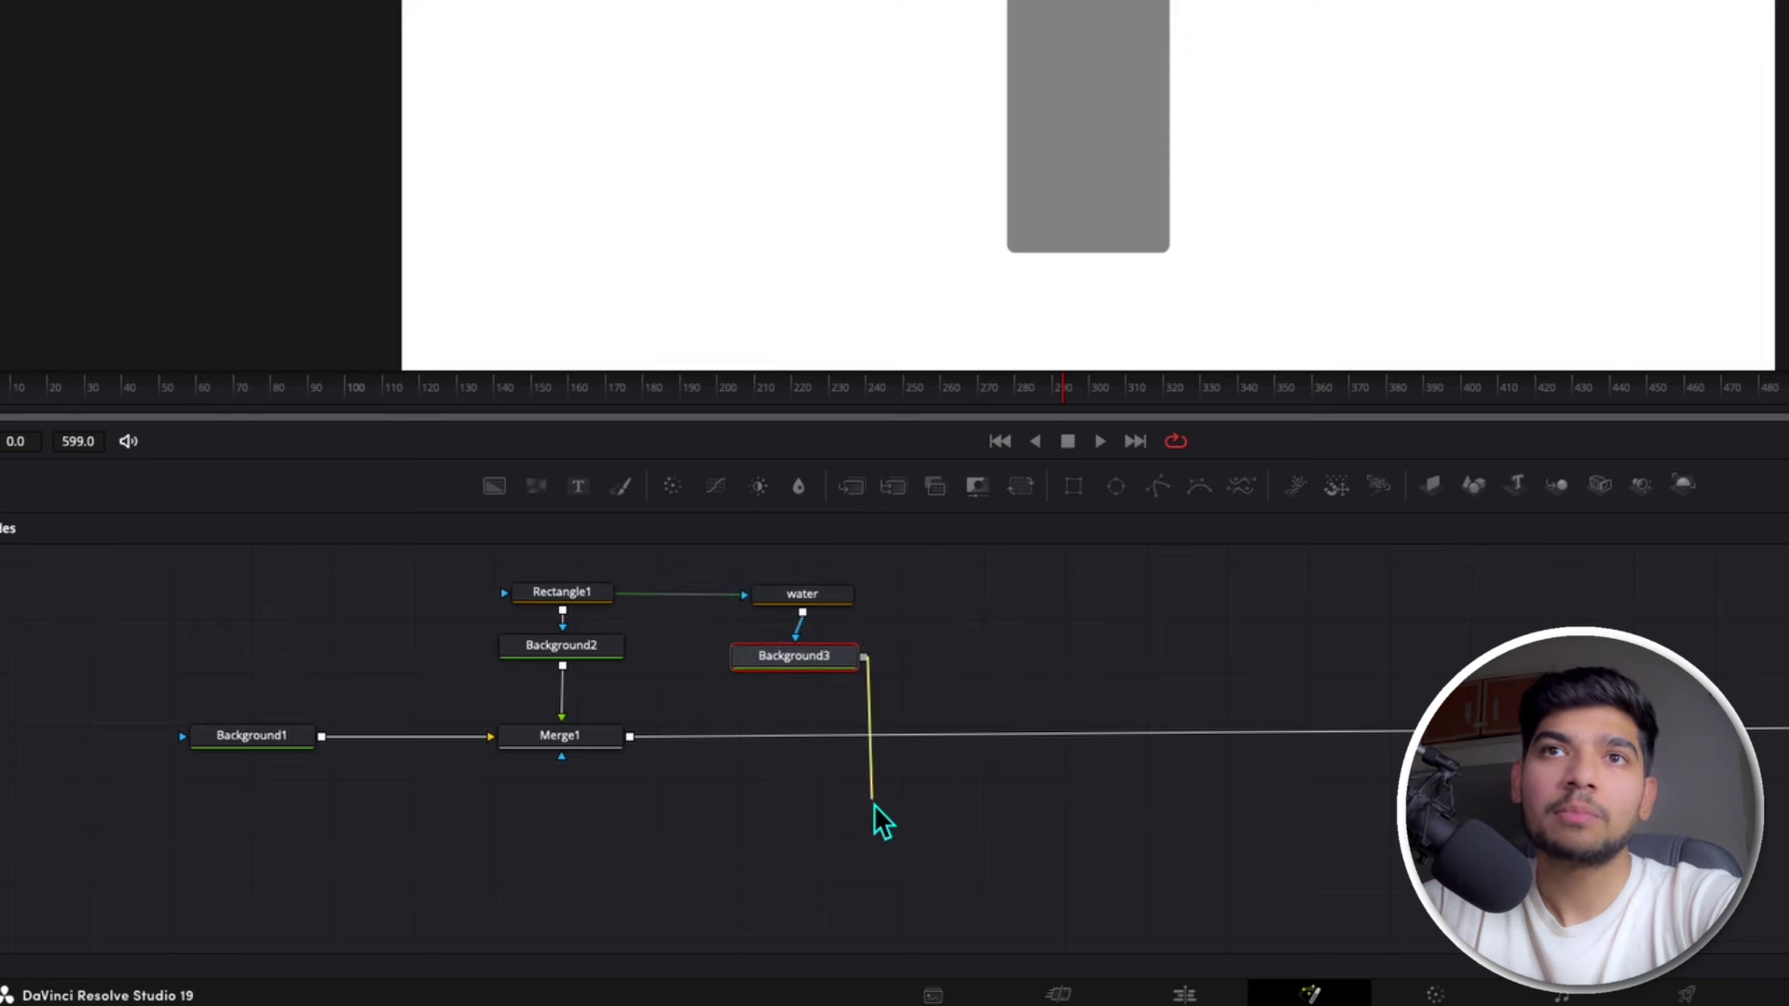
drag(643, 743, 641, 754)
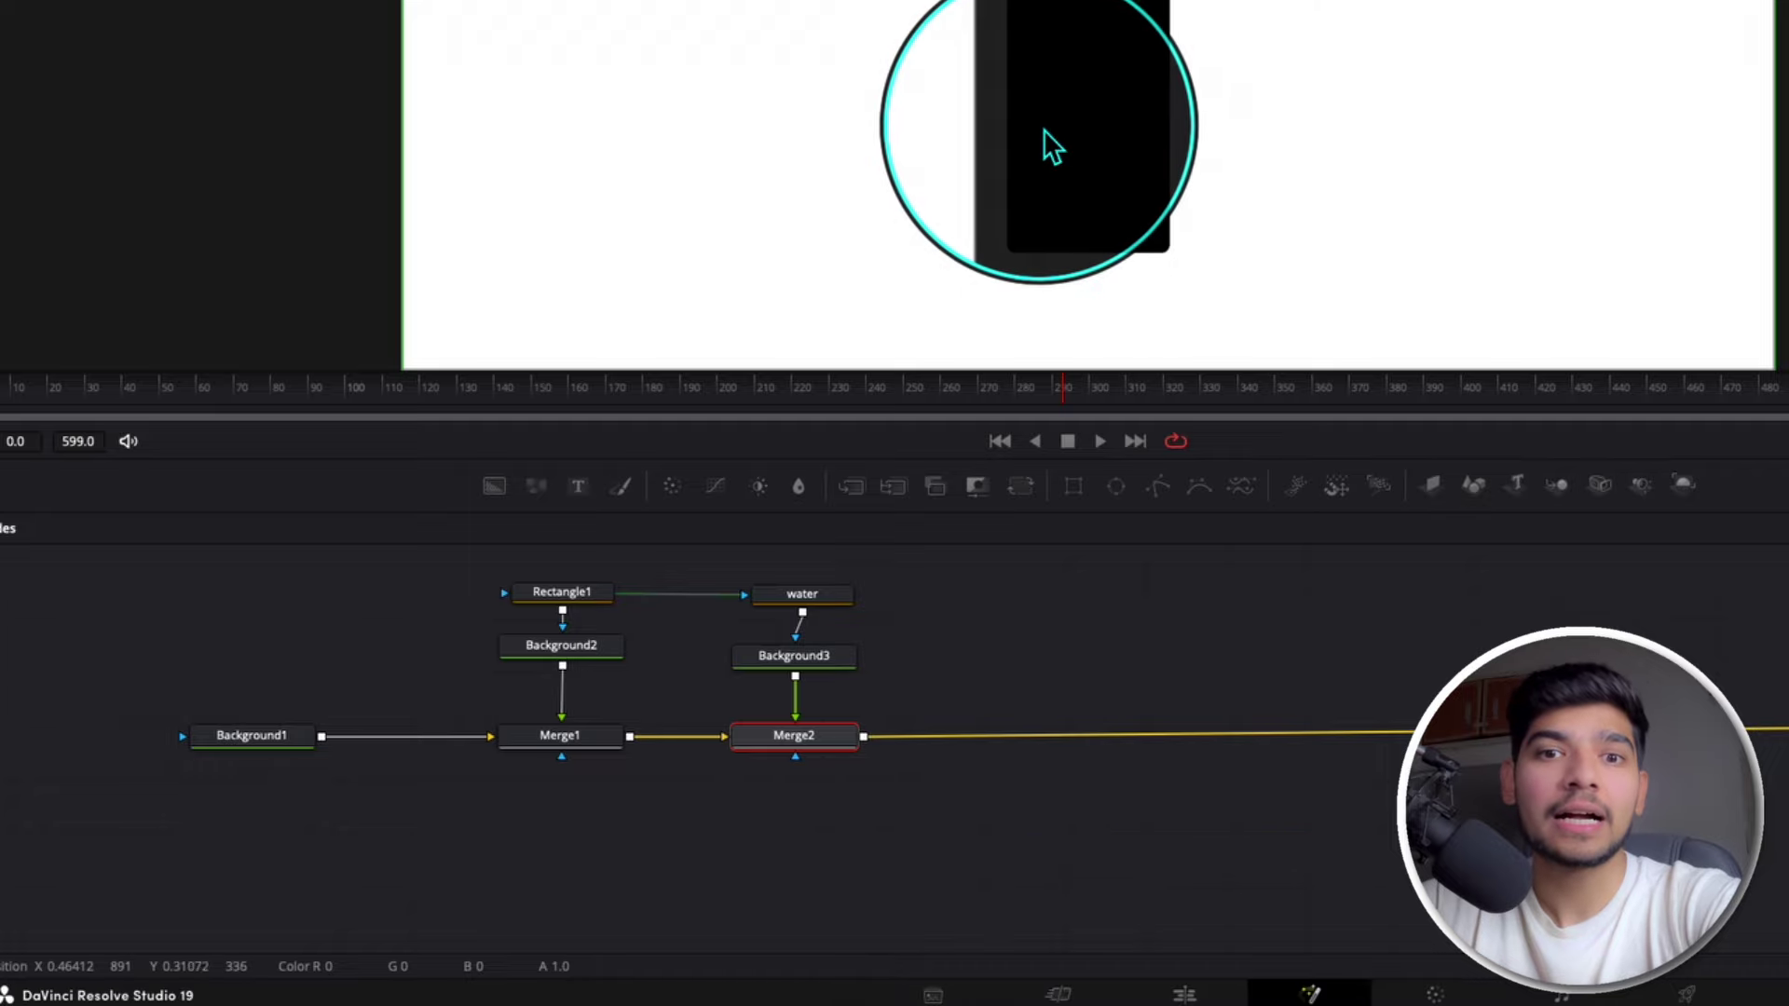
Step: Set the Background3 node's solid color to light blue, with red about 0.012, green about 0.776 and blue 1.0
click(804, 657)
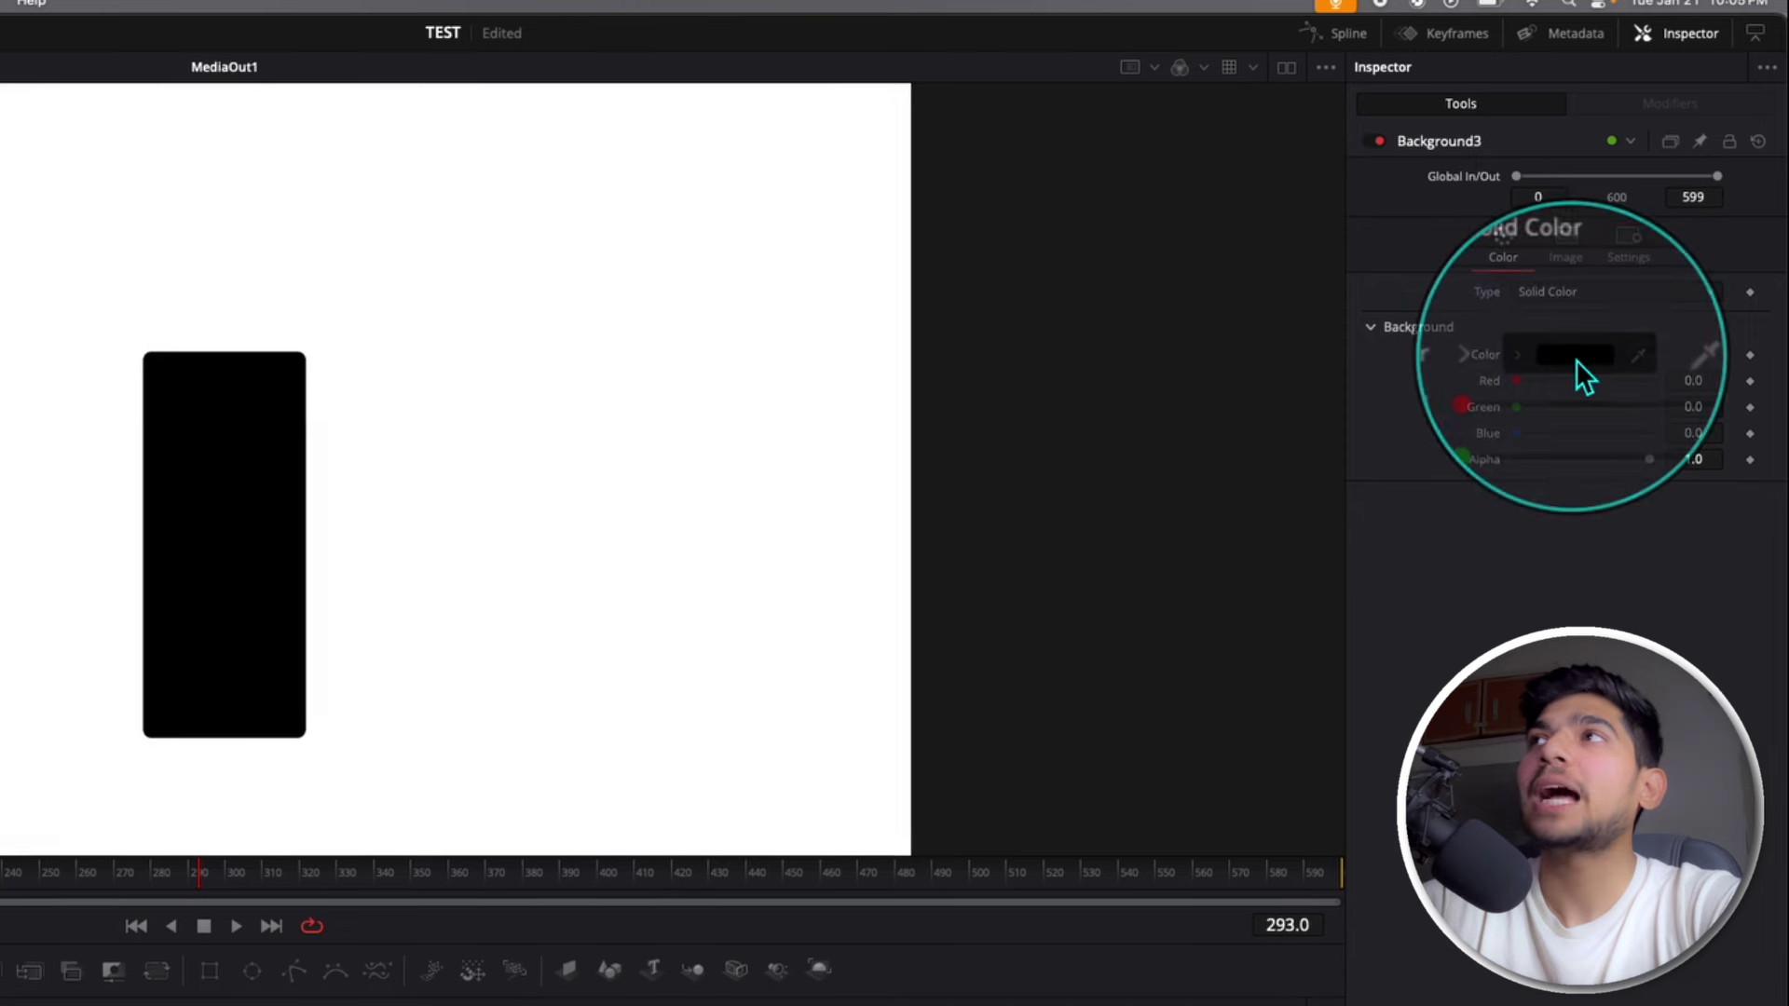
click(1780, 181)
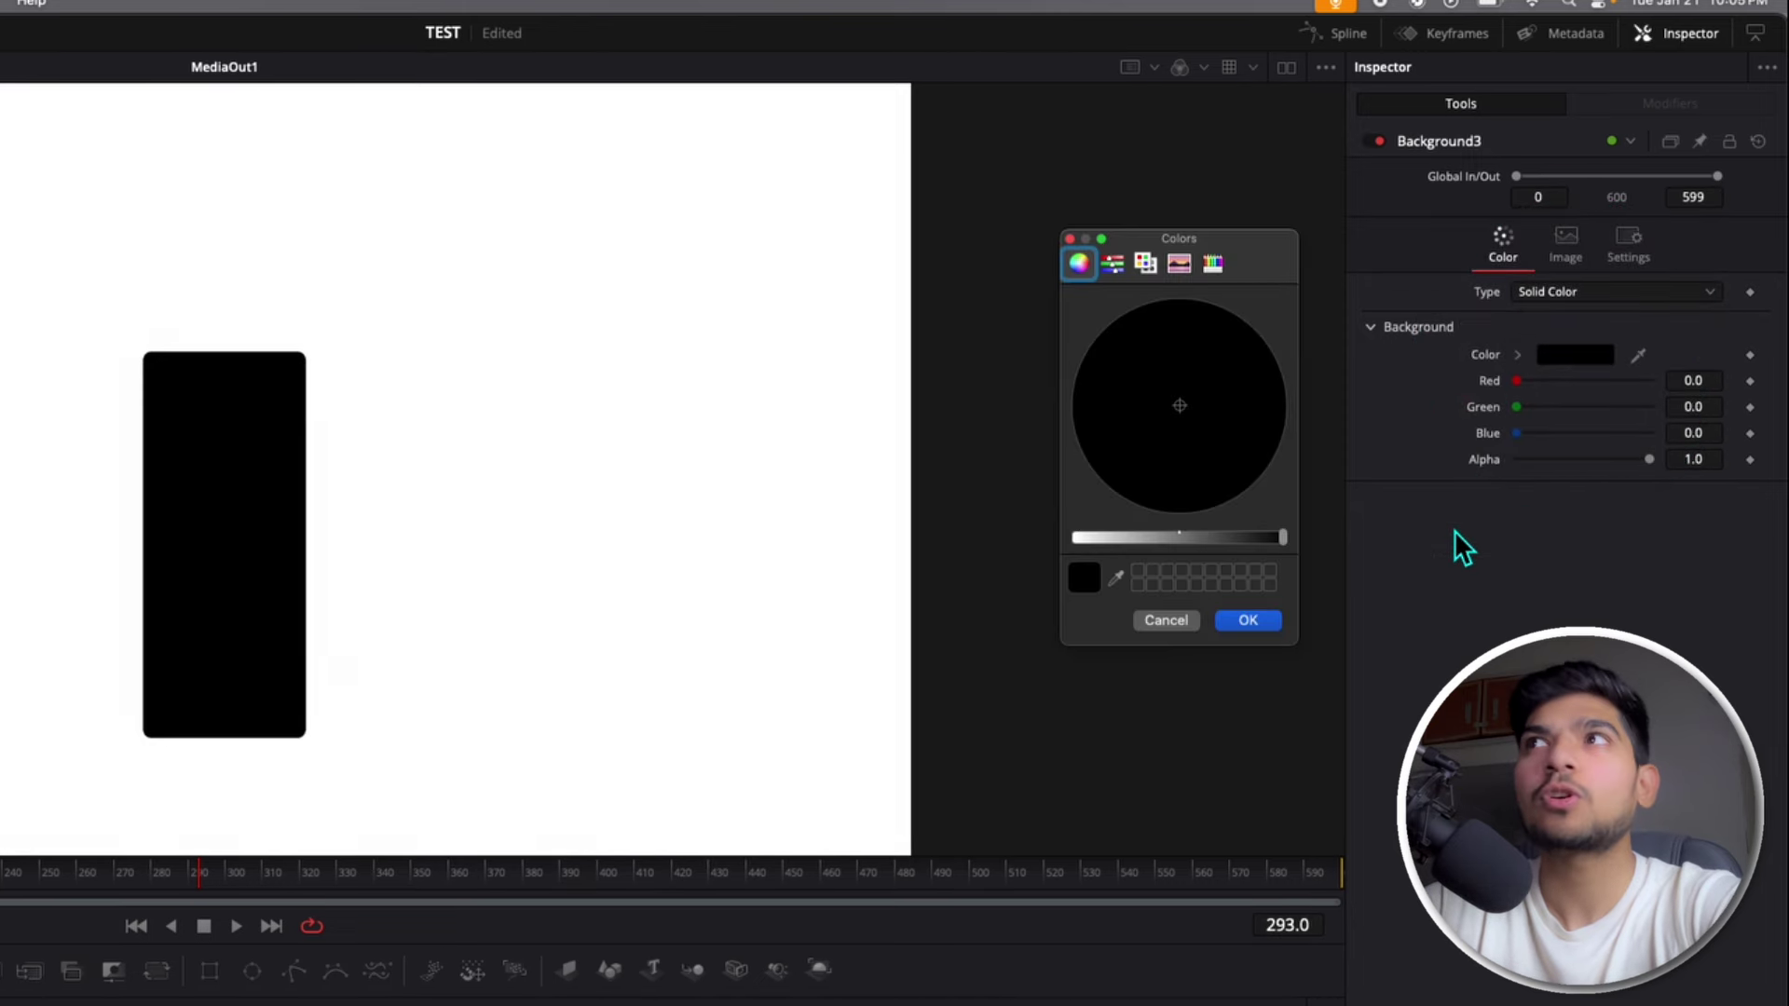
drag(1288, 549, 1044, 543)
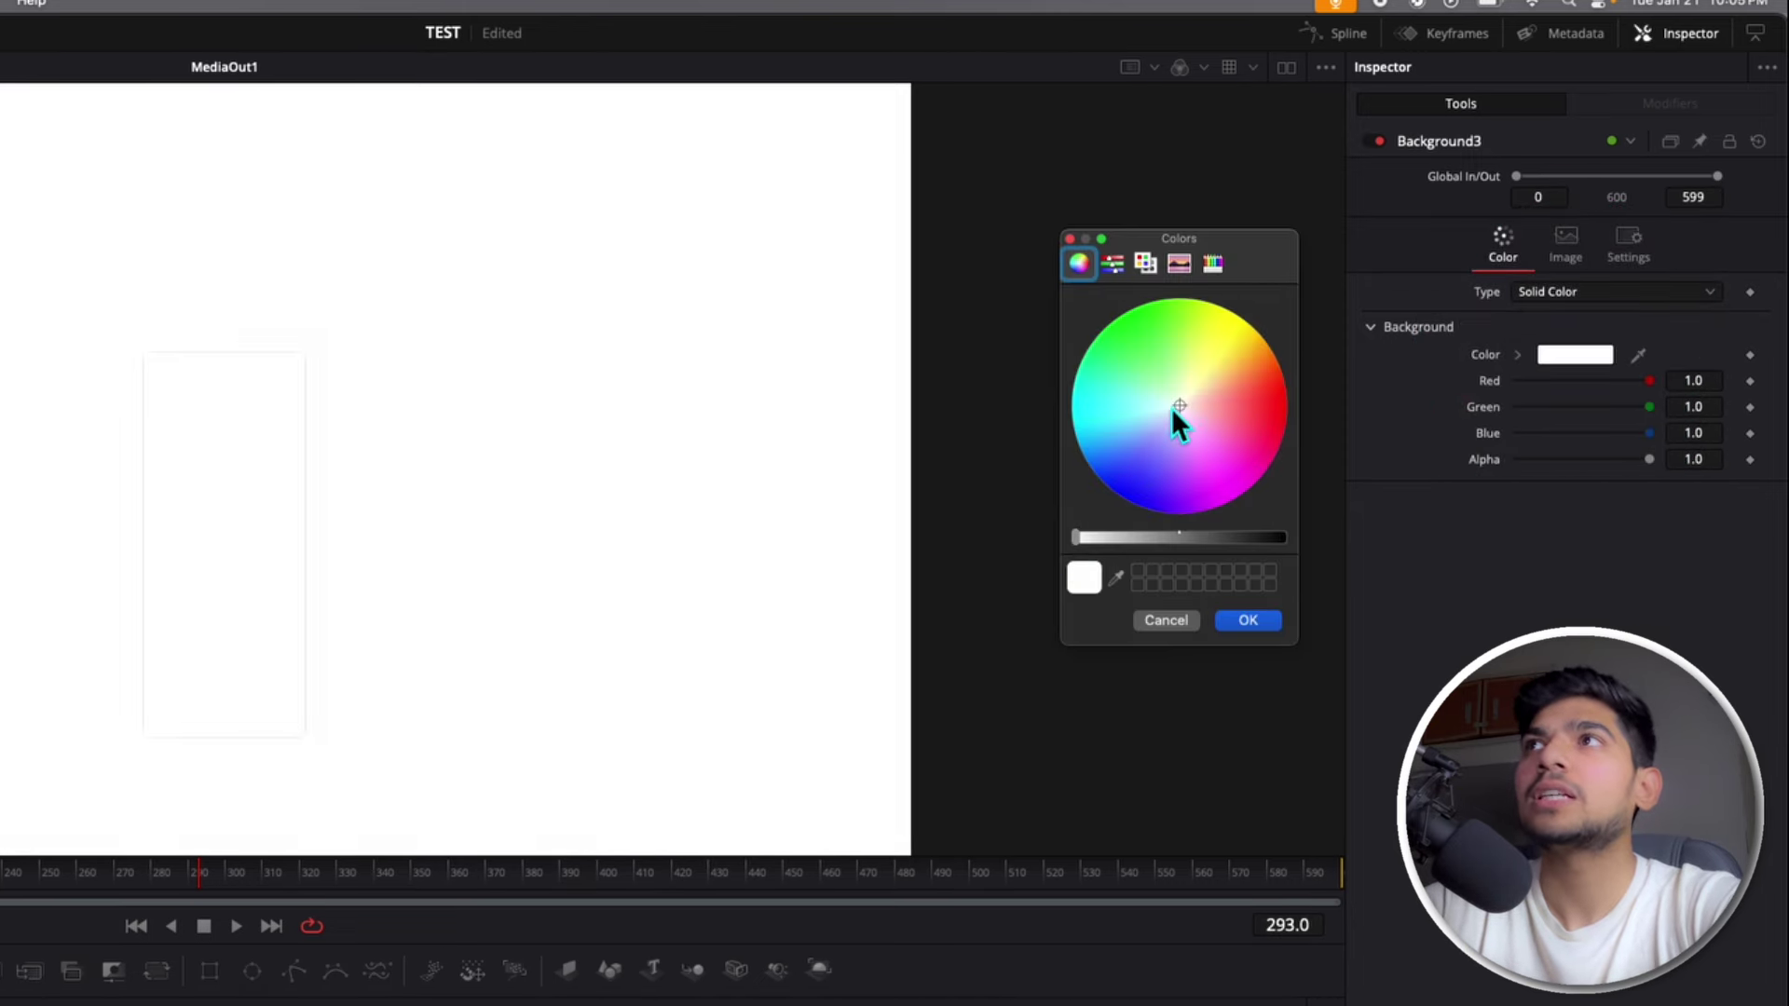
drag(1171, 408, 1089, 434)
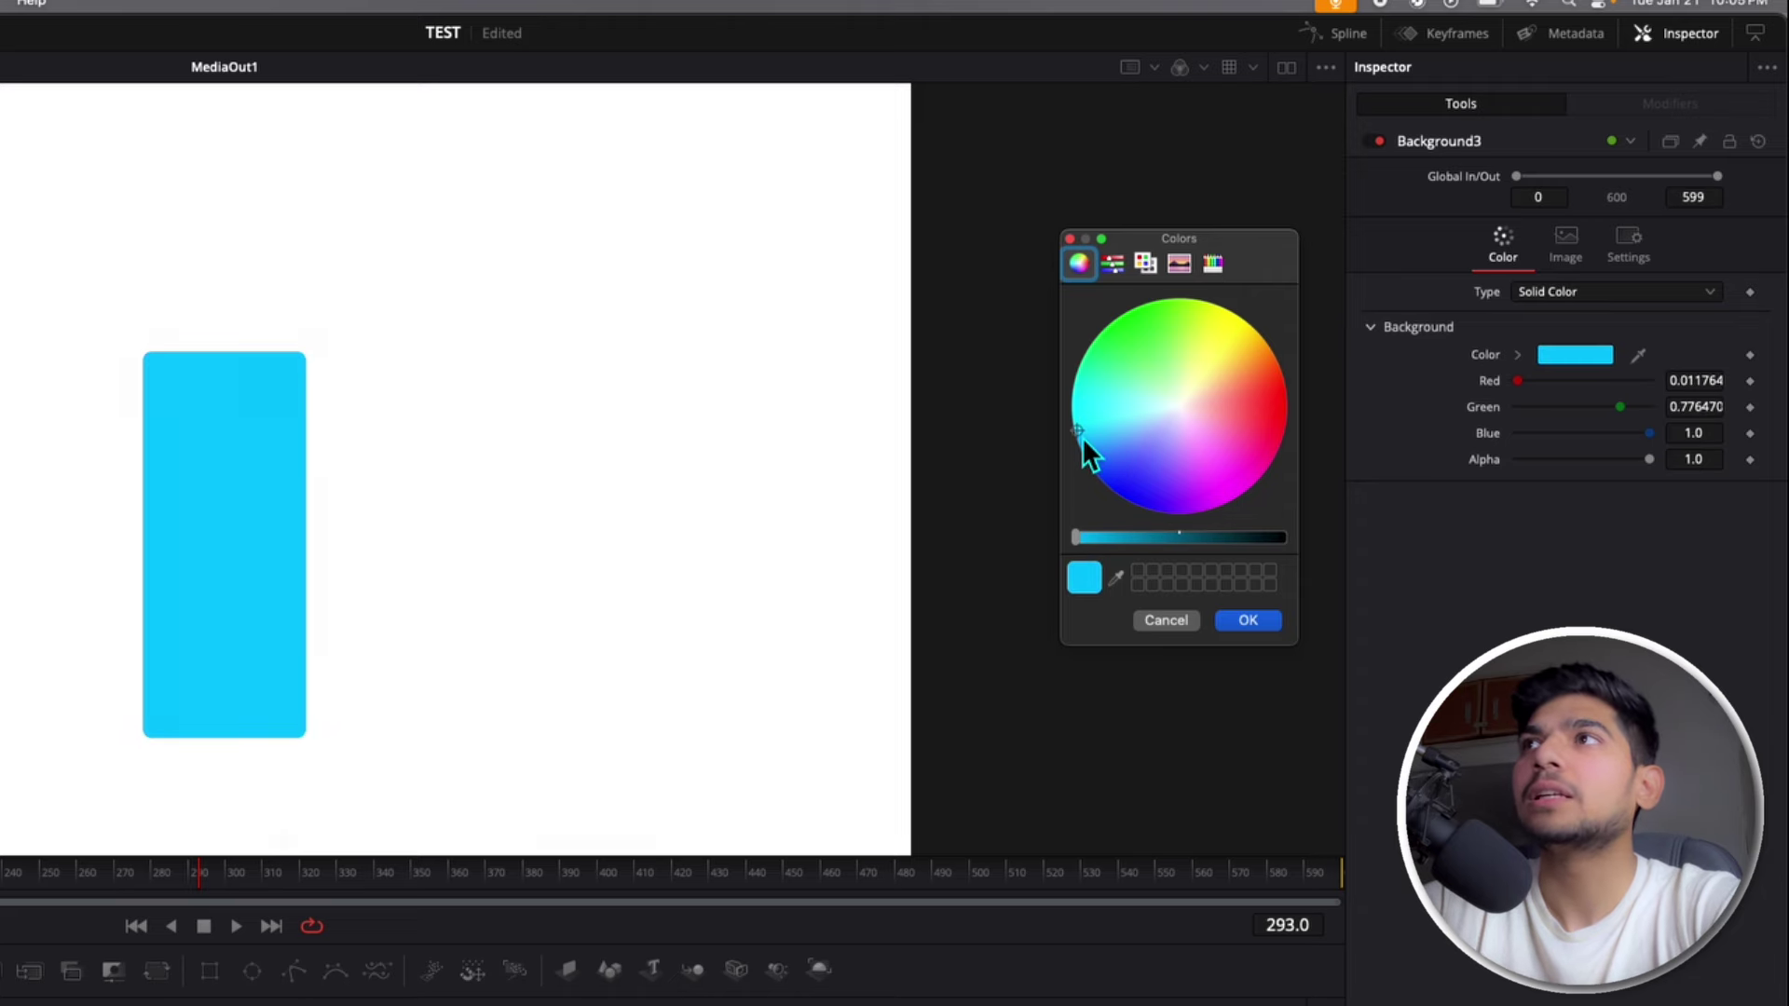
click(1249, 620)
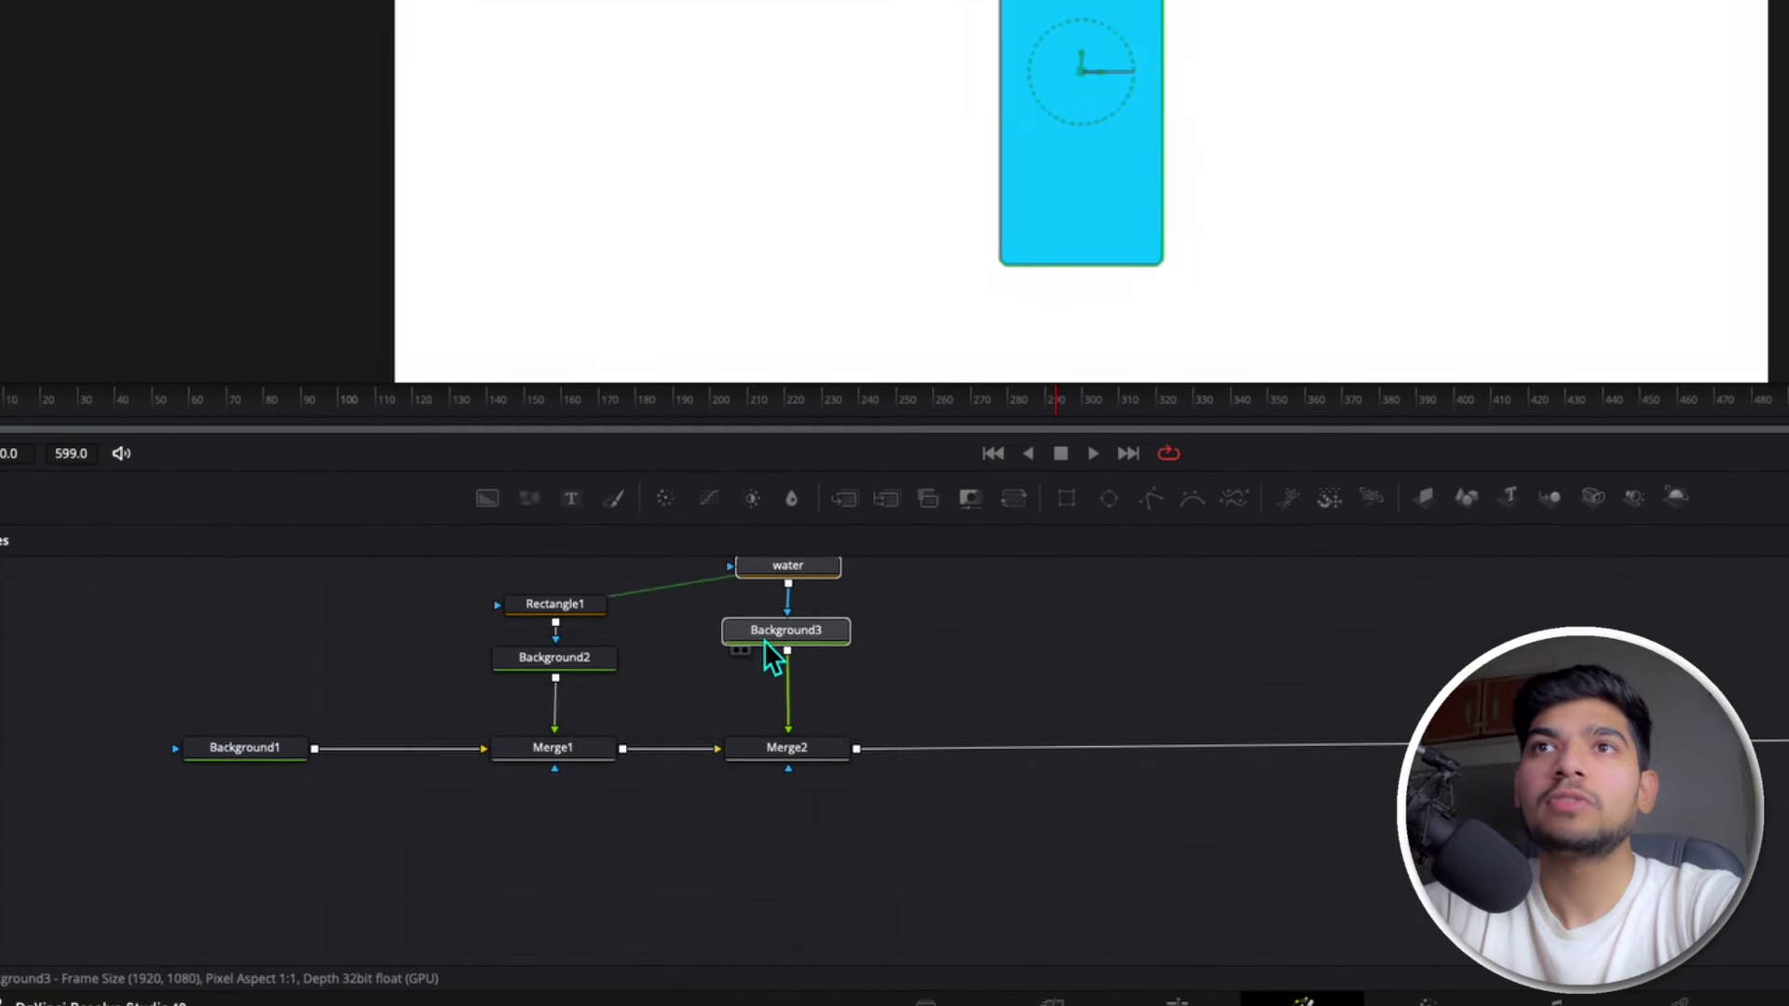
Step: Shift the water and Background3 nodes slightly right of Merge2, and turn on the Arrange Tools to Connected option for the node graph
drag(764, 642, 805, 652)
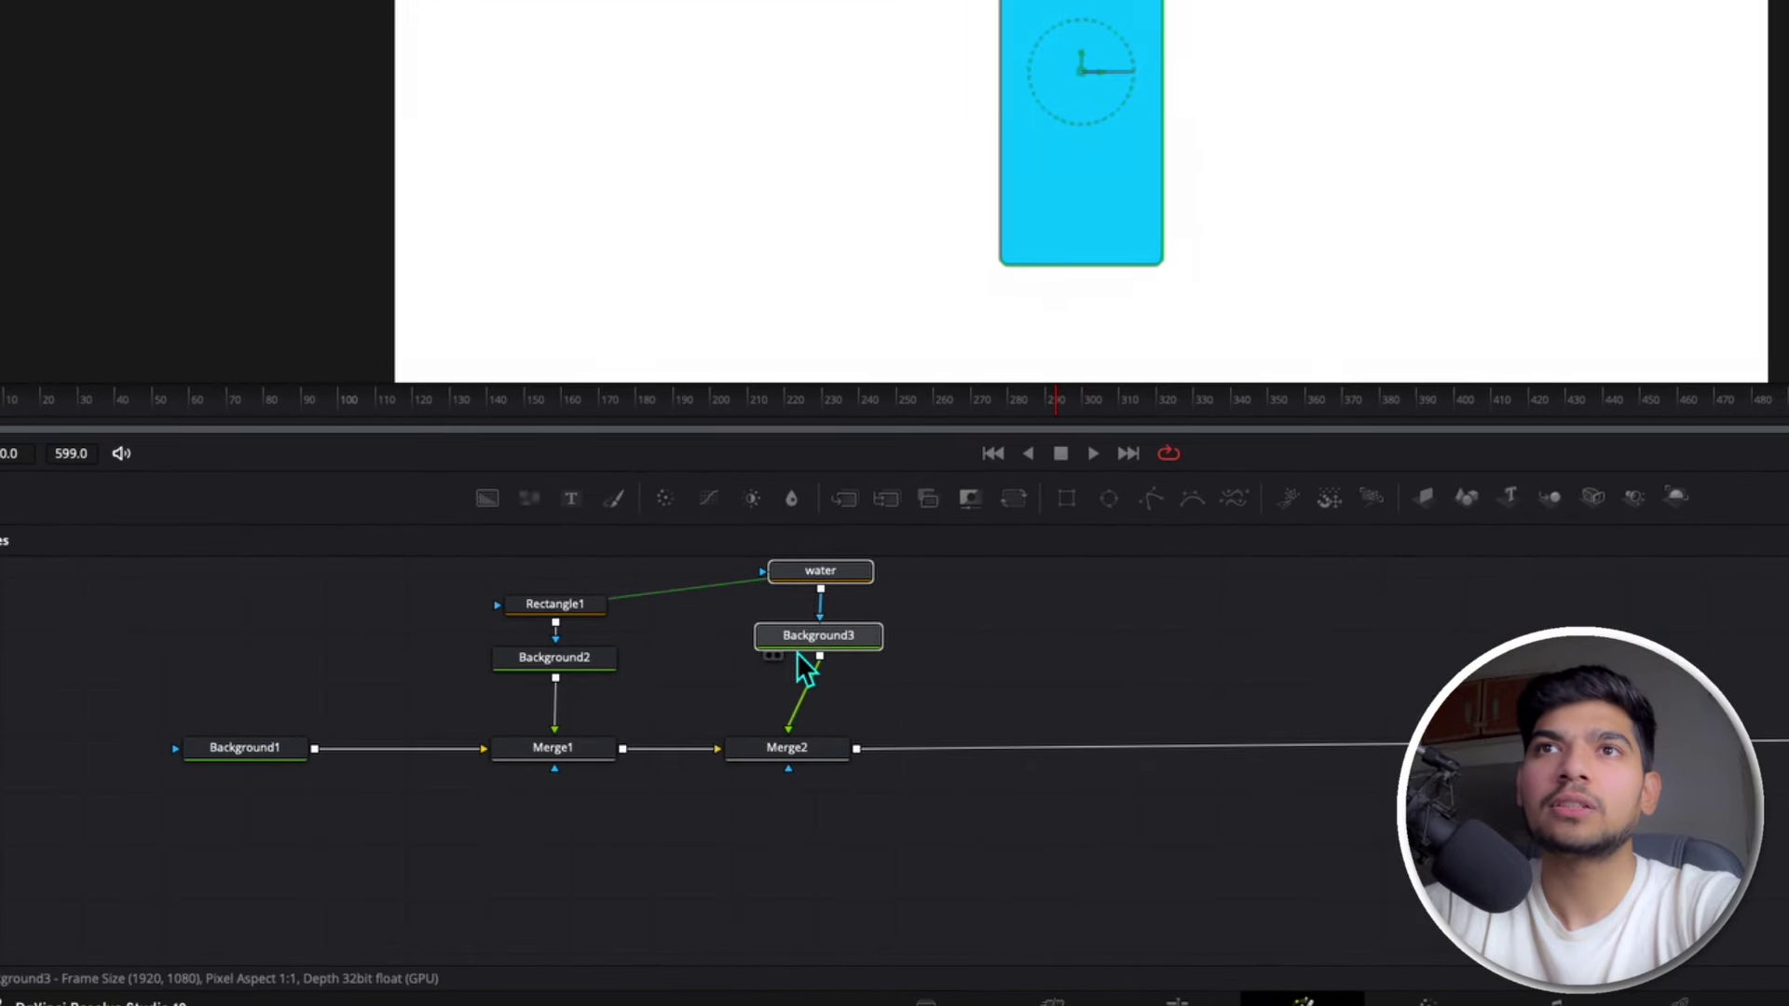
click(996, 681)
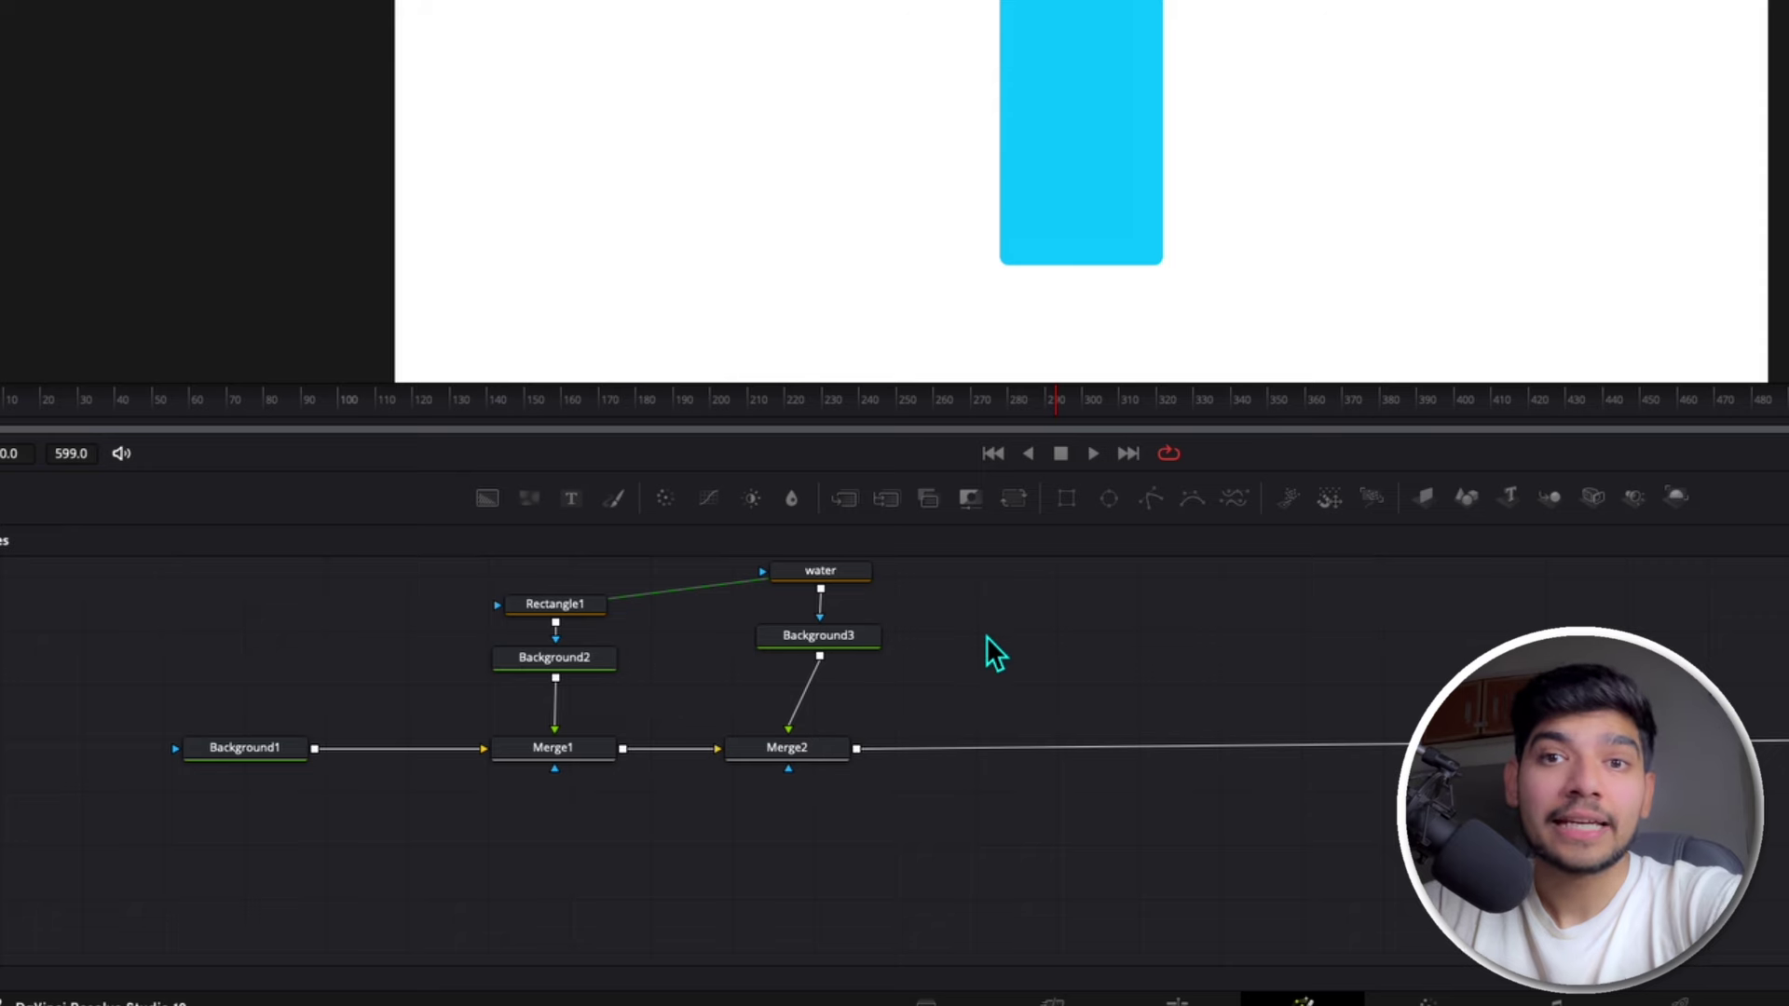
drag(1014, 600, 1029, 634)
right_click(1028, 620)
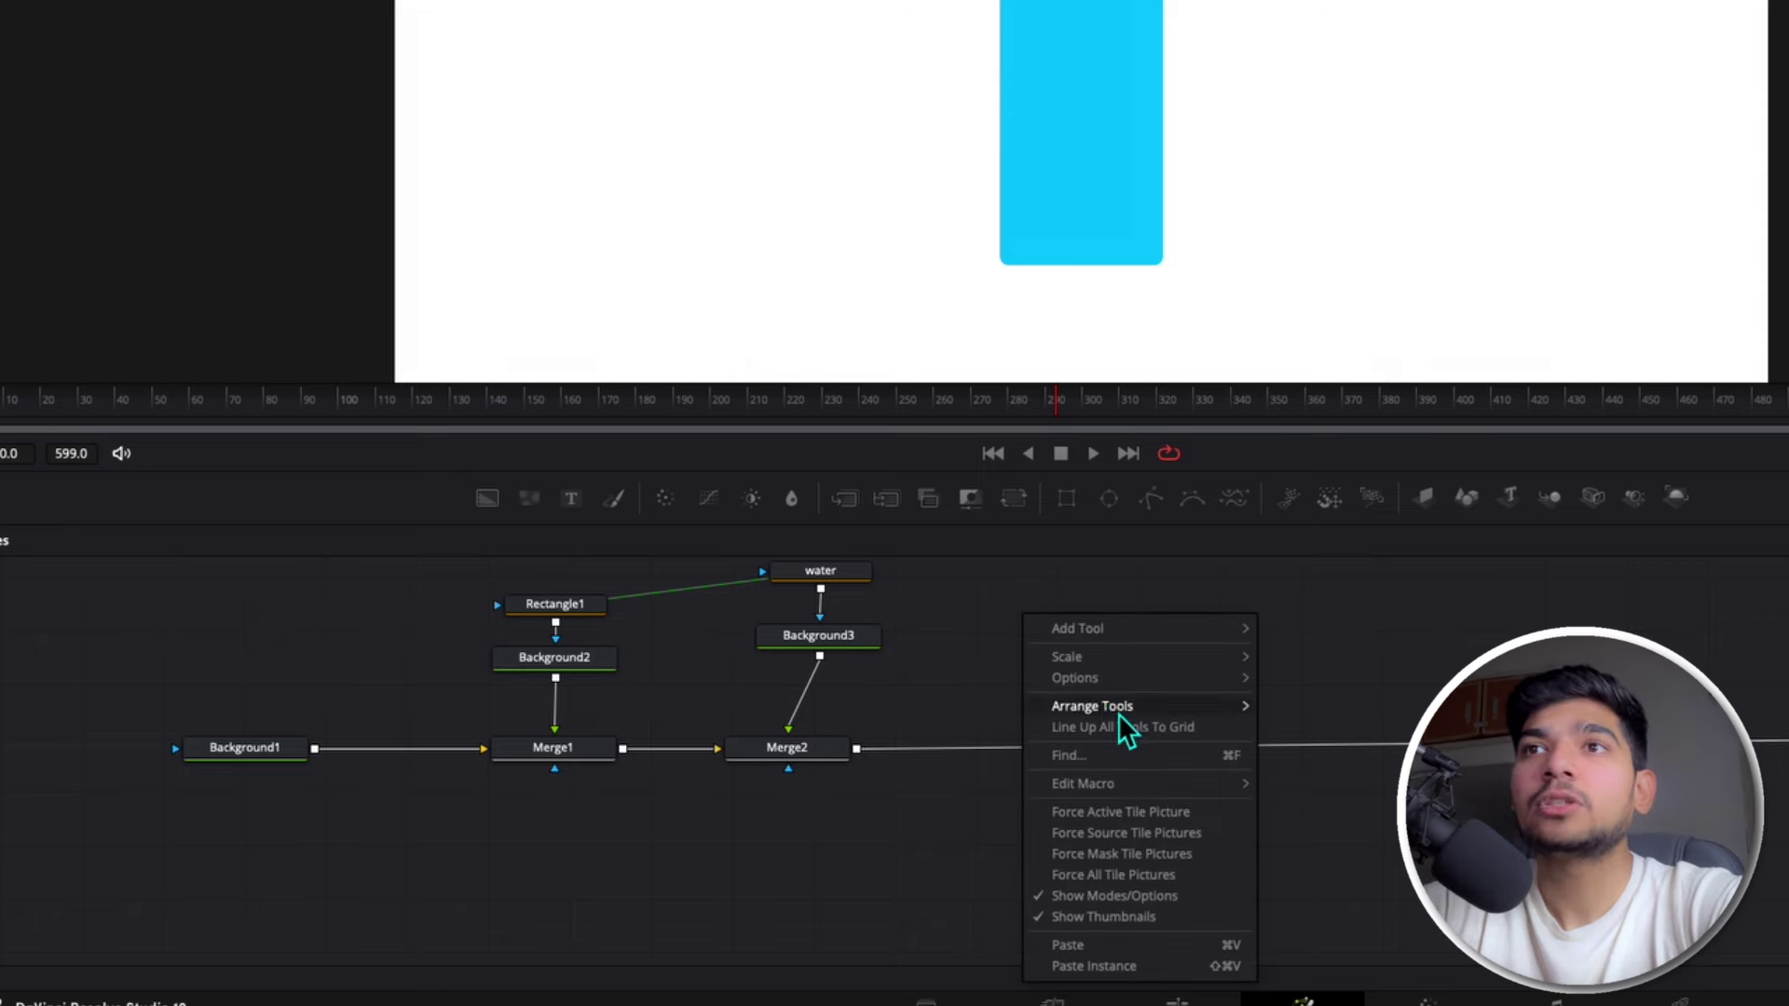
mouse_move(1118, 706)
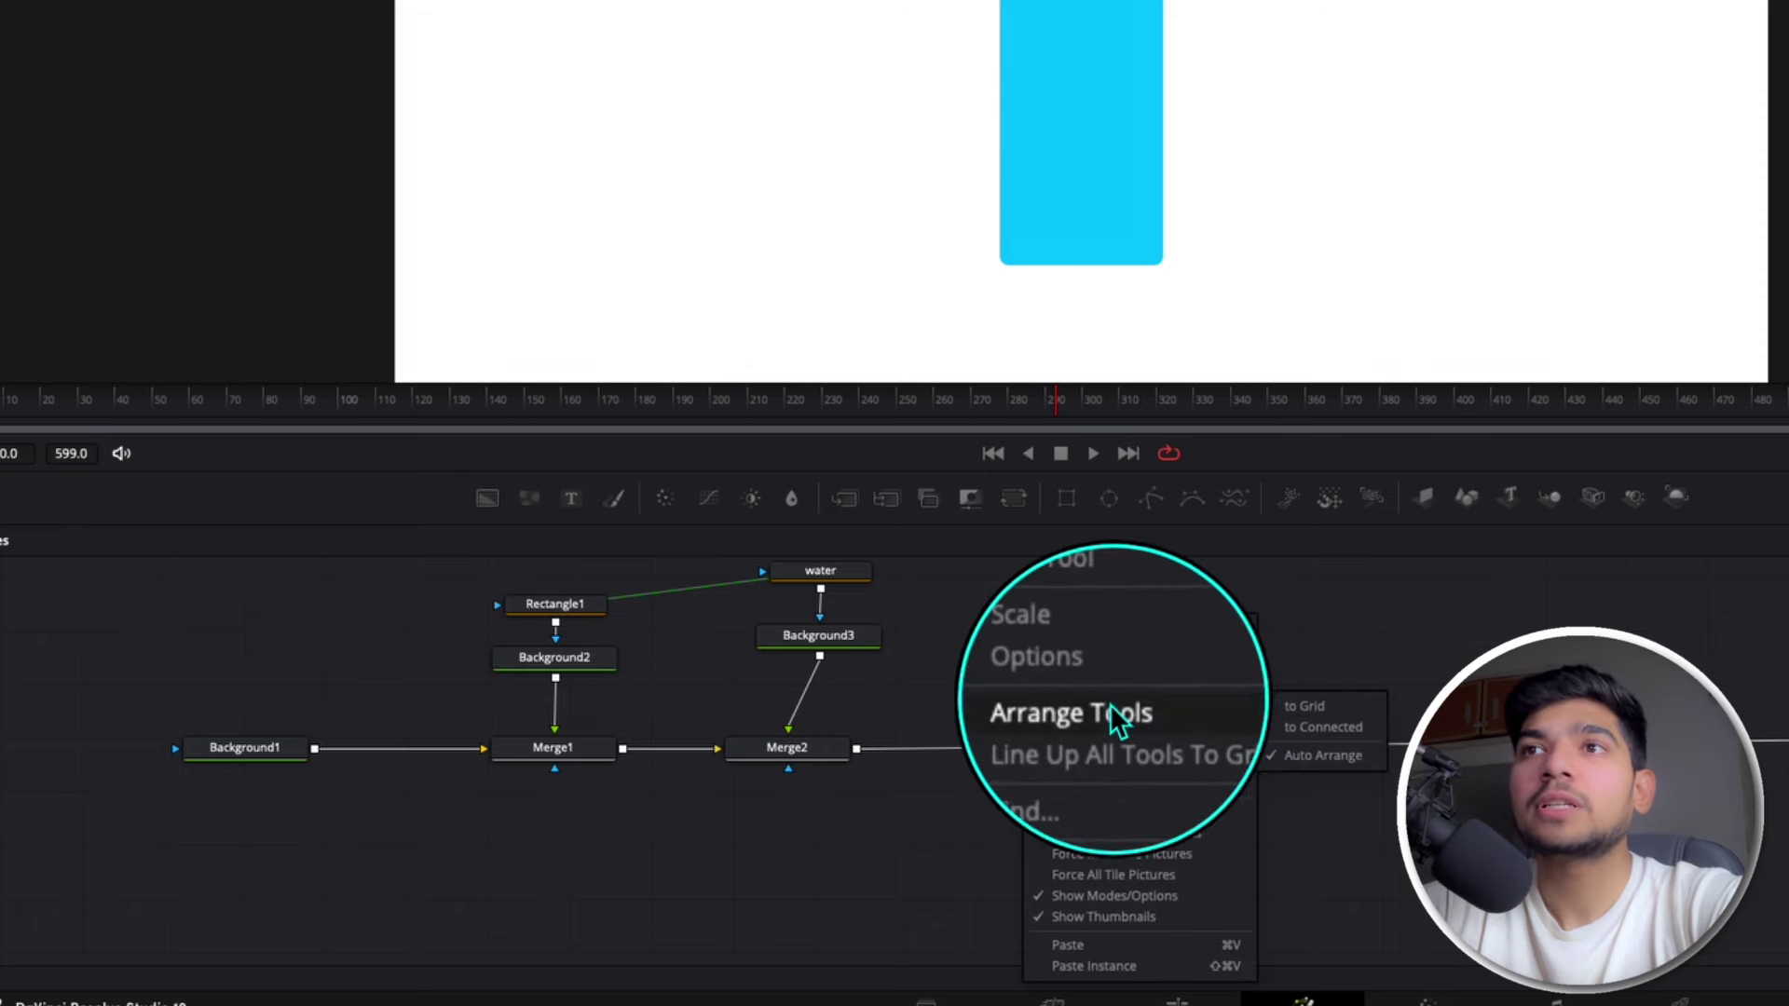
click(1312, 725)
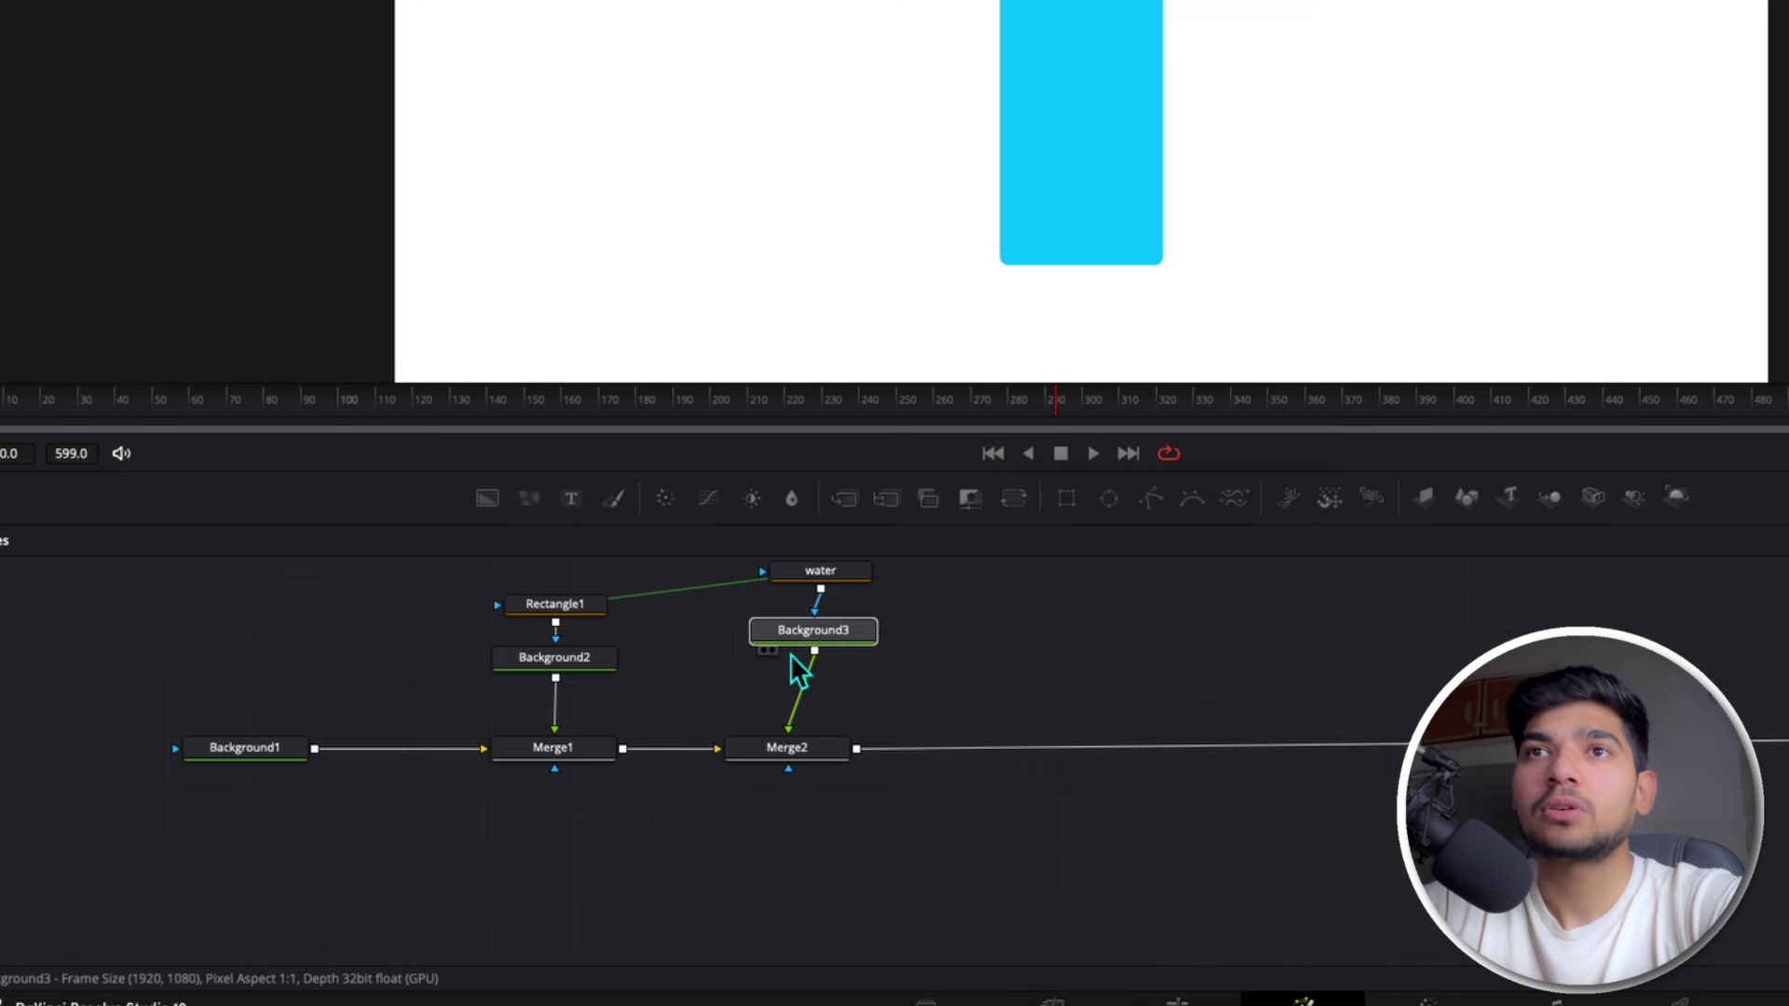
Step: Align the nodes into a tidy grid, with Rectangle1 and water above their Background and Merge nodes and MediaOut1 level with the merges
mouse_move(791, 654)
mouse_down()
mouse_move(768, 675)
mouse_move(792, 690)
mouse_move(788, 650)
mouse_move(763, 659)
mouse_move(792, 686)
mouse_up()
drag(809, 753, 826, 791)
drag(543, 749, 552, 788)
drag(244, 748, 244, 792)
drag(596, 665, 612, 690)
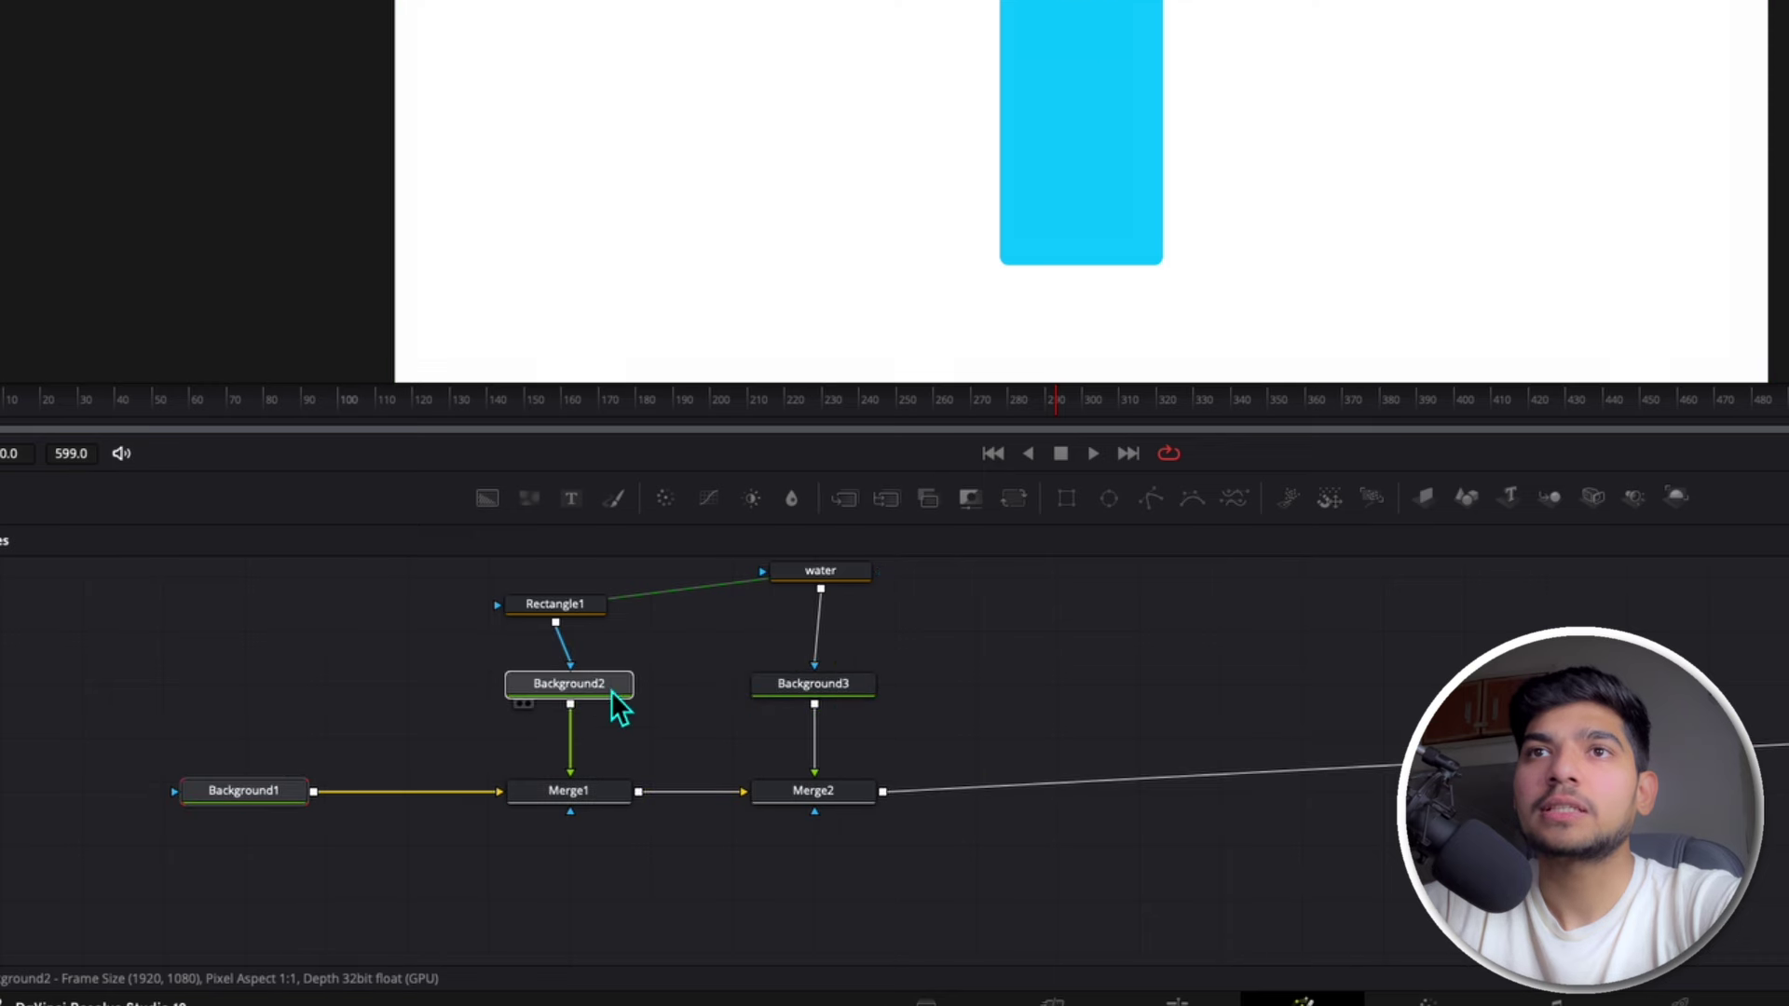
drag(559, 606, 574, 578)
drag(829, 574, 823, 580)
drag(573, 577, 572, 631)
drag(814, 577, 815, 630)
drag(1788, 744, 1788, 792)
click(1202, 717)
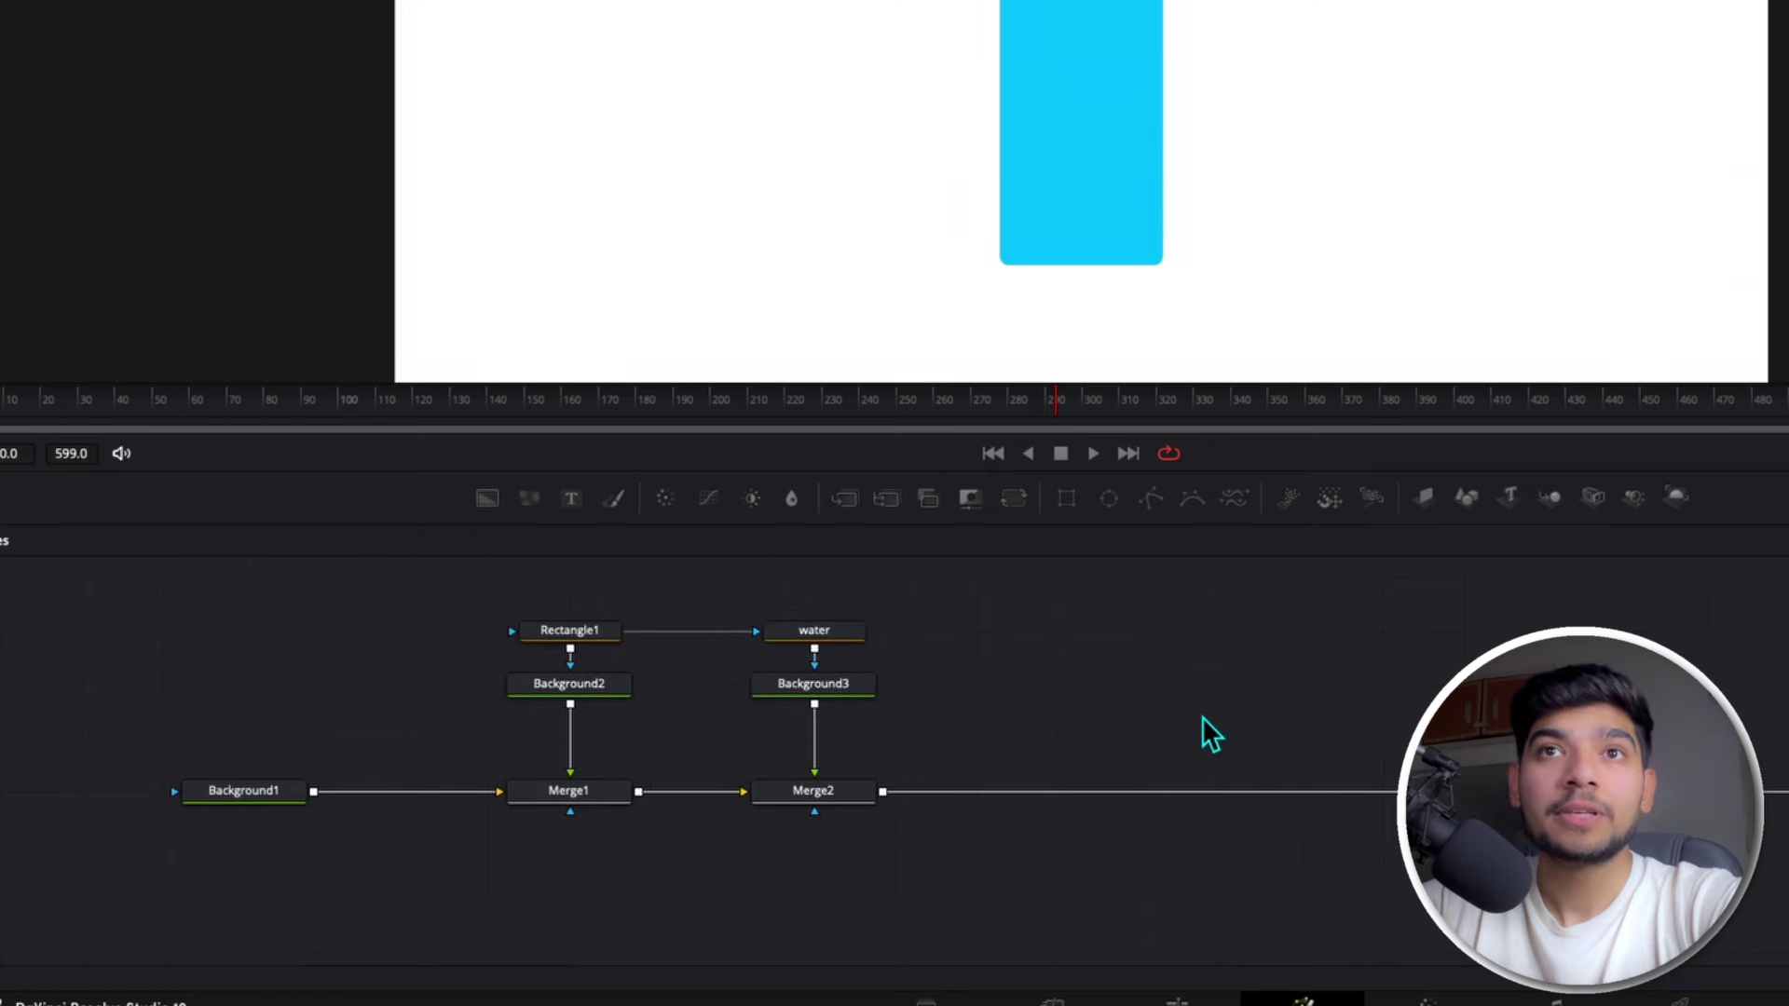
Step: Copy the Rectangle1 node, paste it as a regular copy below Merge2 and connect it as Merge2's effect mask
click(582, 631)
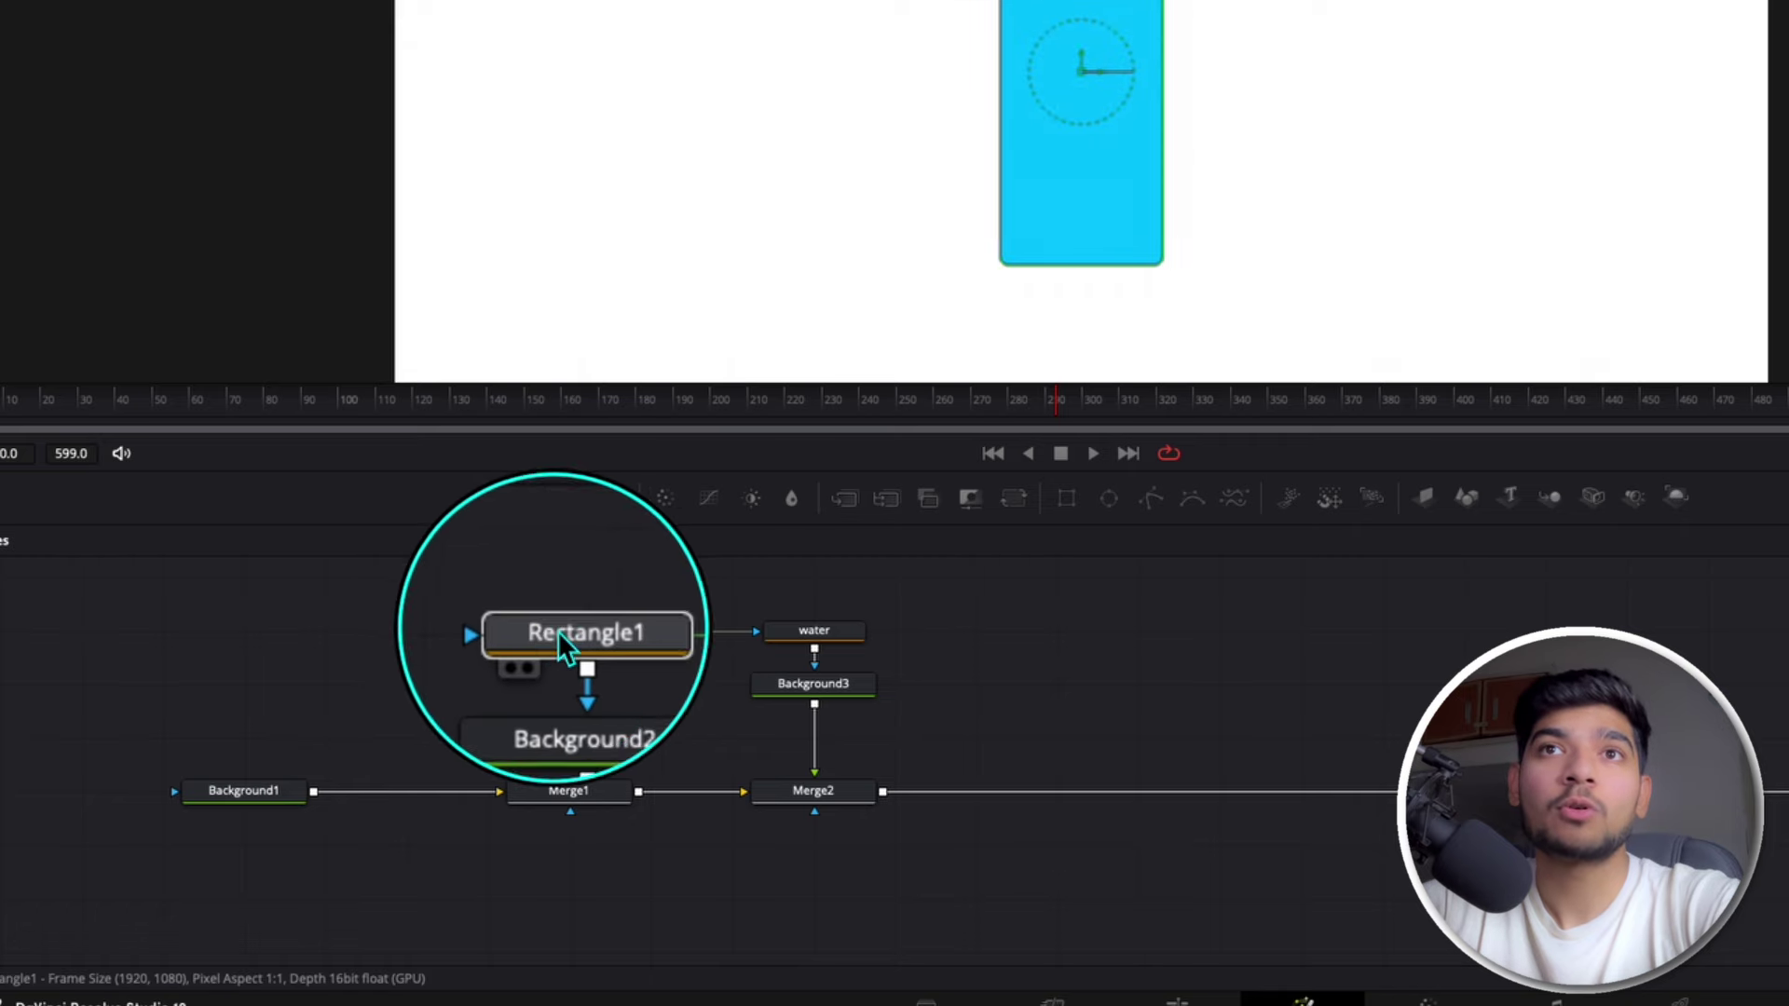
click(570, 631)
key(ctrl+c)
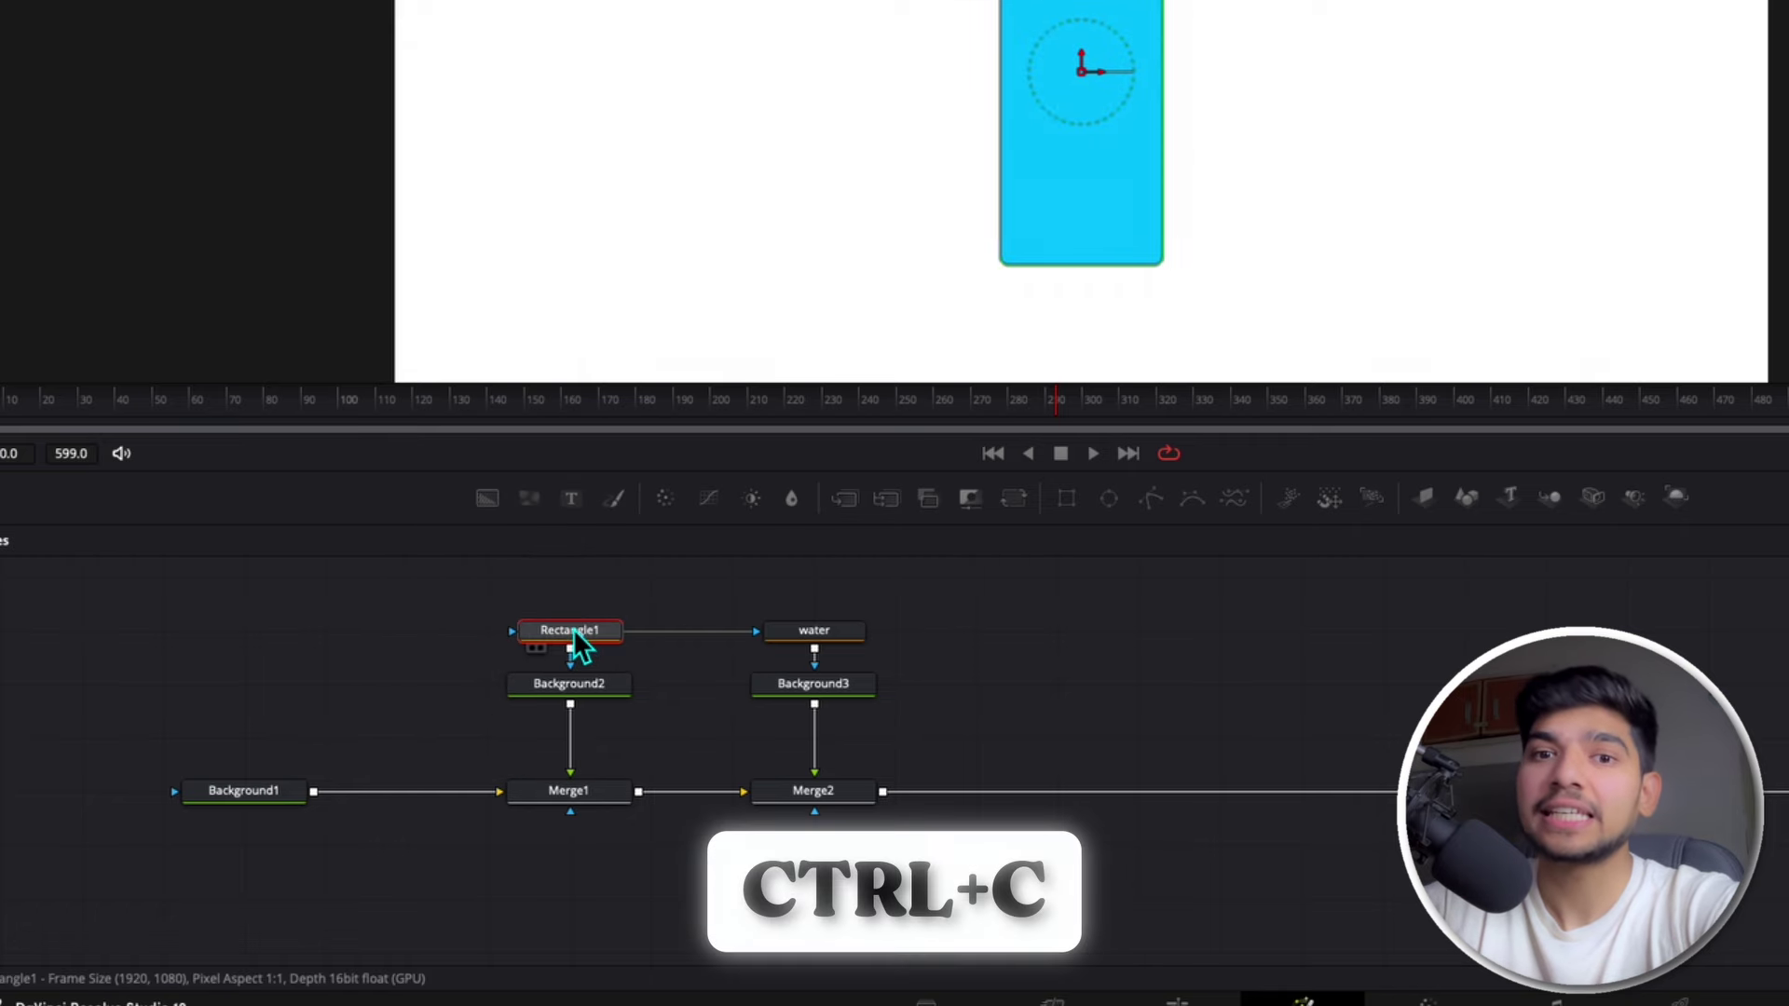
click(1006, 934)
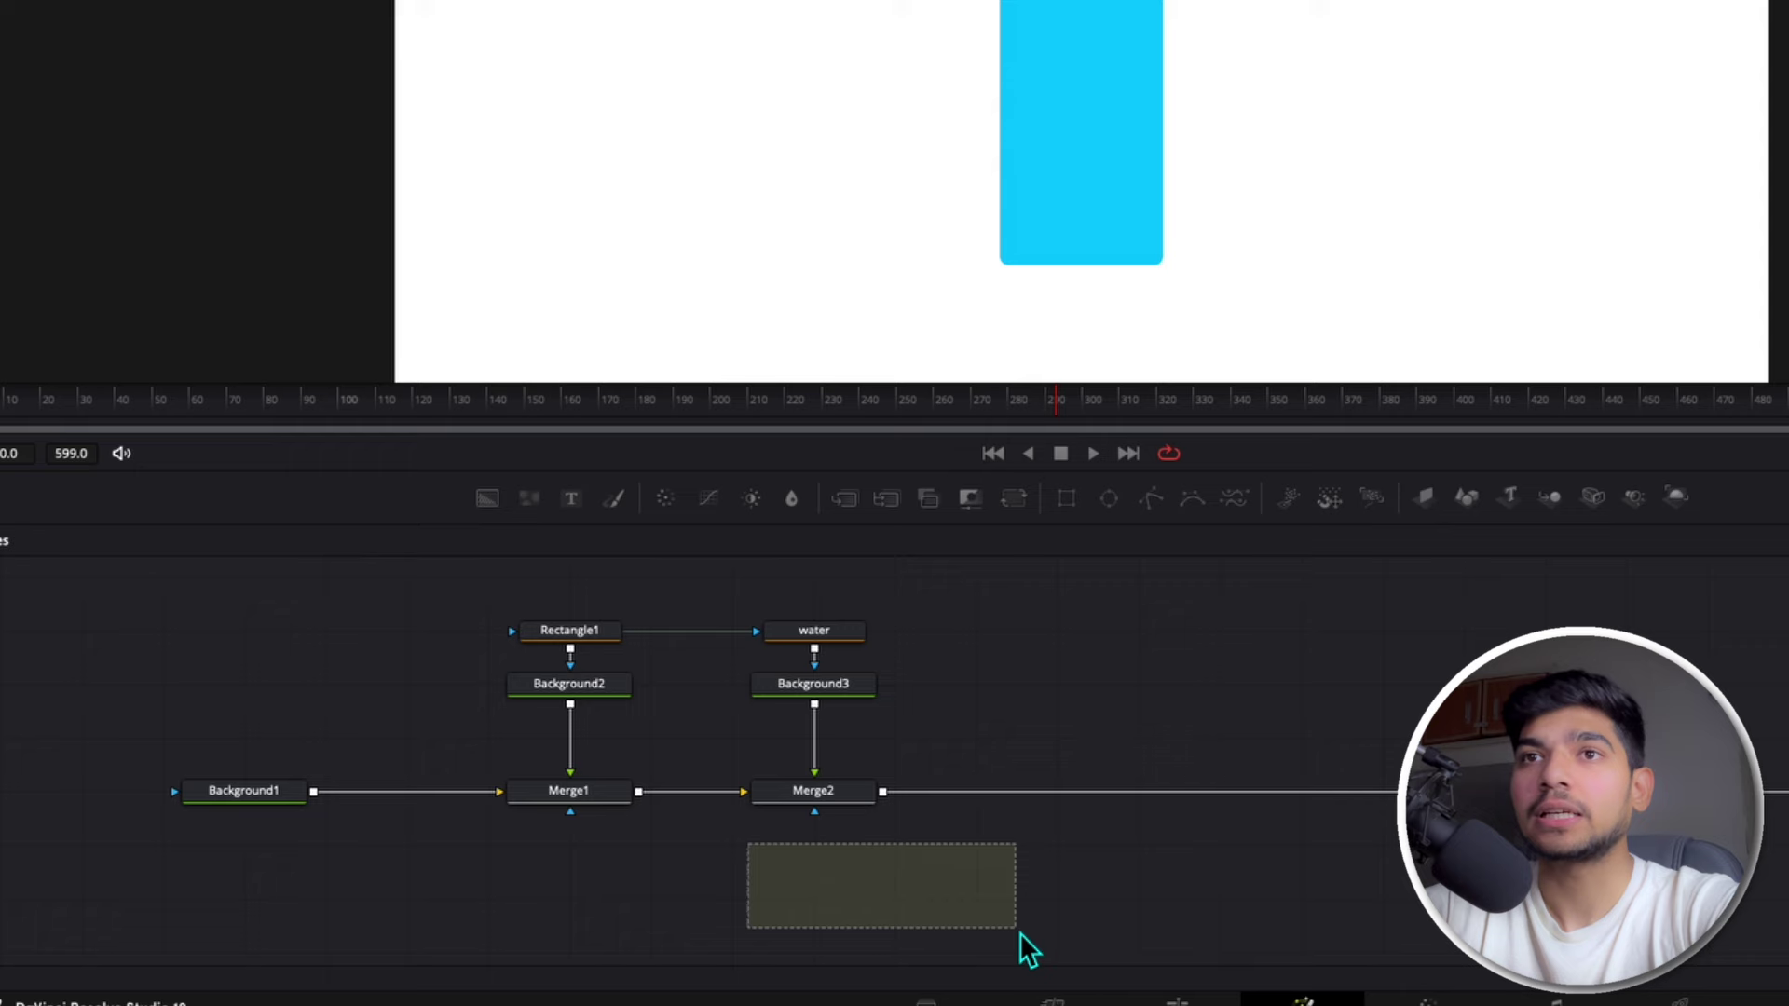
right_click(815, 871)
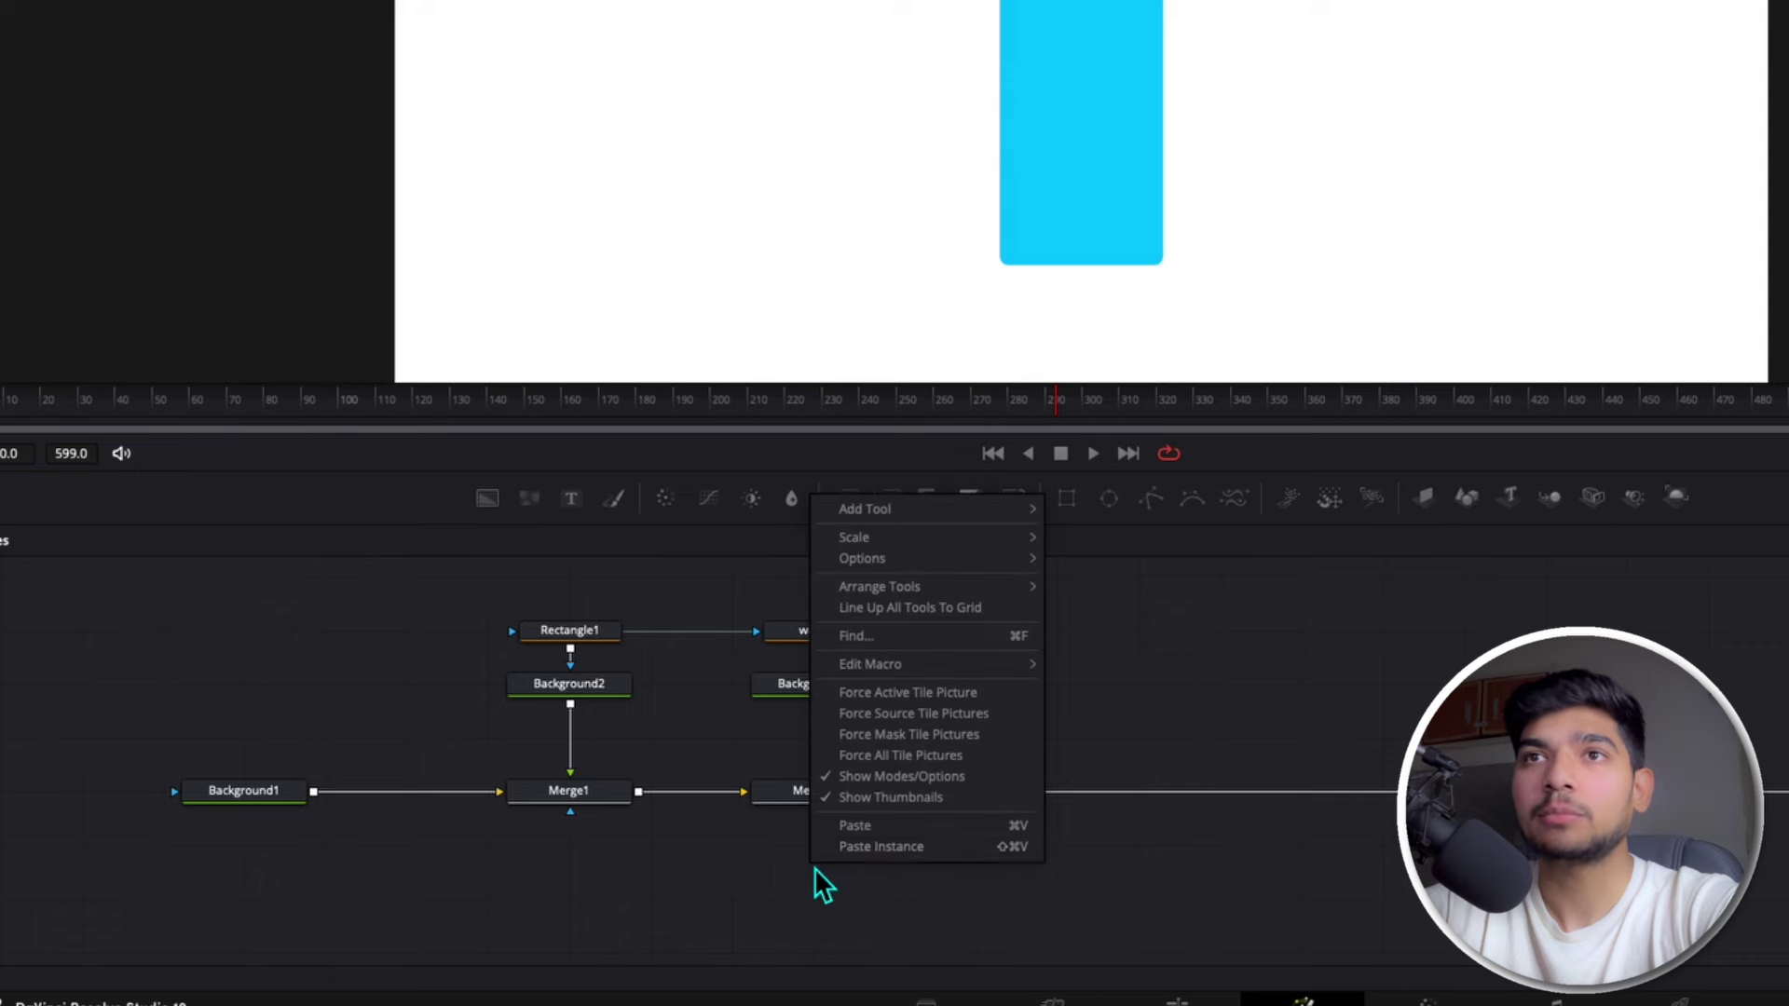
click(999, 936)
key(ctrl+v)
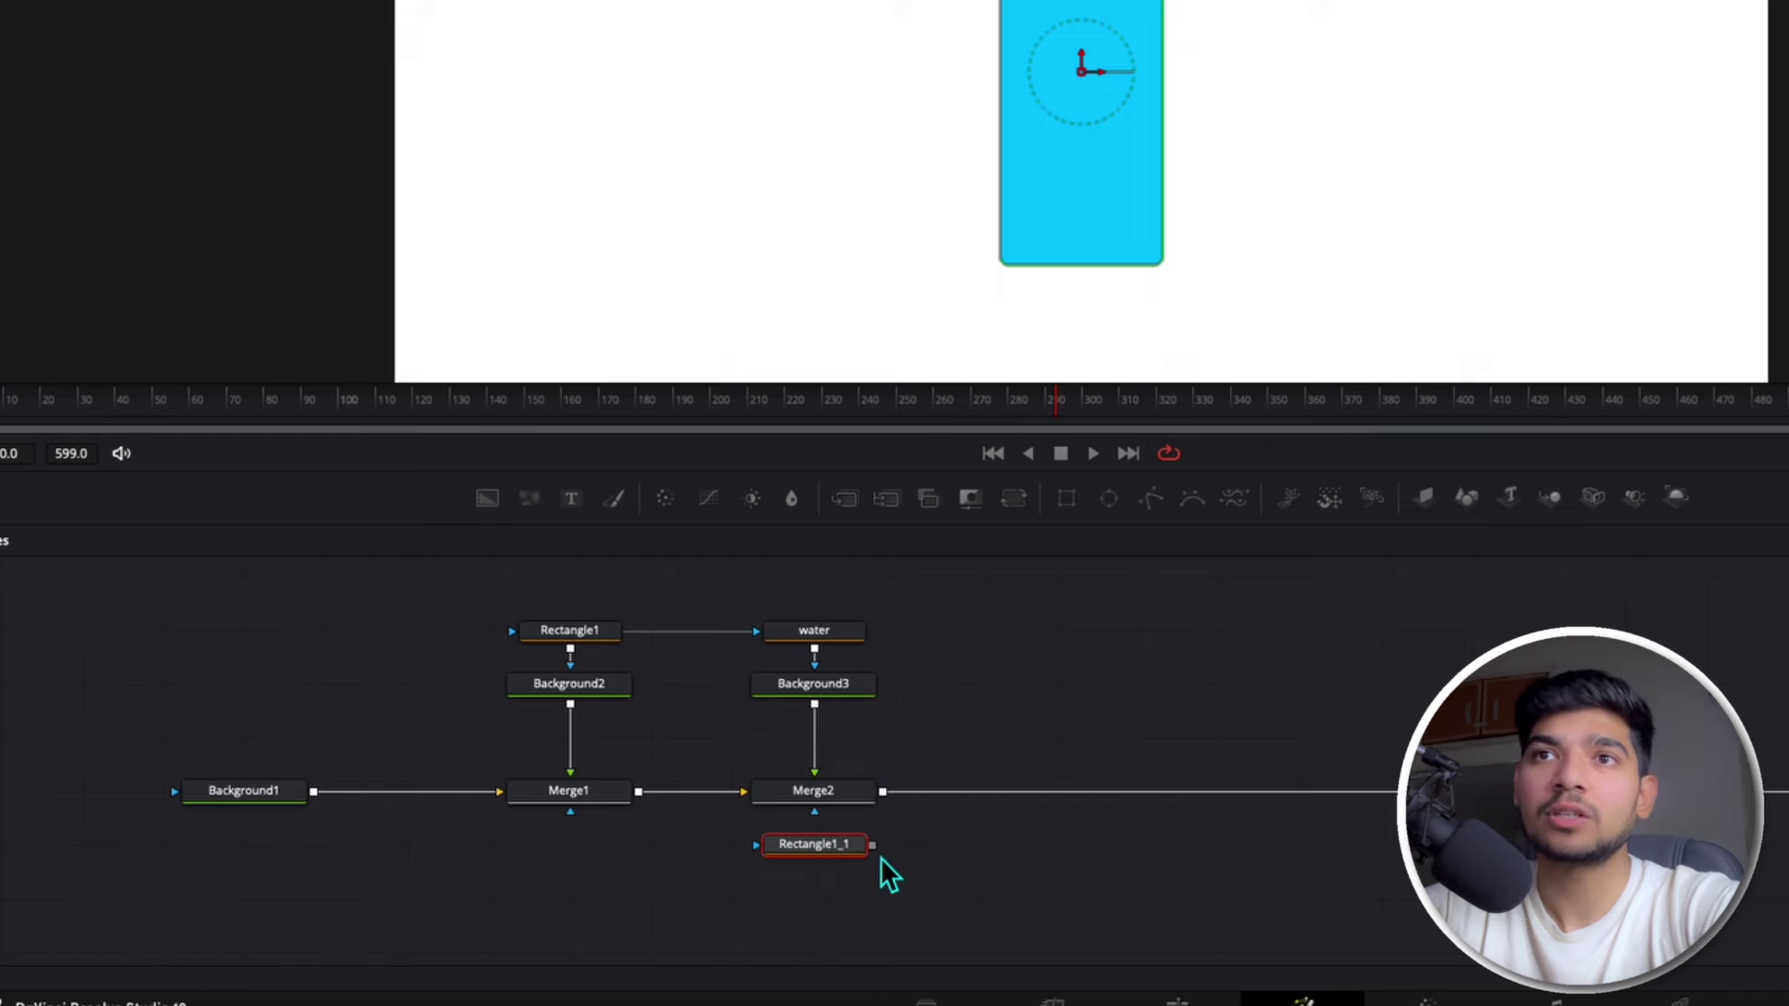
drag(852, 839, 830, 914)
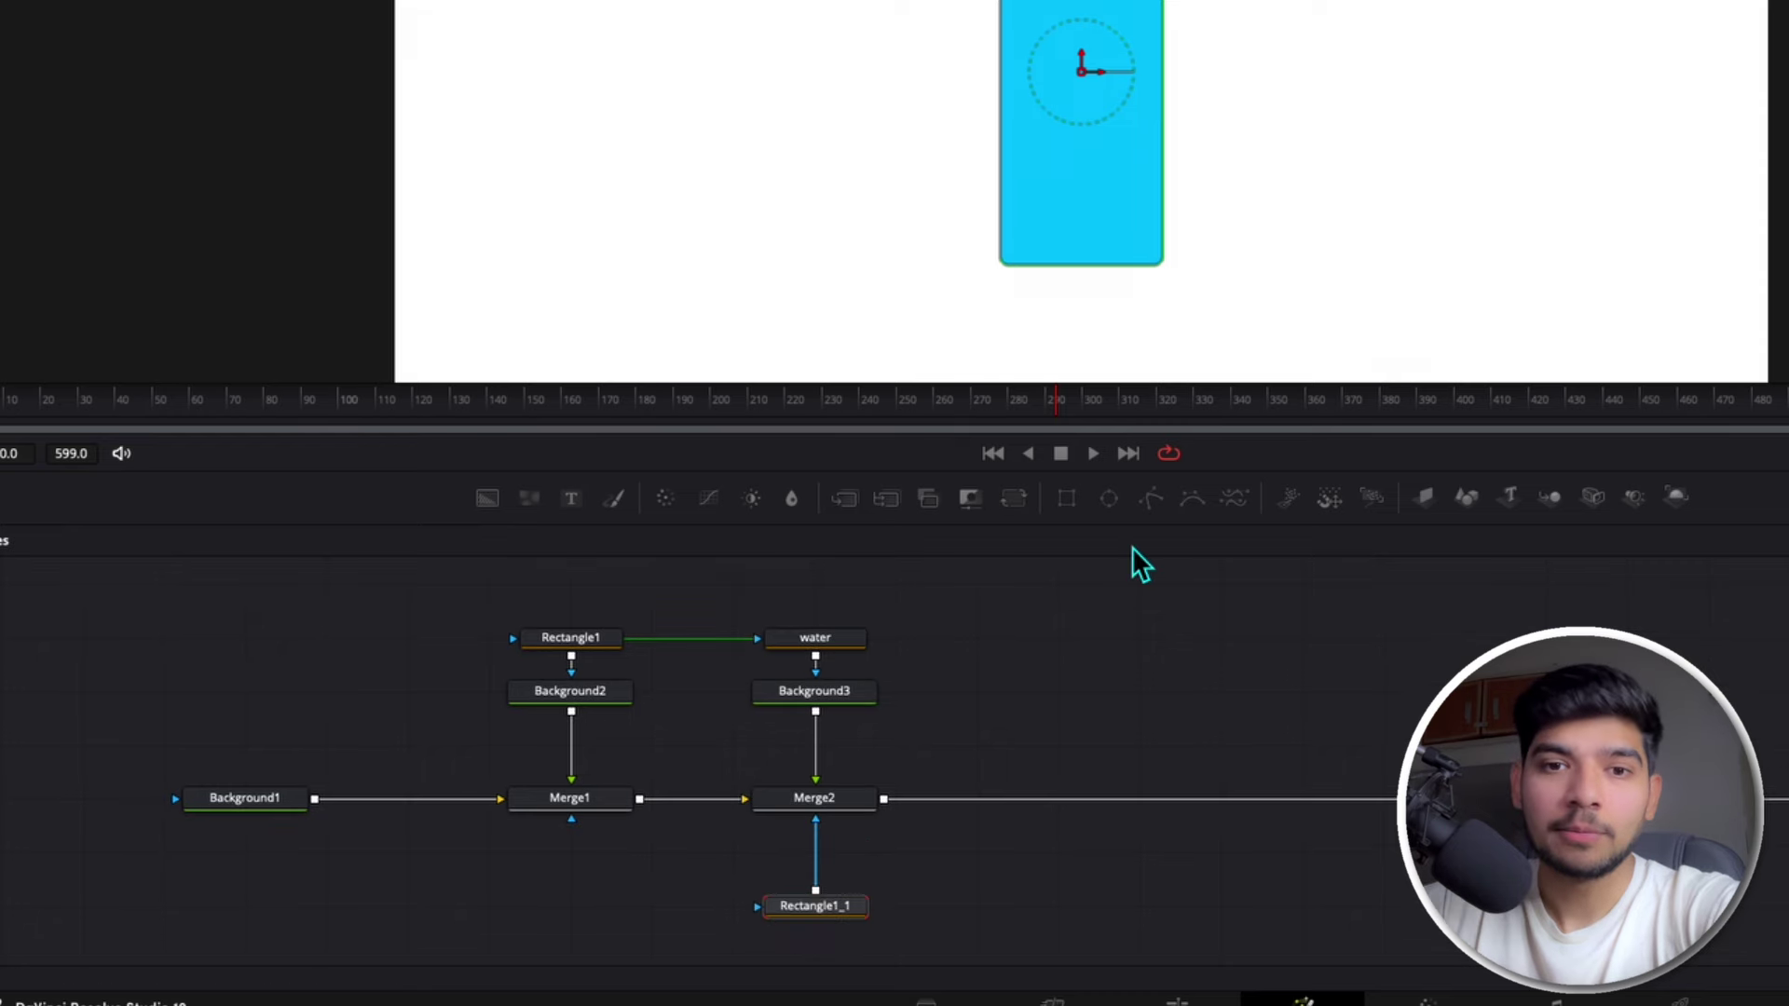
Step: Try a height of 0.74 on the water rectangle and disable the Rectangle1_1 mask node
click(823, 641)
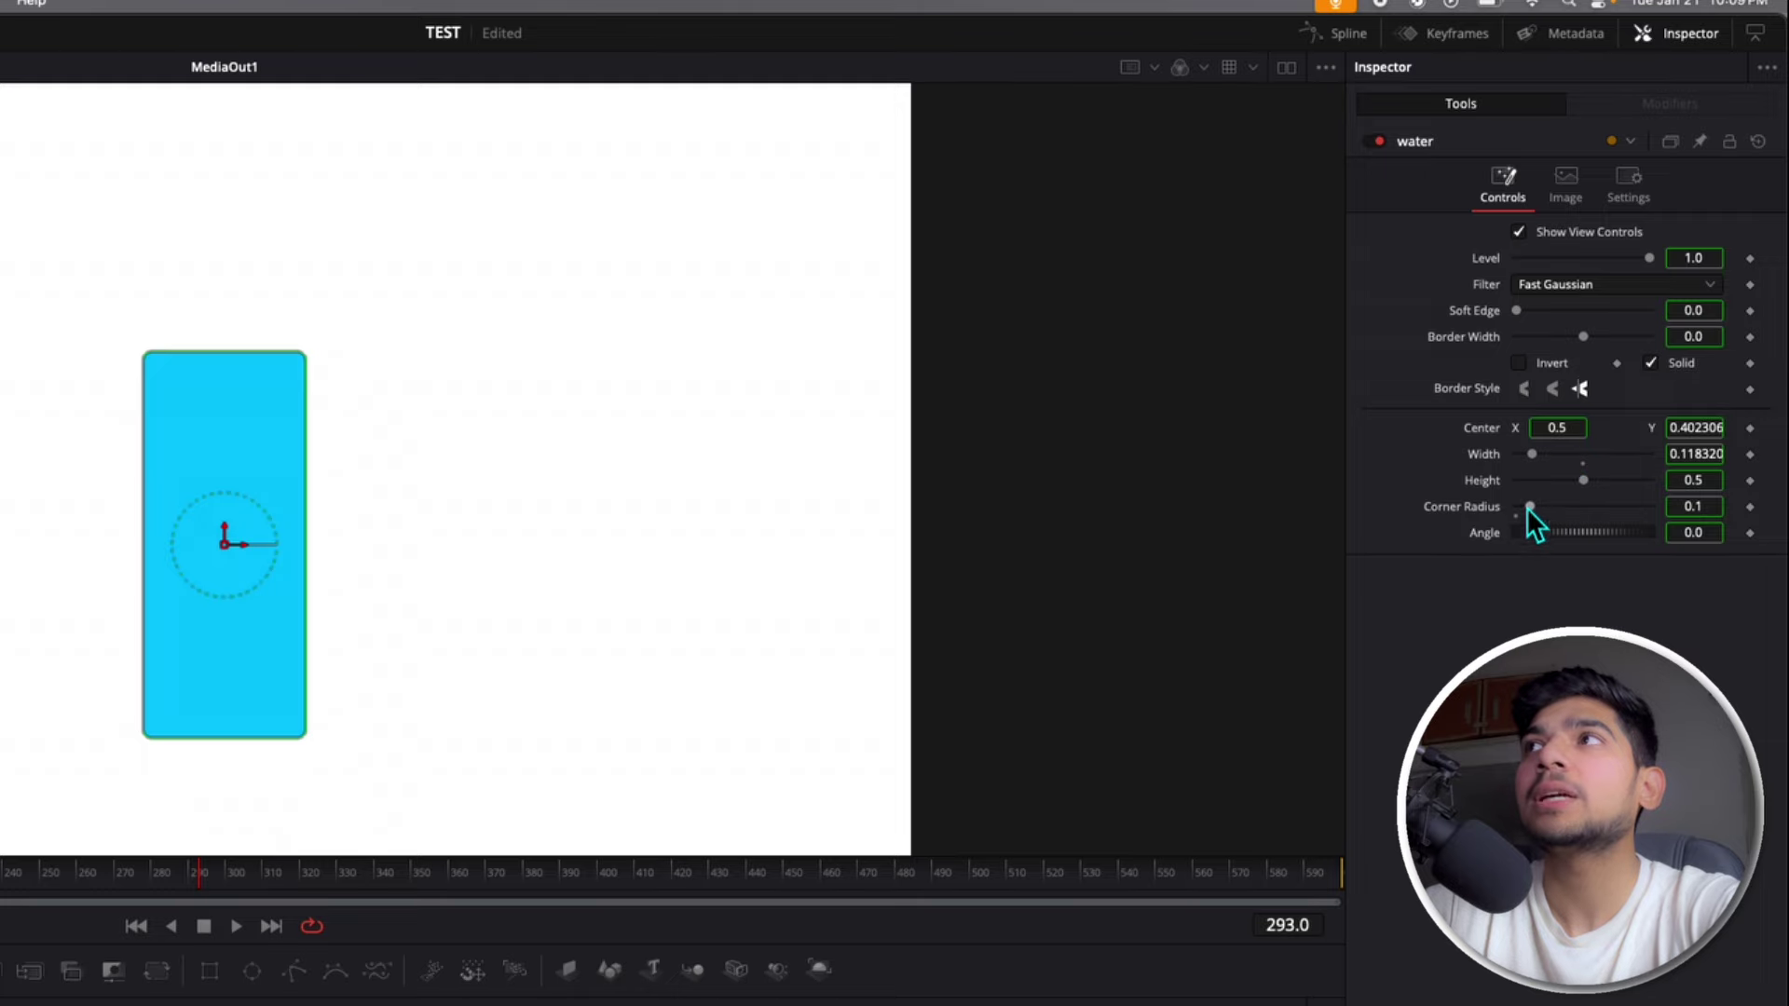
drag(1586, 488, 1617, 488)
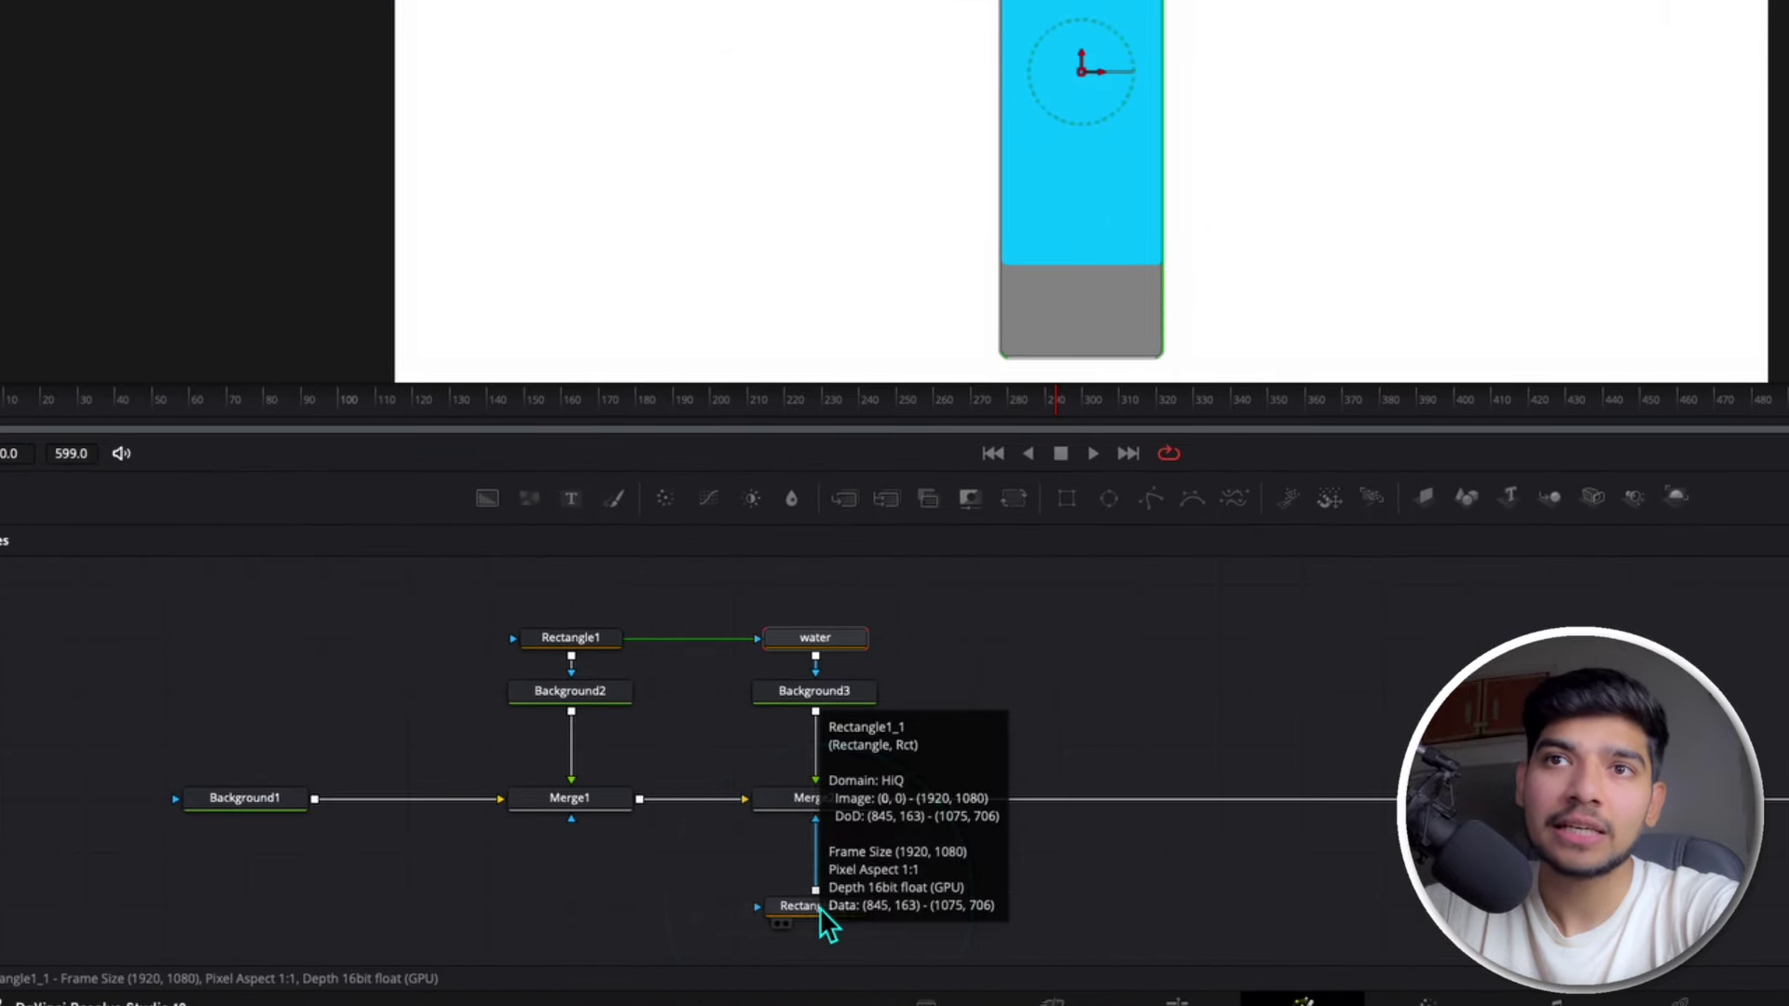
click(818, 909)
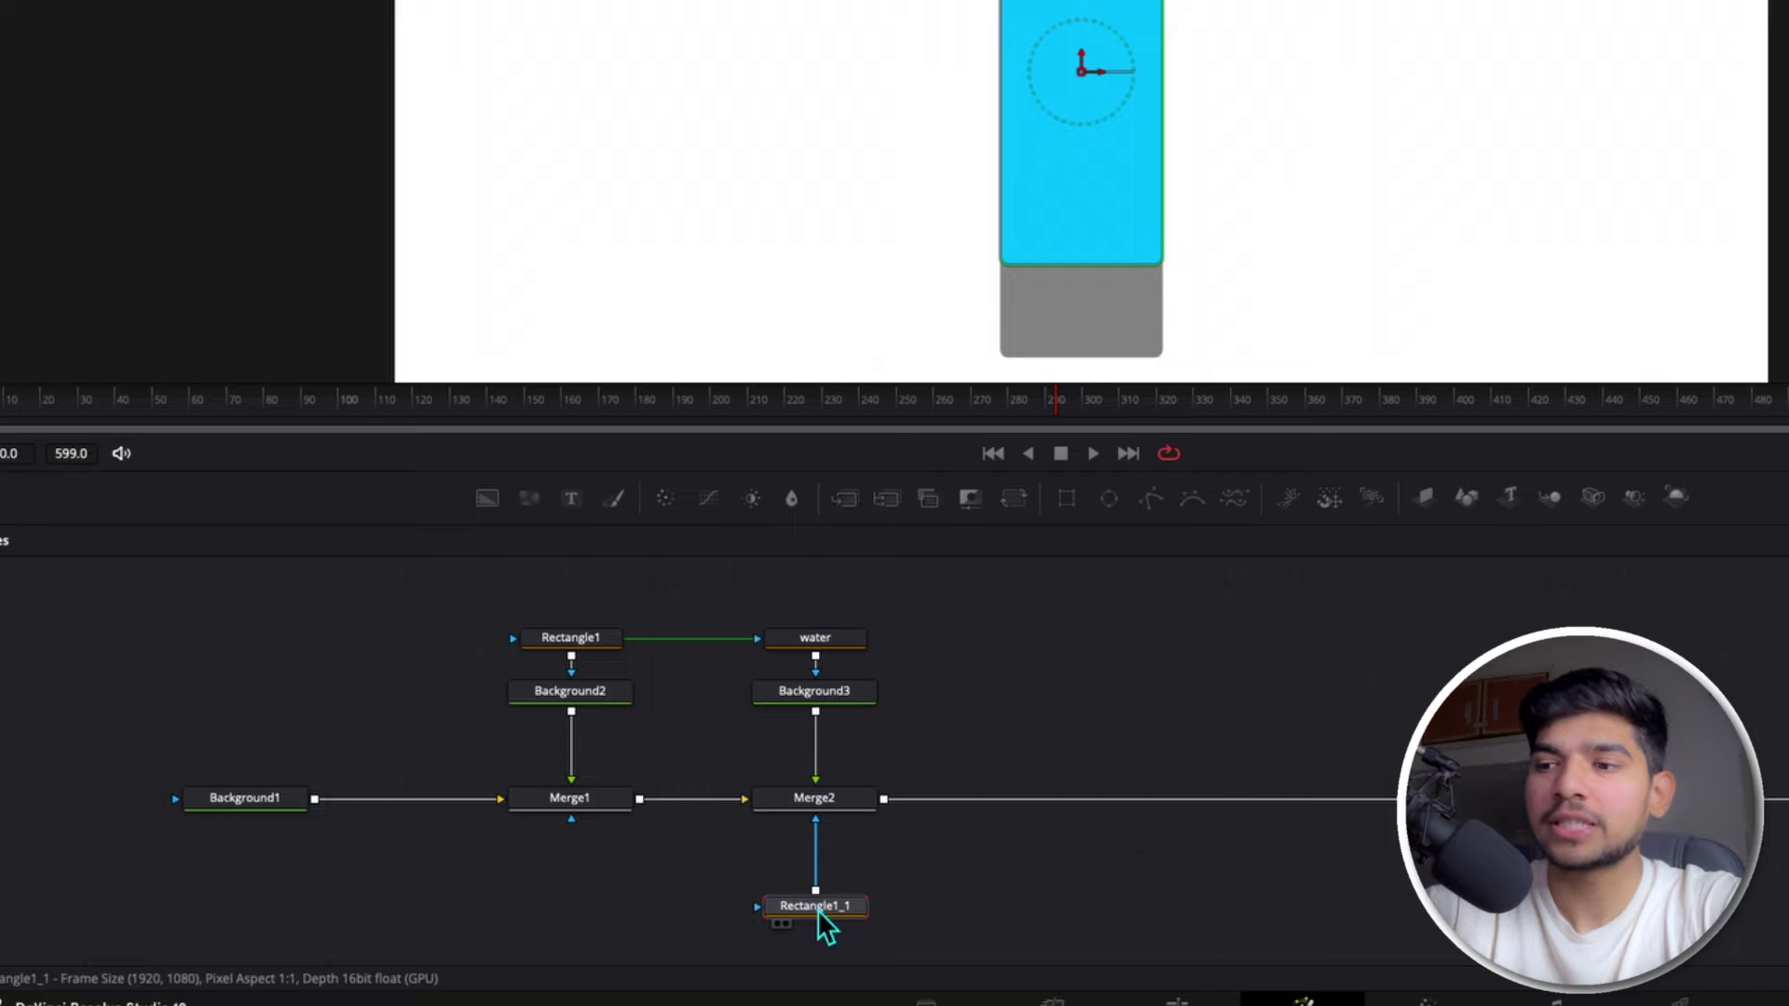
key(ctrl+p)
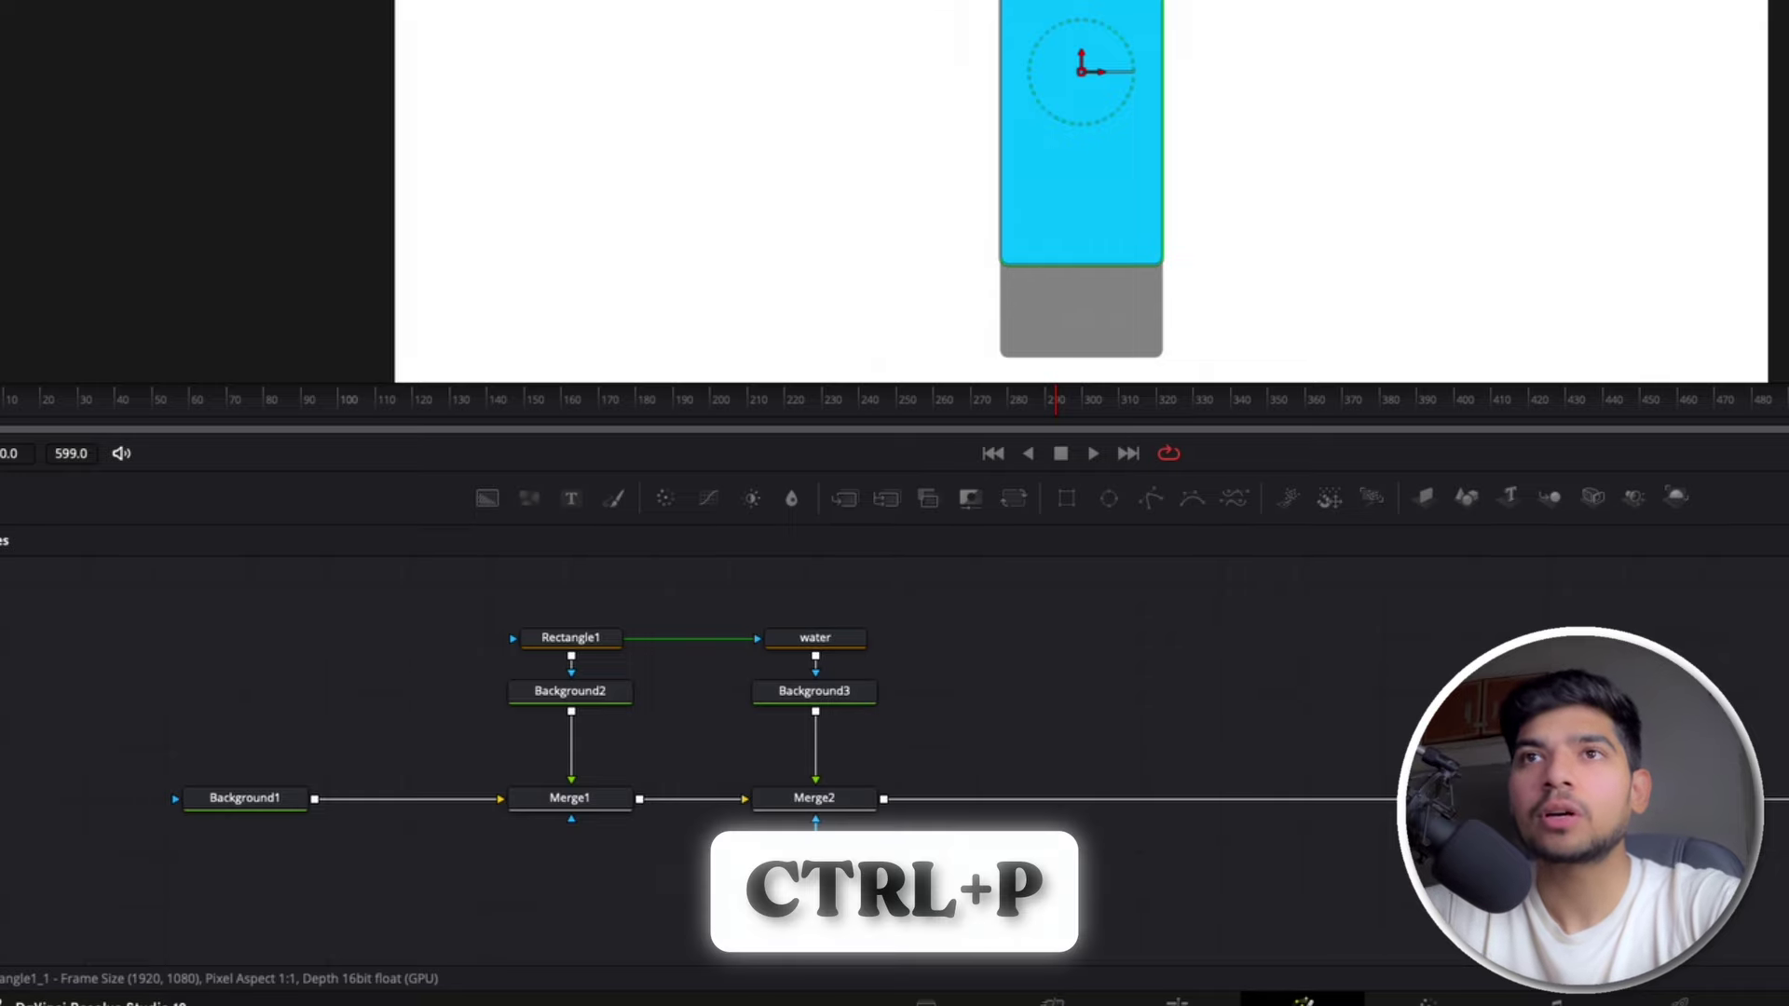
key(ctrl+p)
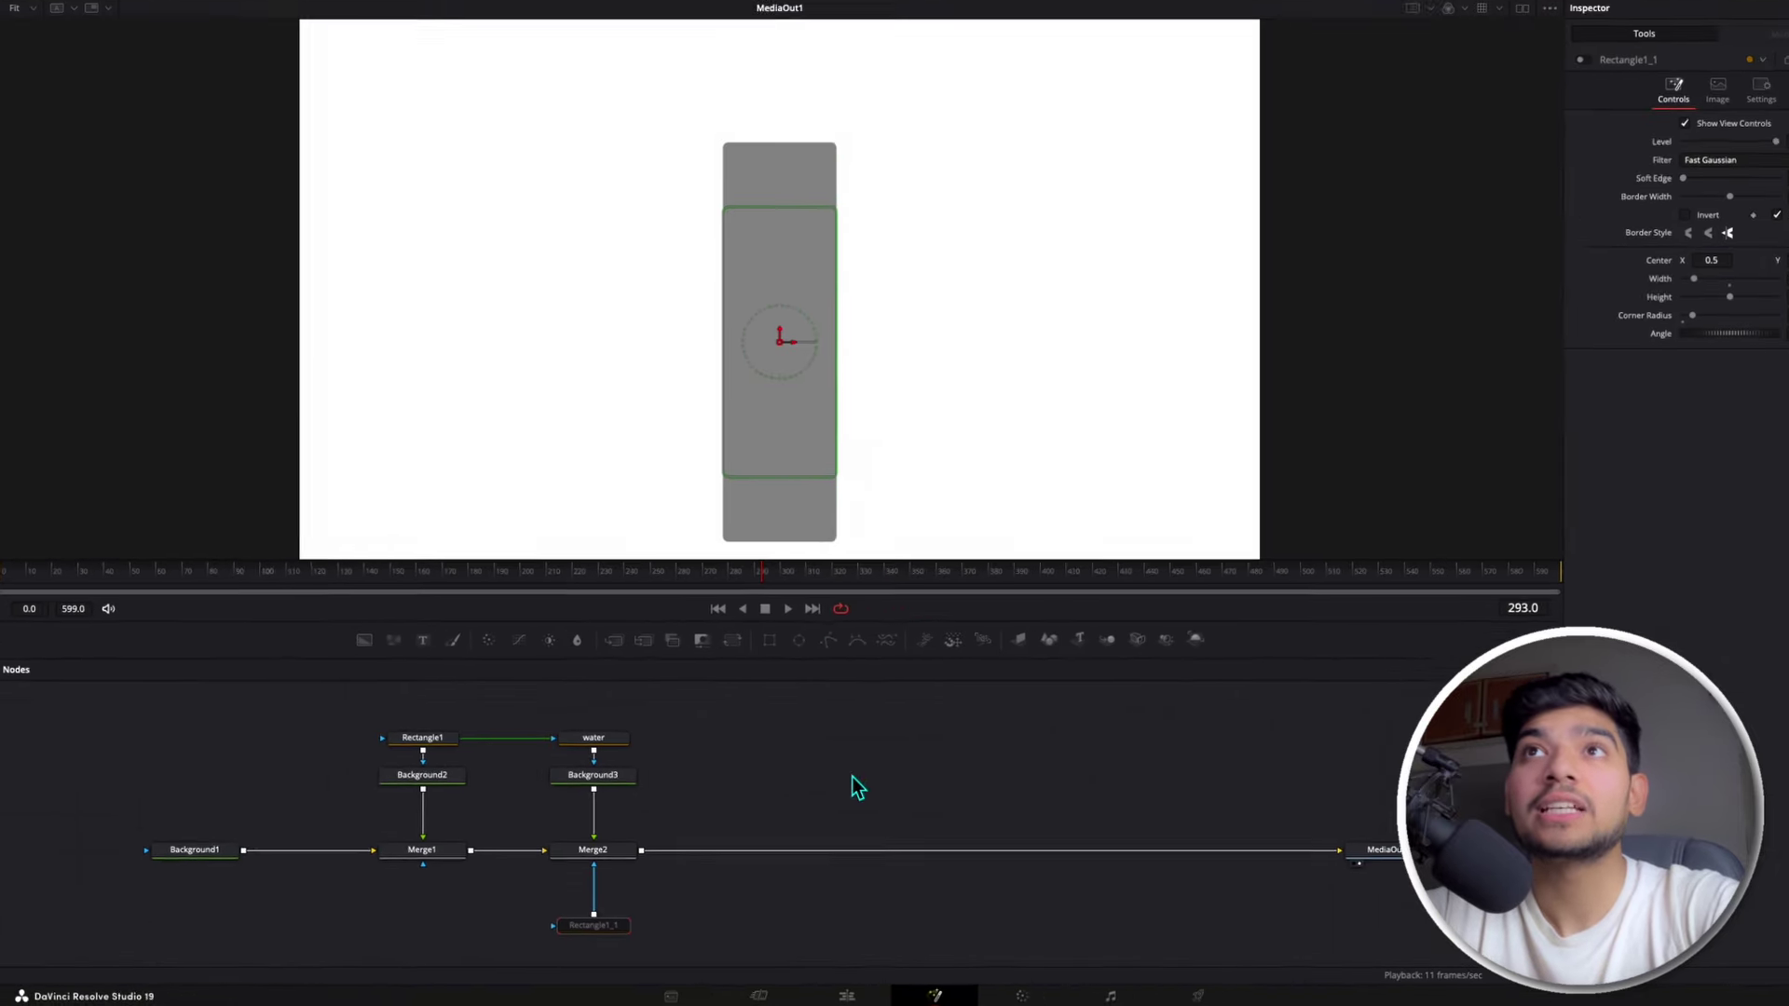
Step: Compare the water outline with the Rectangle1_1 outline and disconnect Rectangle1_1 from Merge2
click(603, 744)
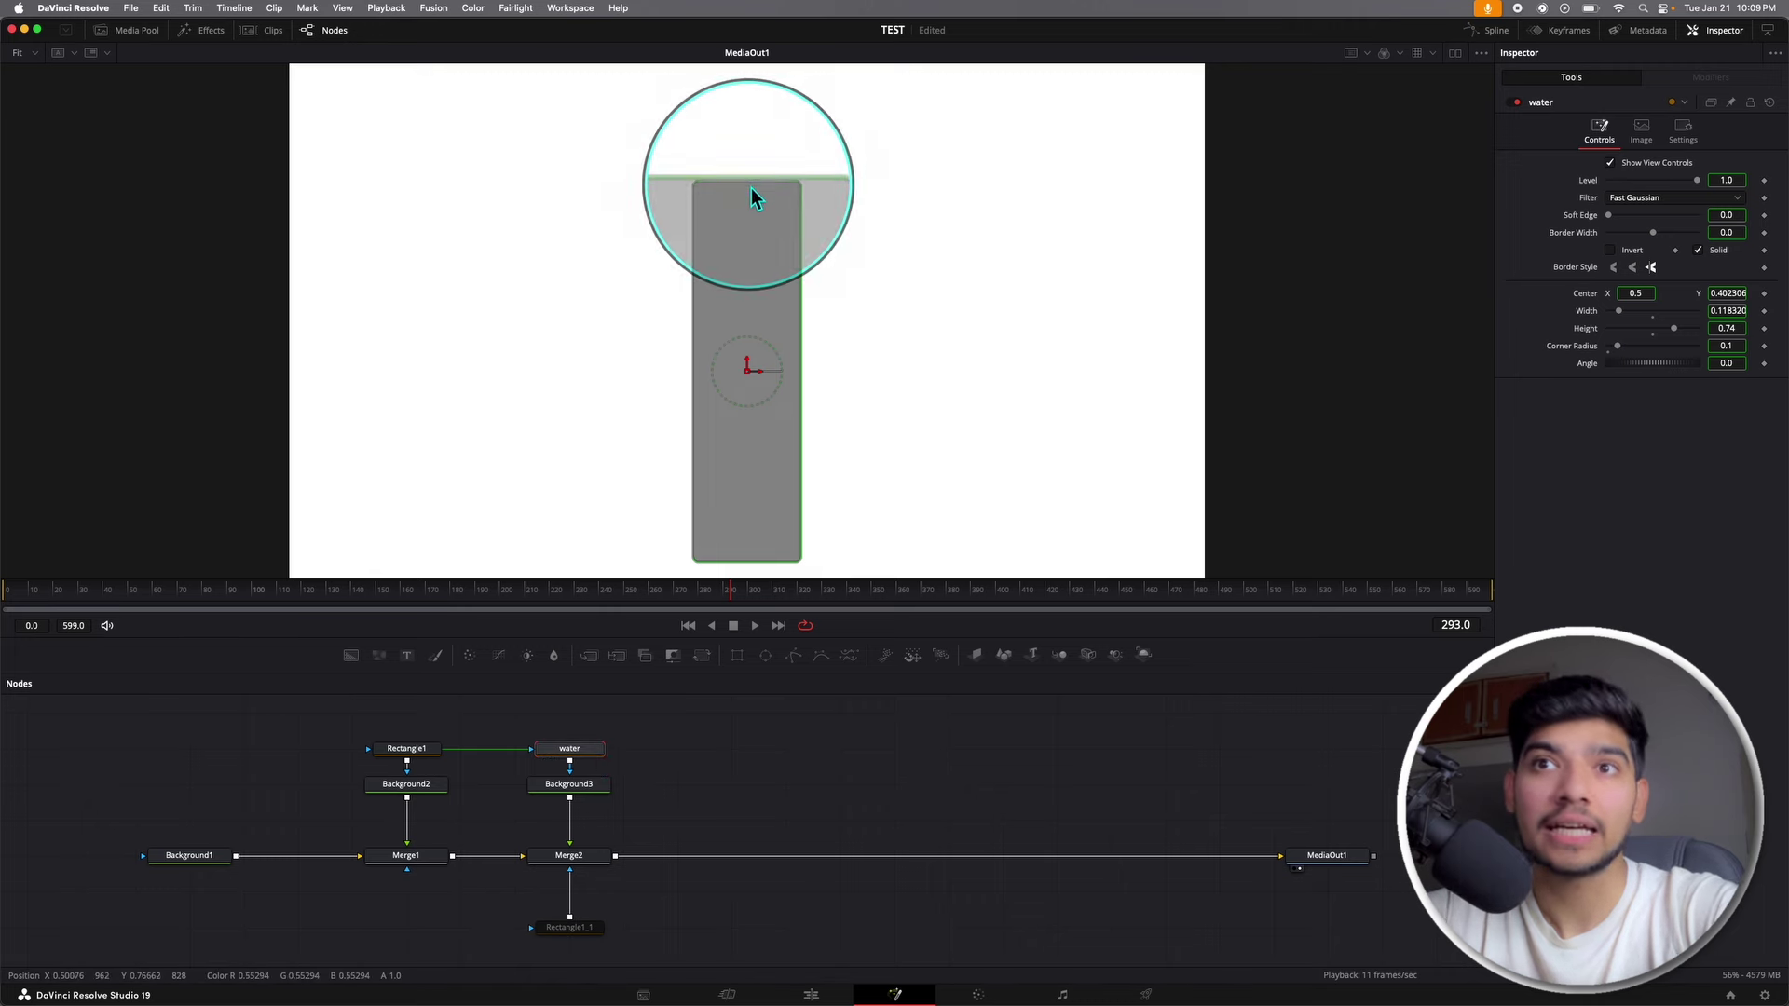
click(570, 927)
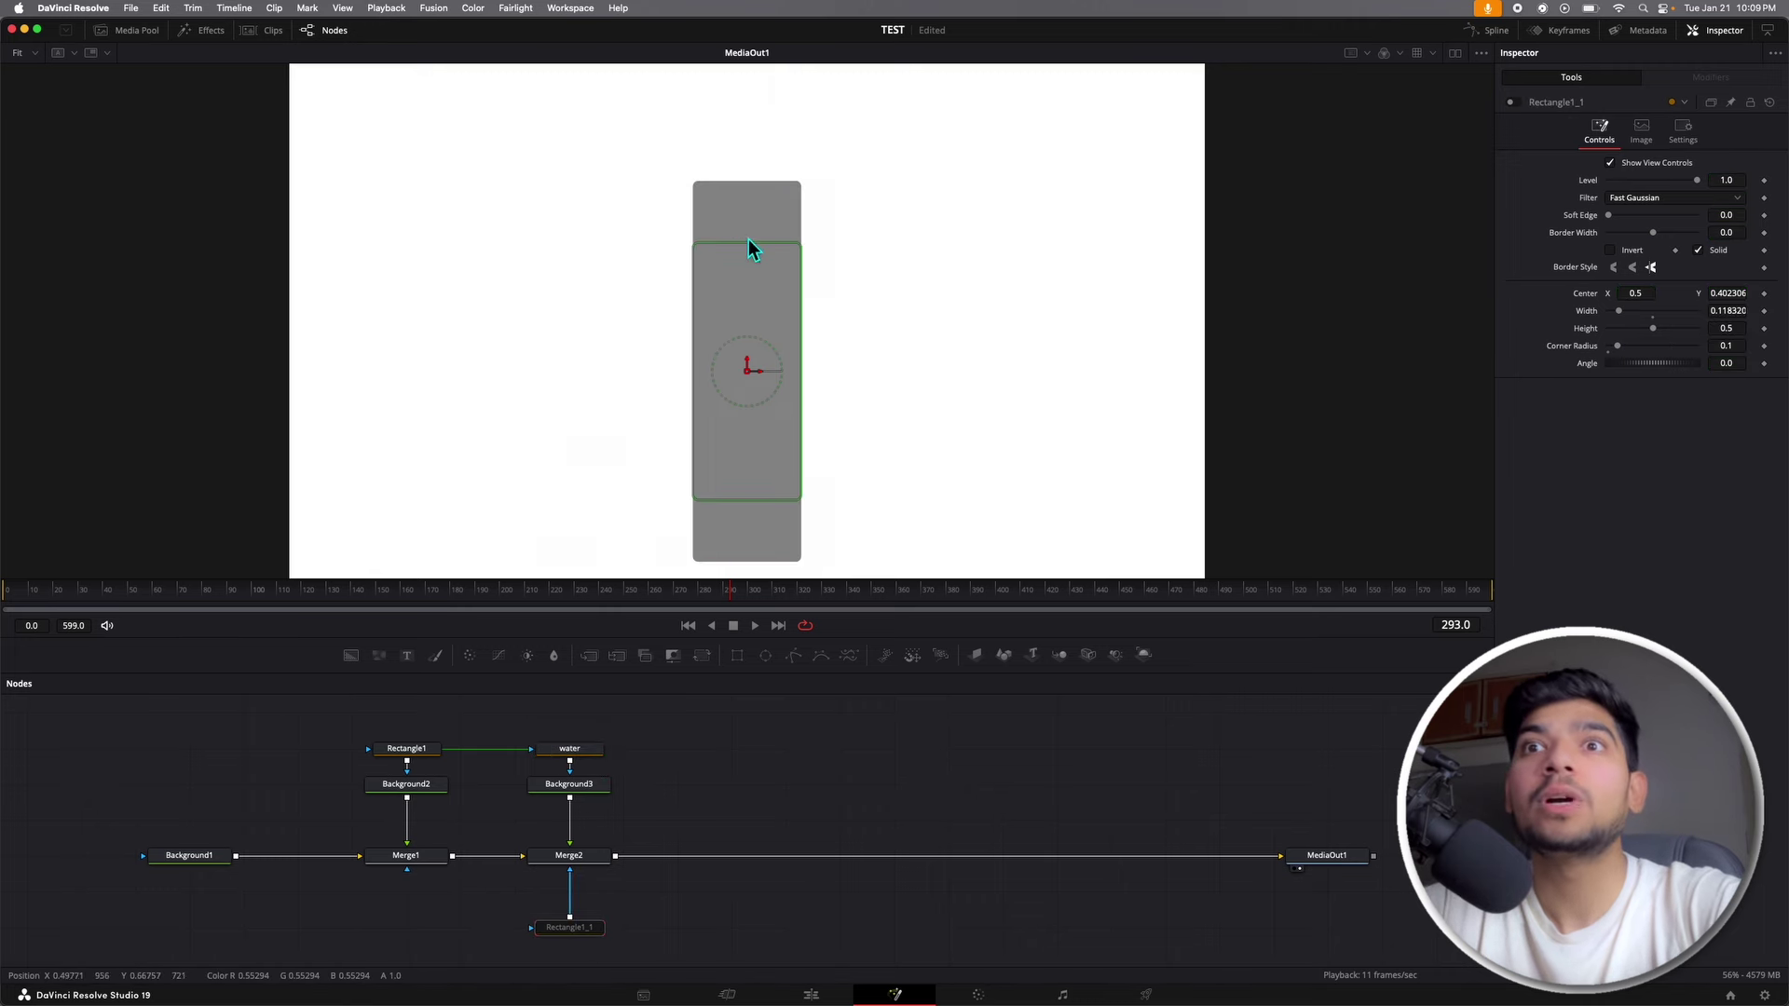
click(569, 748)
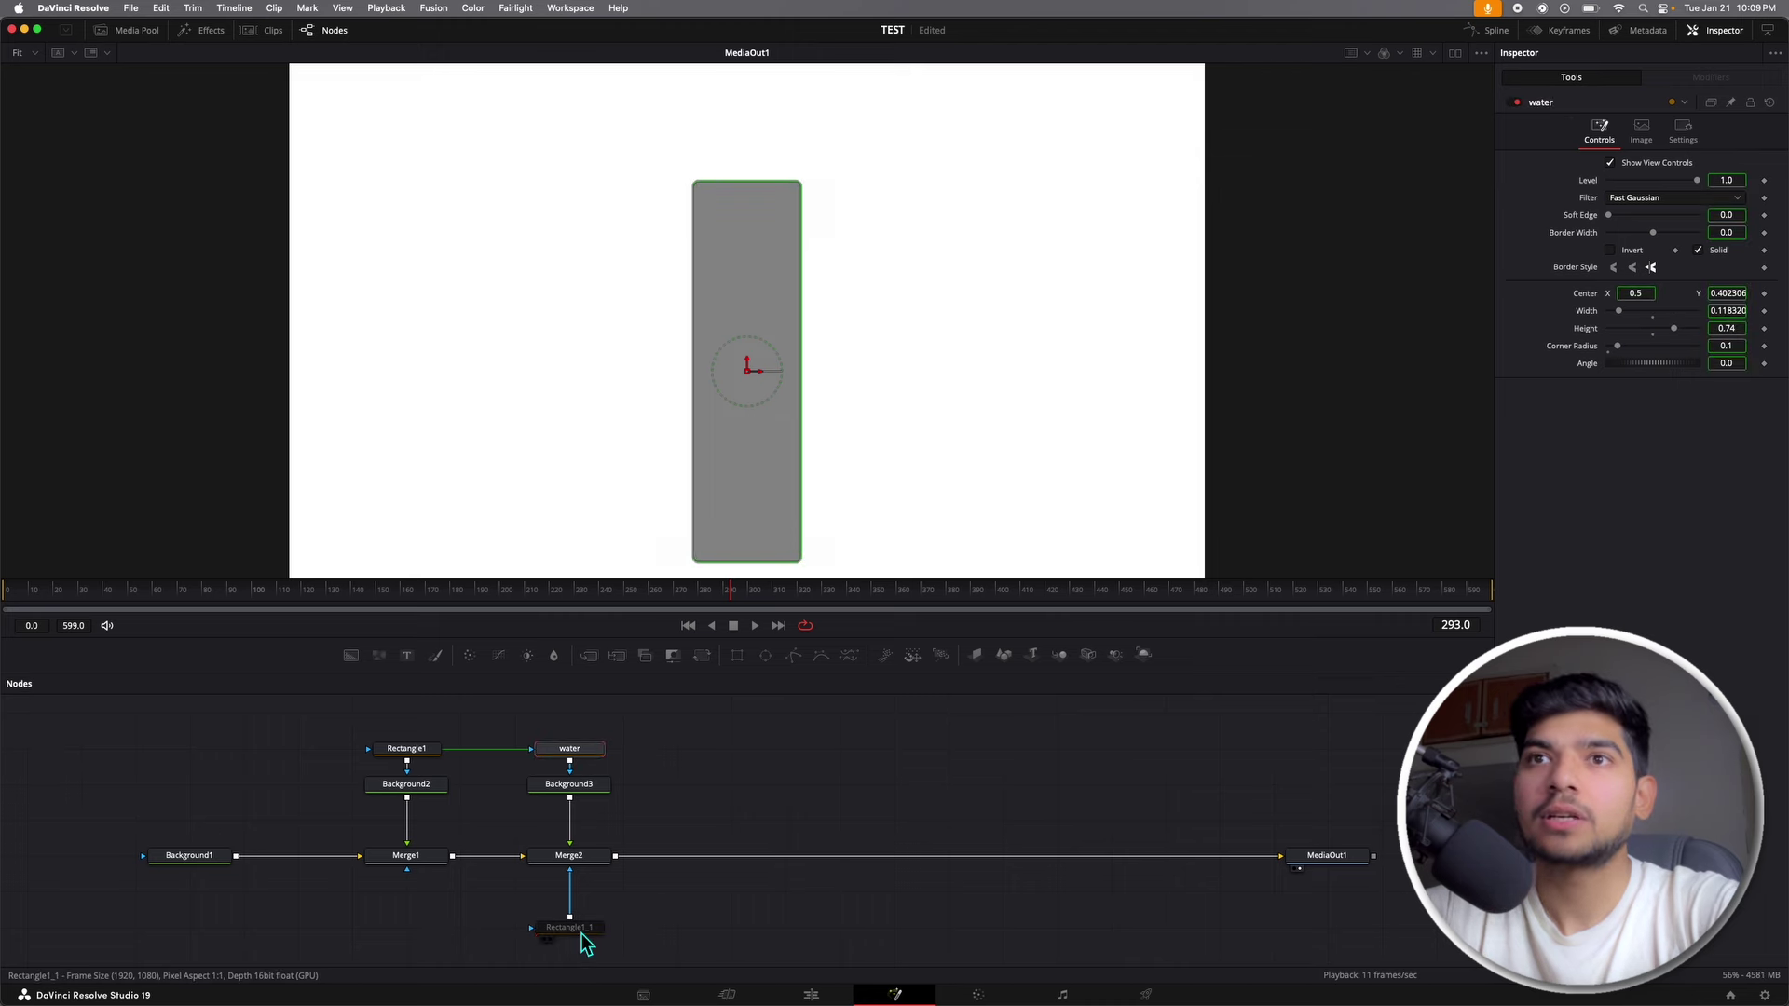
drag(584, 943, 694, 943)
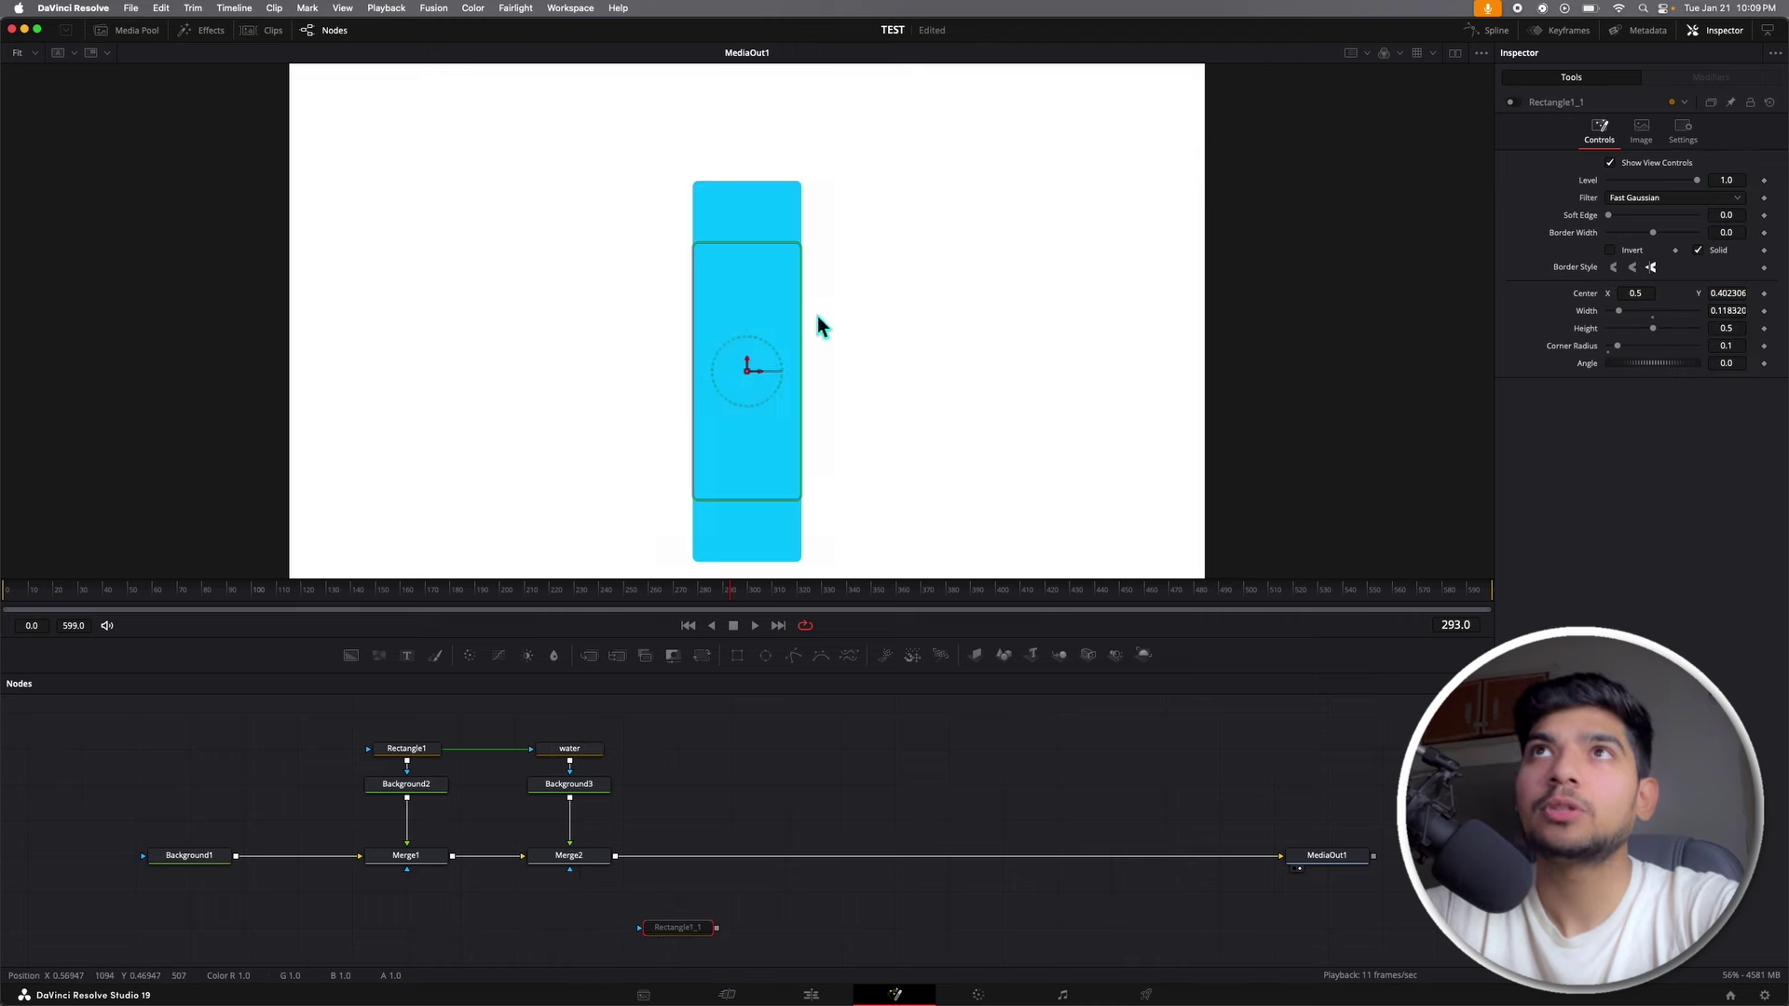
click(596, 748)
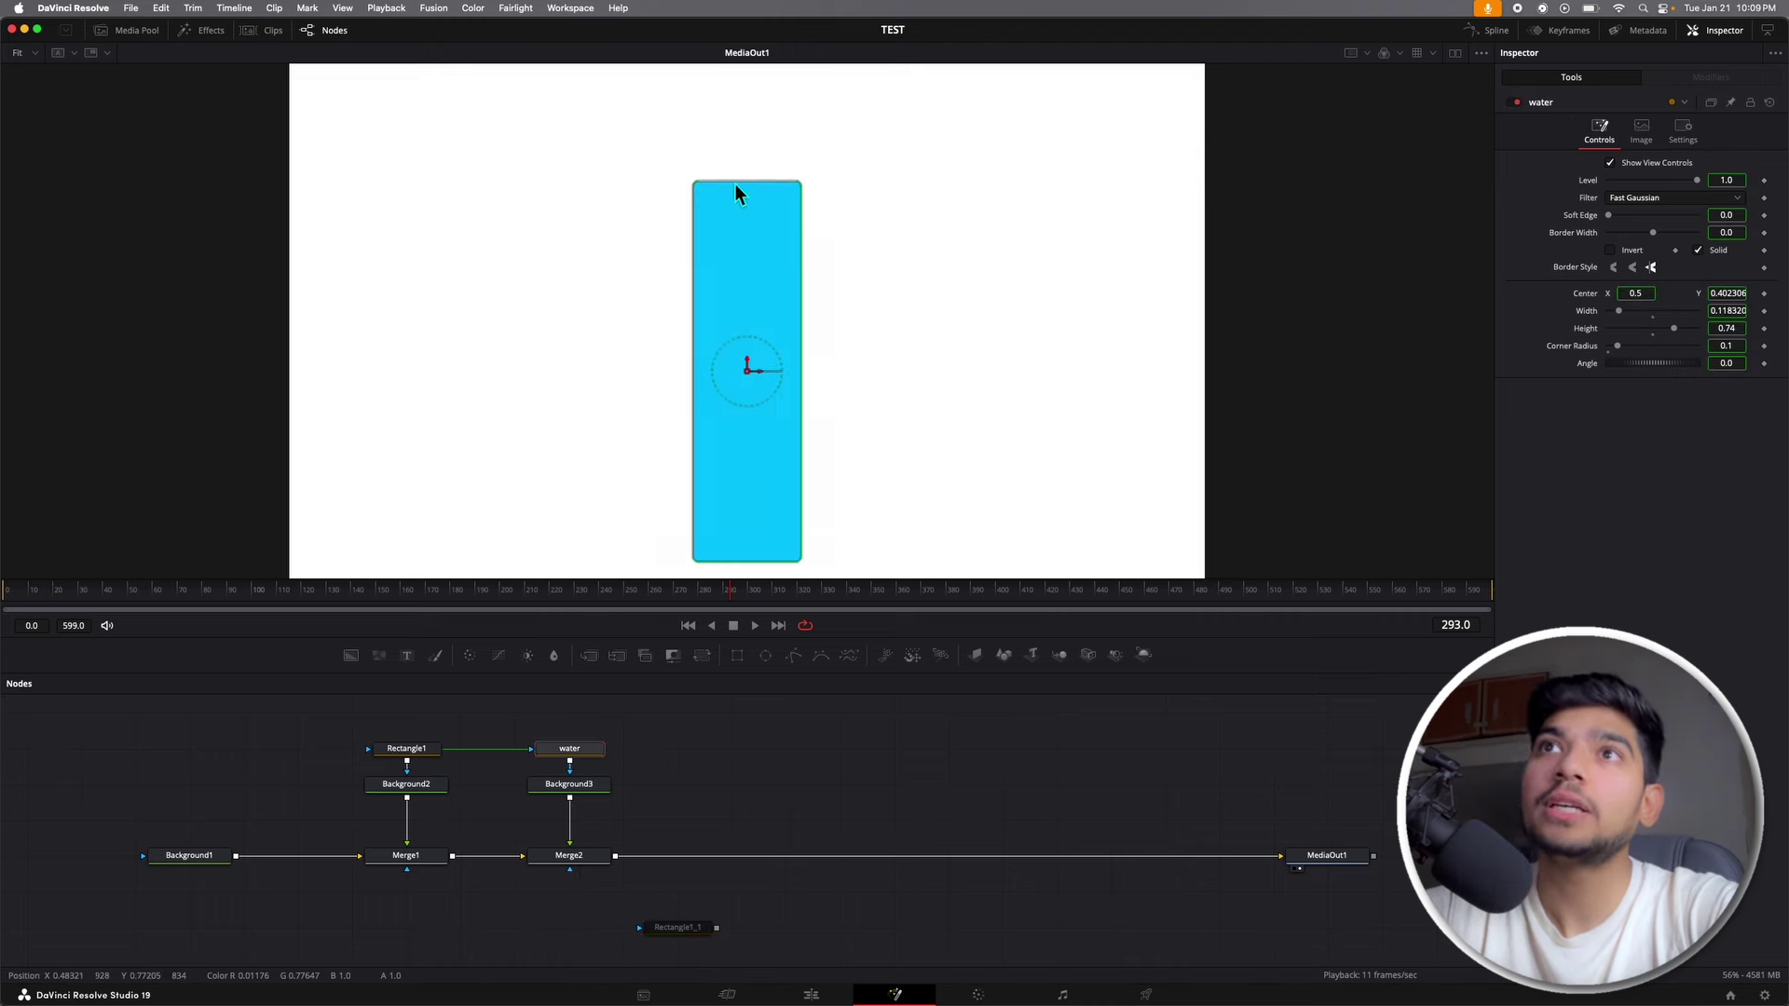
Step: Deinstance the water node's Height, Width, Level and Center parameters from Rectangle1
click(419, 749)
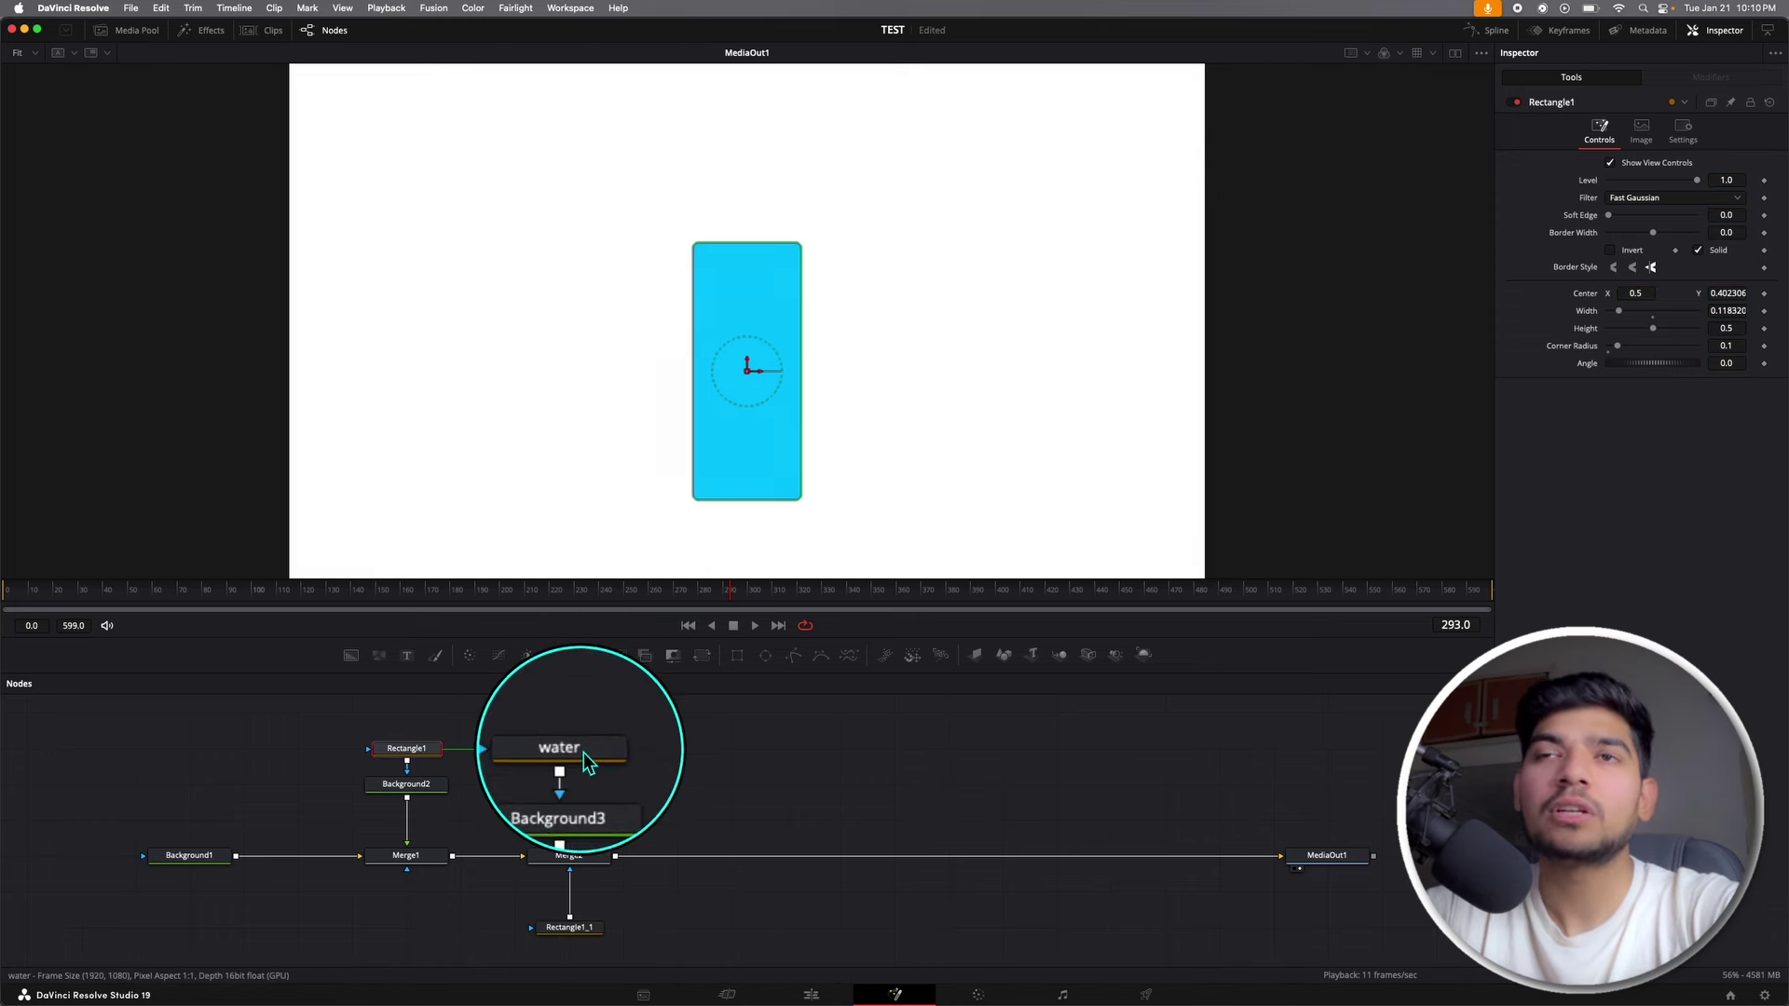
click(579, 751)
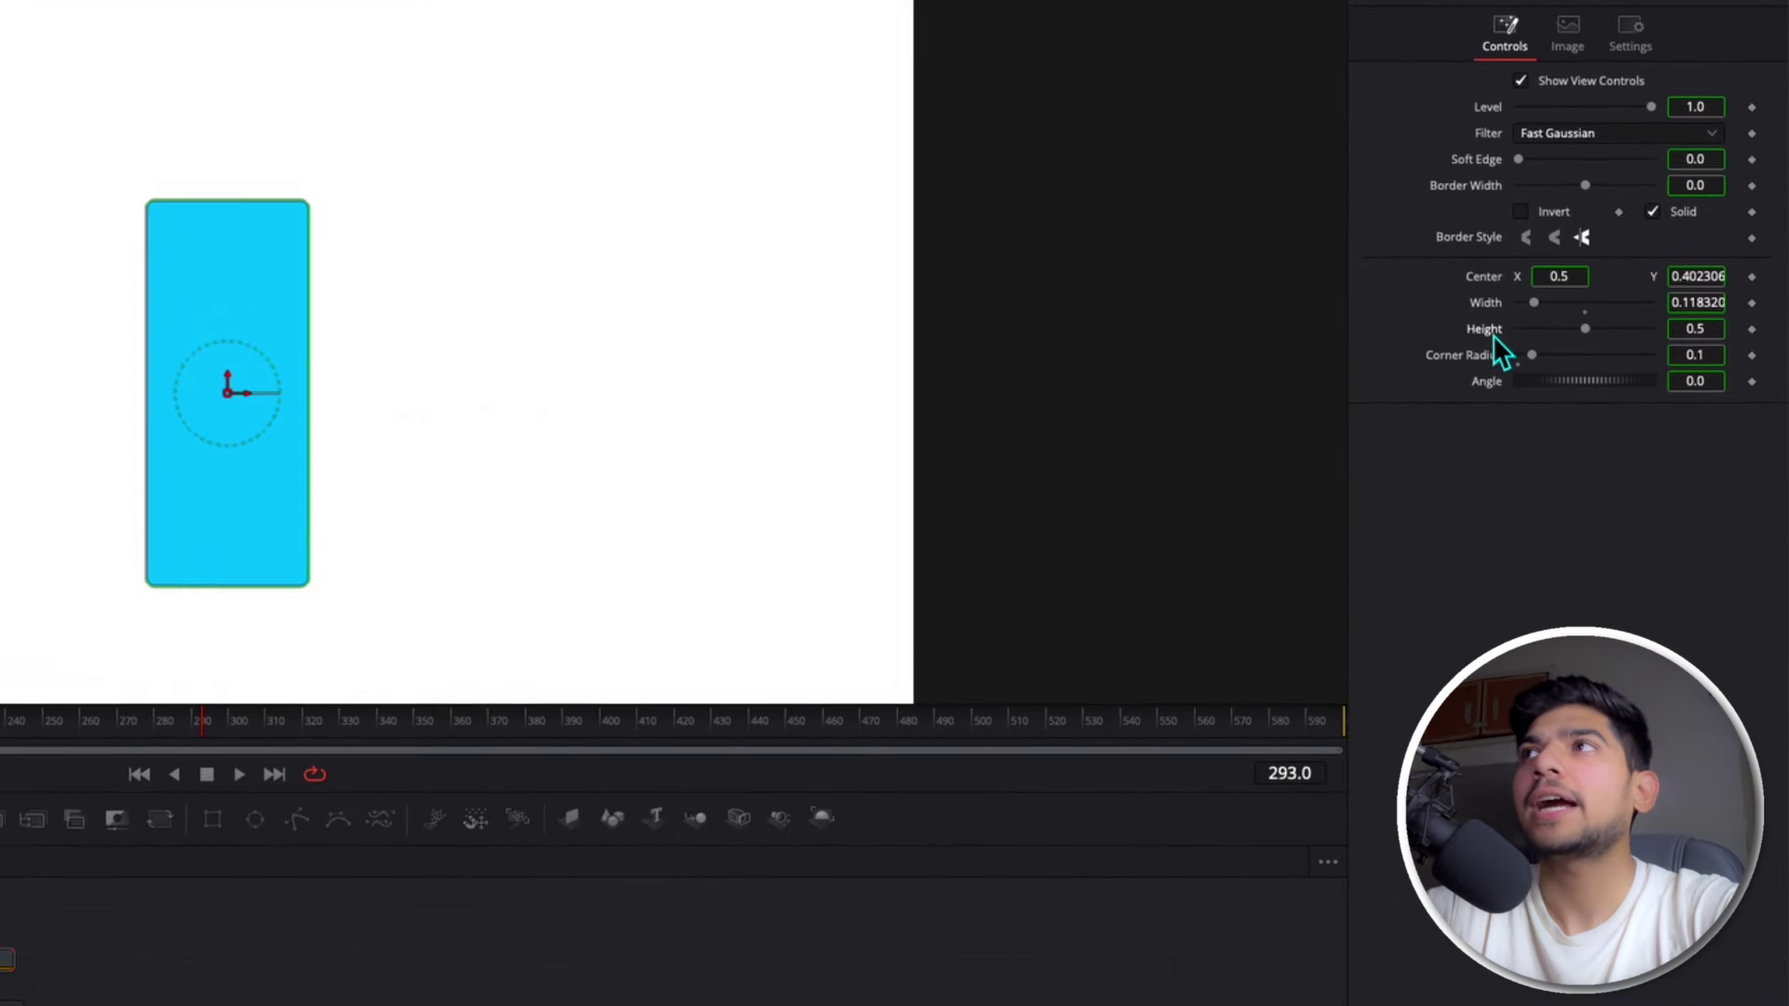
right_click(1491, 333)
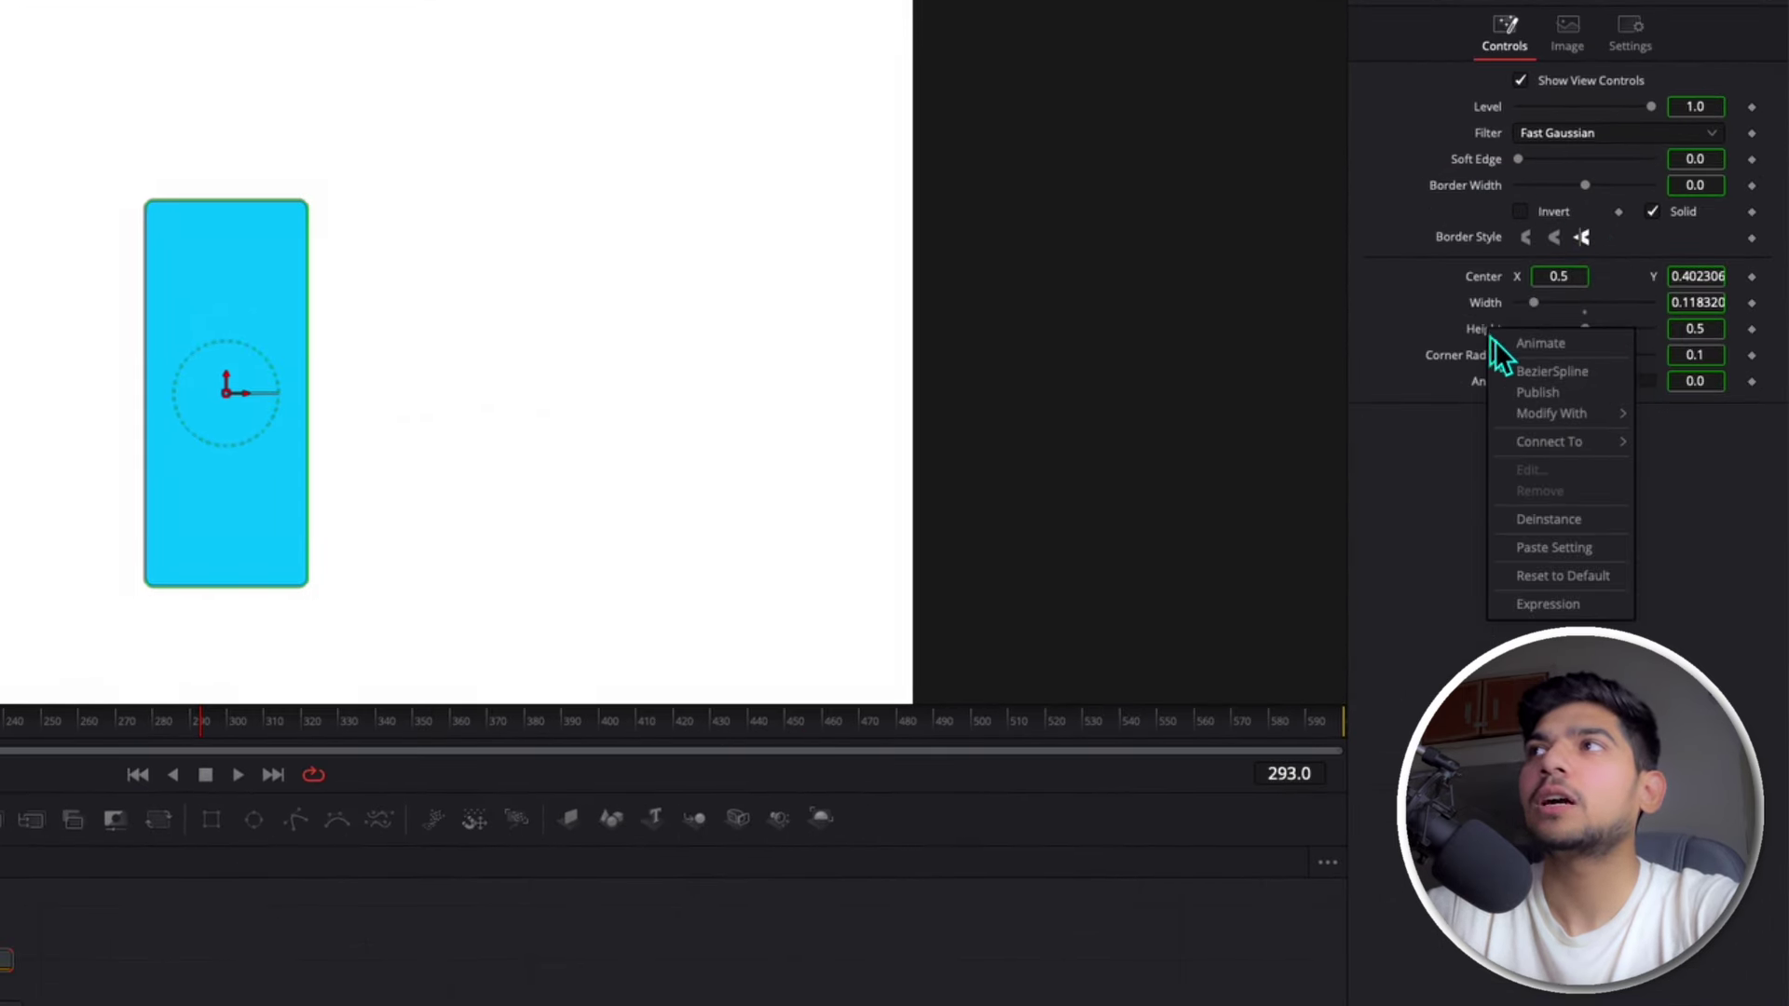
click(1585, 519)
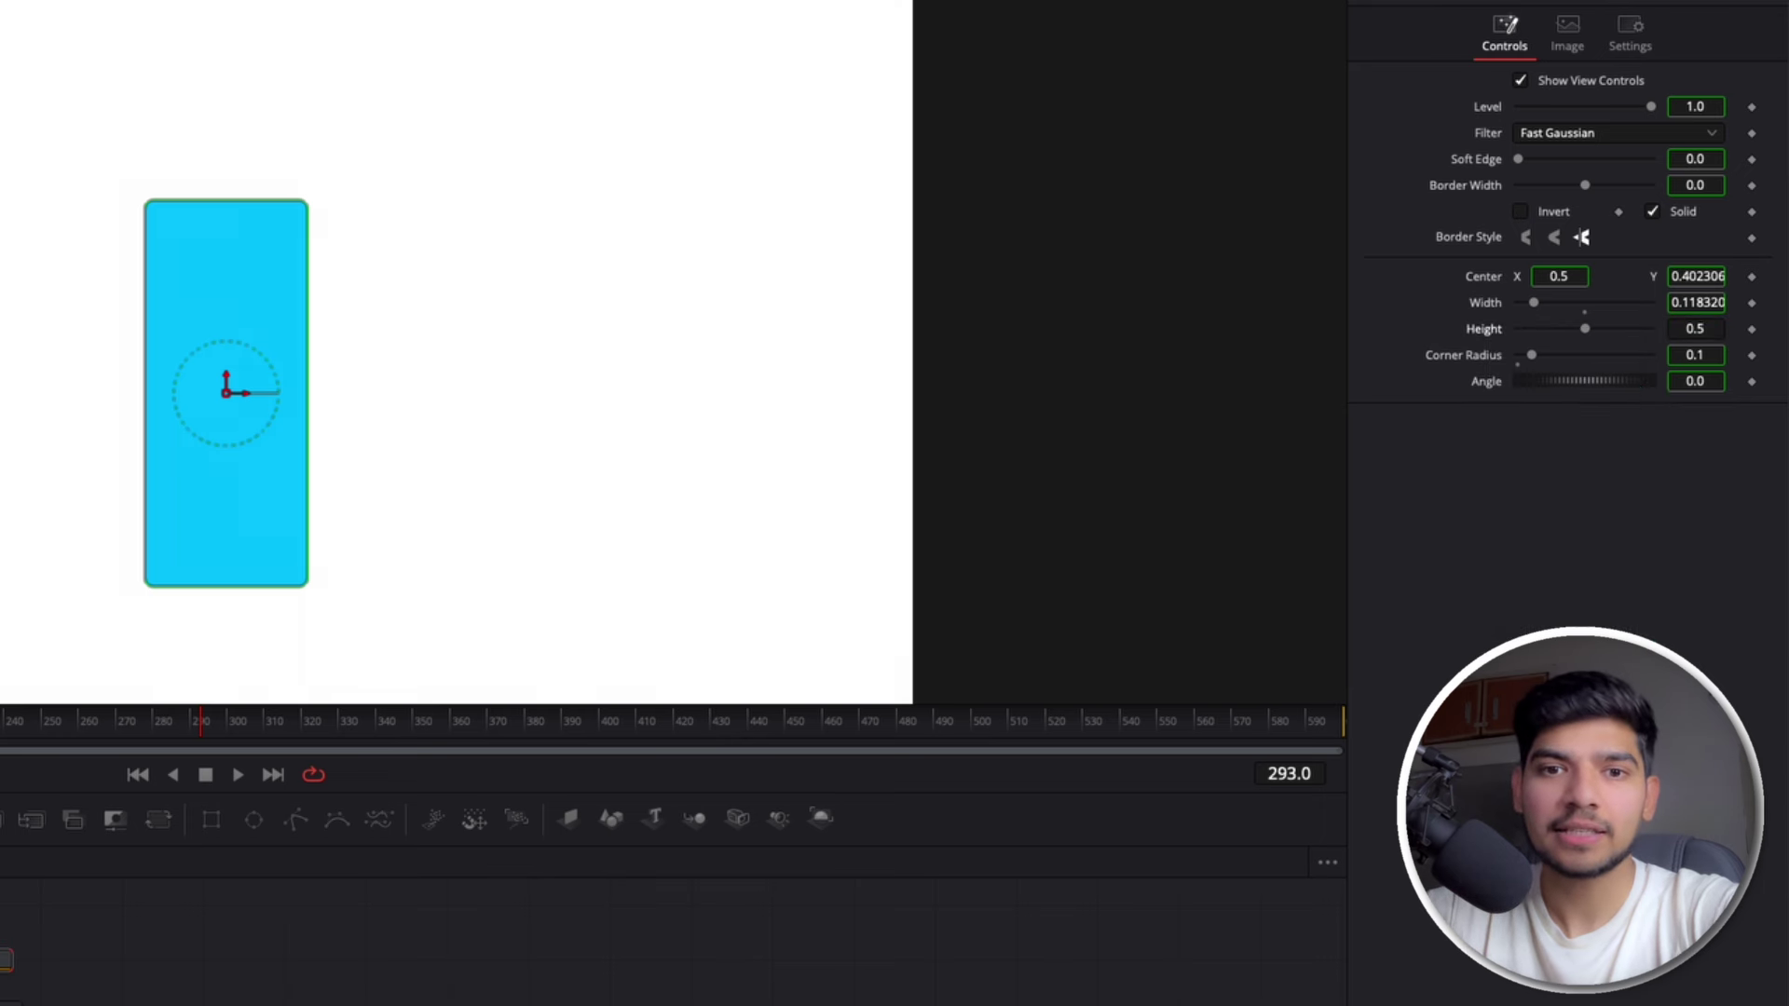
right_click(1491, 309)
click(1558, 496)
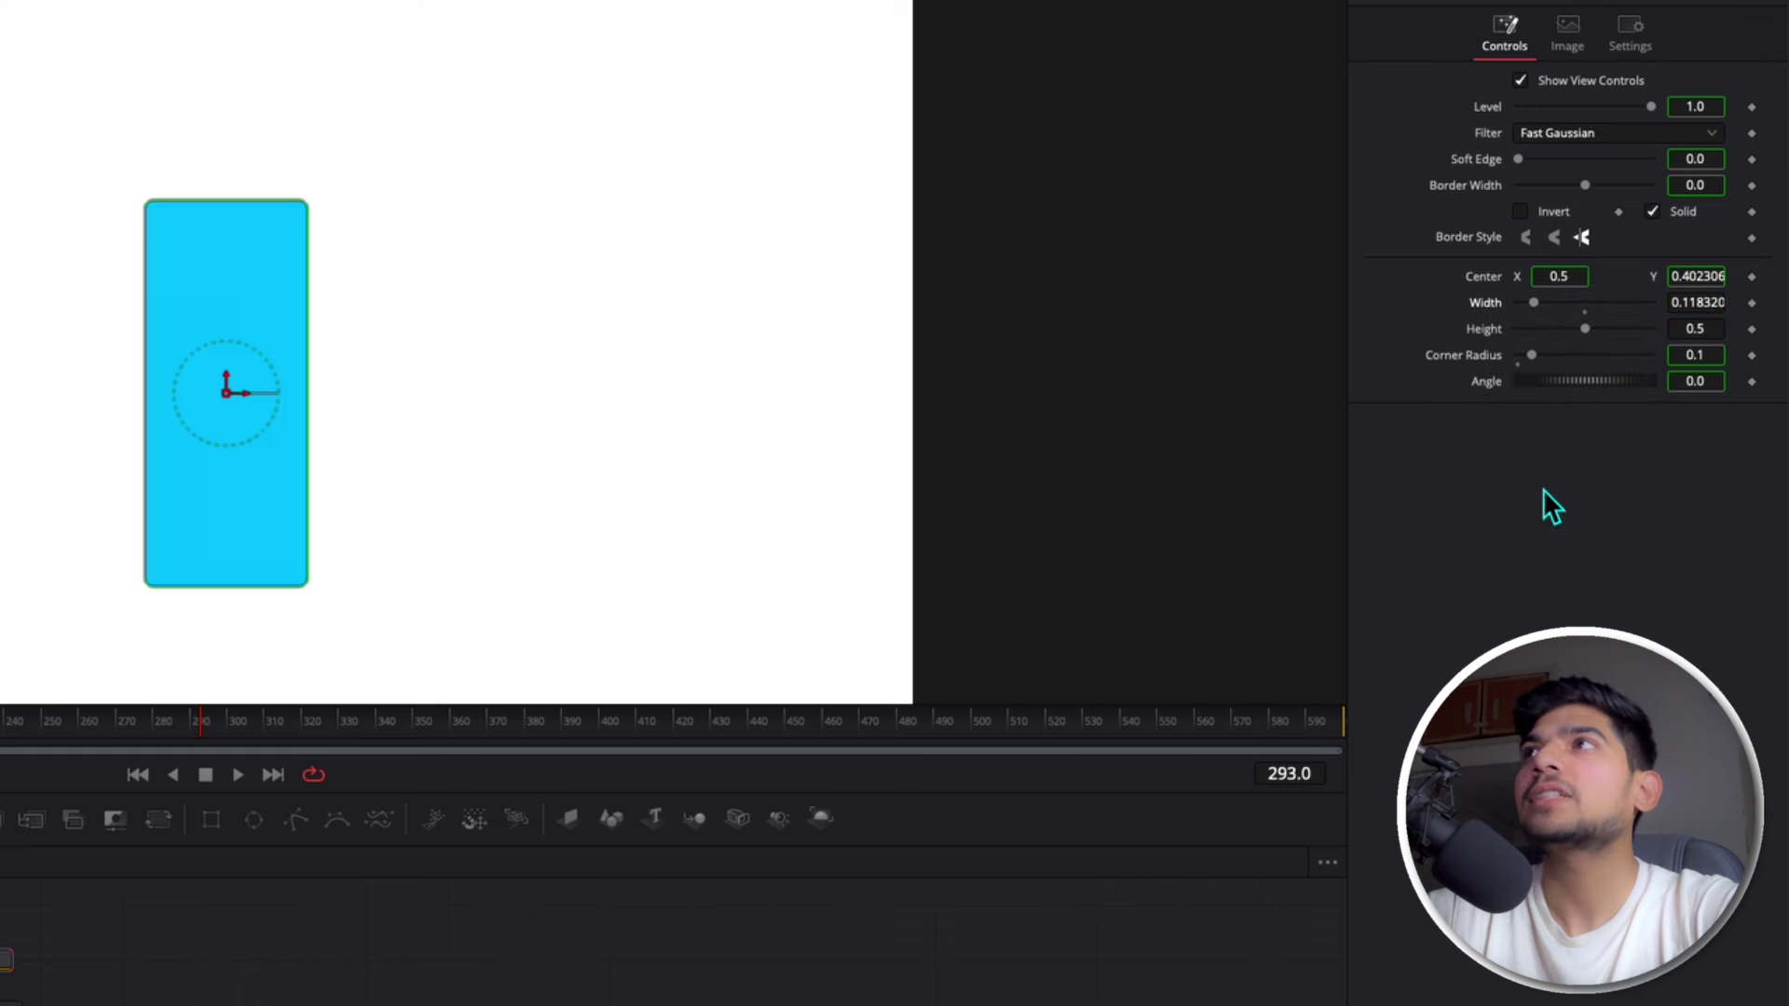
right_click(1491, 118)
click(1542, 296)
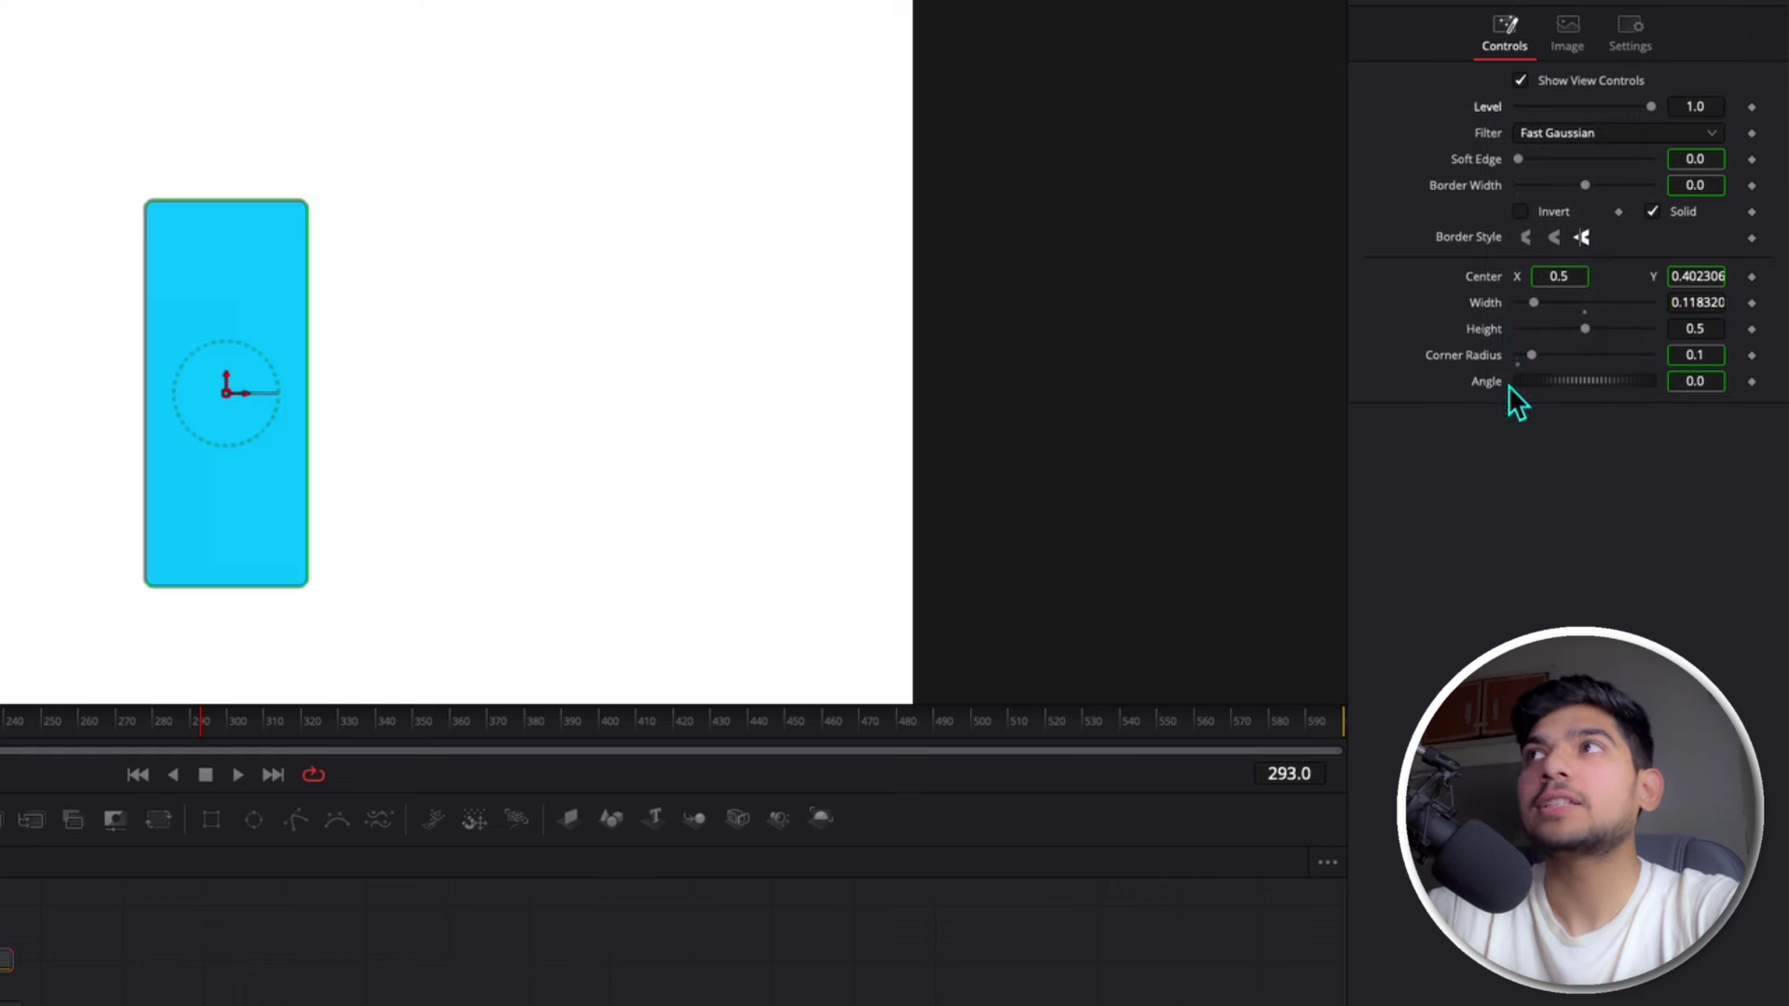
right_click(1496, 284)
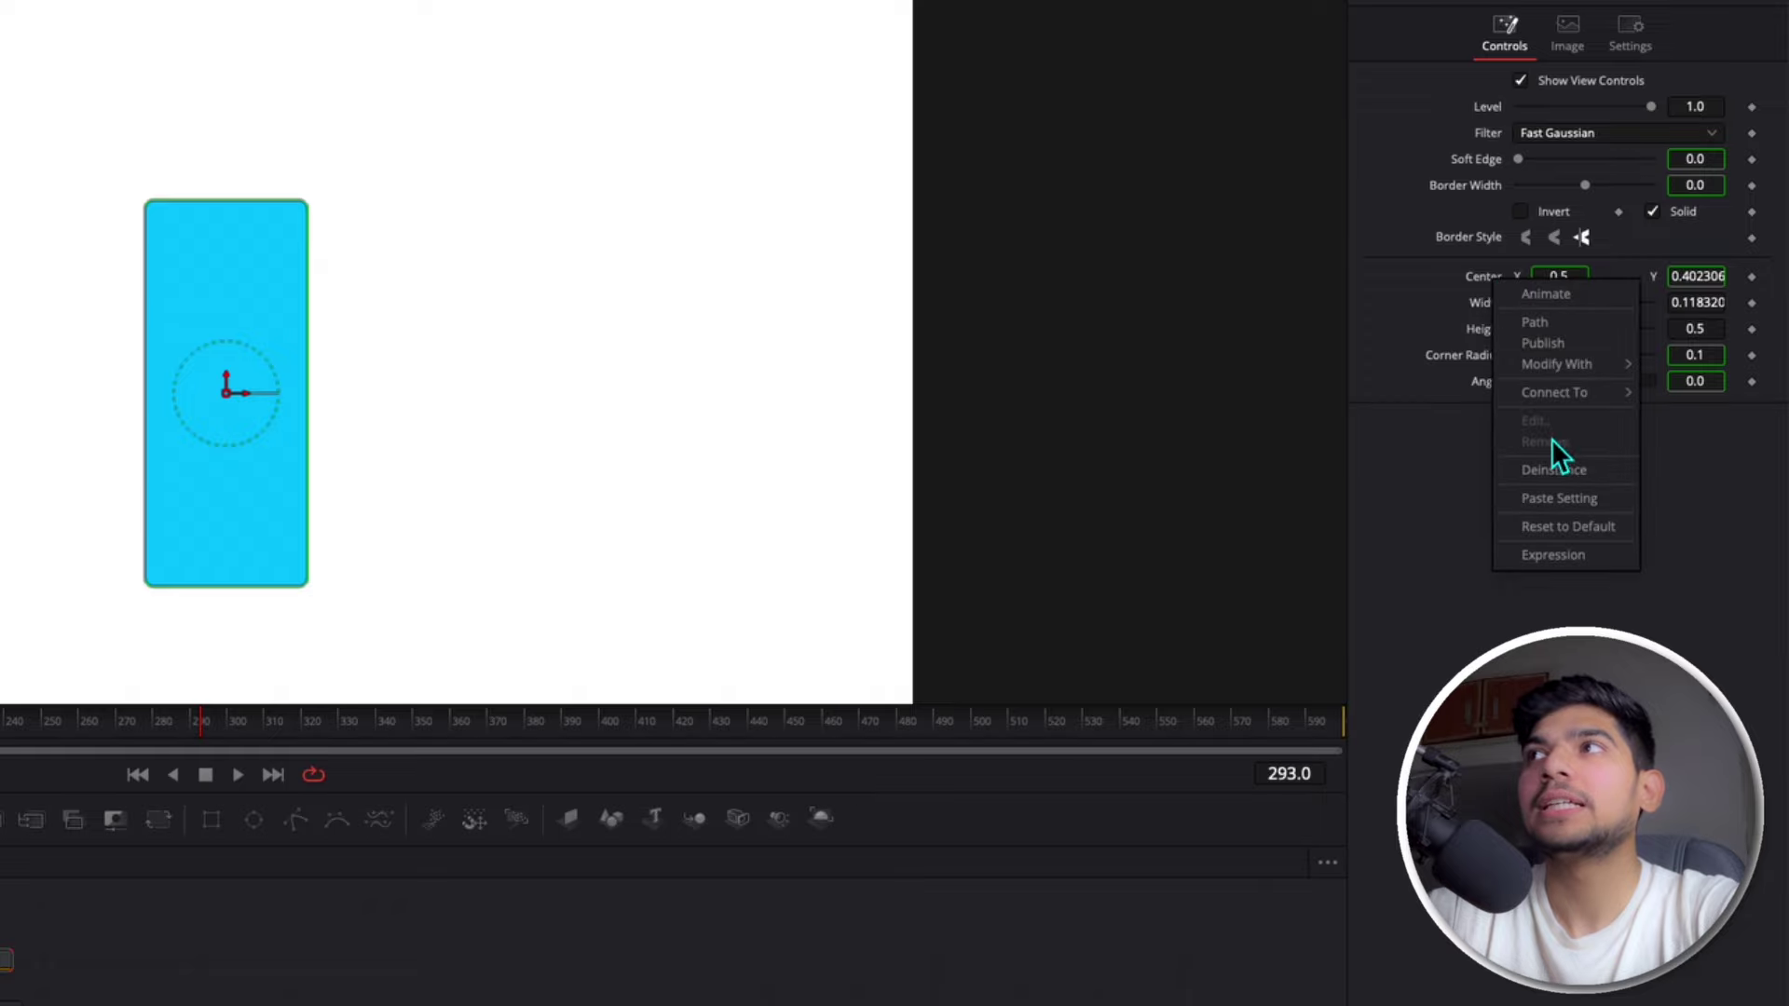
click(1562, 466)
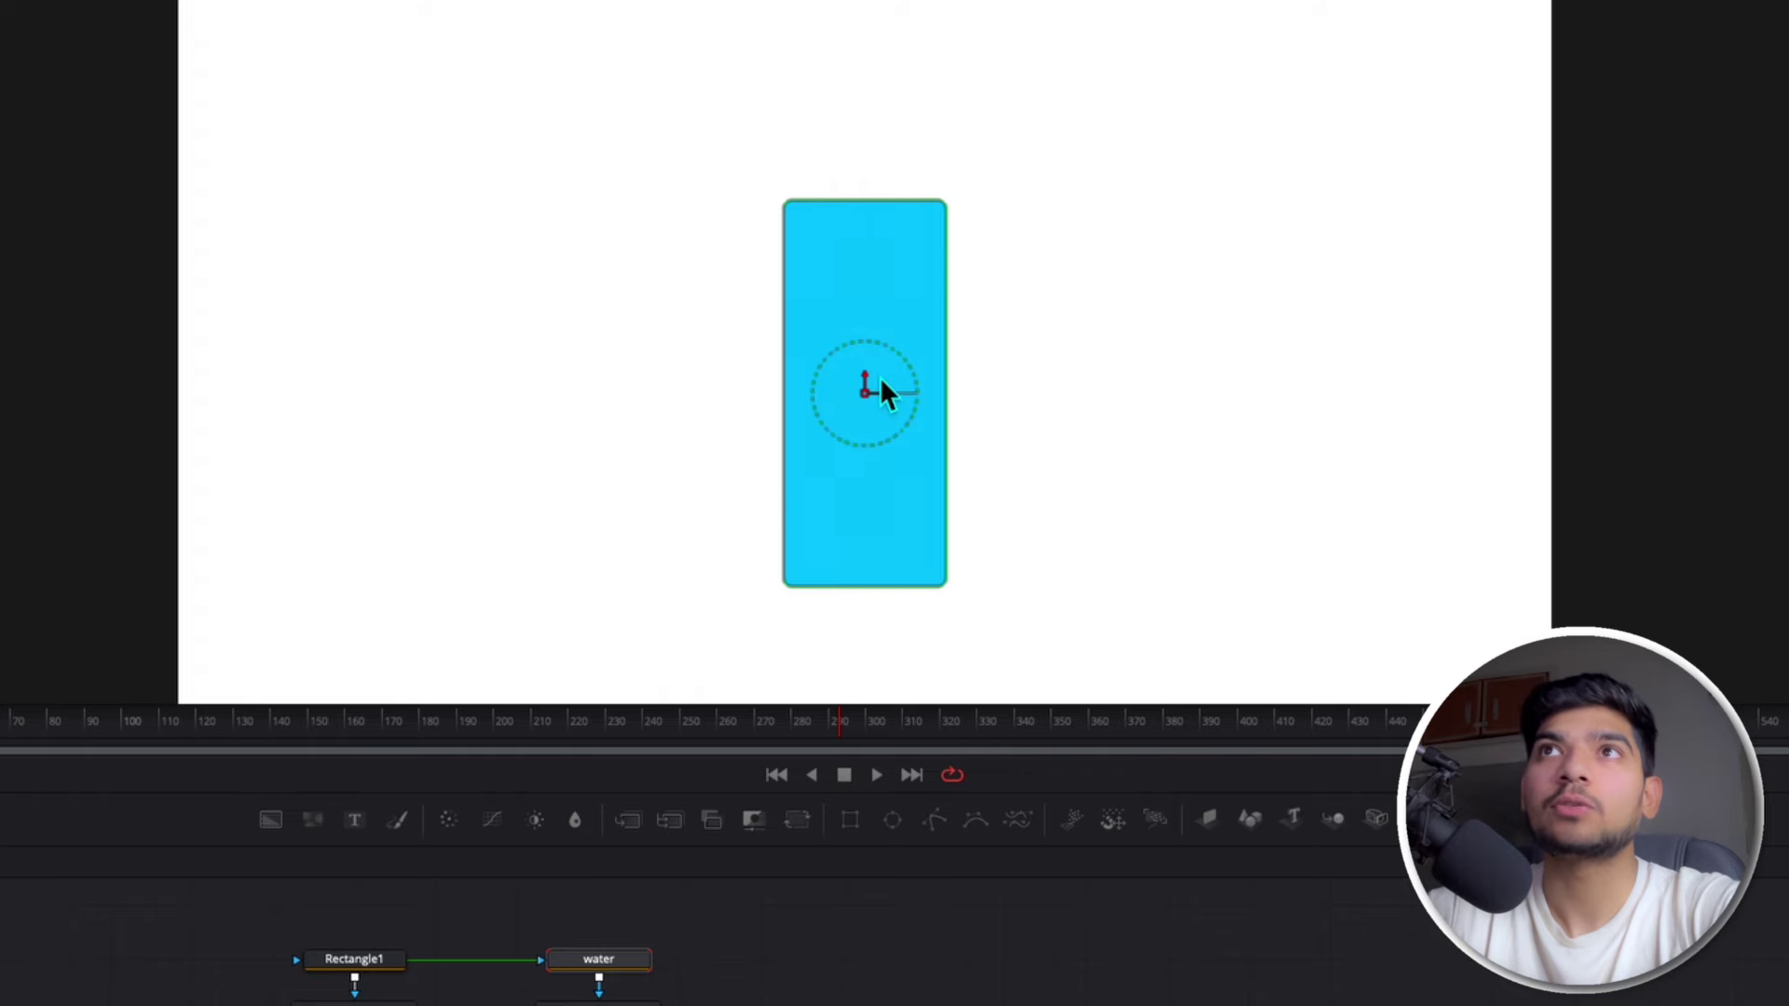
Step: Try lowering the water rectangle so that it fills only about the lower half of the container
drag(869, 375, 868, 585)
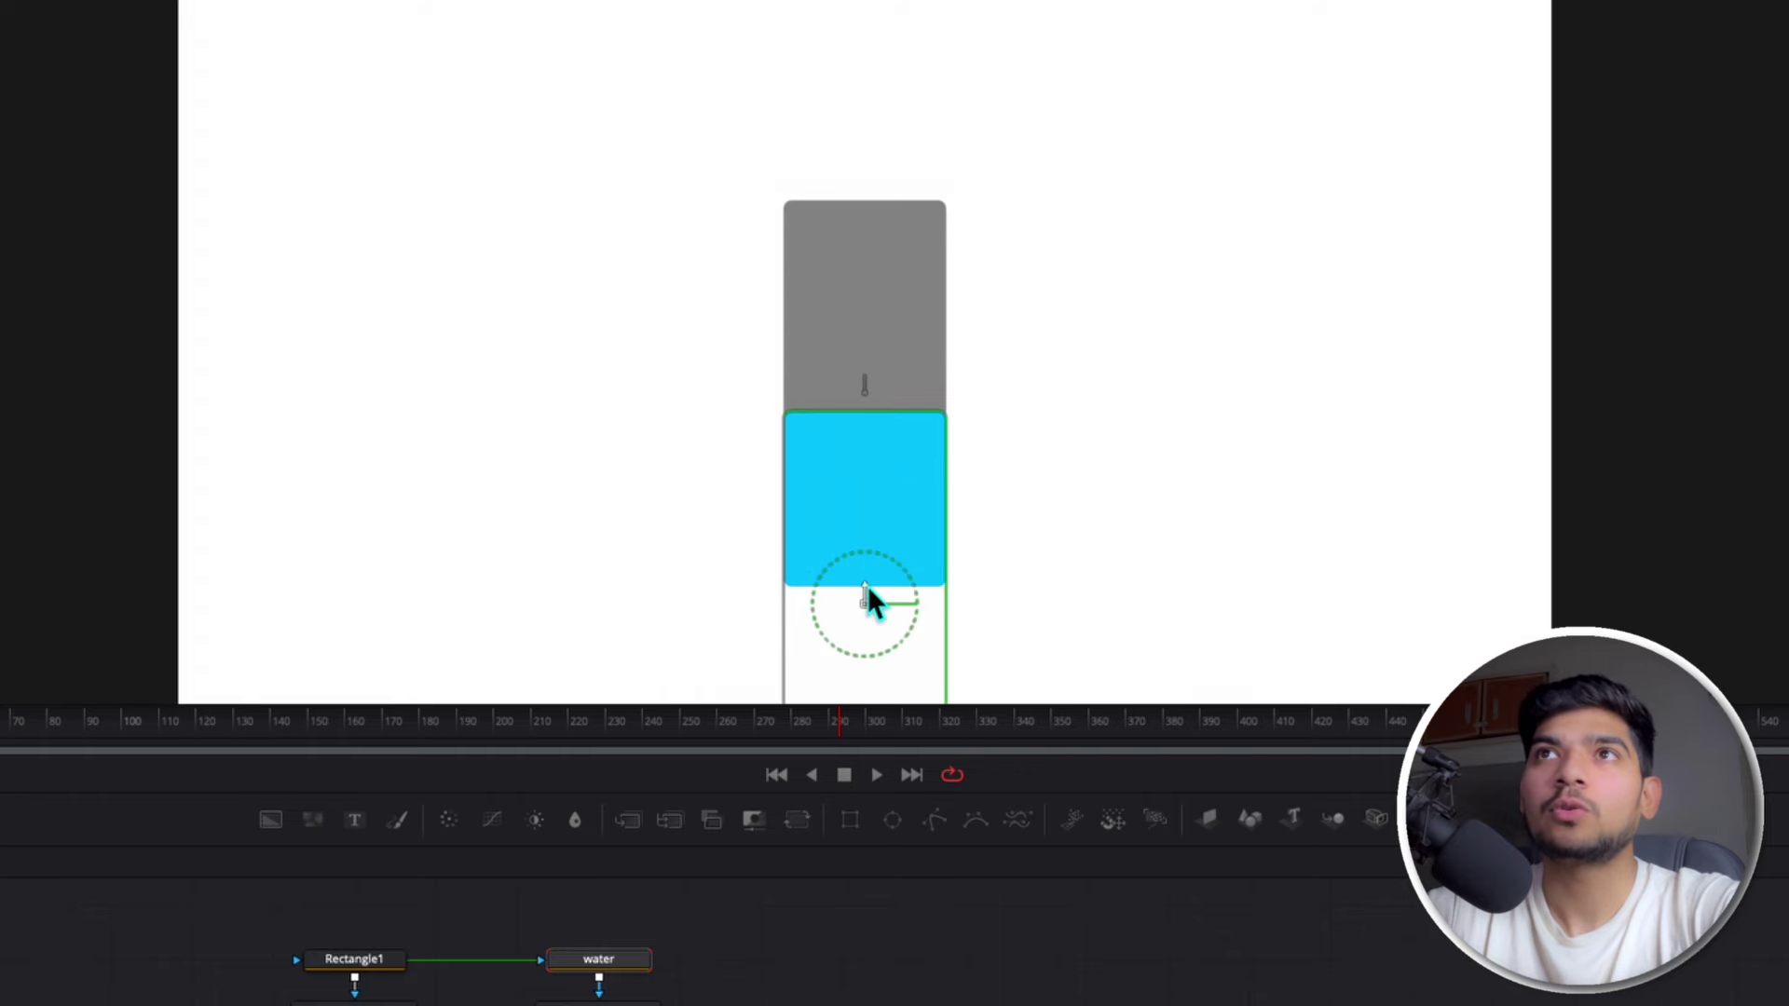
scroll(853, 473, down, 2)
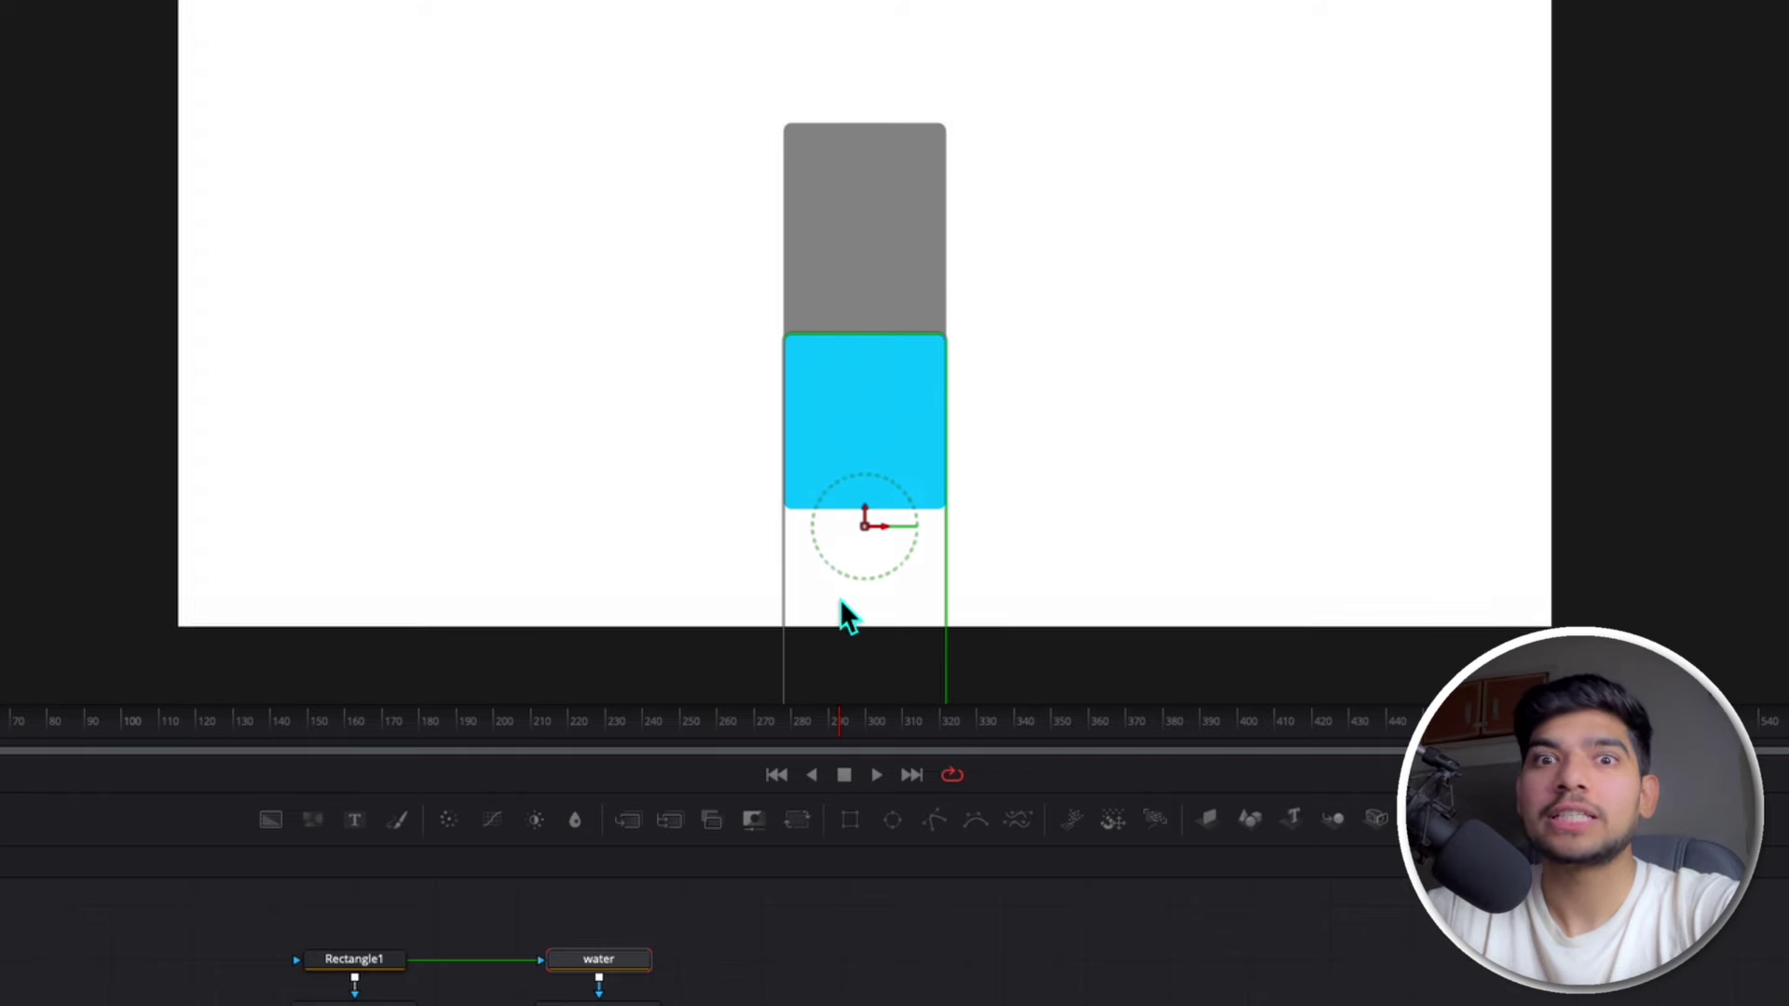
scroll(843, 617, up, 3)
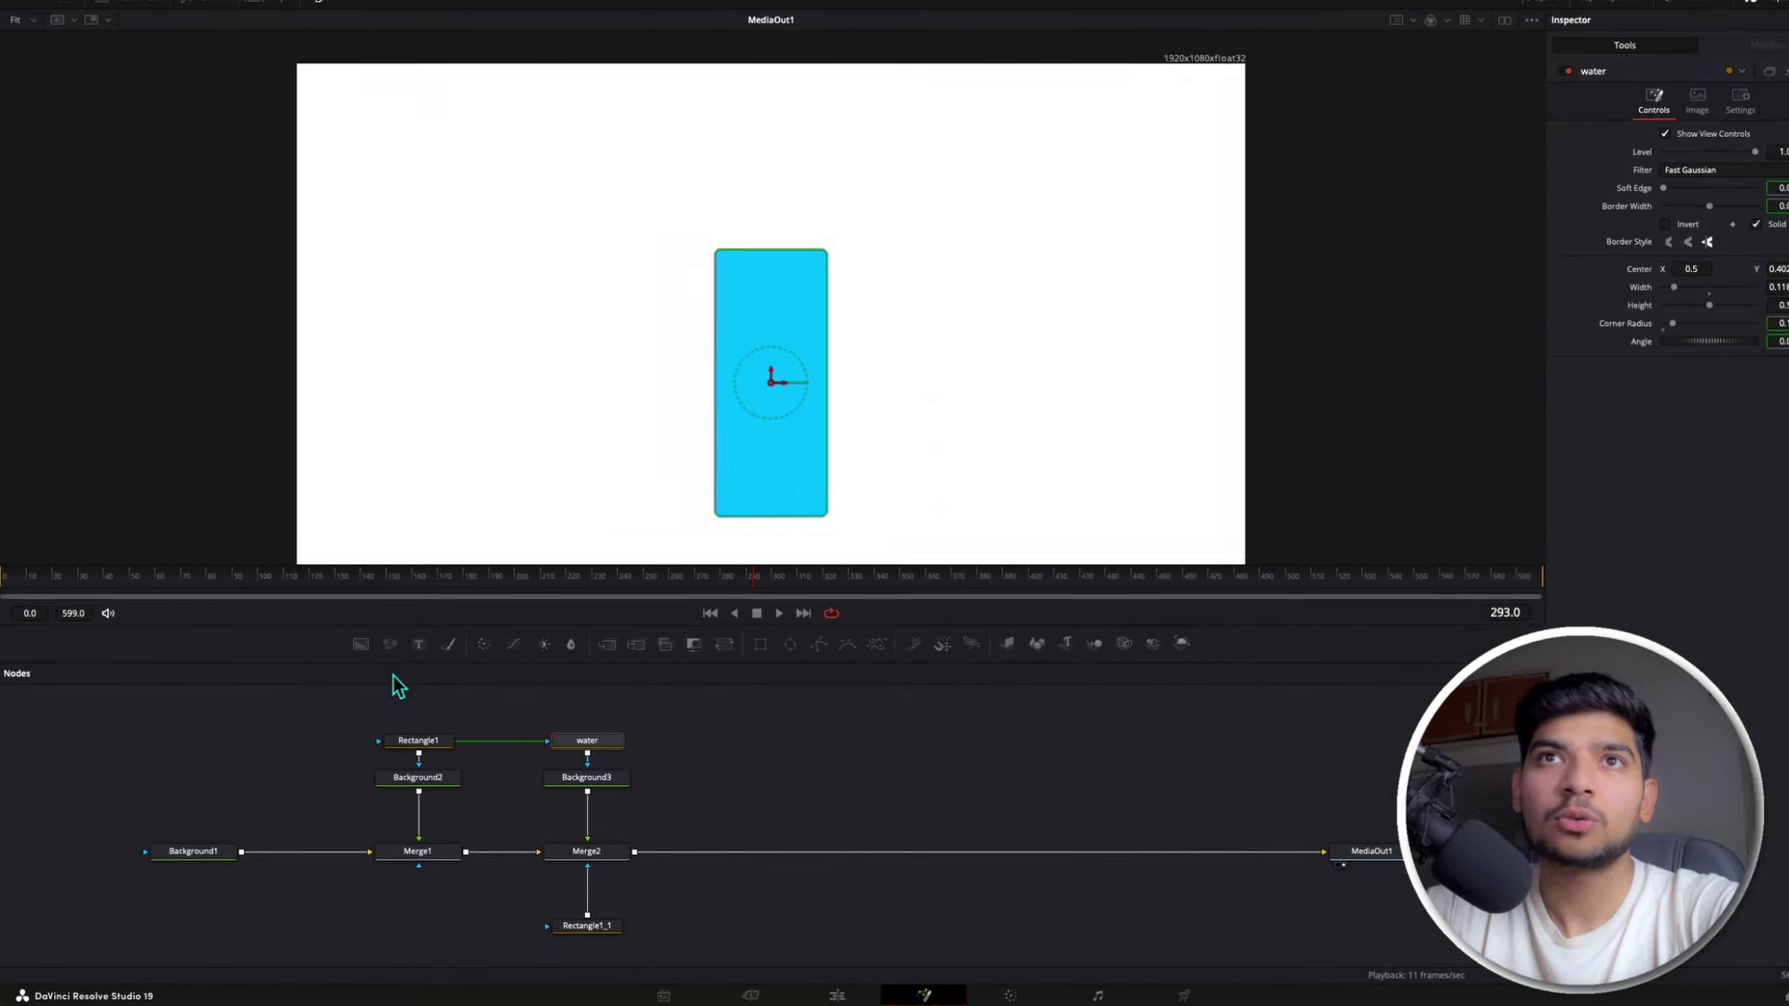
Step: Add a Fast Noise node to the right of Background3, above the line from Merge2 to the output
drag(535, 501, 1072, 746)
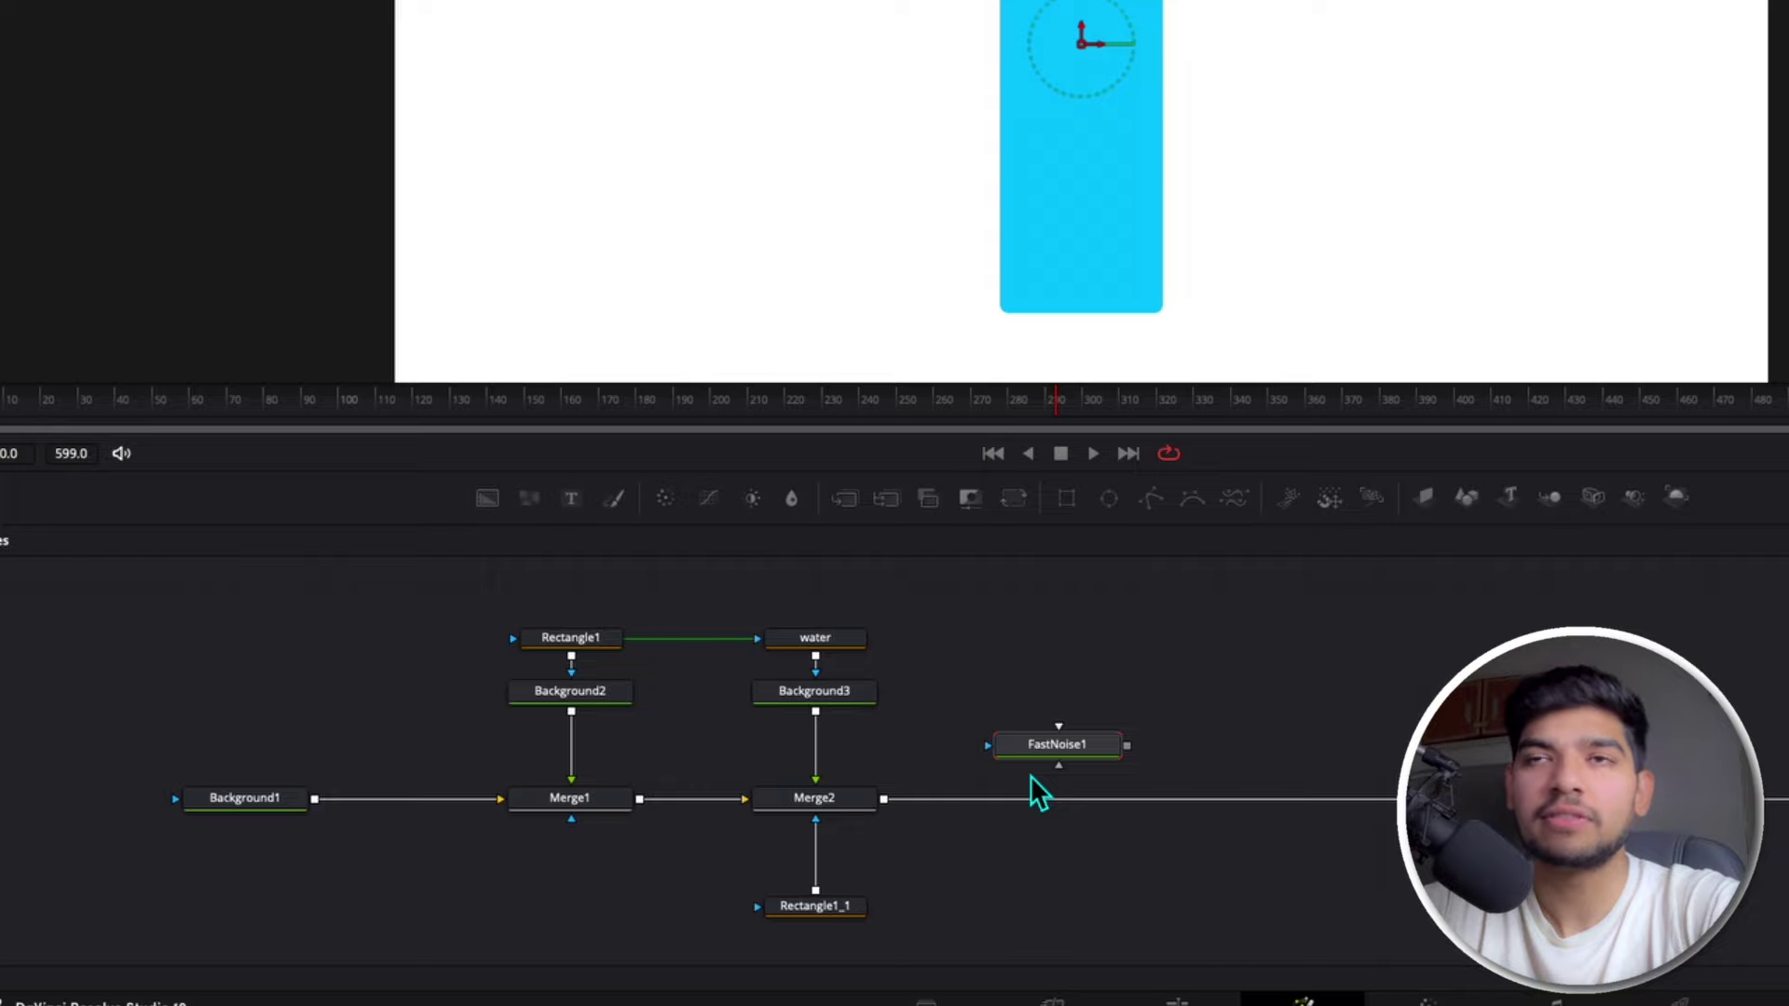
Step: Insert a Displace node after Background3 and connect the FastNoise1 output to its foreground input
click(843, 709)
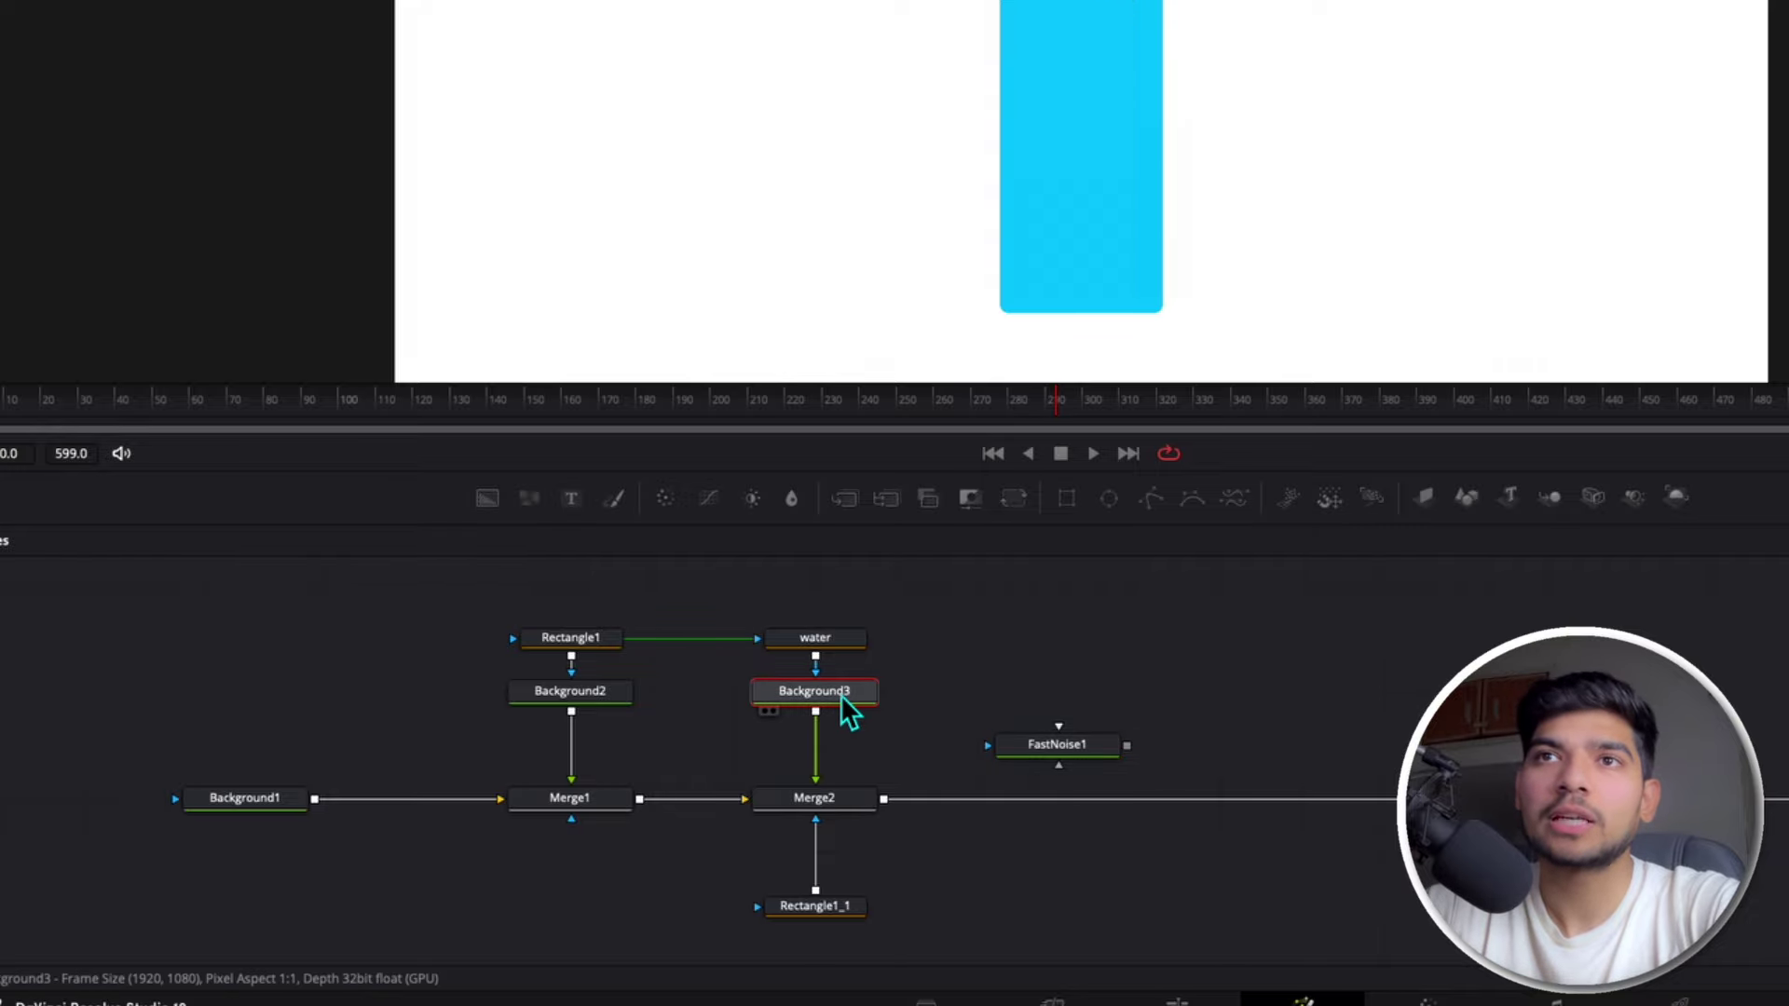
key(shift+space)
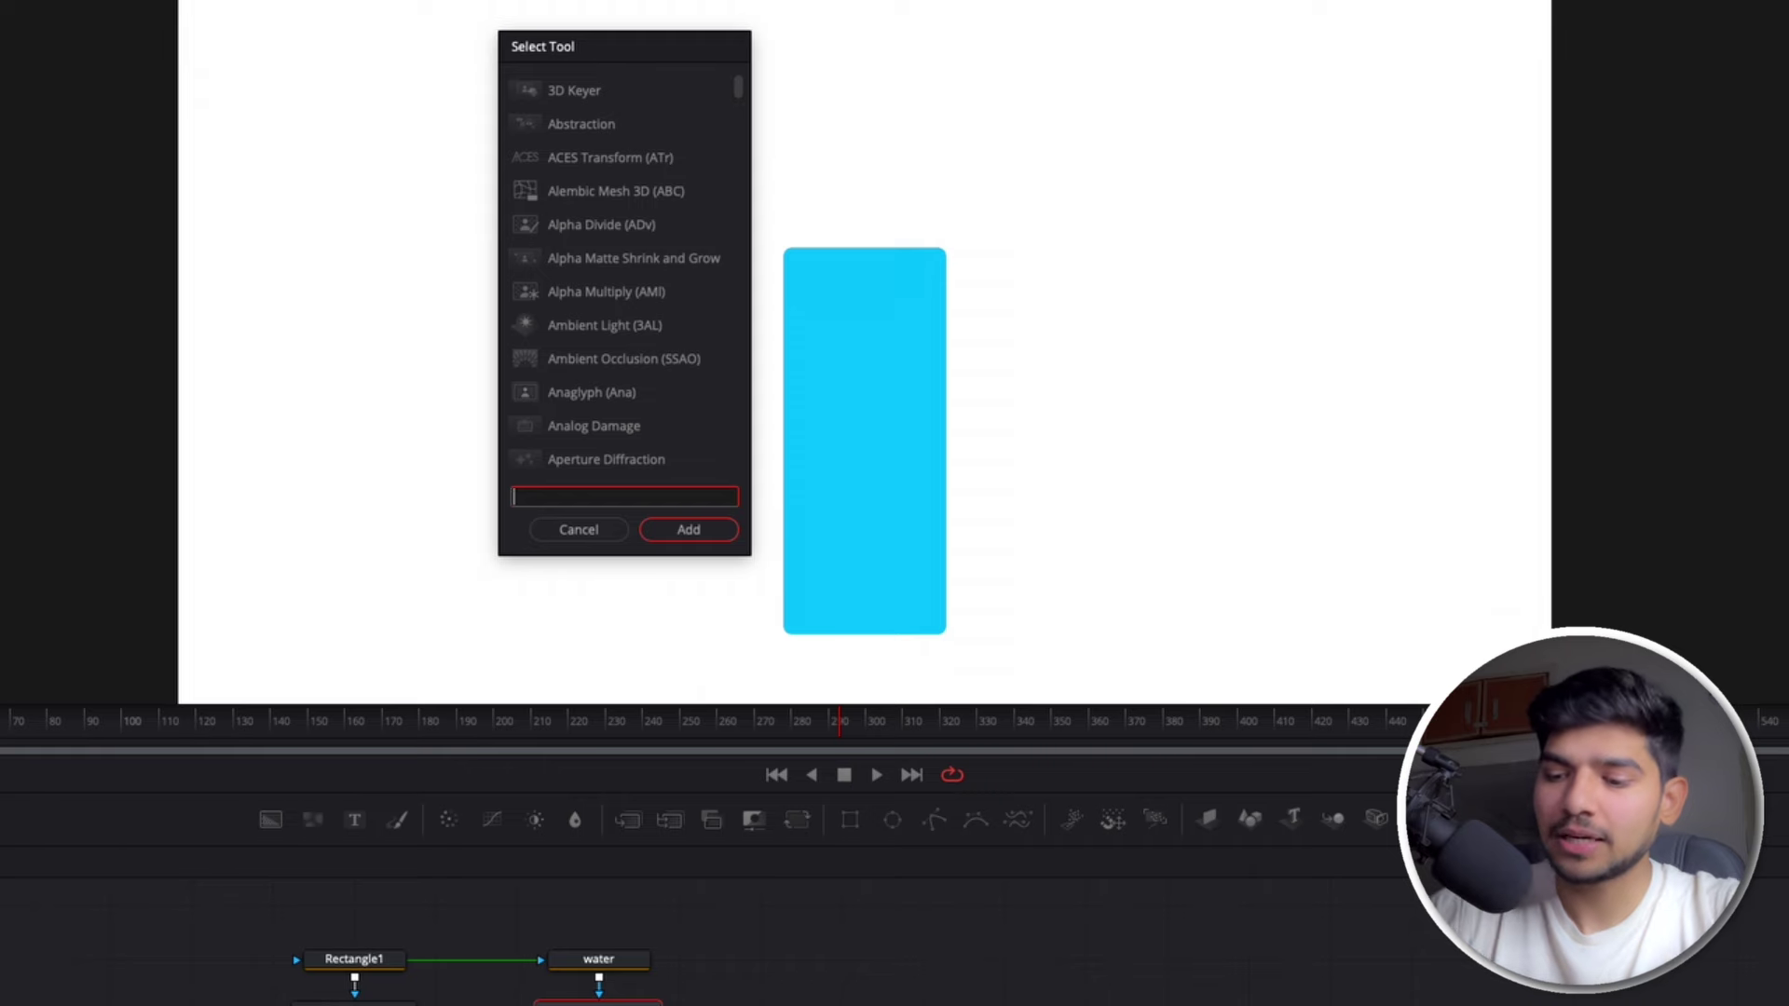
text(displa)
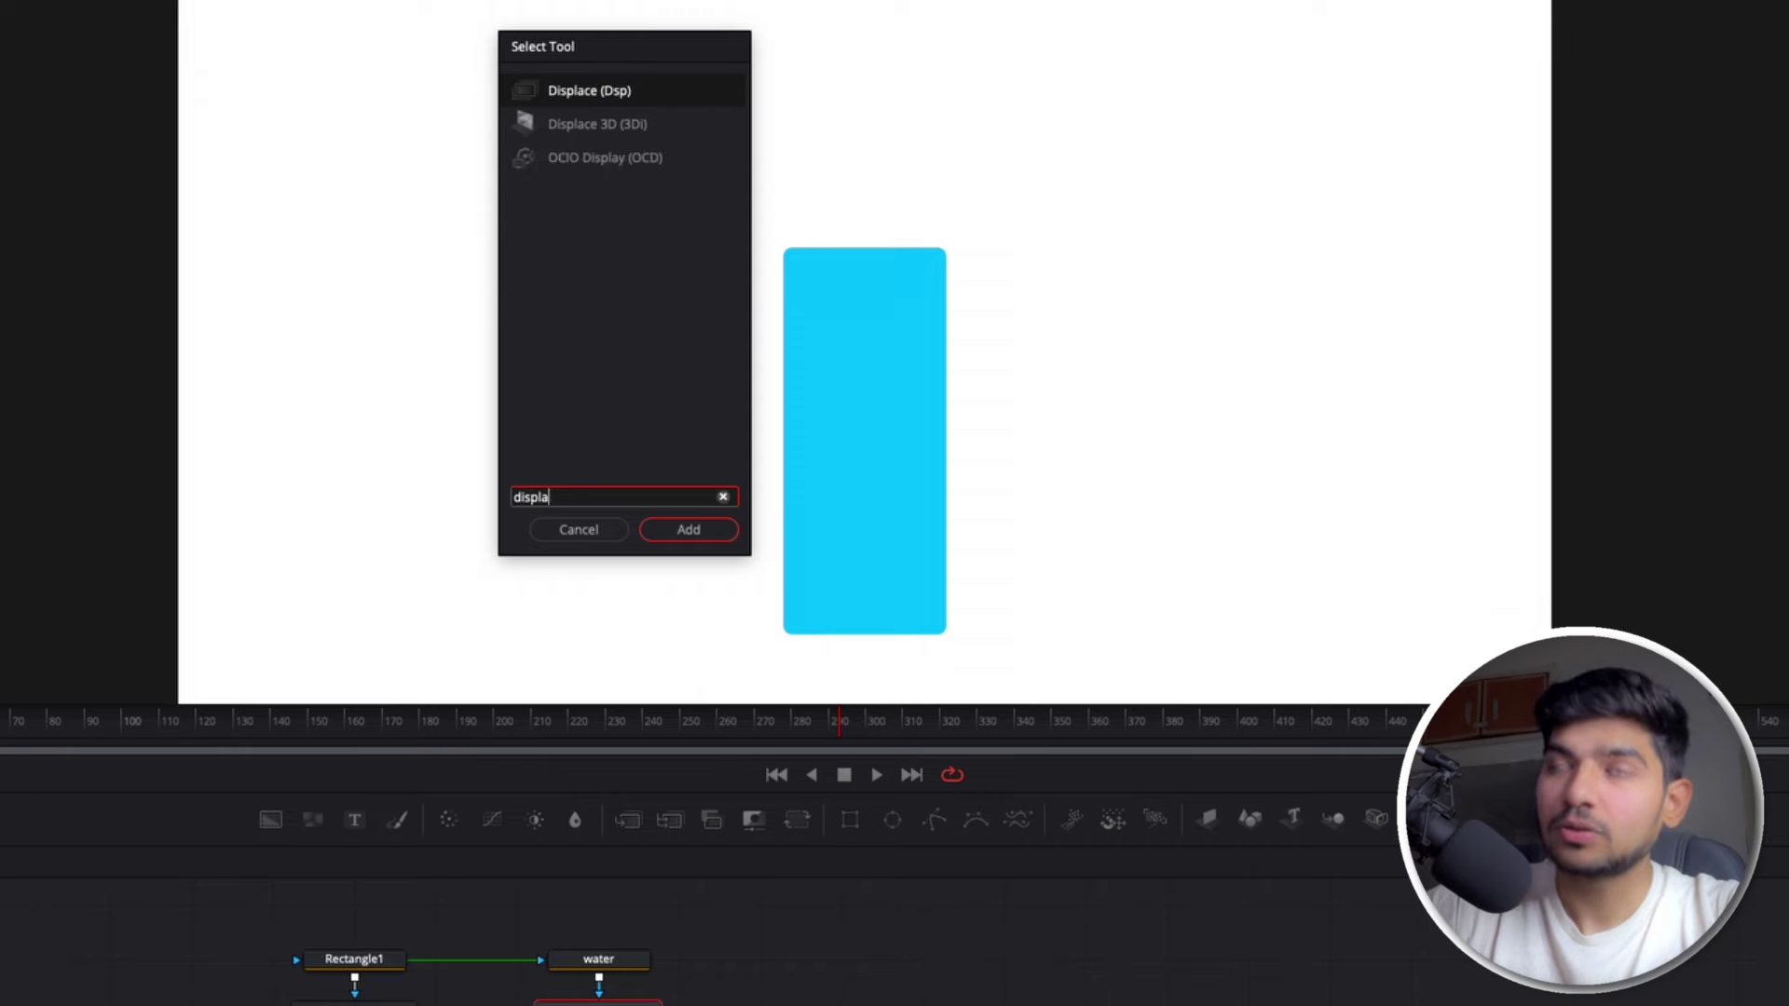
text(ce)
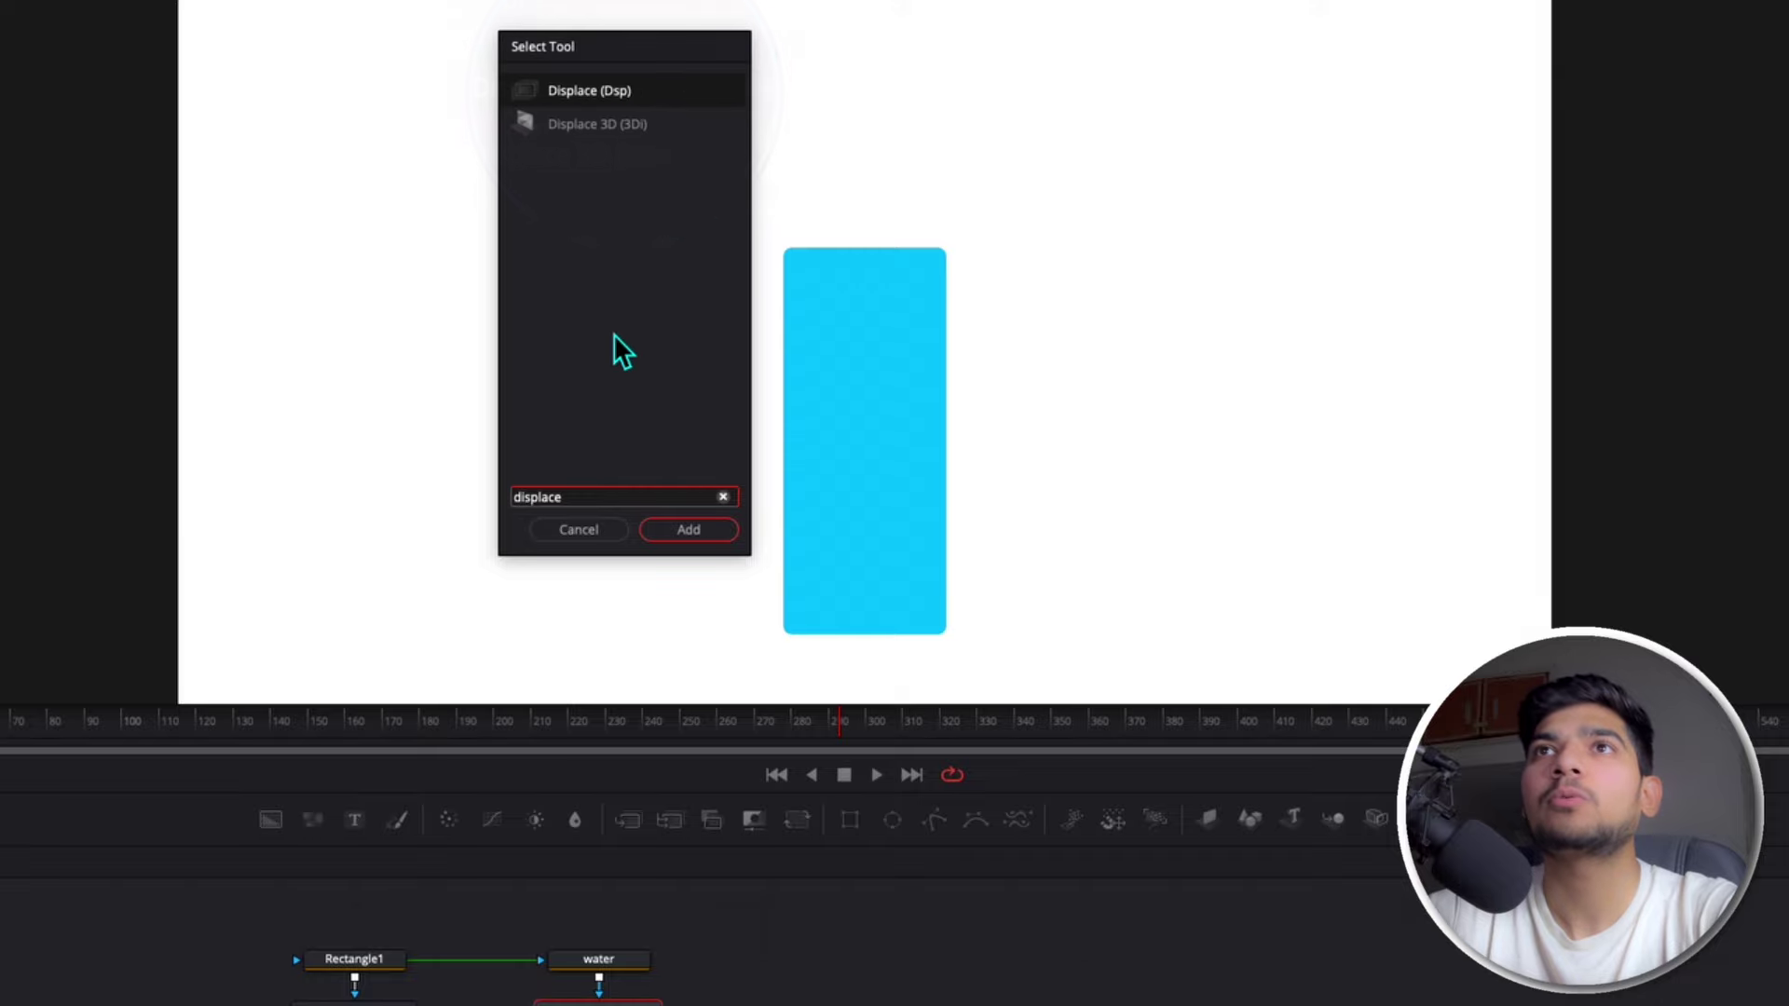
click(697, 530)
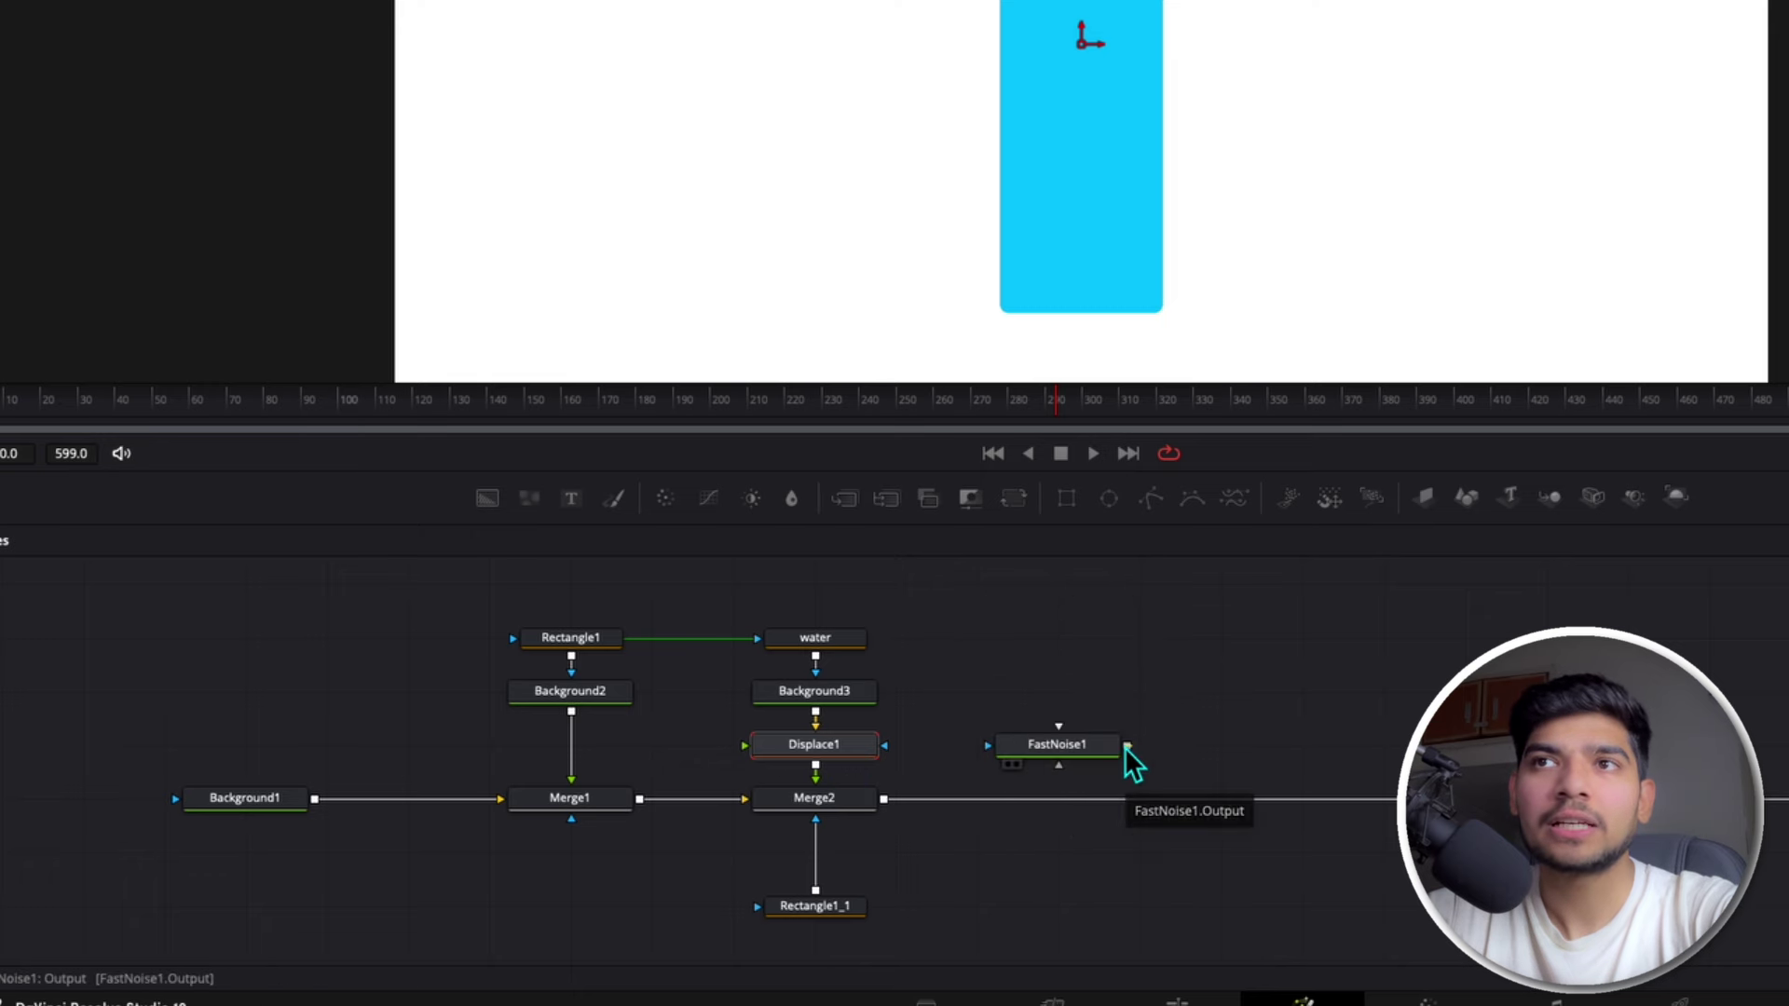
drag(1130, 751, 808, 762)
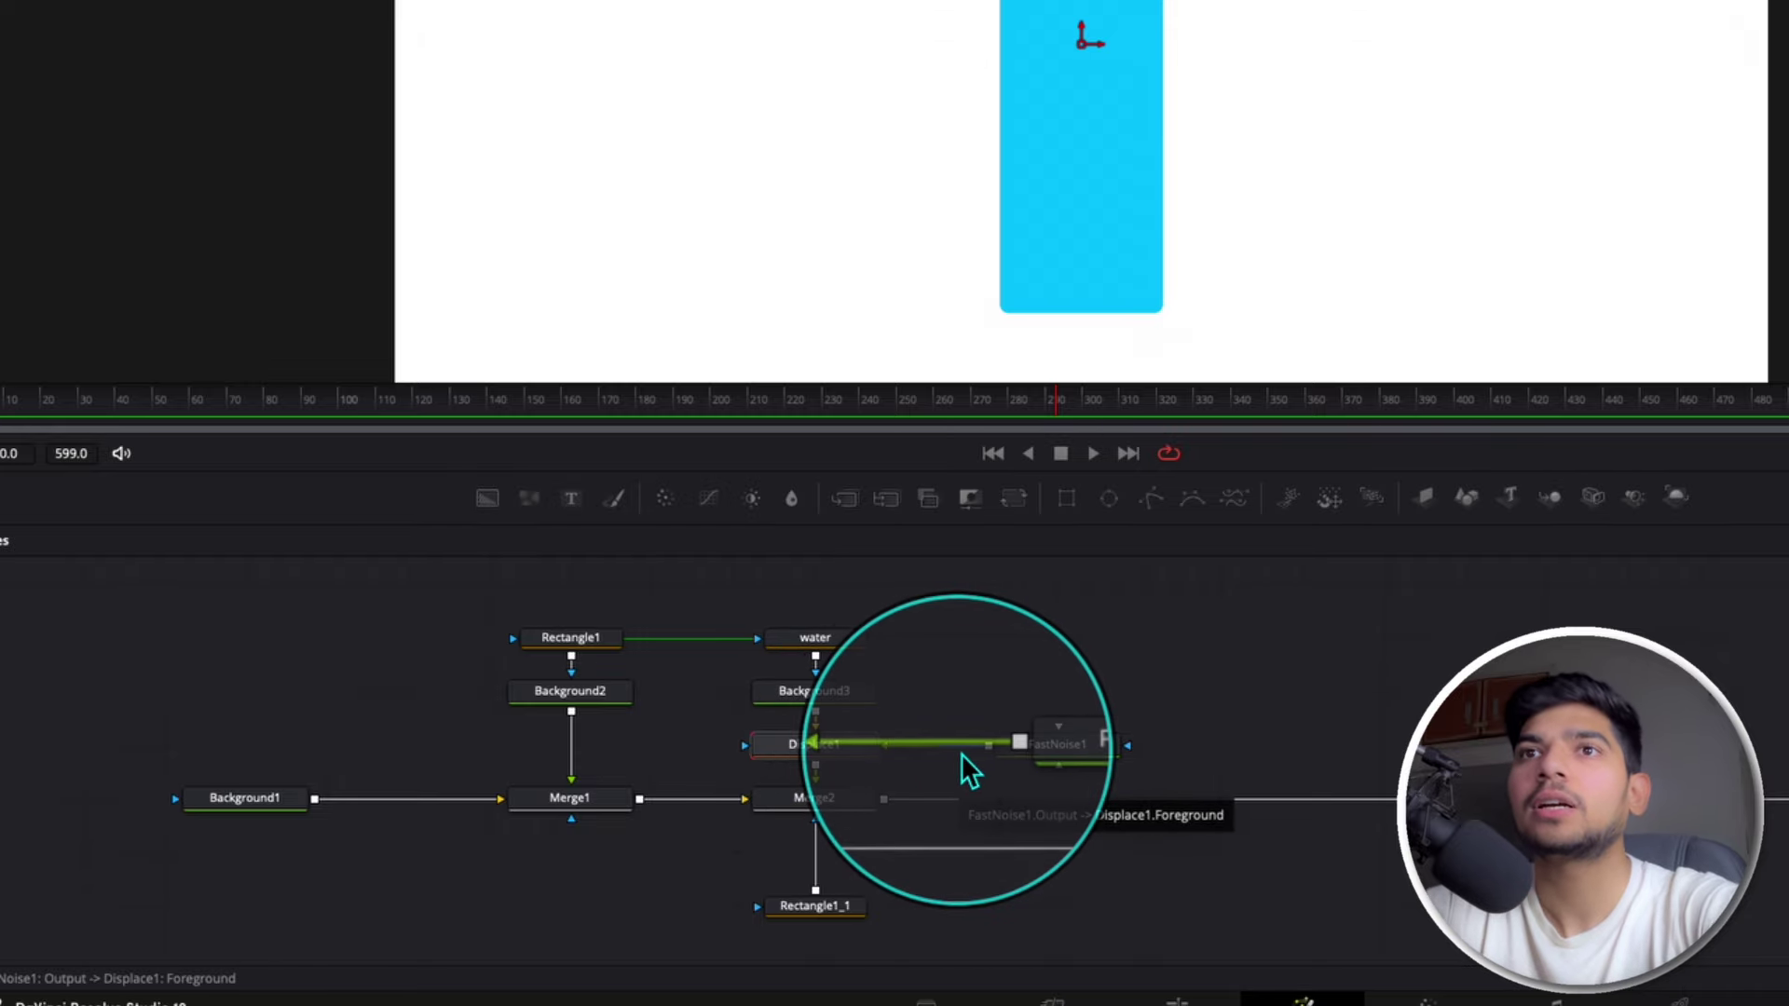
Step: Set the Displace1 node's type to XY and its Y Refraction to -0.01
click(843, 745)
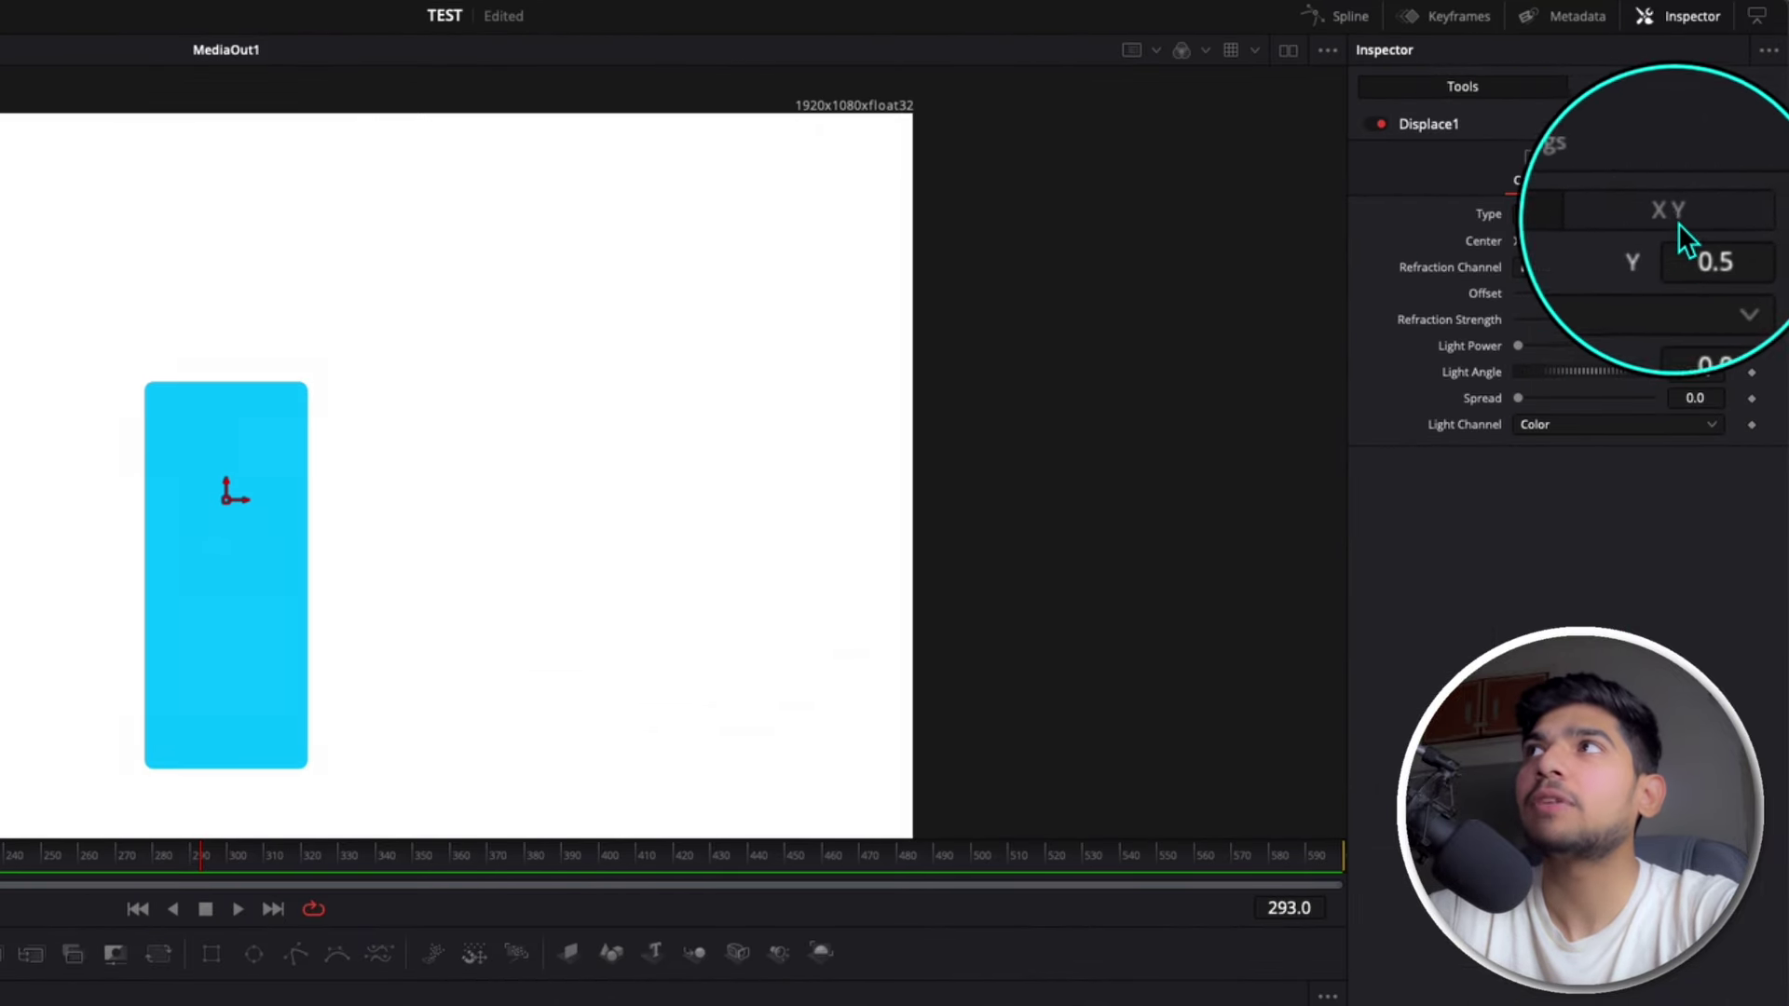
click(1673, 217)
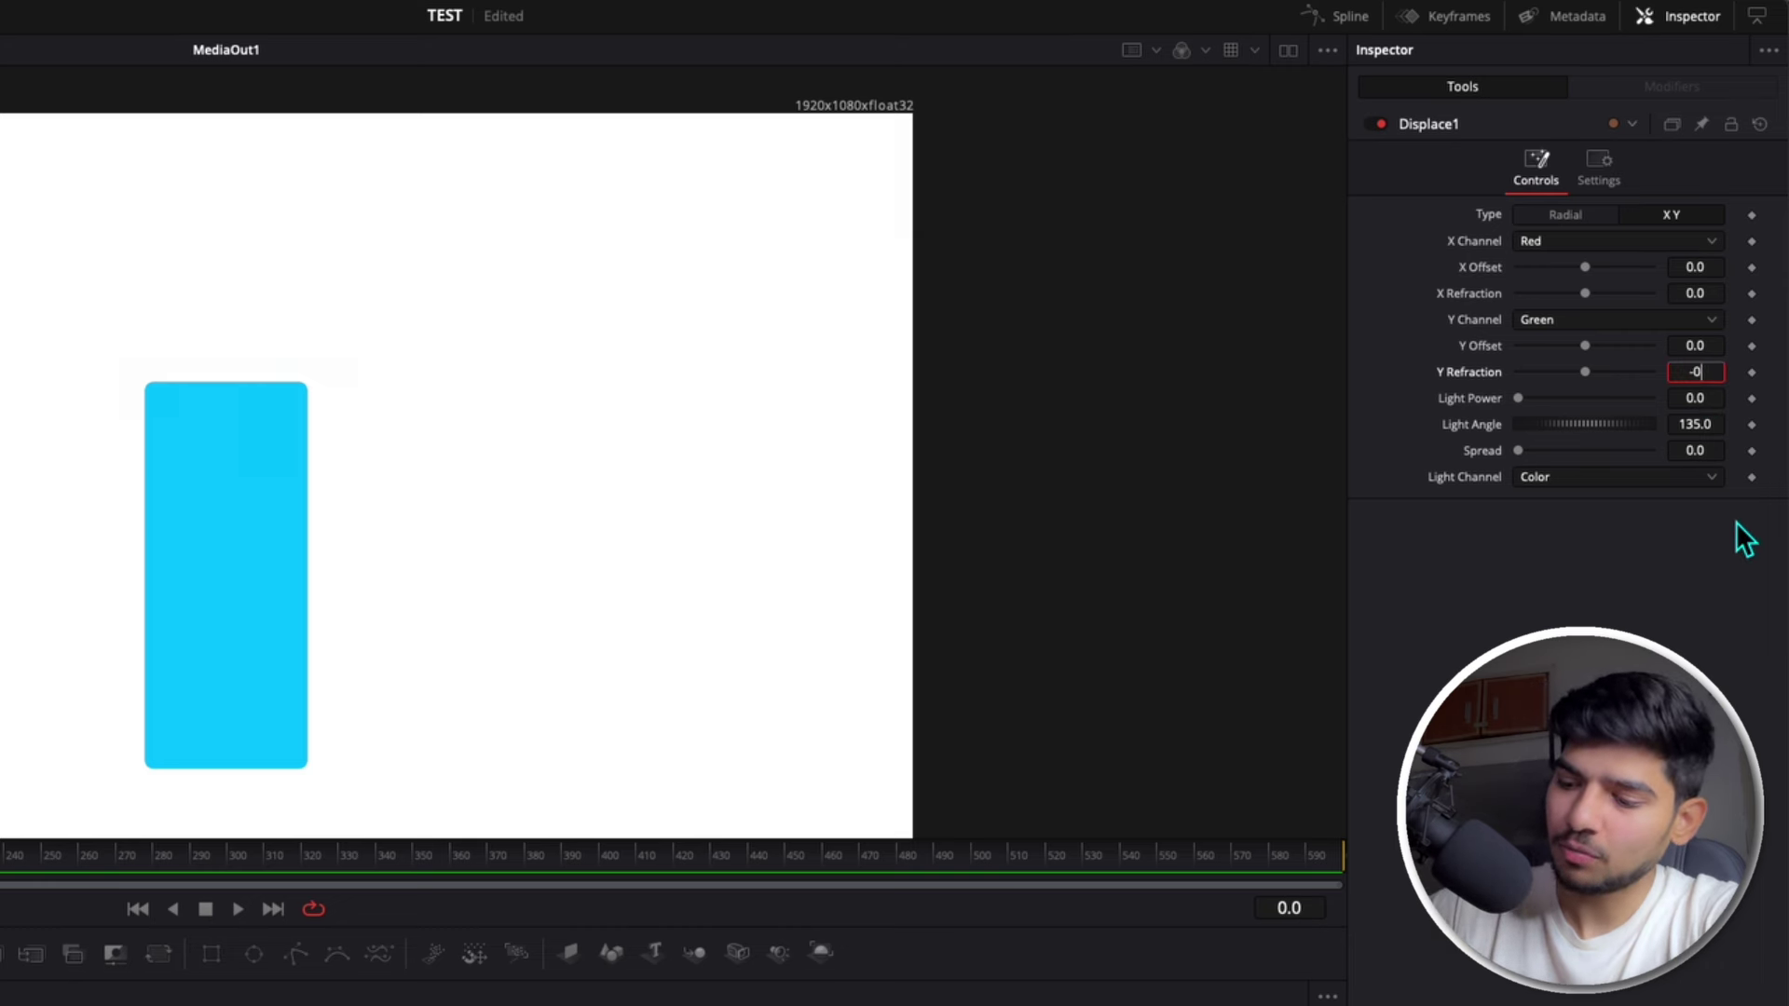
text(1)
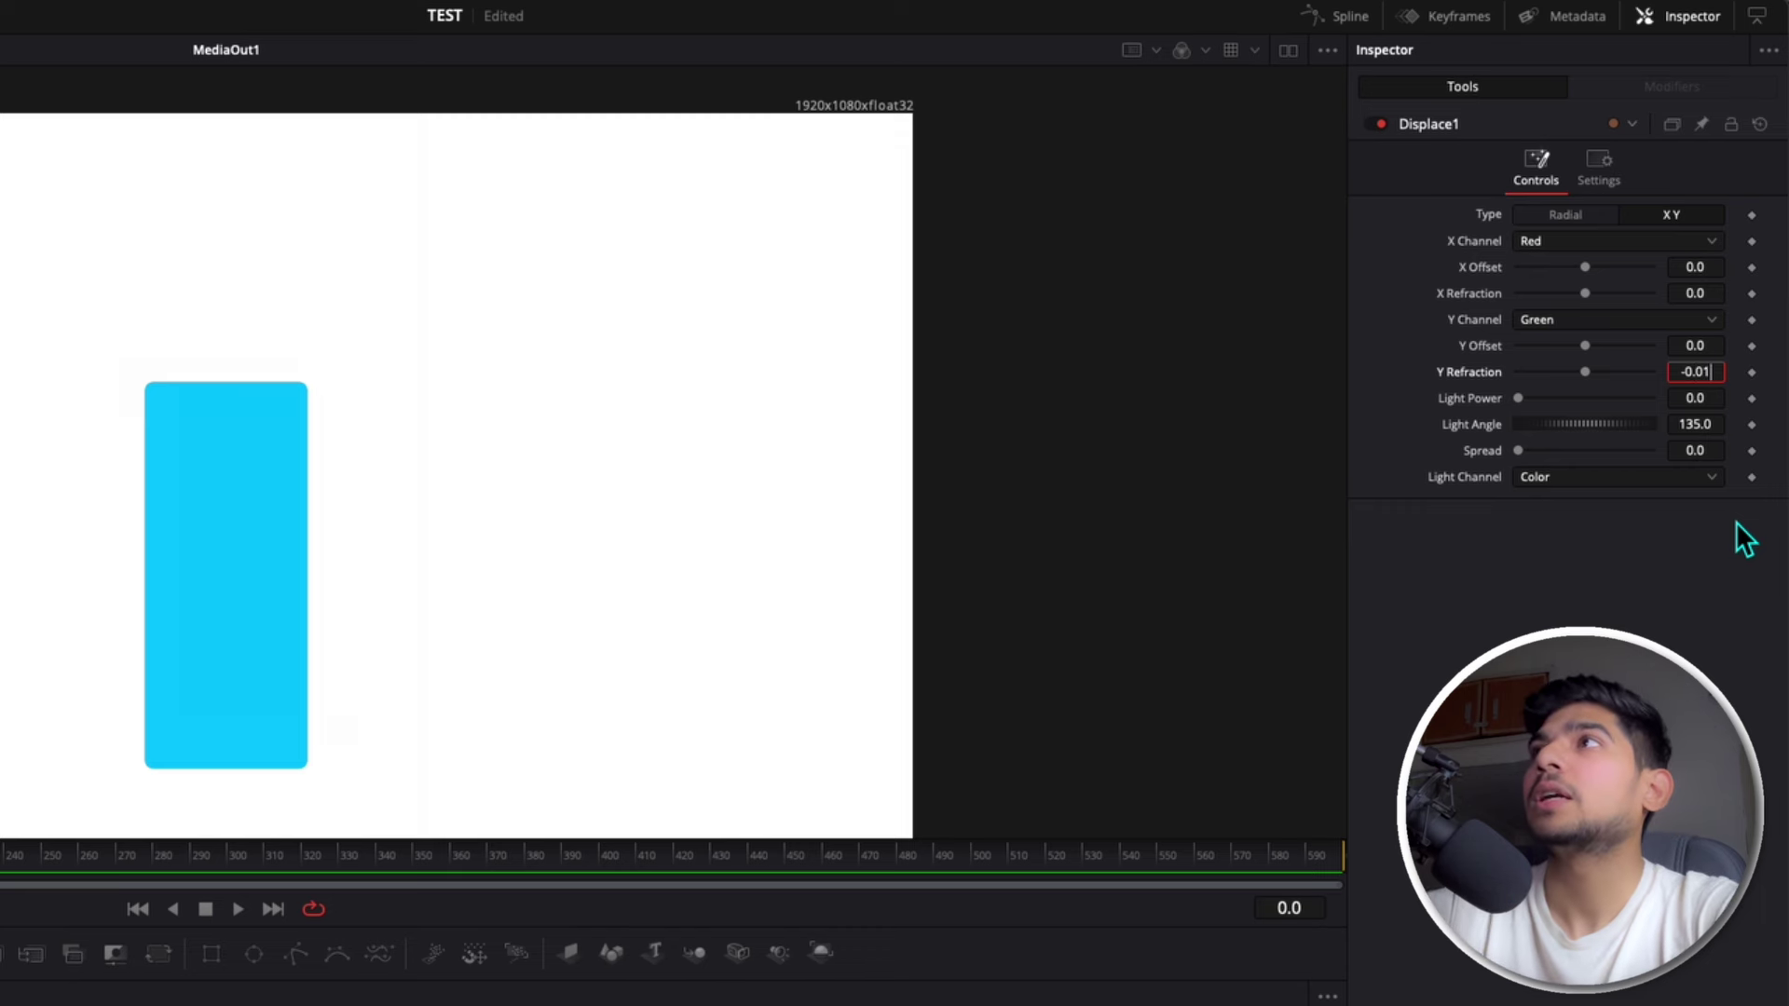
key(Return)
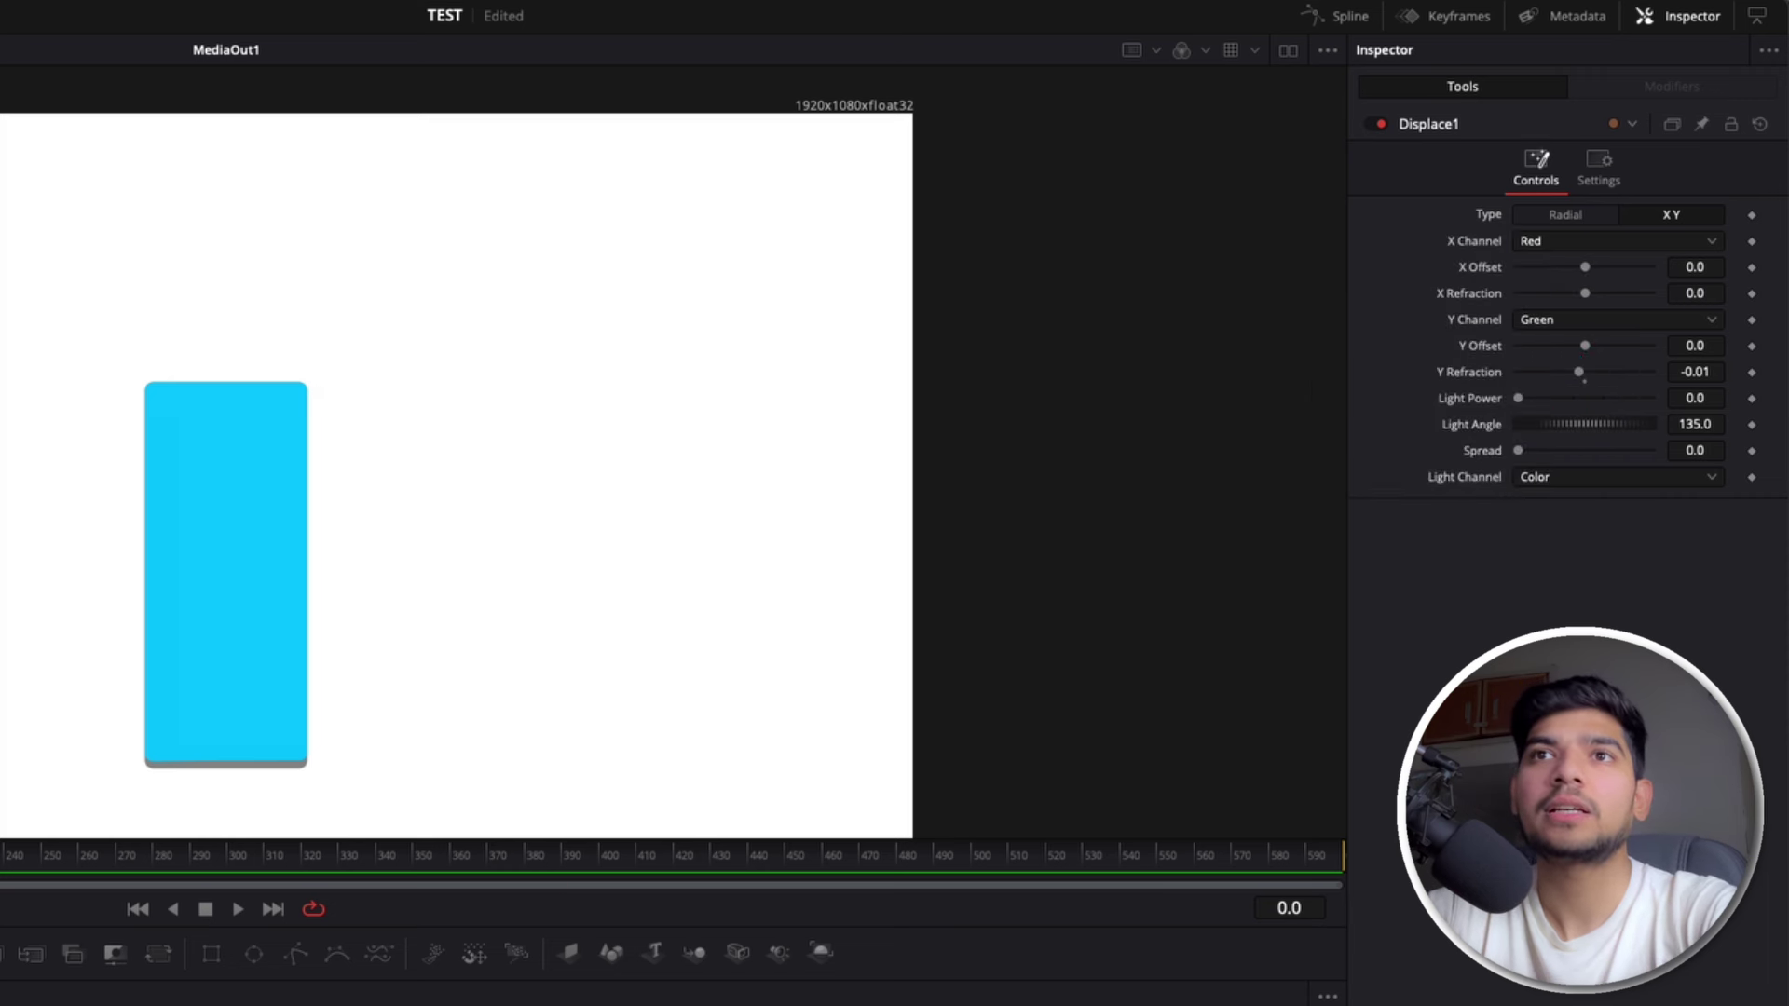
Step: Lower the water rectangle to about Center Y 0.299, leaving the upper part of the container empty
click(673, 1002)
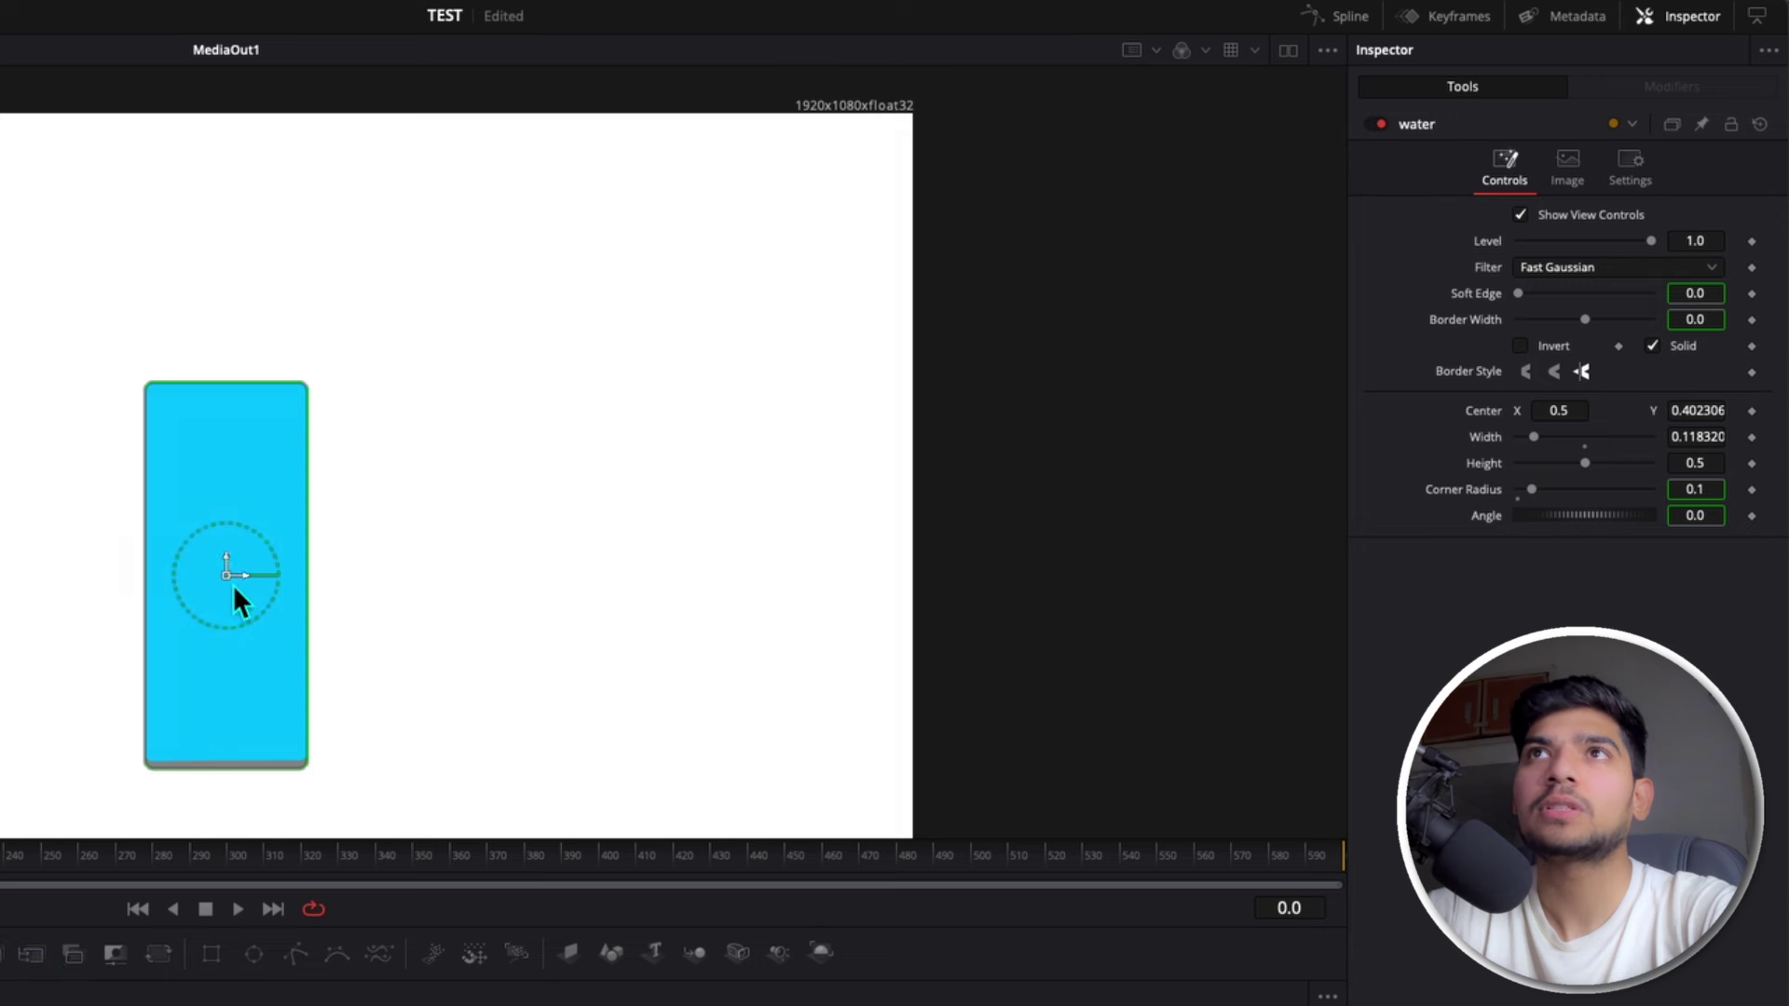
drag(231, 561, 227, 650)
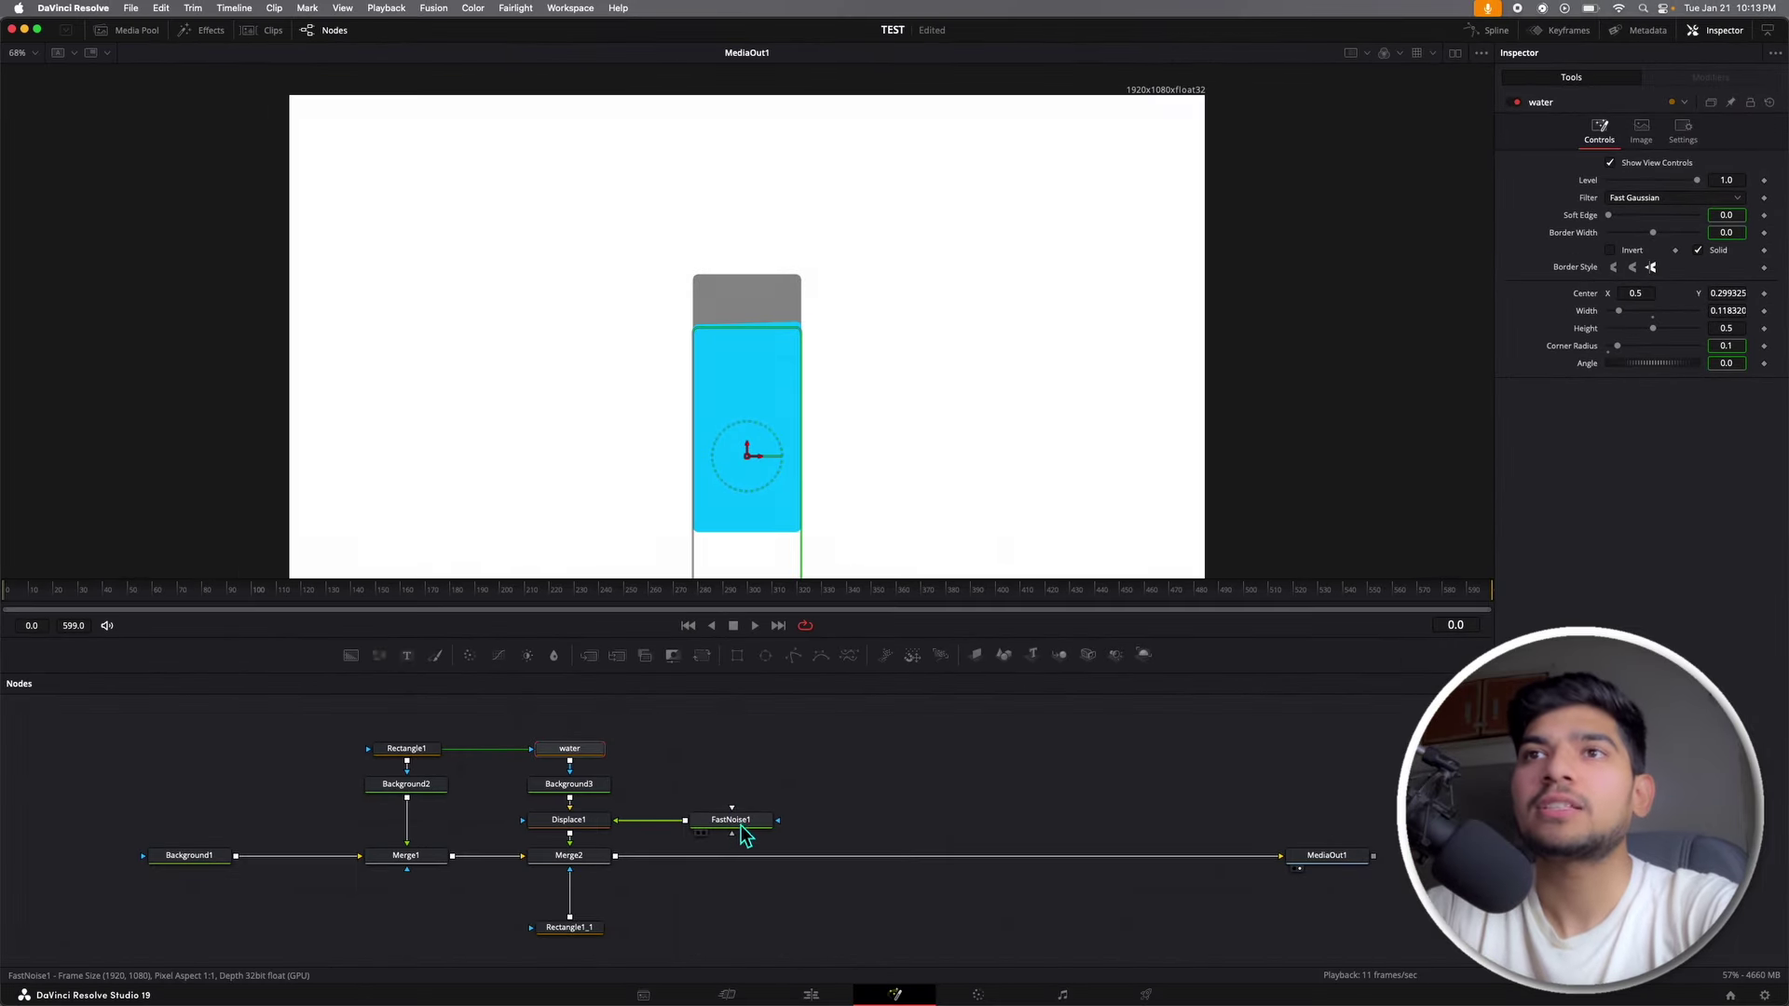
Step: Set FastNoise1's Detail to 3.0, Contrast to 5.0 and Seethe Rate to 0.2
click(743, 824)
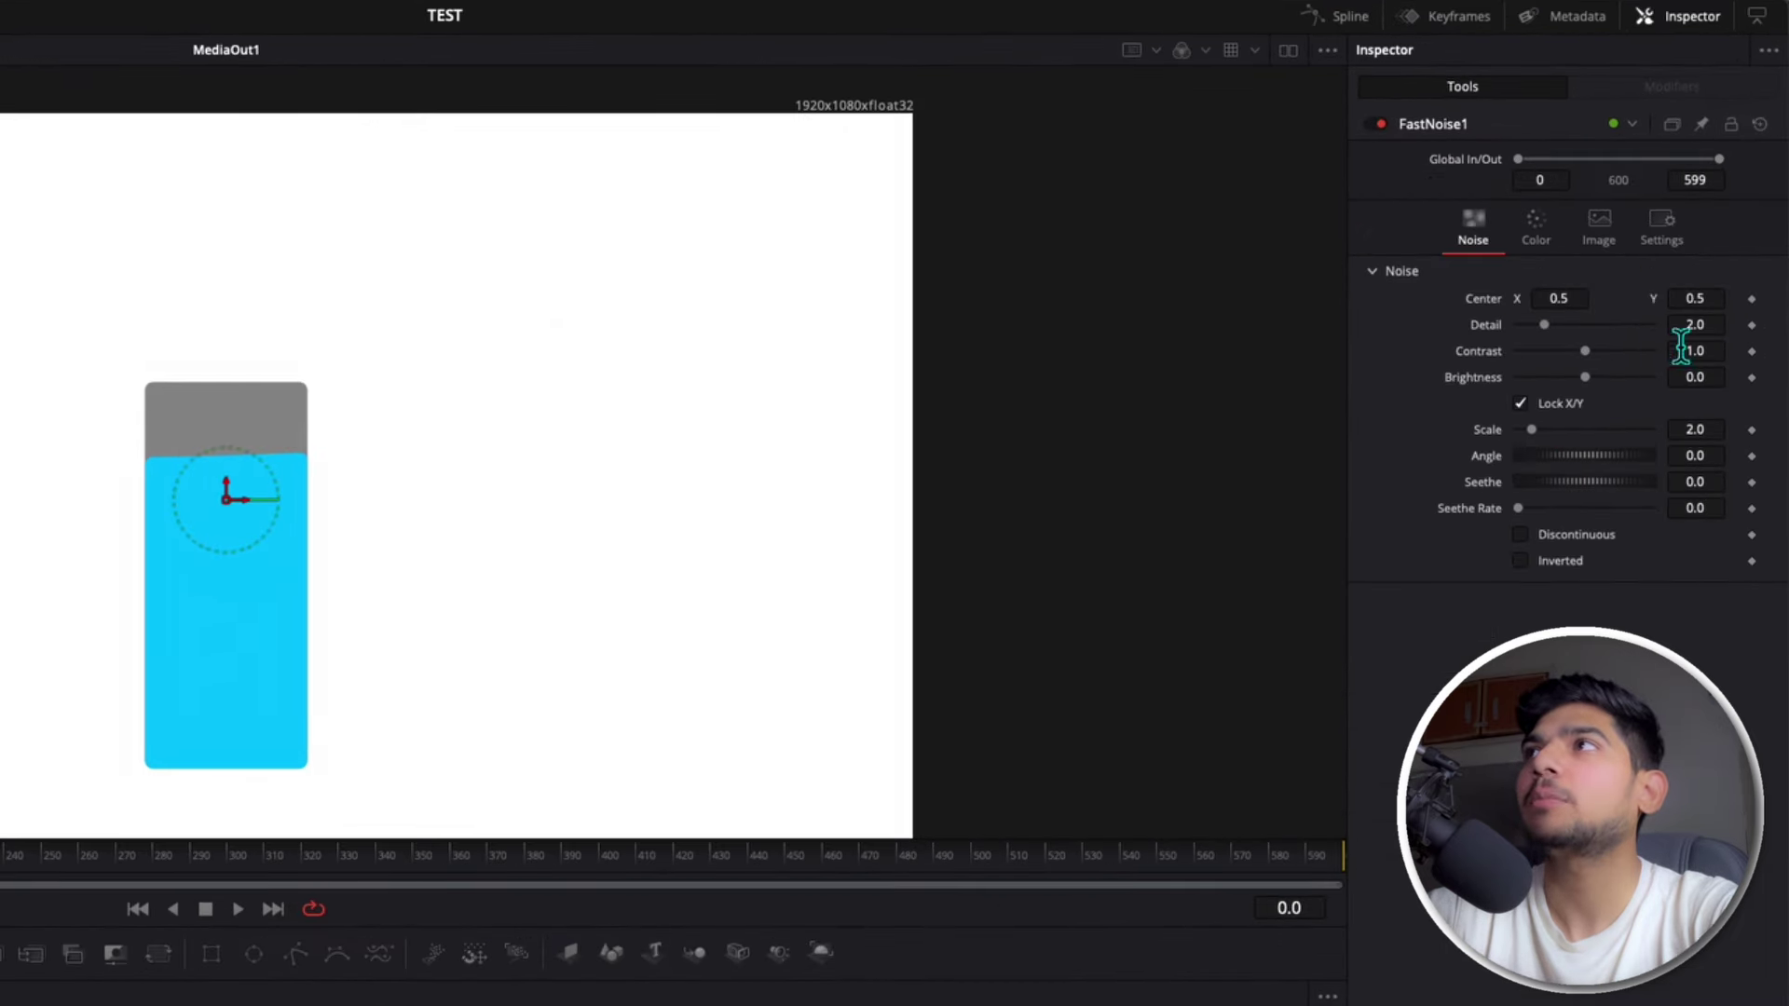
click(1694, 324)
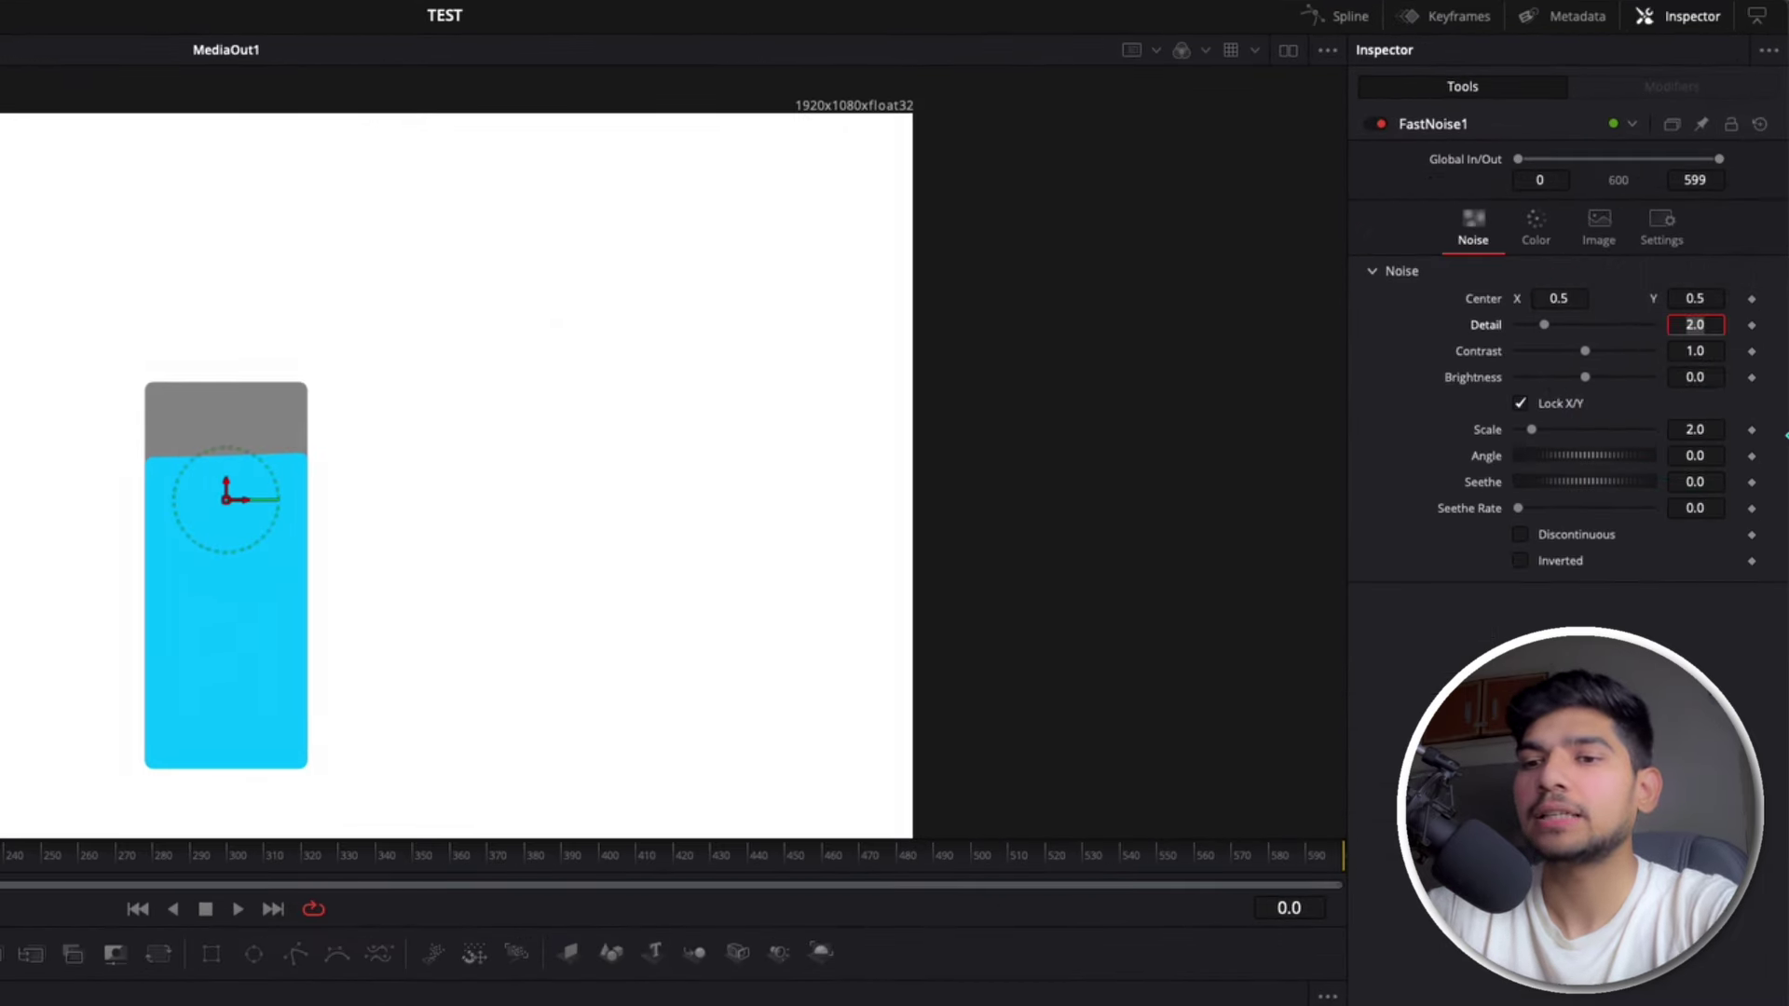
key(Return)
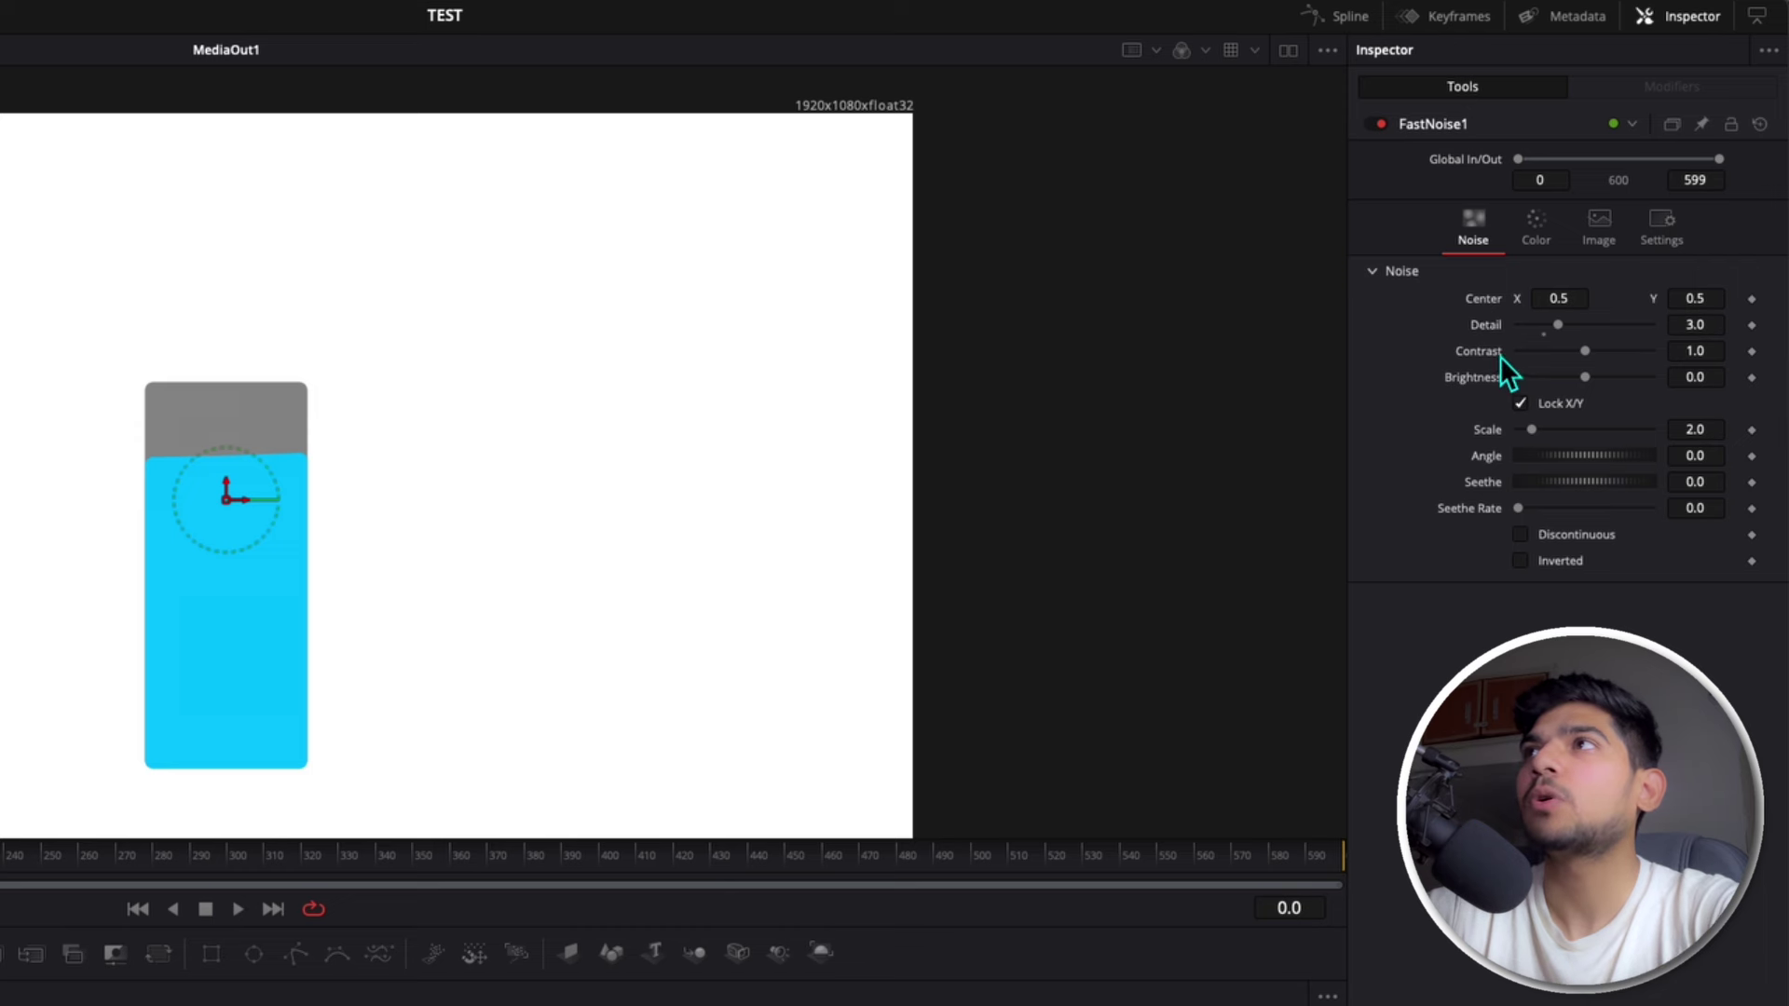
click(1699, 354)
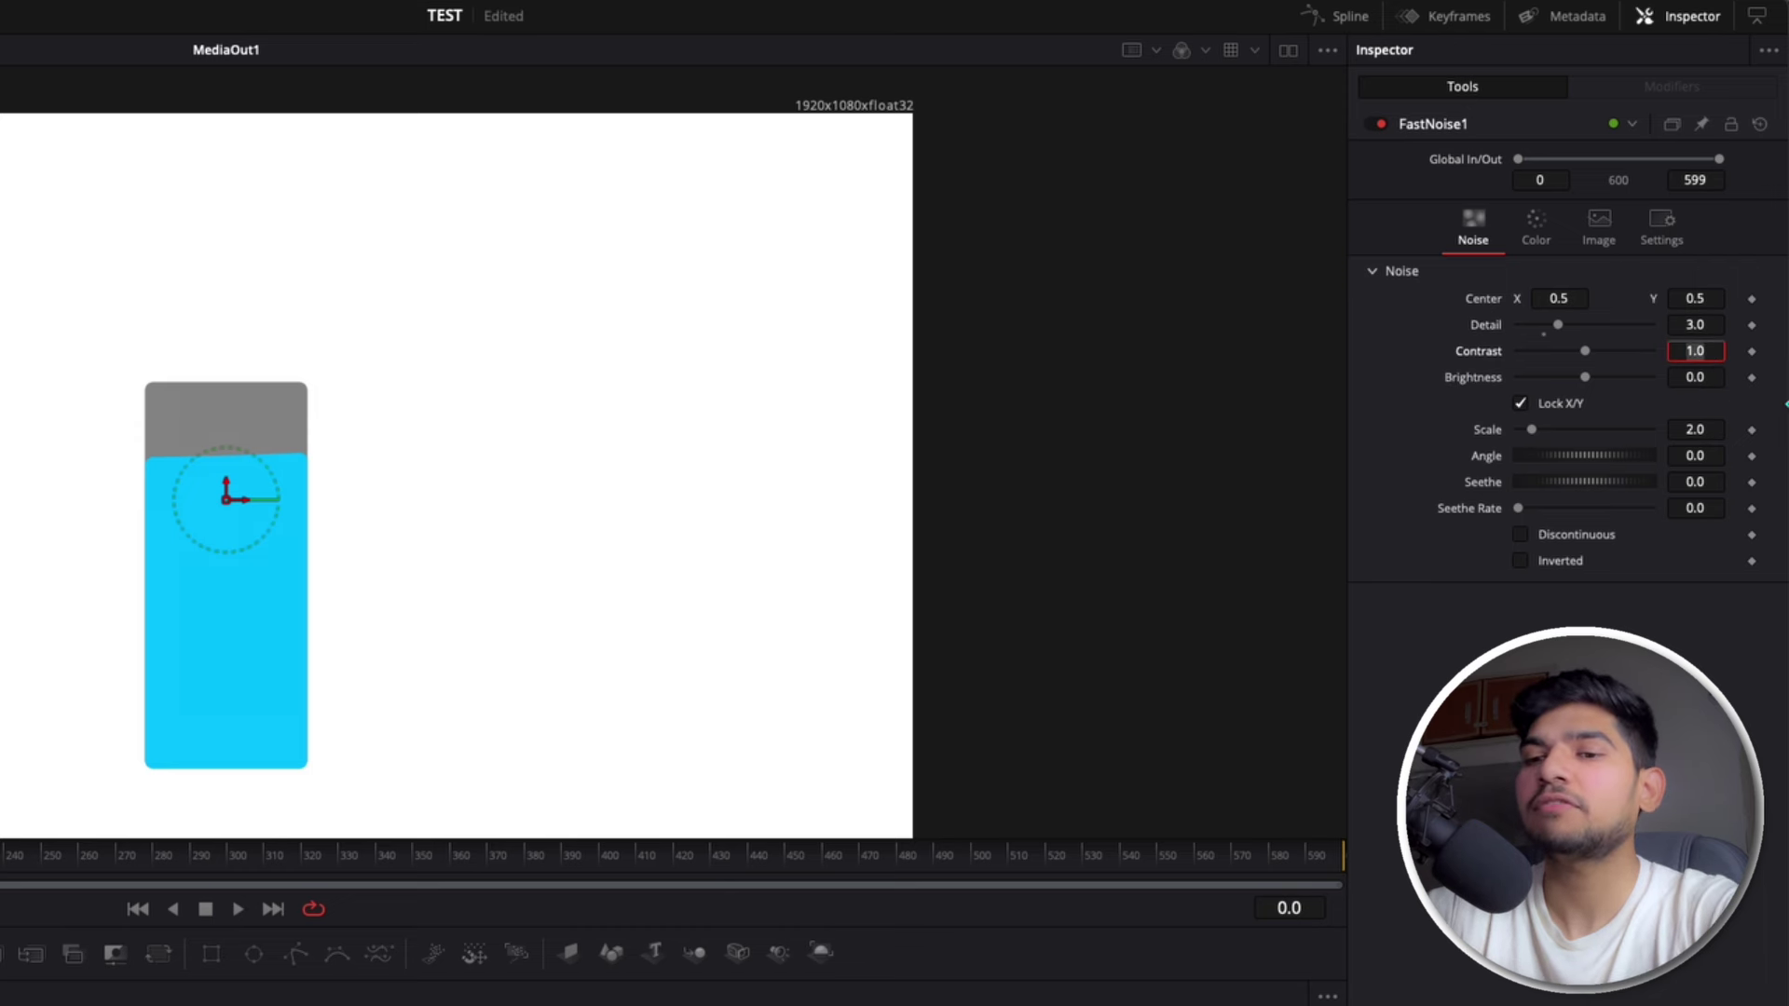
key(Return)
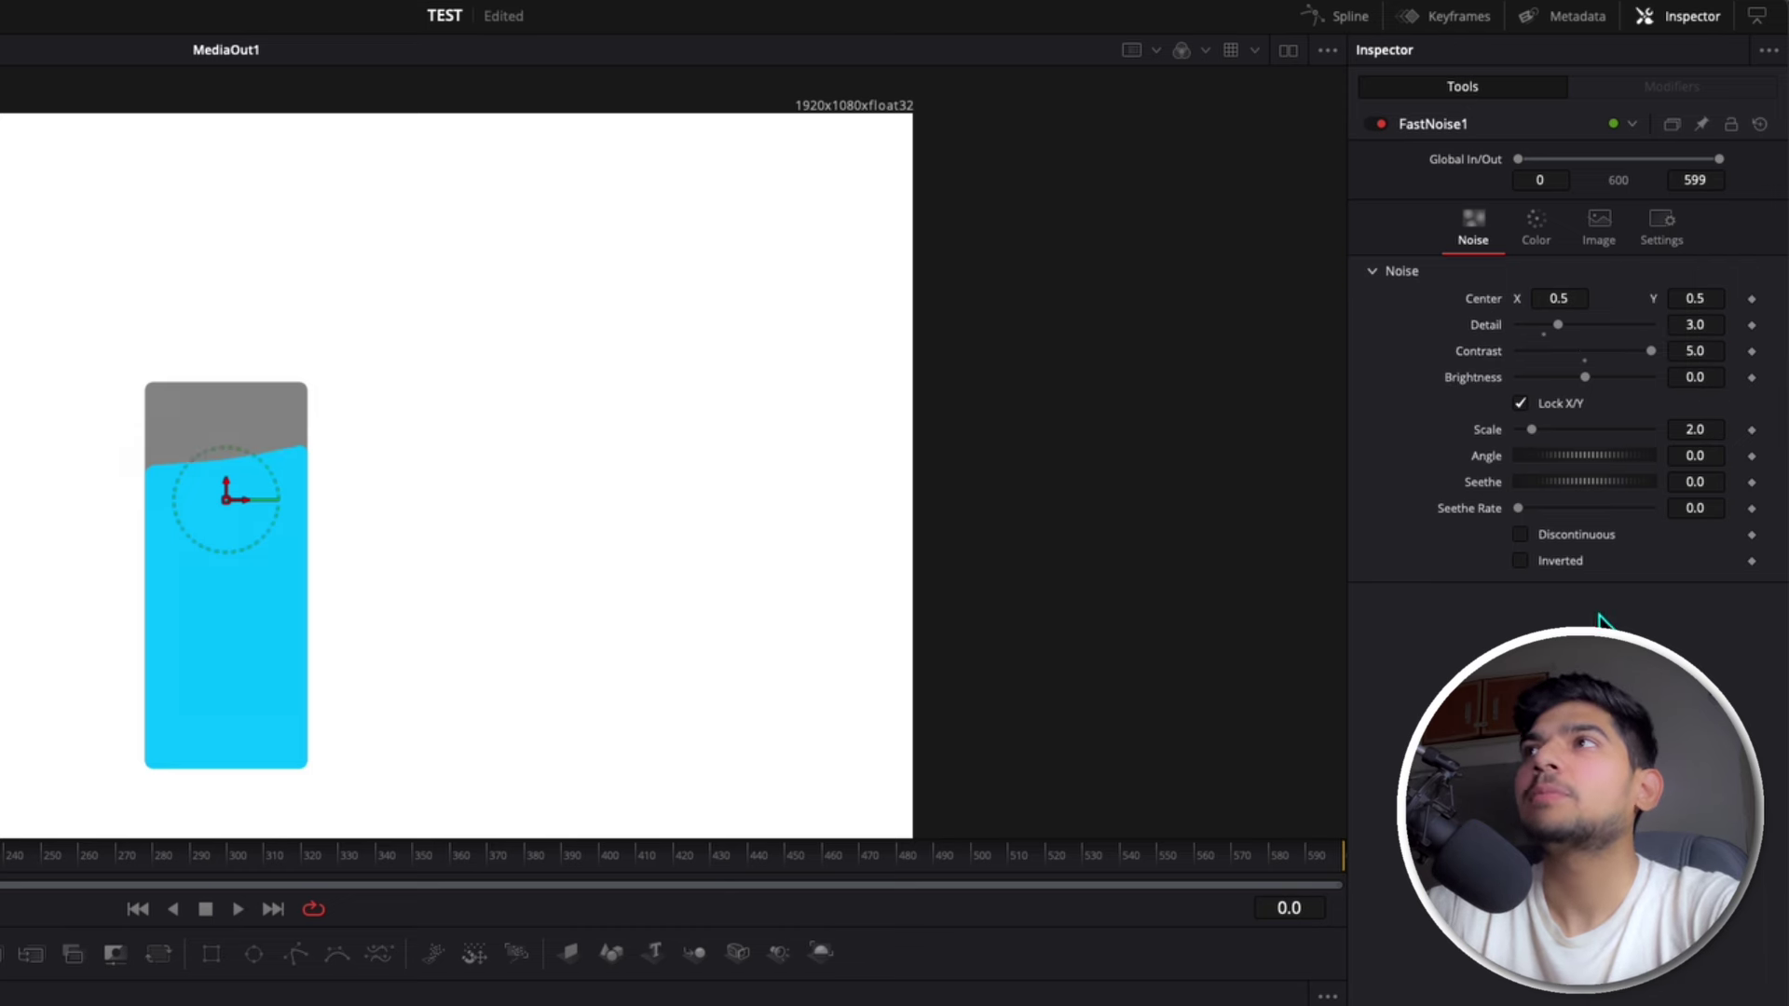
click(1697, 511)
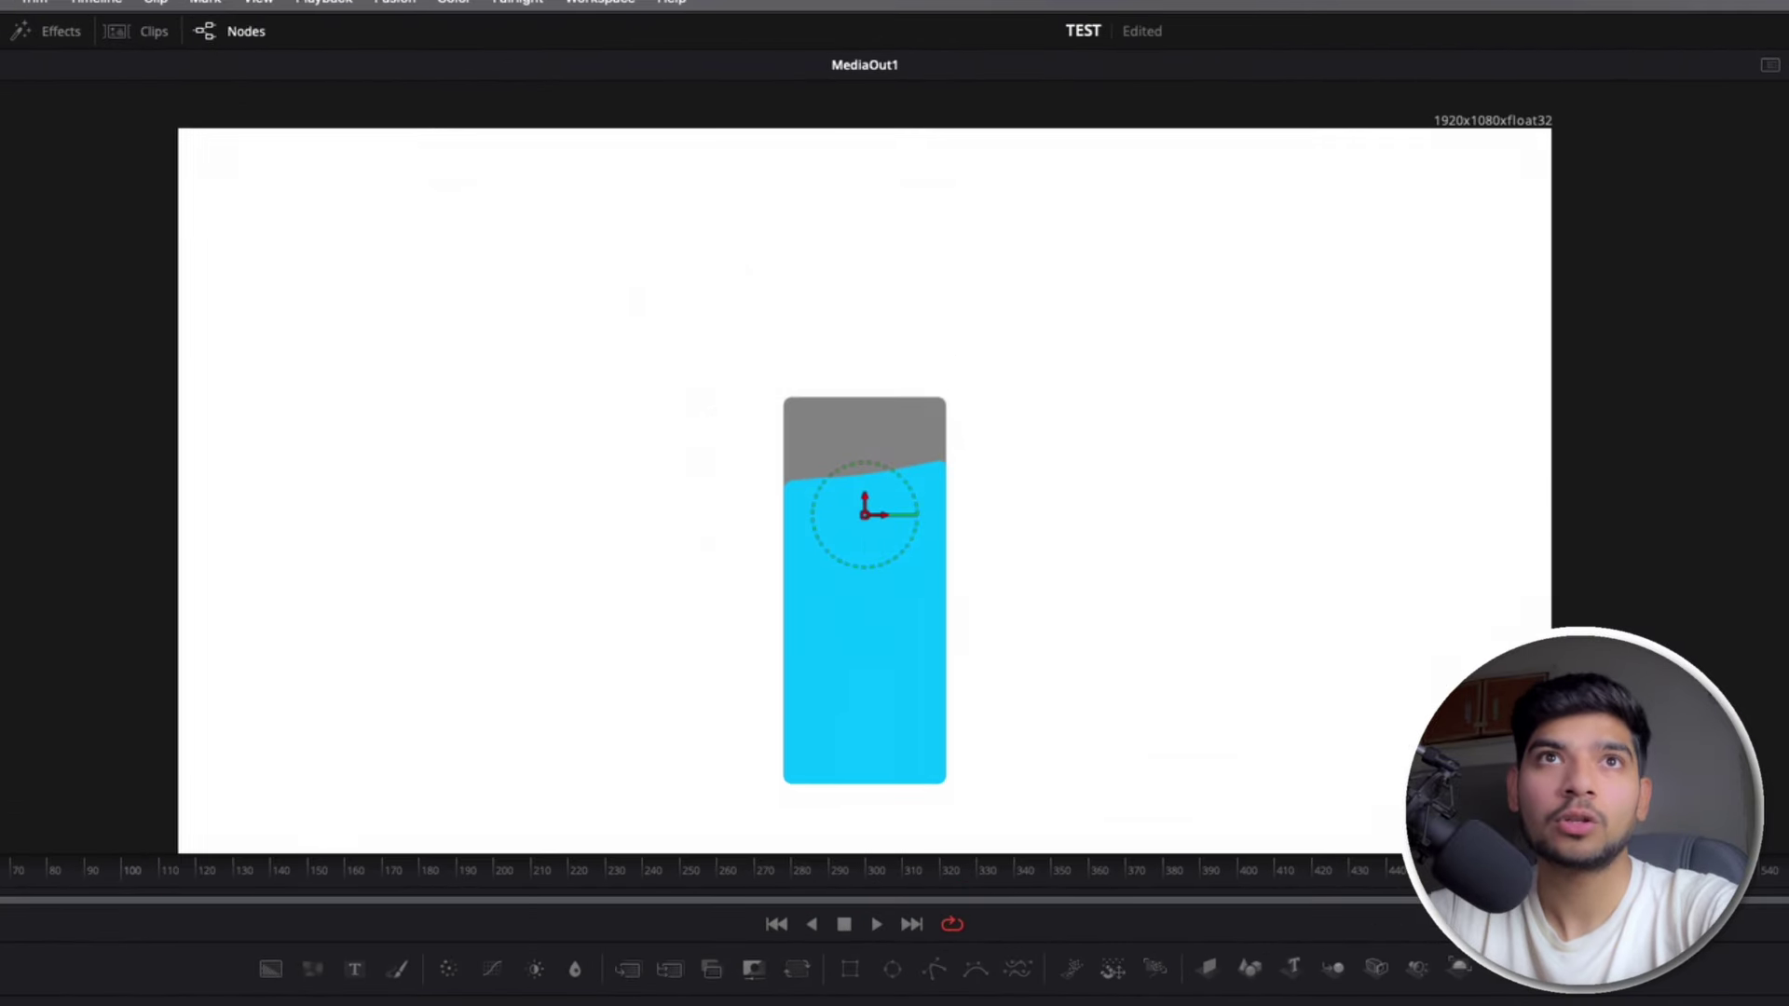
Step: Play the composition to check the moving water surface and reset FastNoise1's Scale to its default of 2.0
key(space)
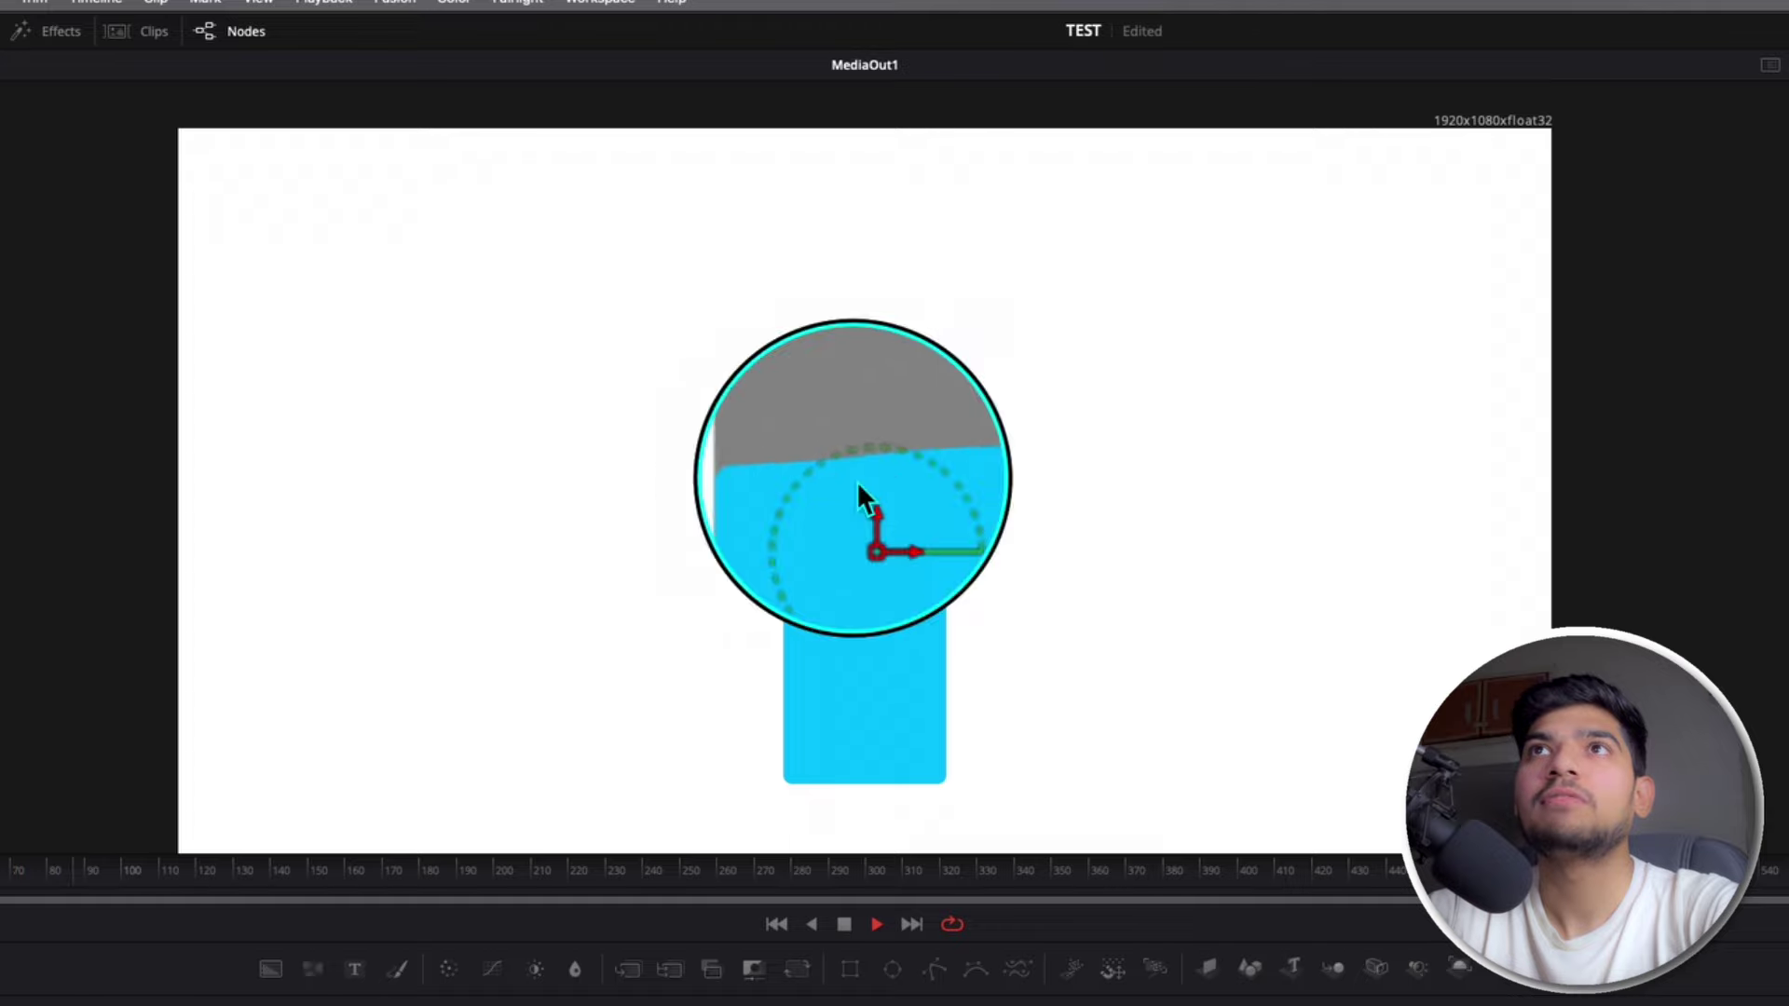
key(space)
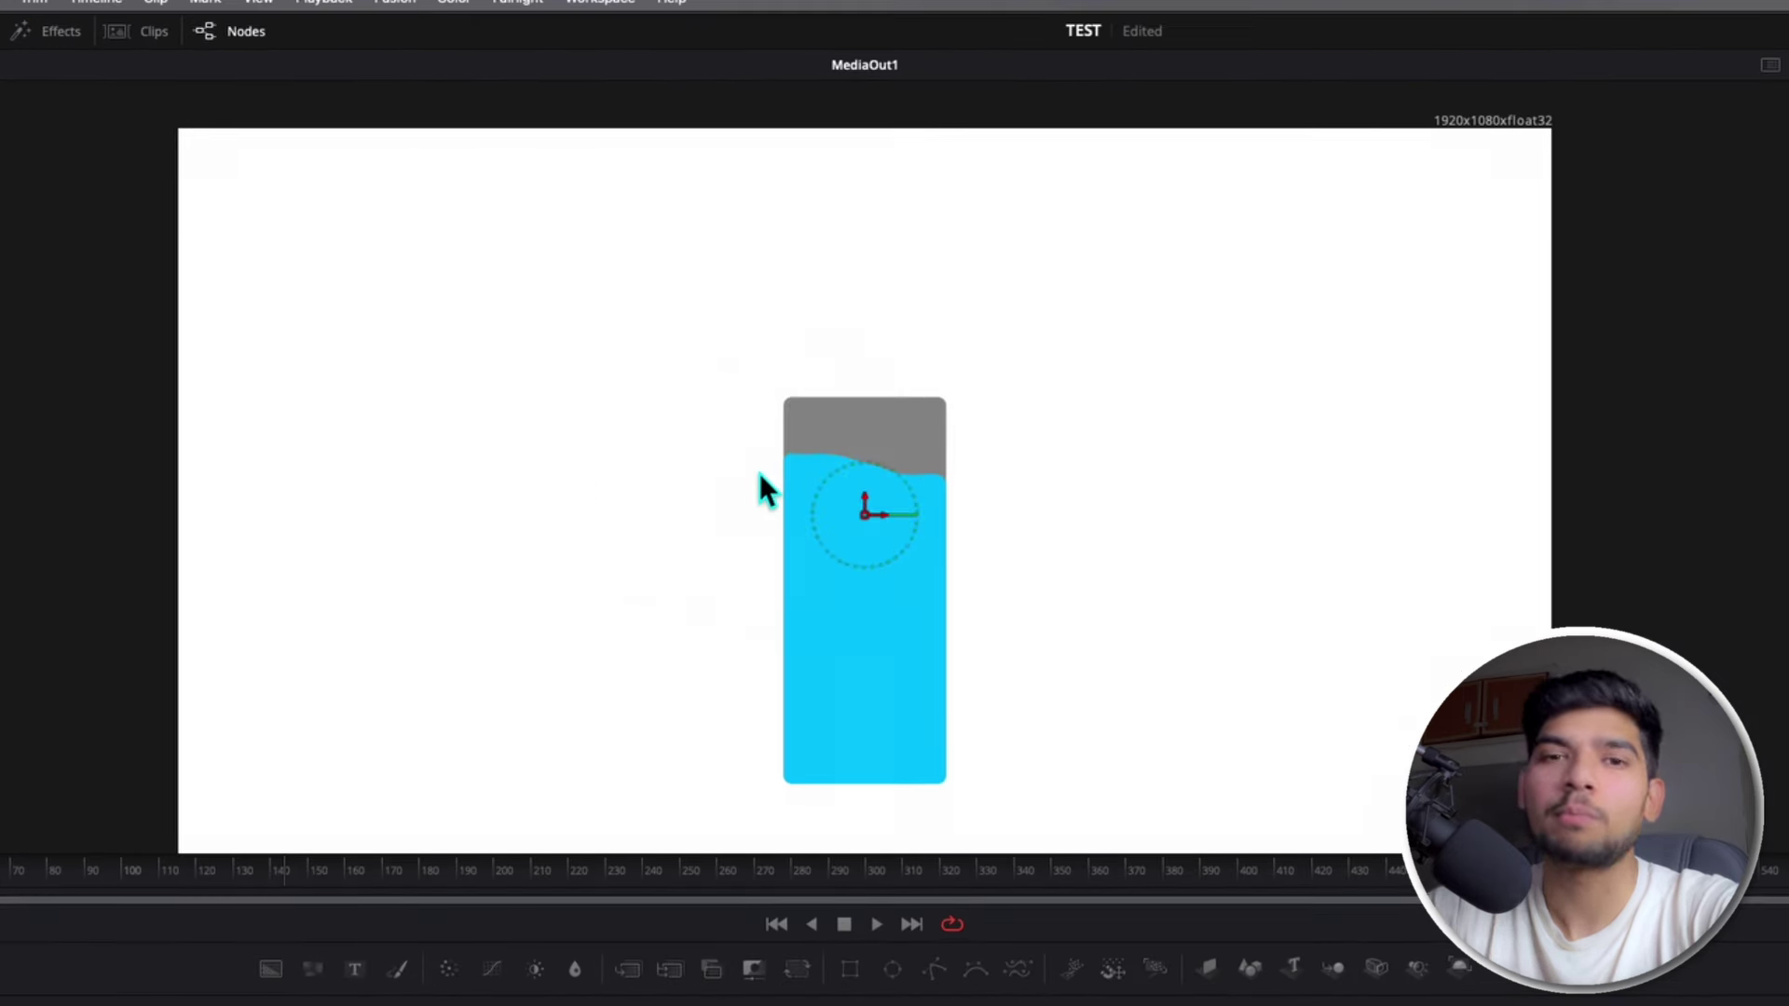
key(space)
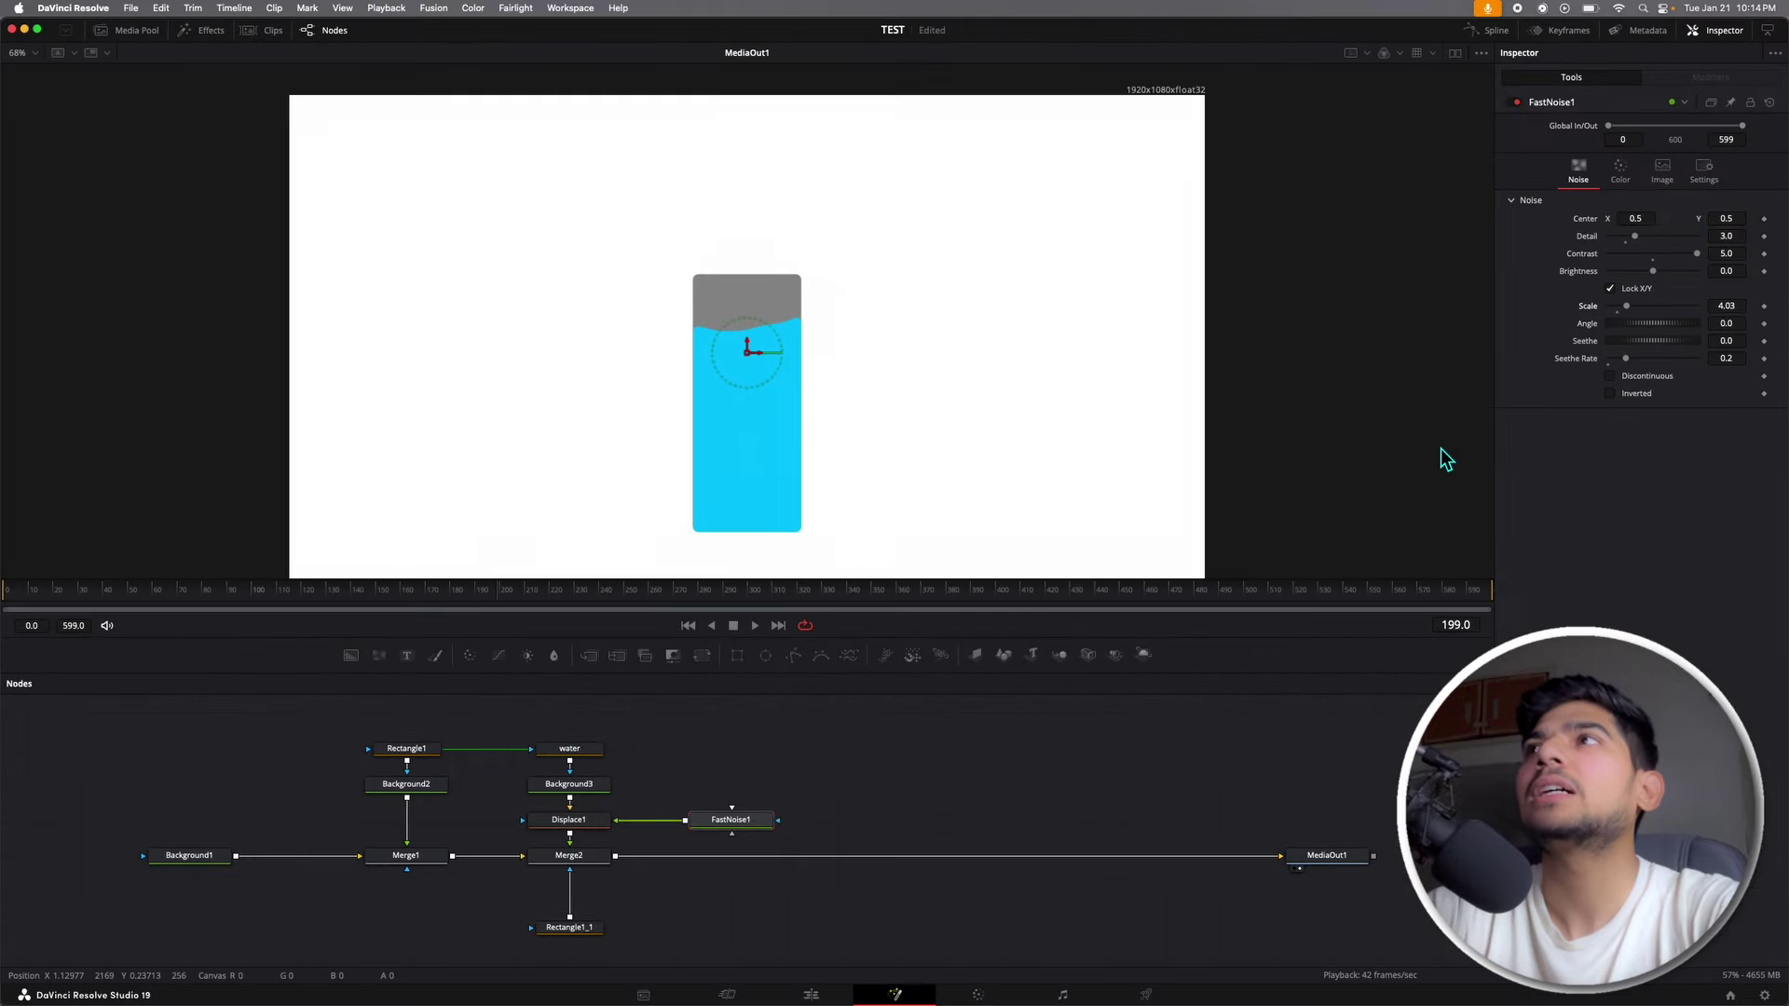
double_click(1591, 308)
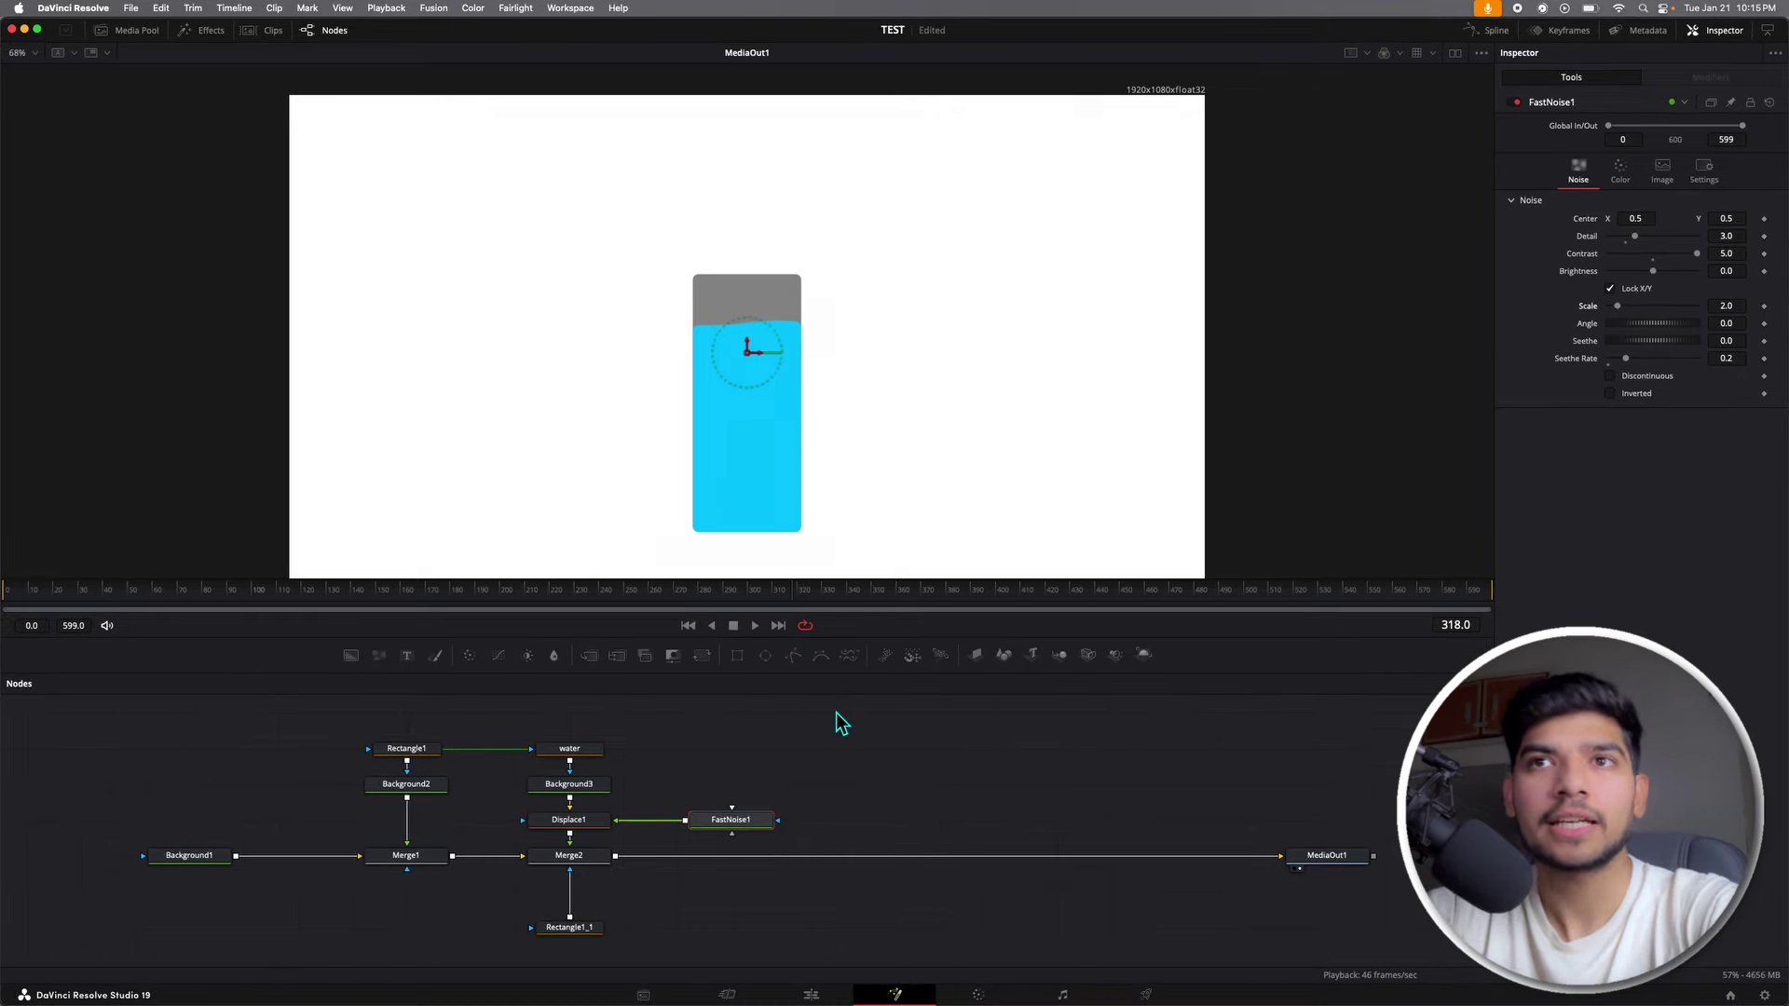
Step: Keyframe the water node's Center at frame 0 and lower the rectangle to about Center Y -0.109, below the container
click(575, 750)
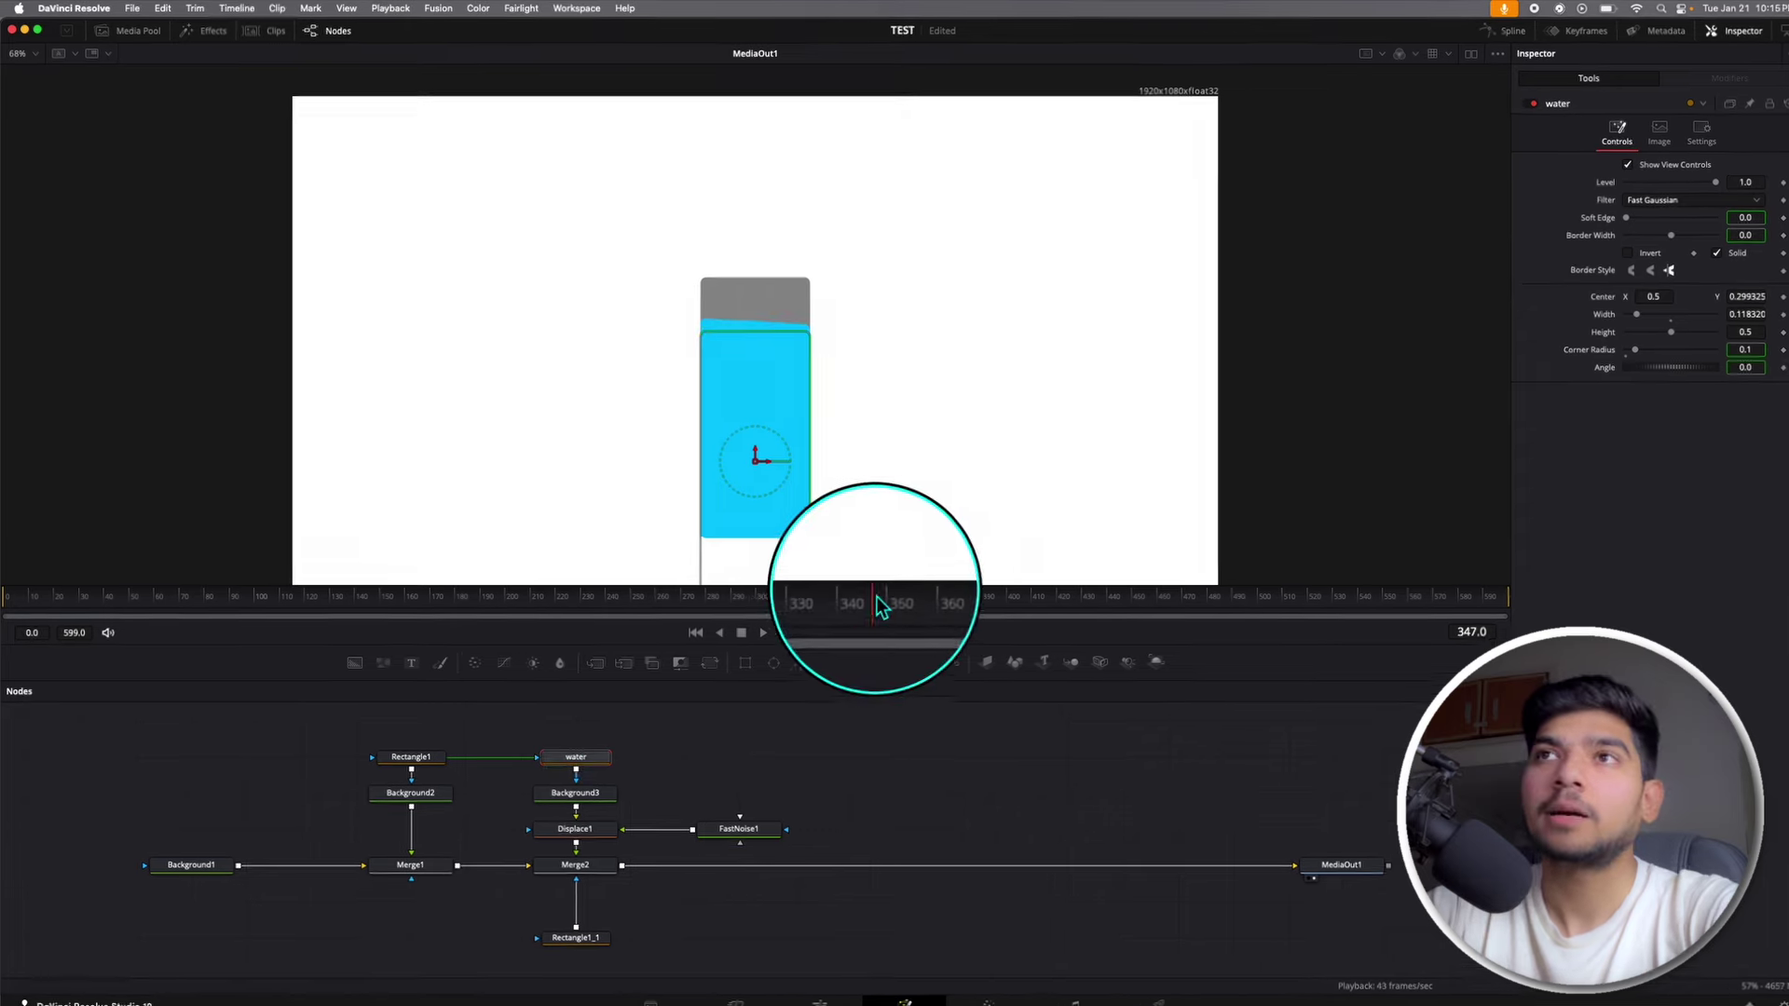
drag(868, 592, 677, 613)
drag(1012, 927, 4, 927)
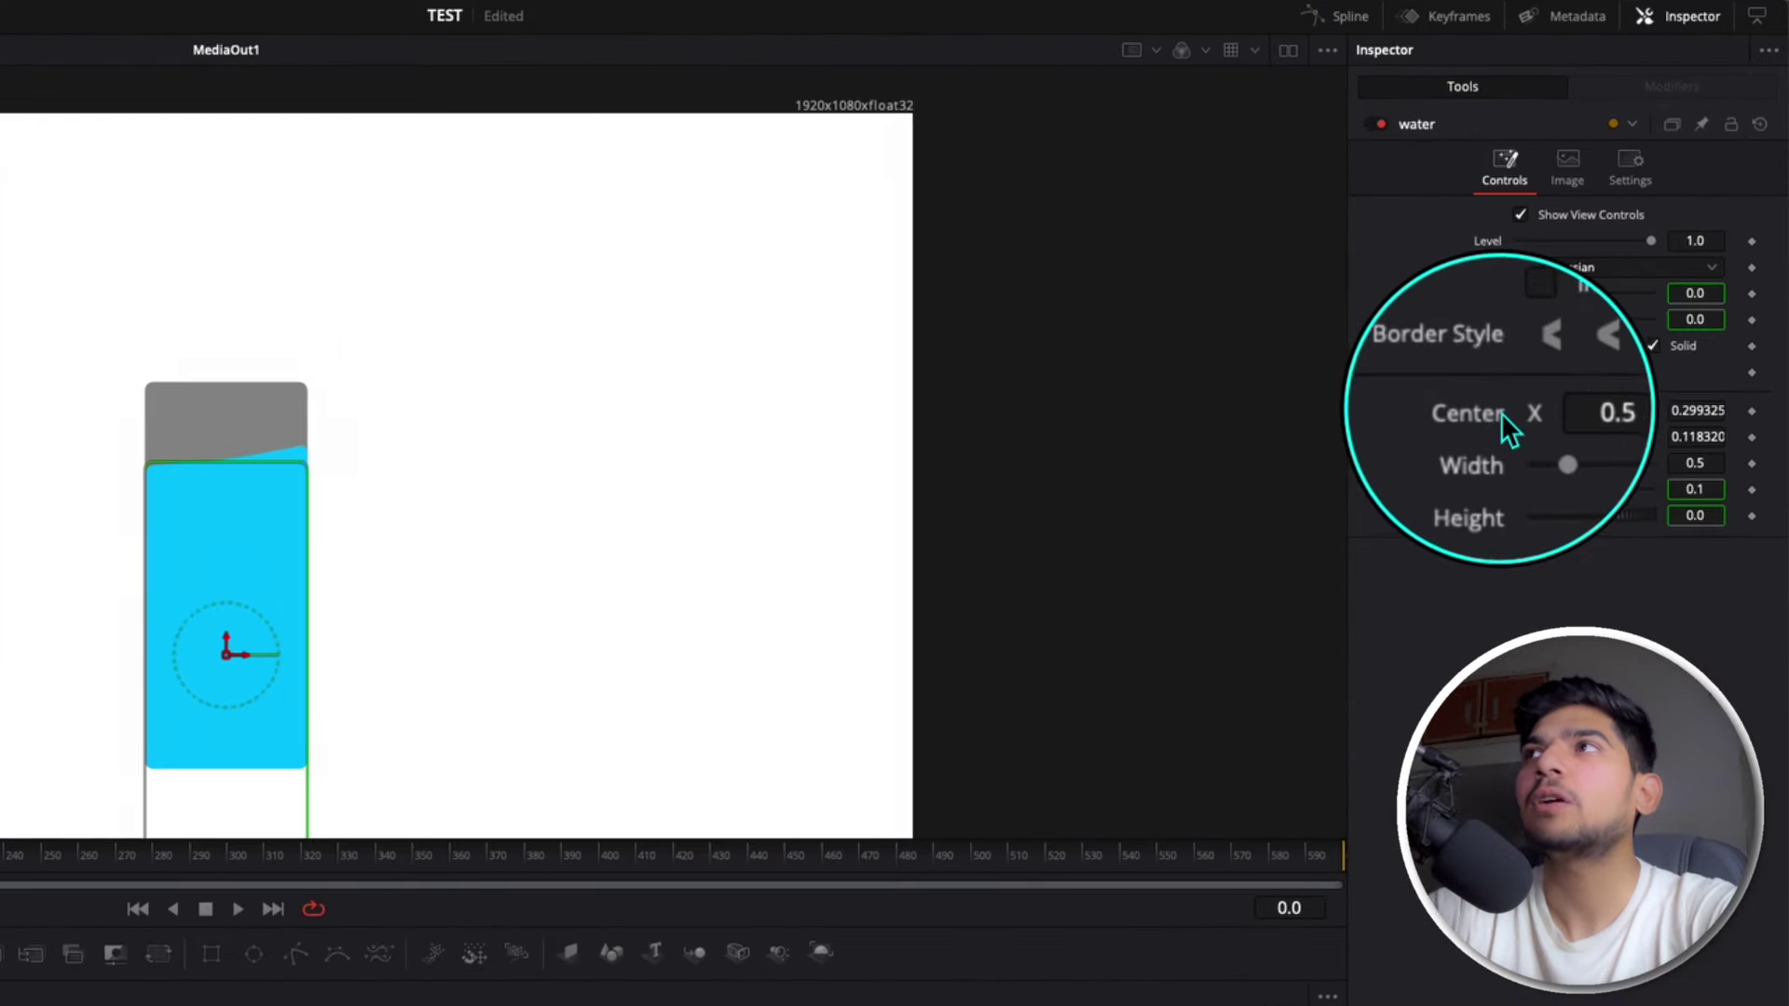
click(1752, 412)
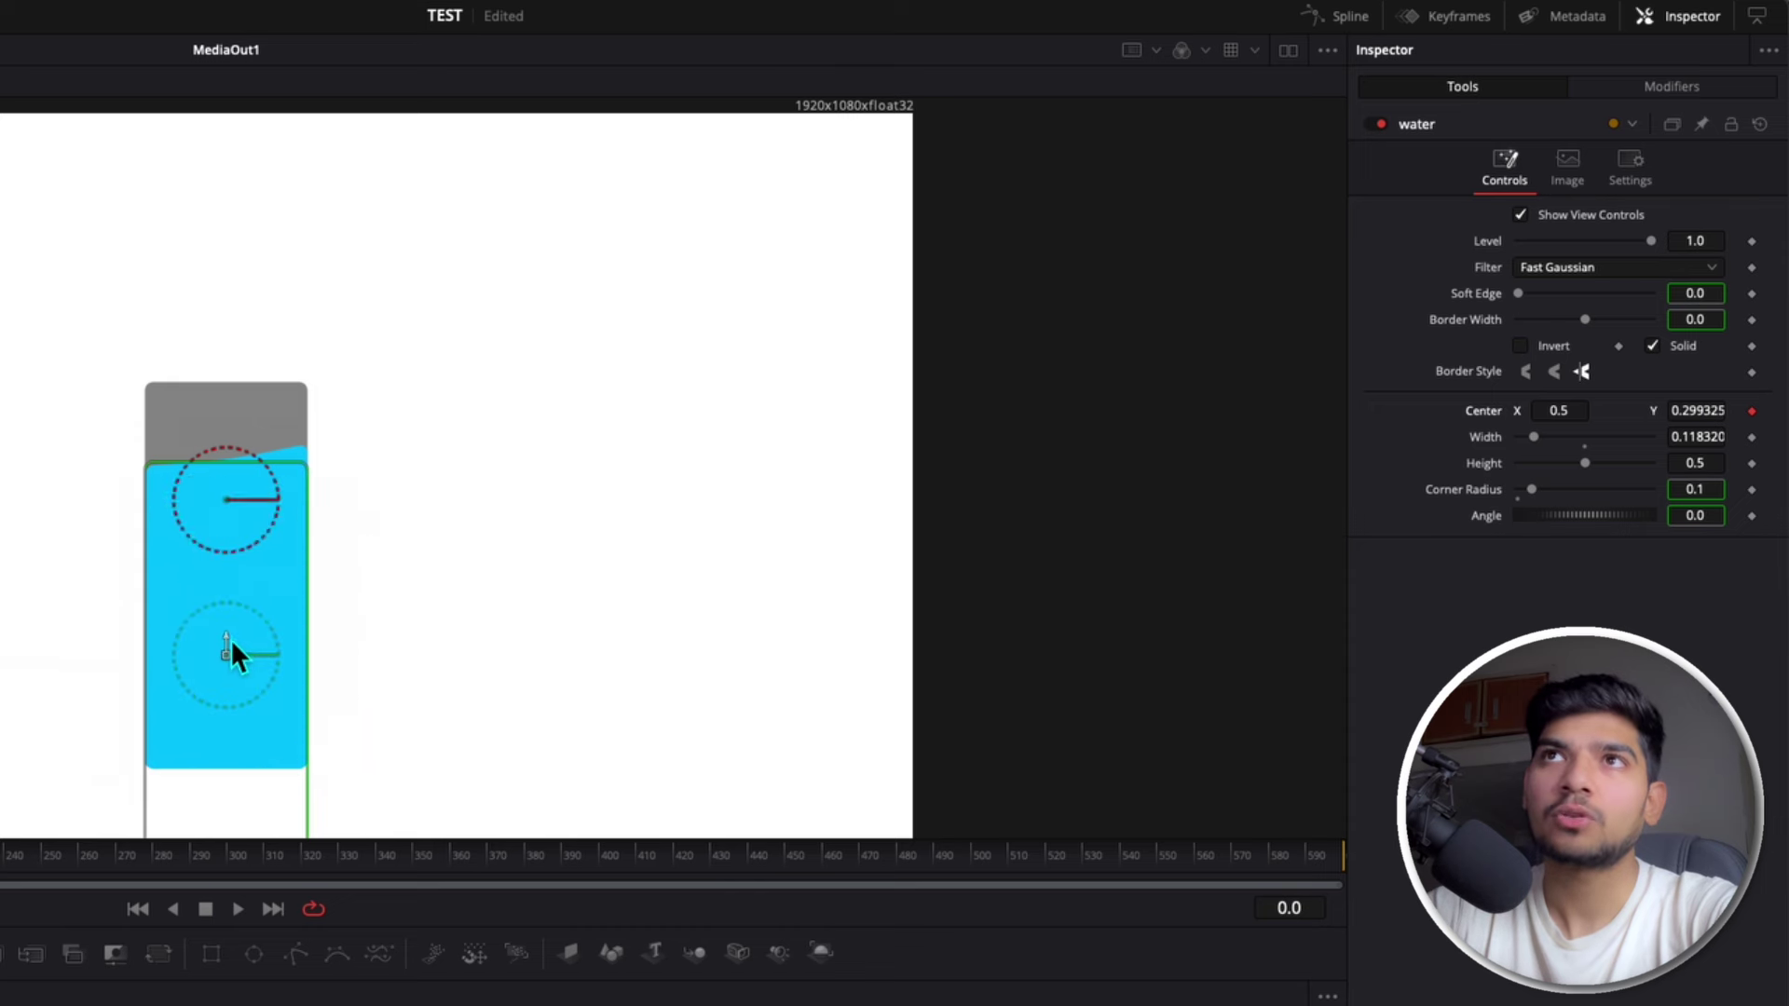
drag(229, 639, 198, 953)
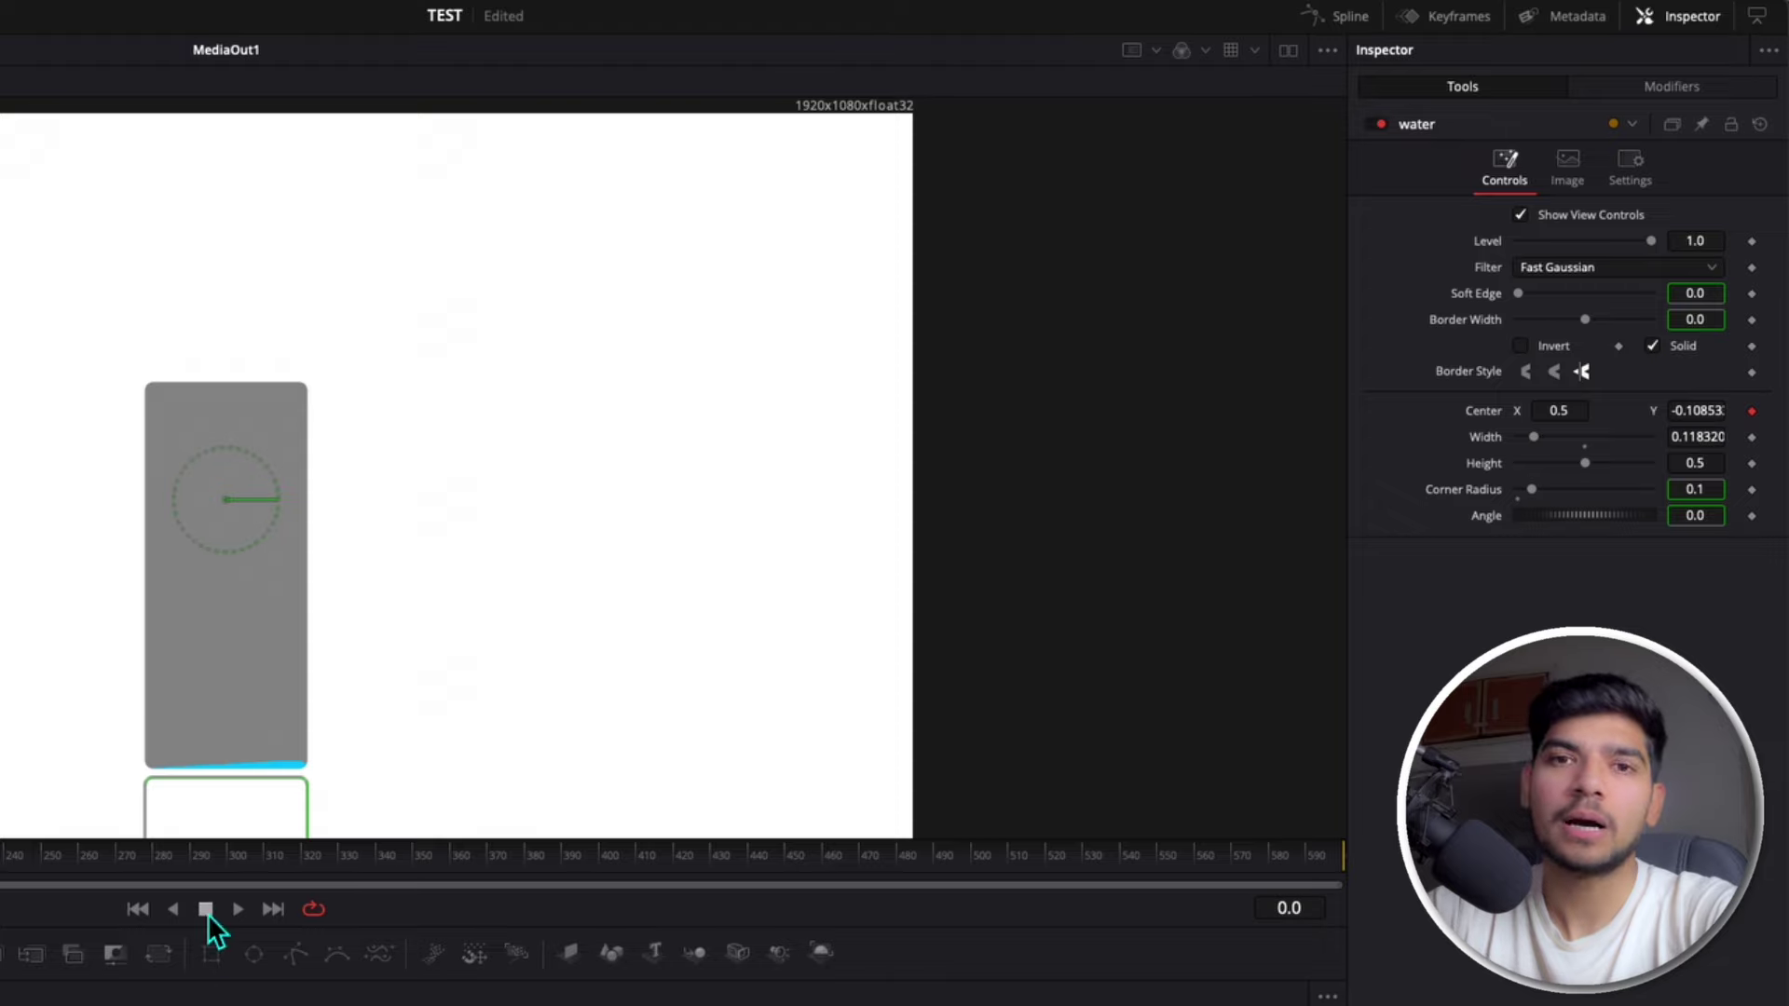
Step: Zoom the viewer out and in to examine the area below the container, and restore the zoom to Fit
scroll(394, 650, down, 5)
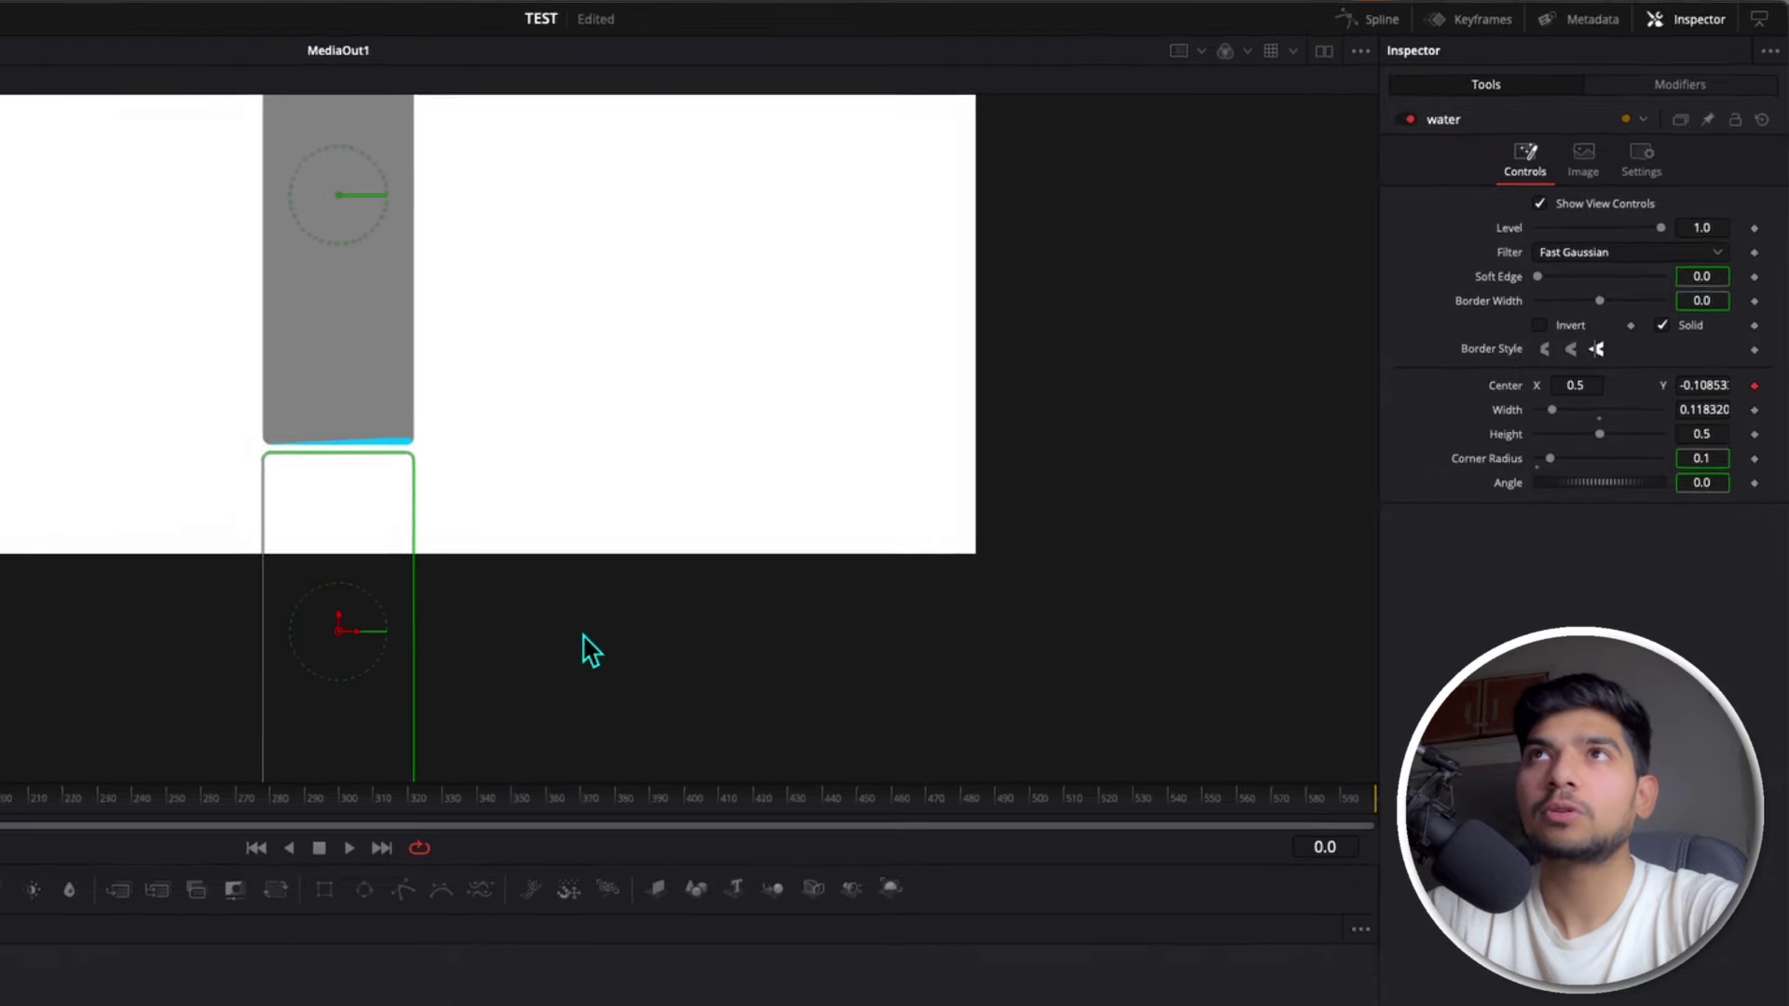
scroll(489, 679, down, 2)
scroll(920, 474, down, 4)
scroll(920, 475, up, 5)
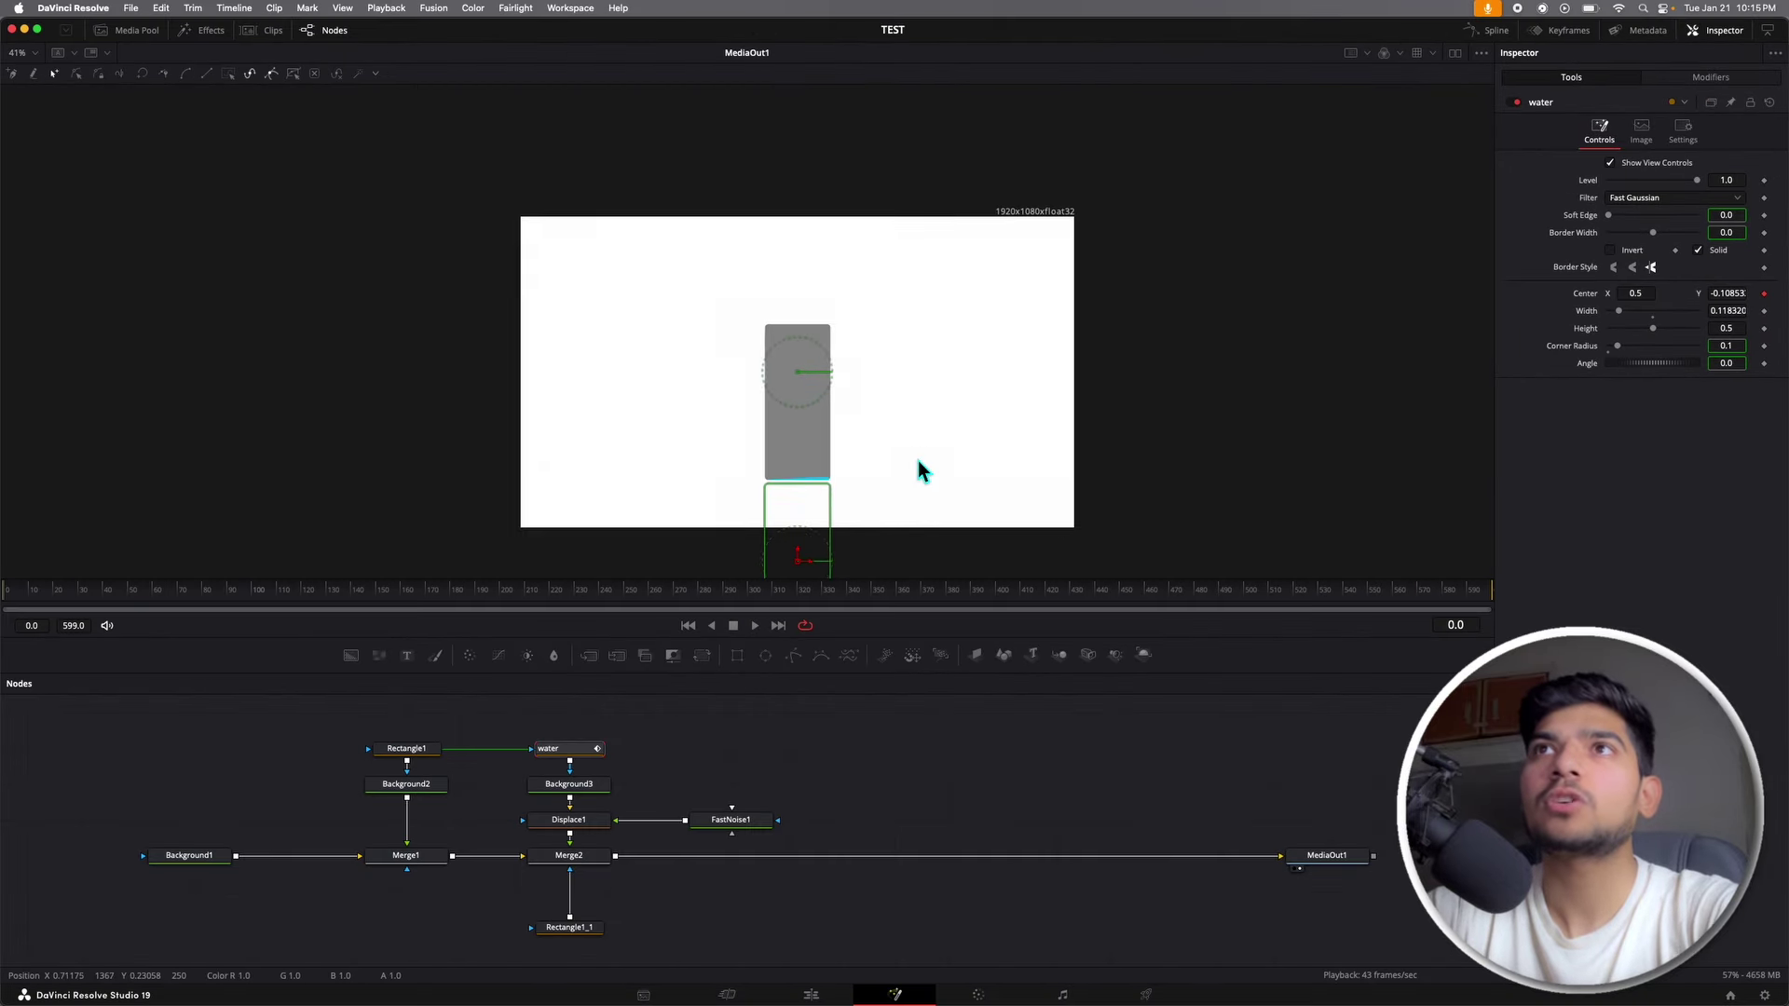
scroll(988, 475, down, 6)
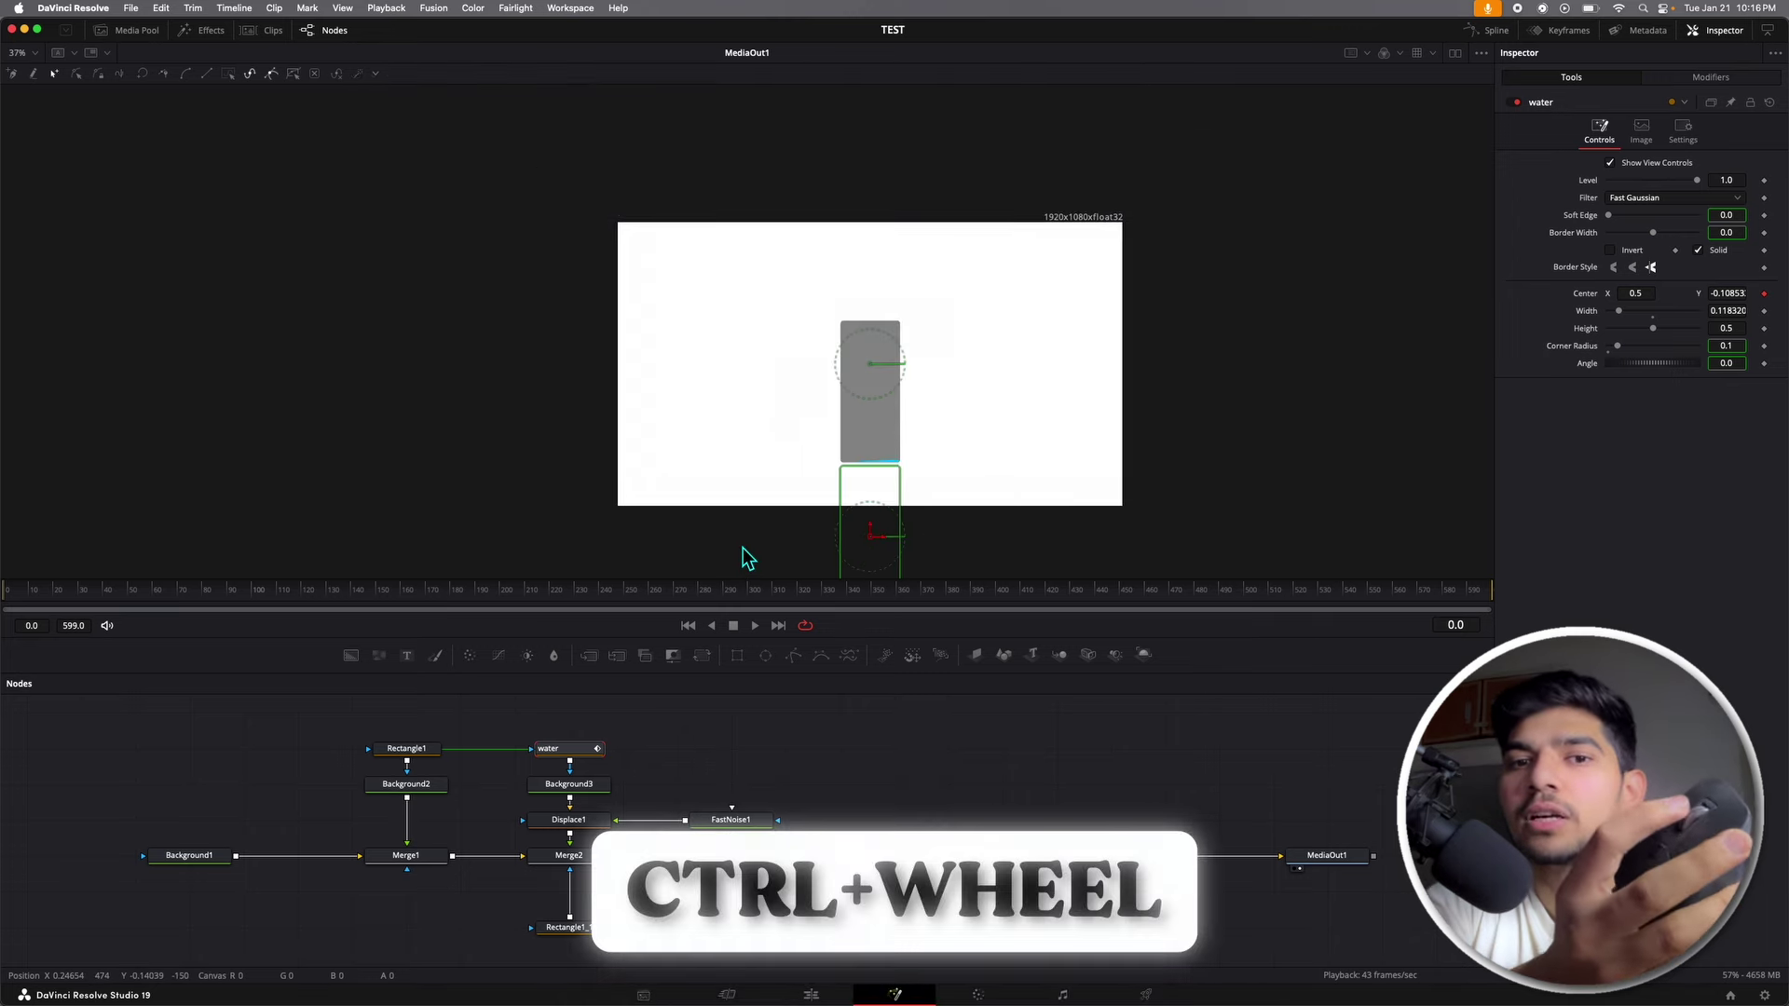
scroll(748, 557, up, 1)
scroll(748, 557, up, 10)
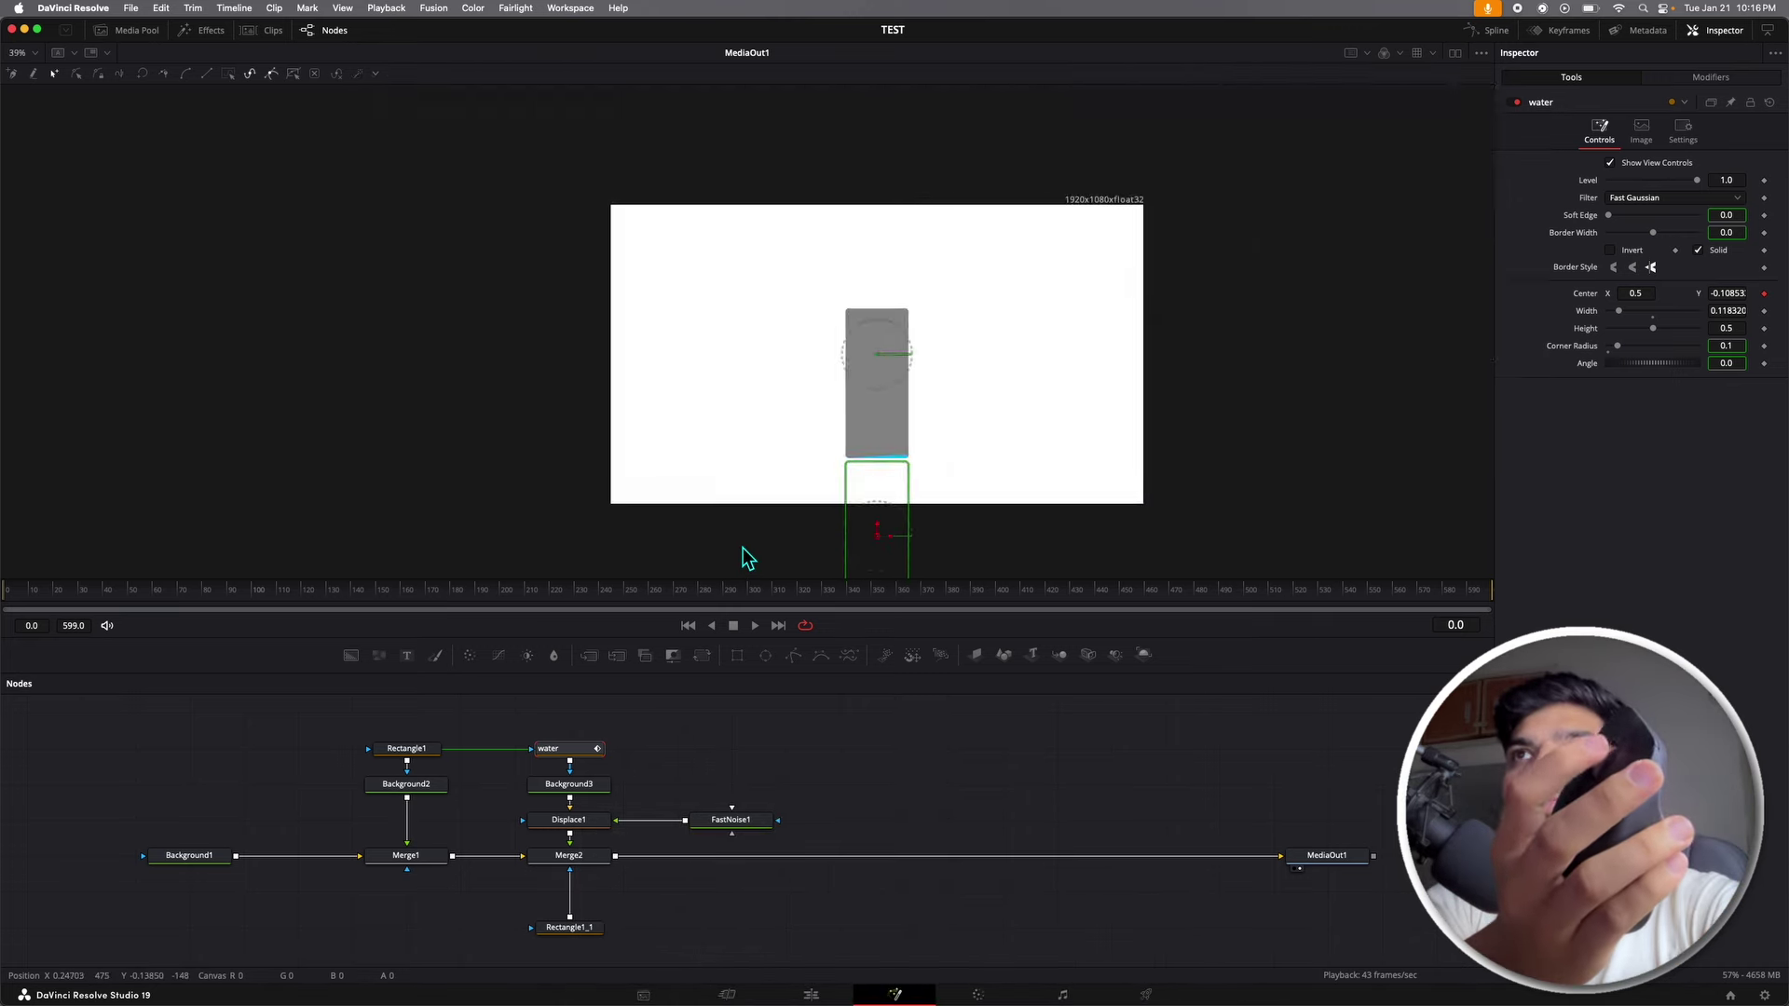
scroll(748, 557, up, 8)
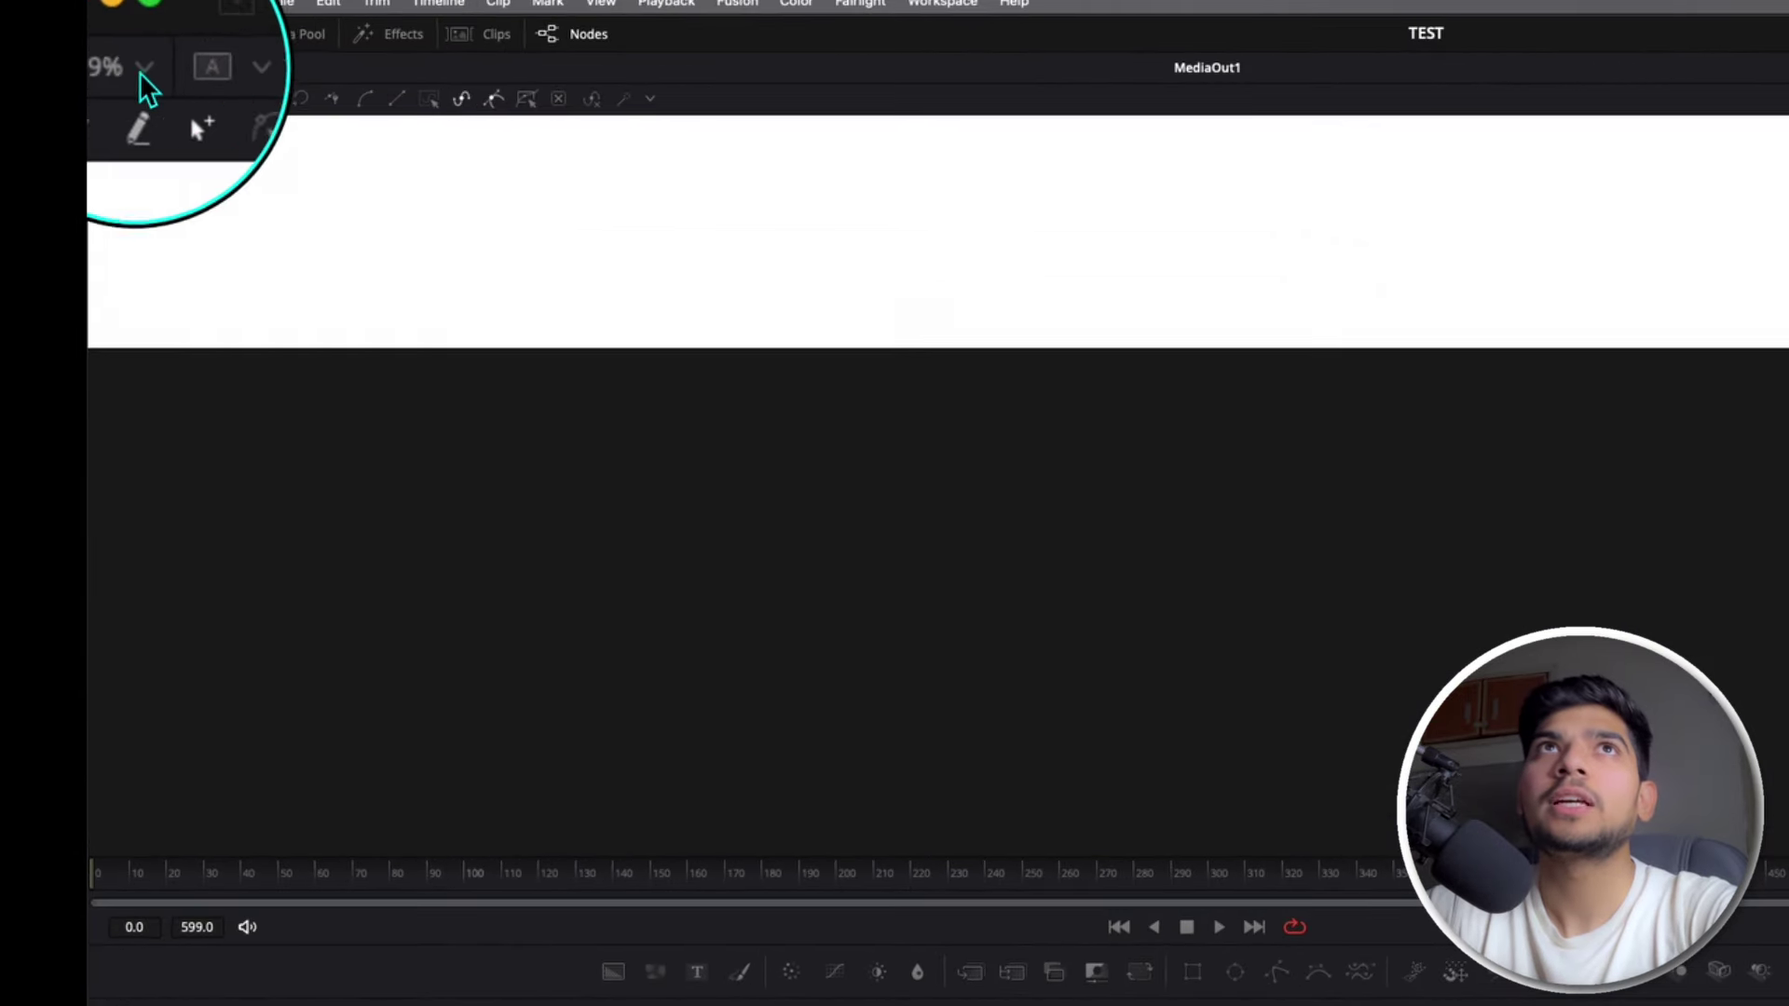
click(139, 69)
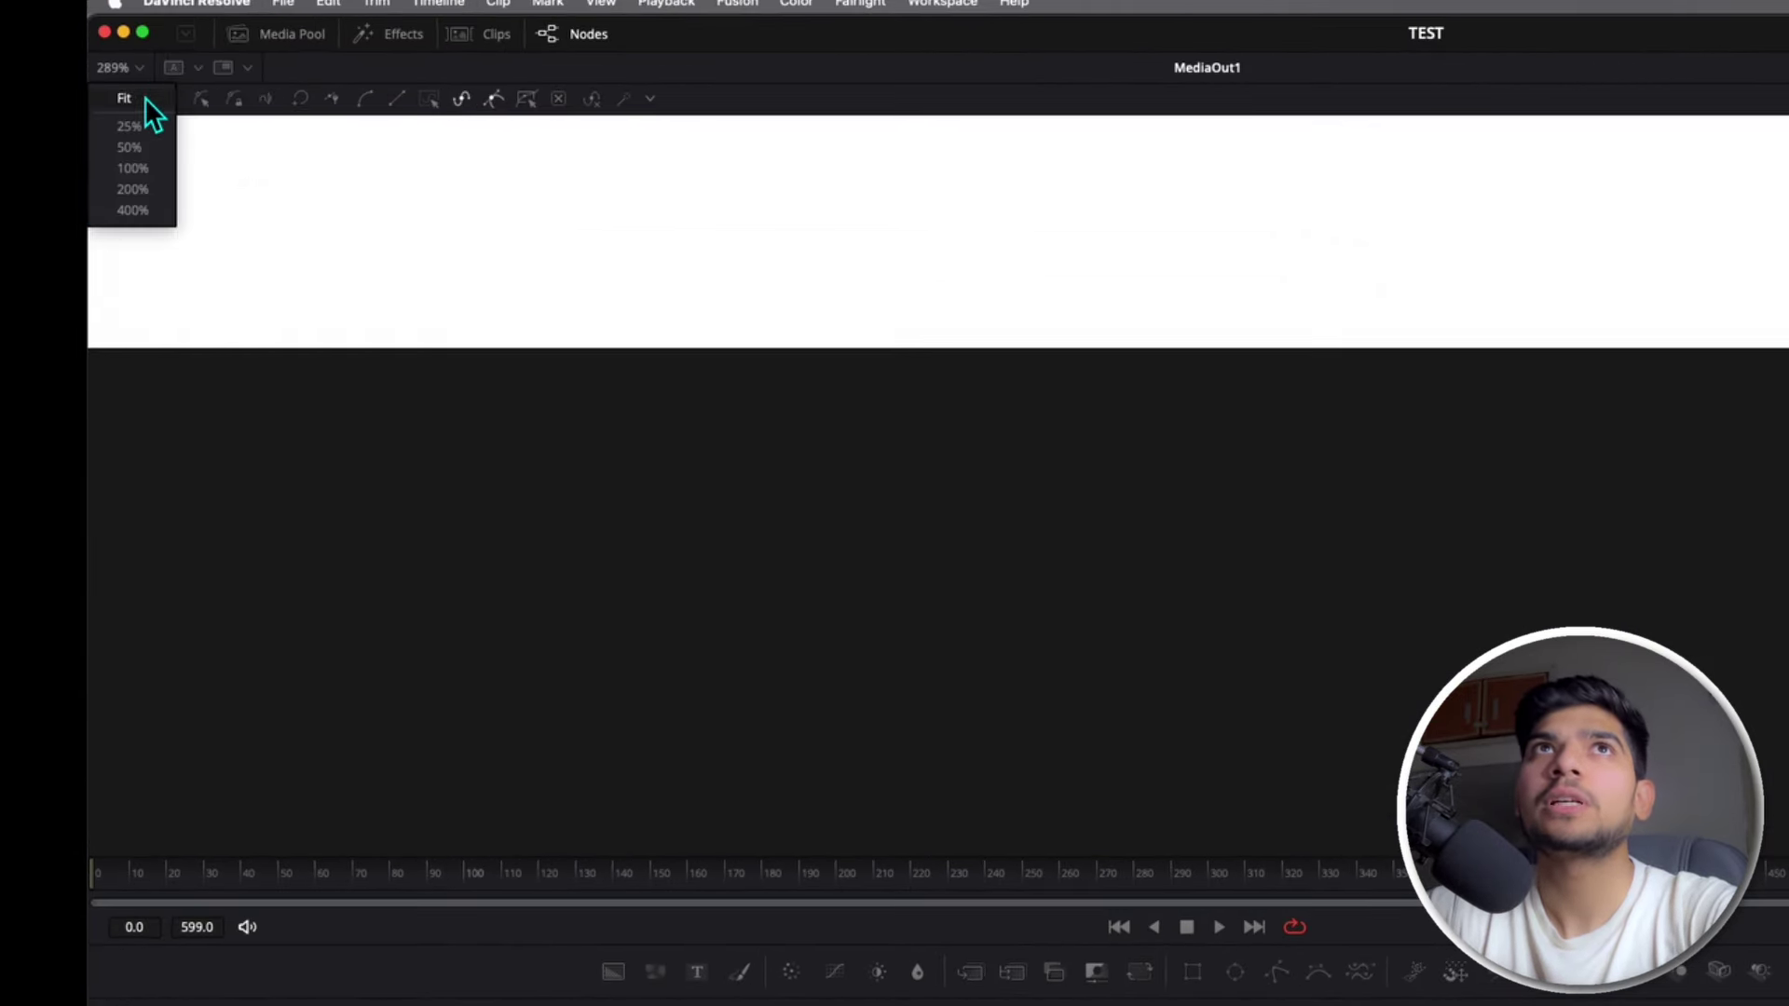
click(130, 99)
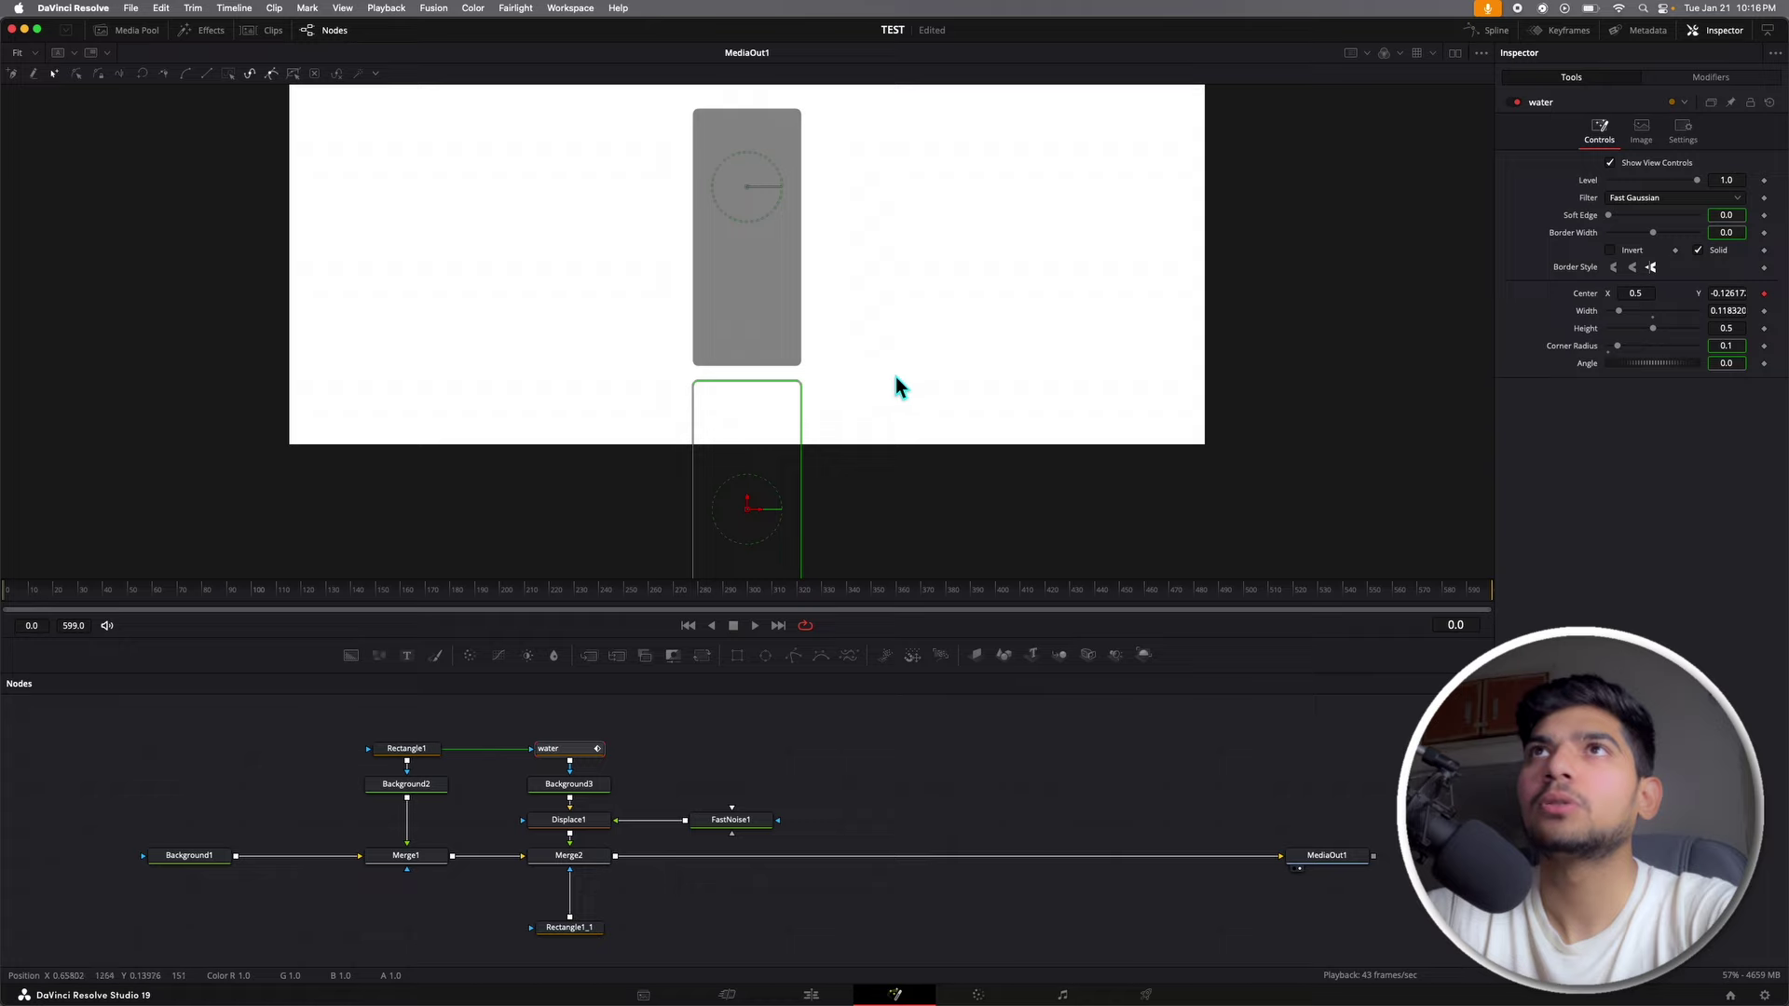
Step: Keyframe the water node's Center at frame 280 and raise the rectangle inside the container to about Center Y 0.328
drag(4, 594, 611, 597)
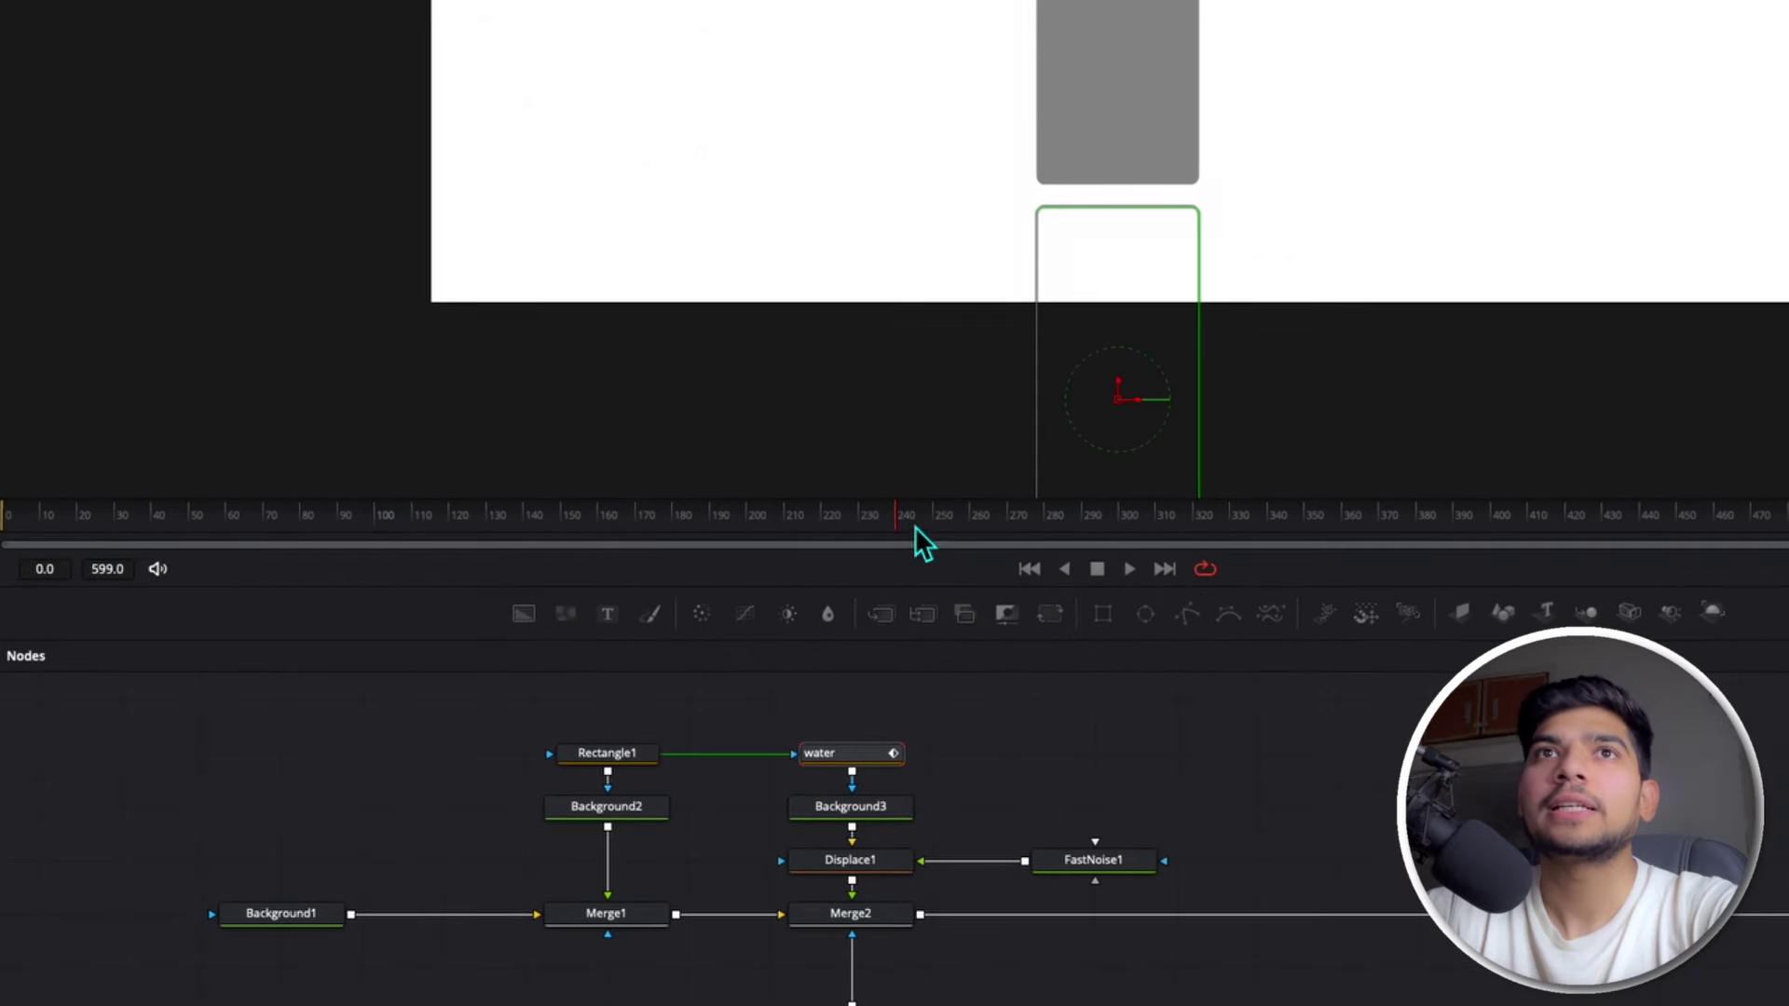
drag(915, 527, 1051, 529)
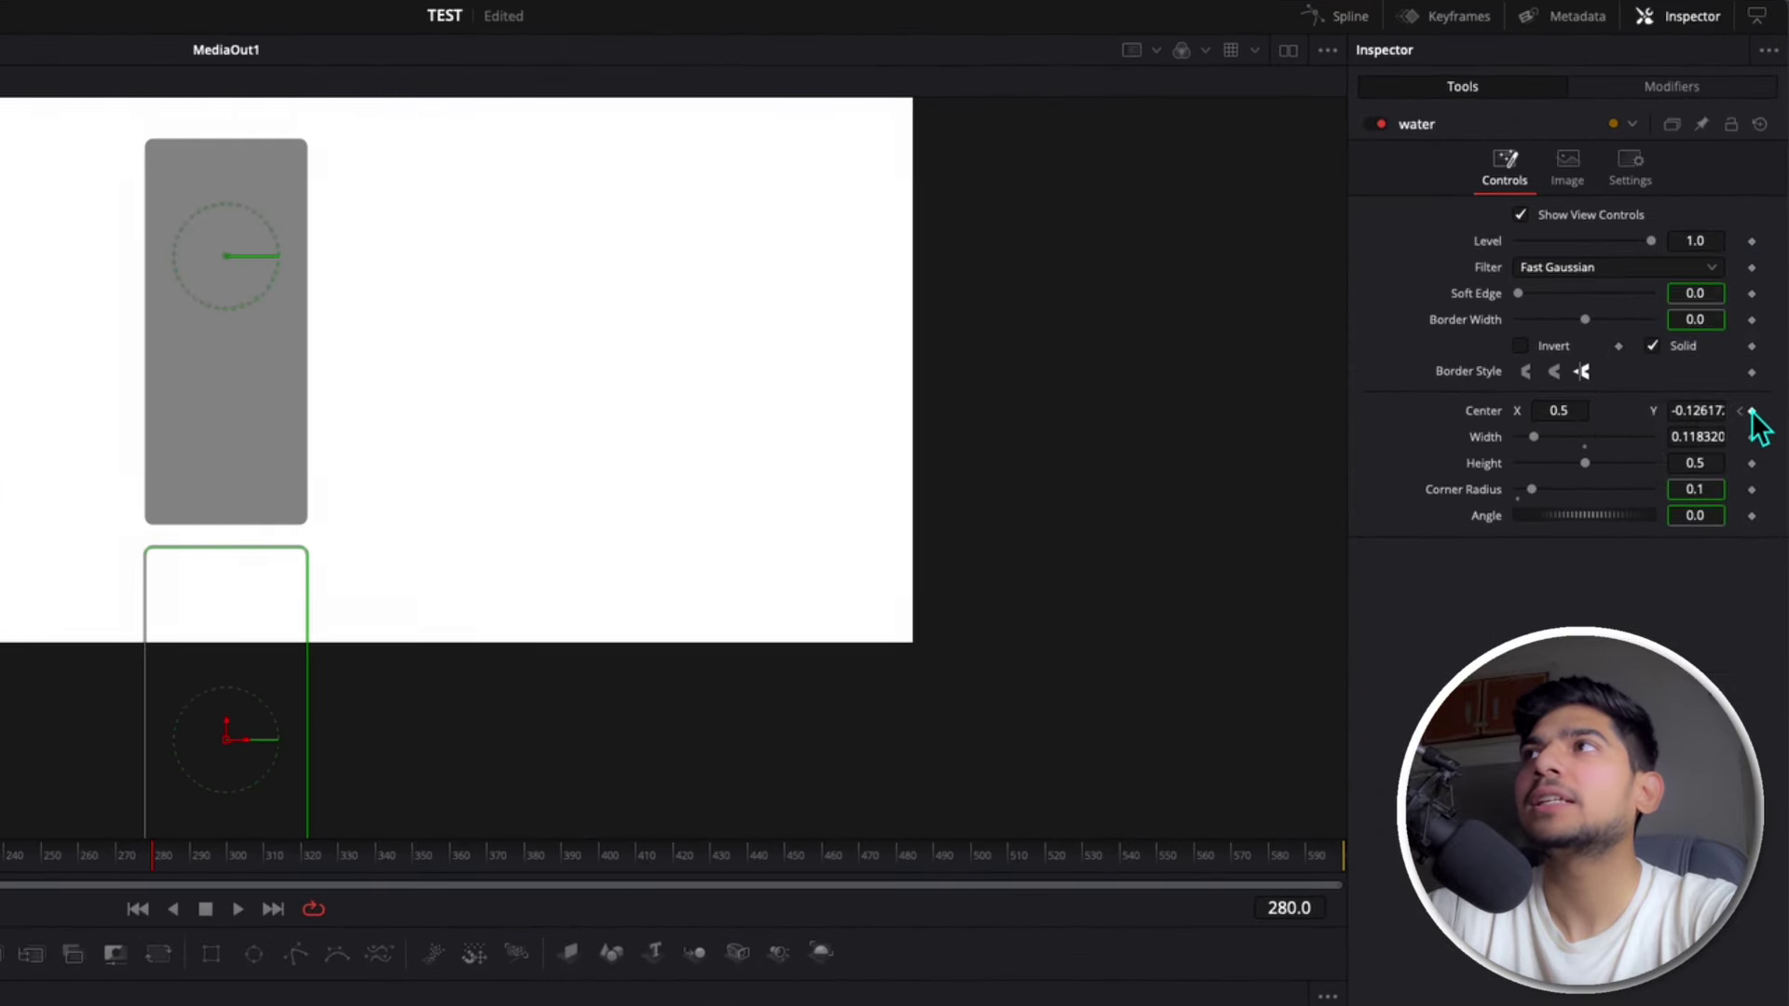
click(1752, 411)
drag(229, 725, 288, 372)
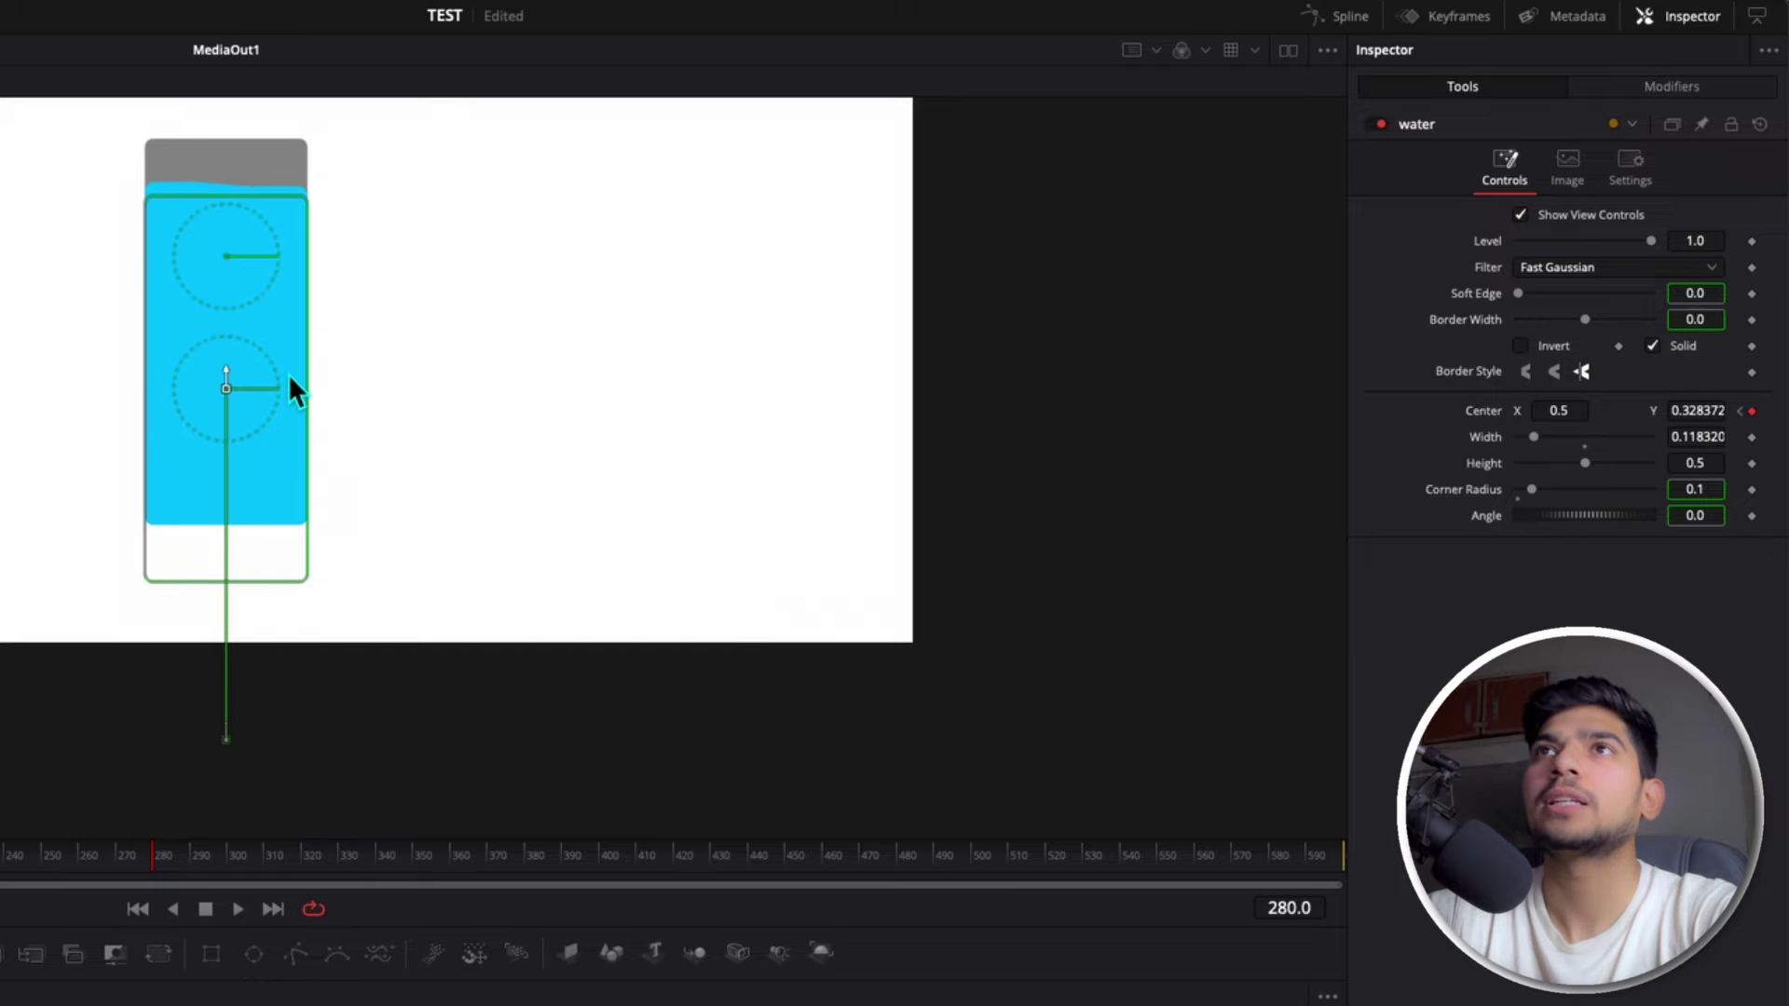
scroll(335, 666, up, 4)
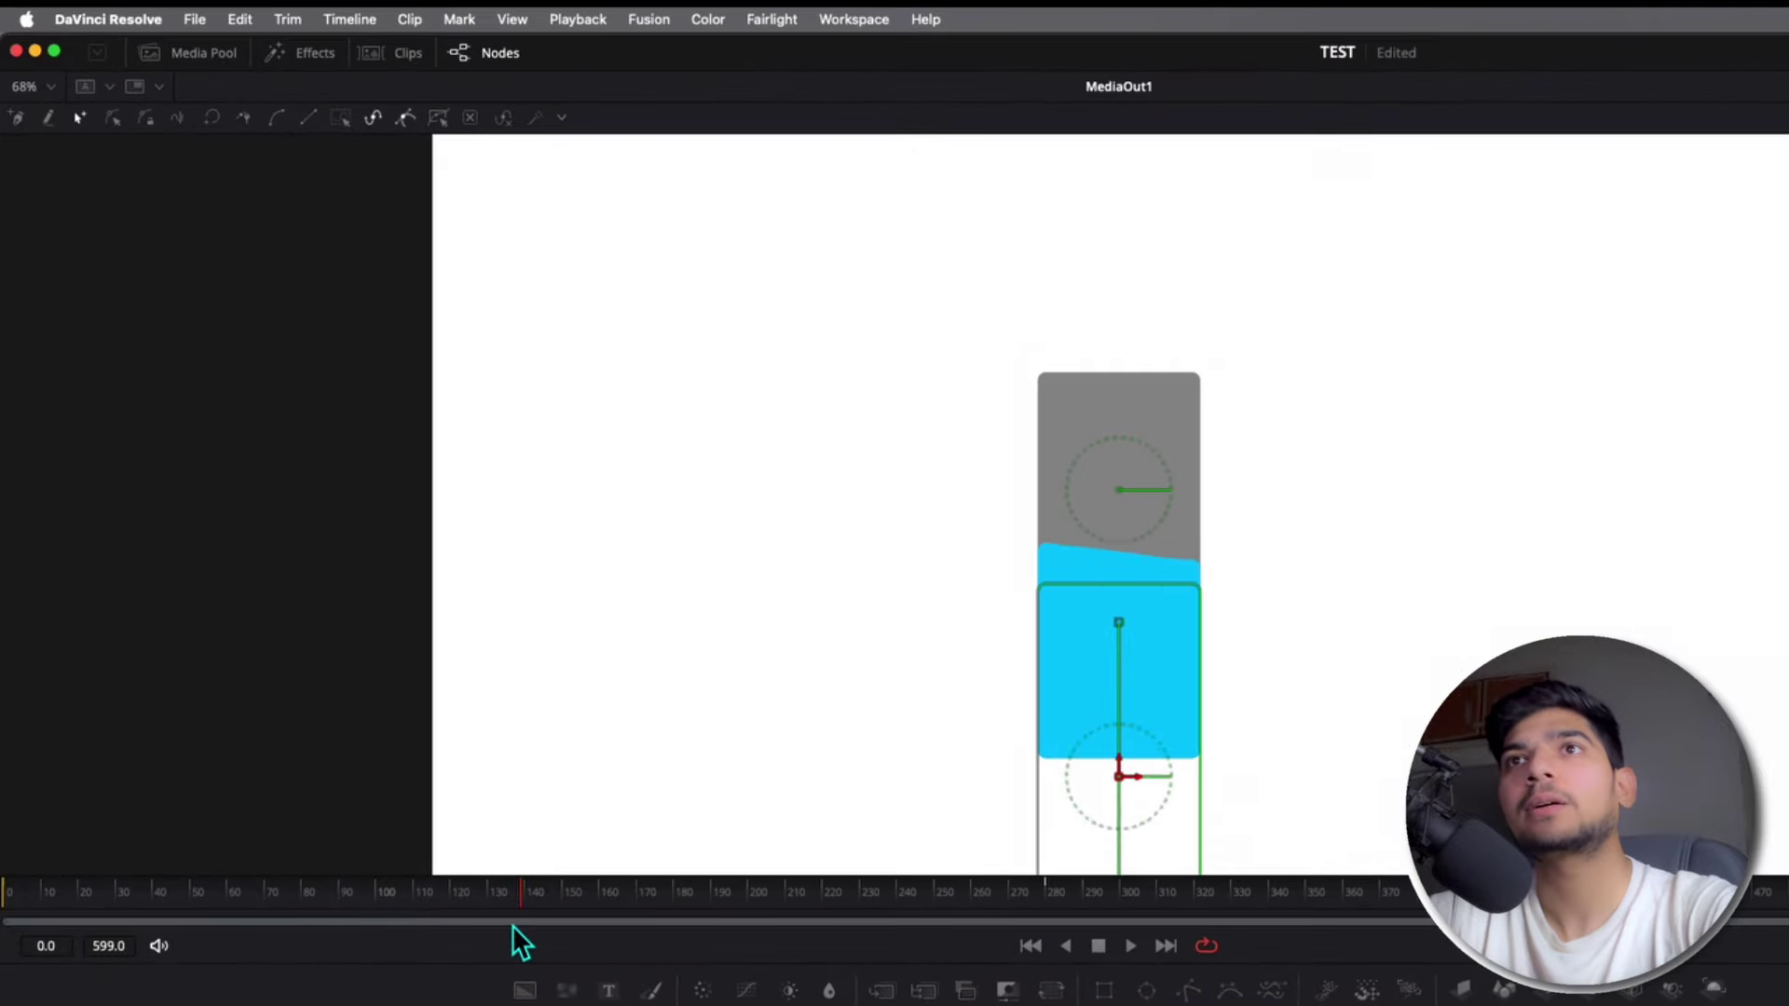
Step: Play the composition from frame 0 to check how the water rises in the container
drag(512, 925, 5, 895)
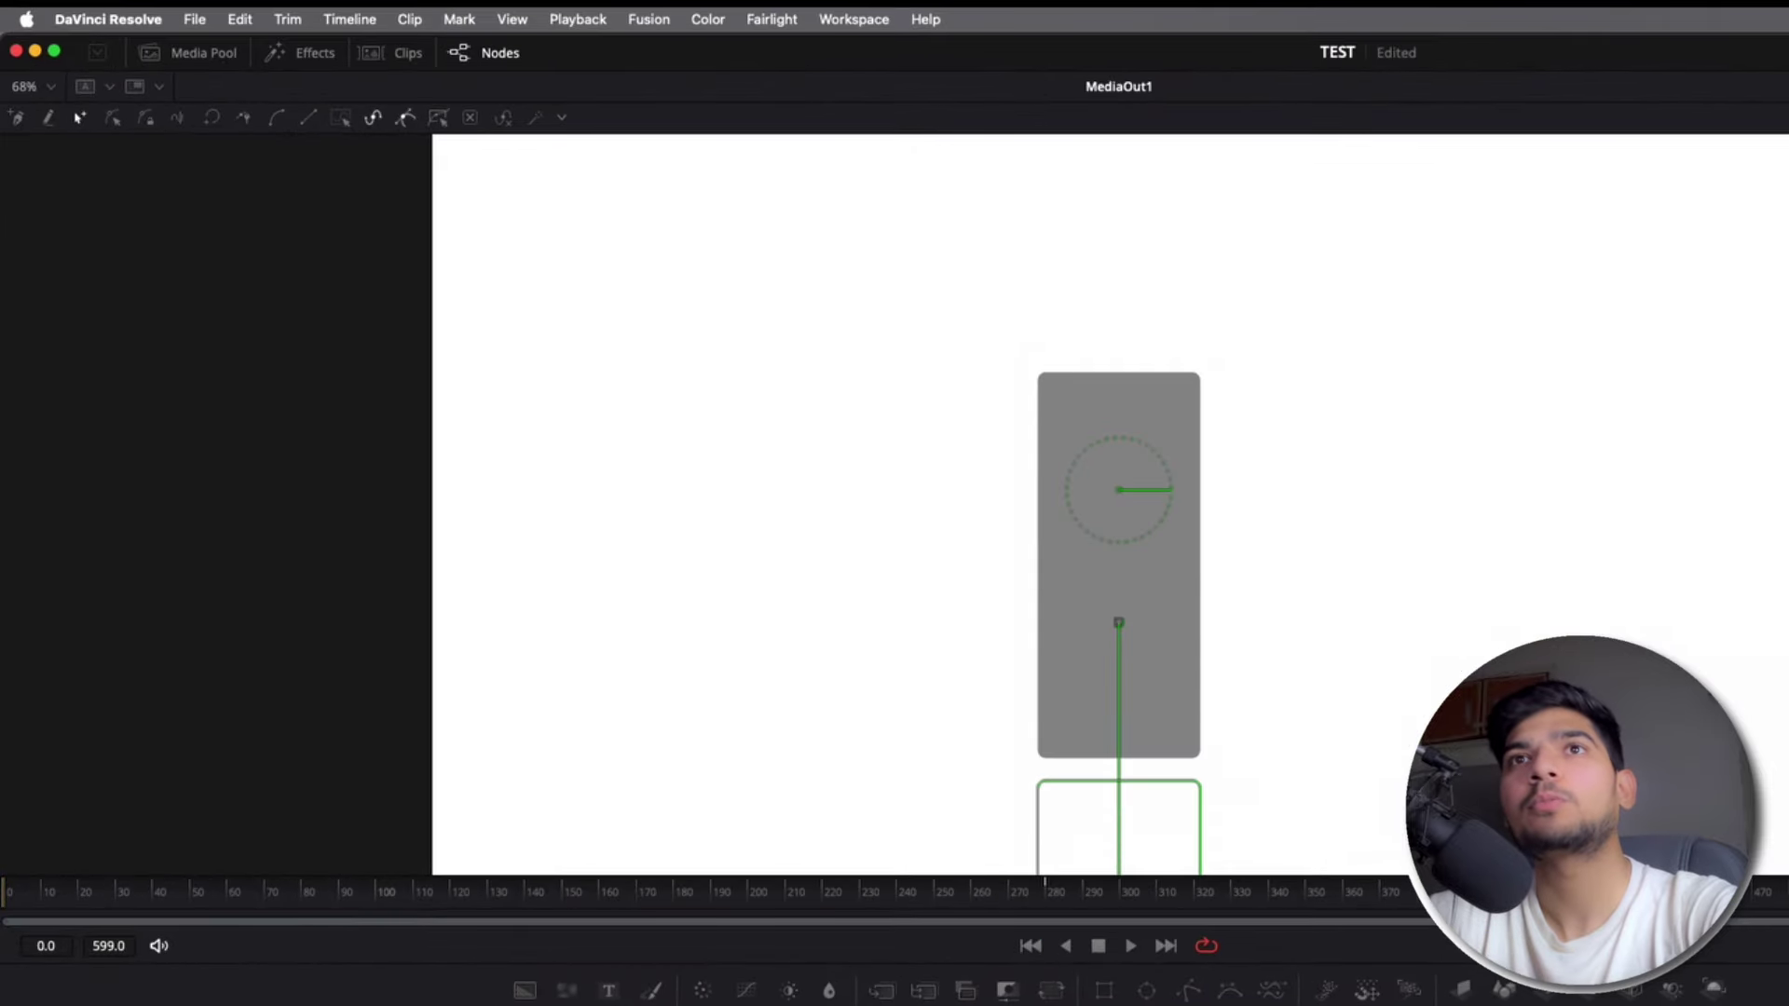
key(space)
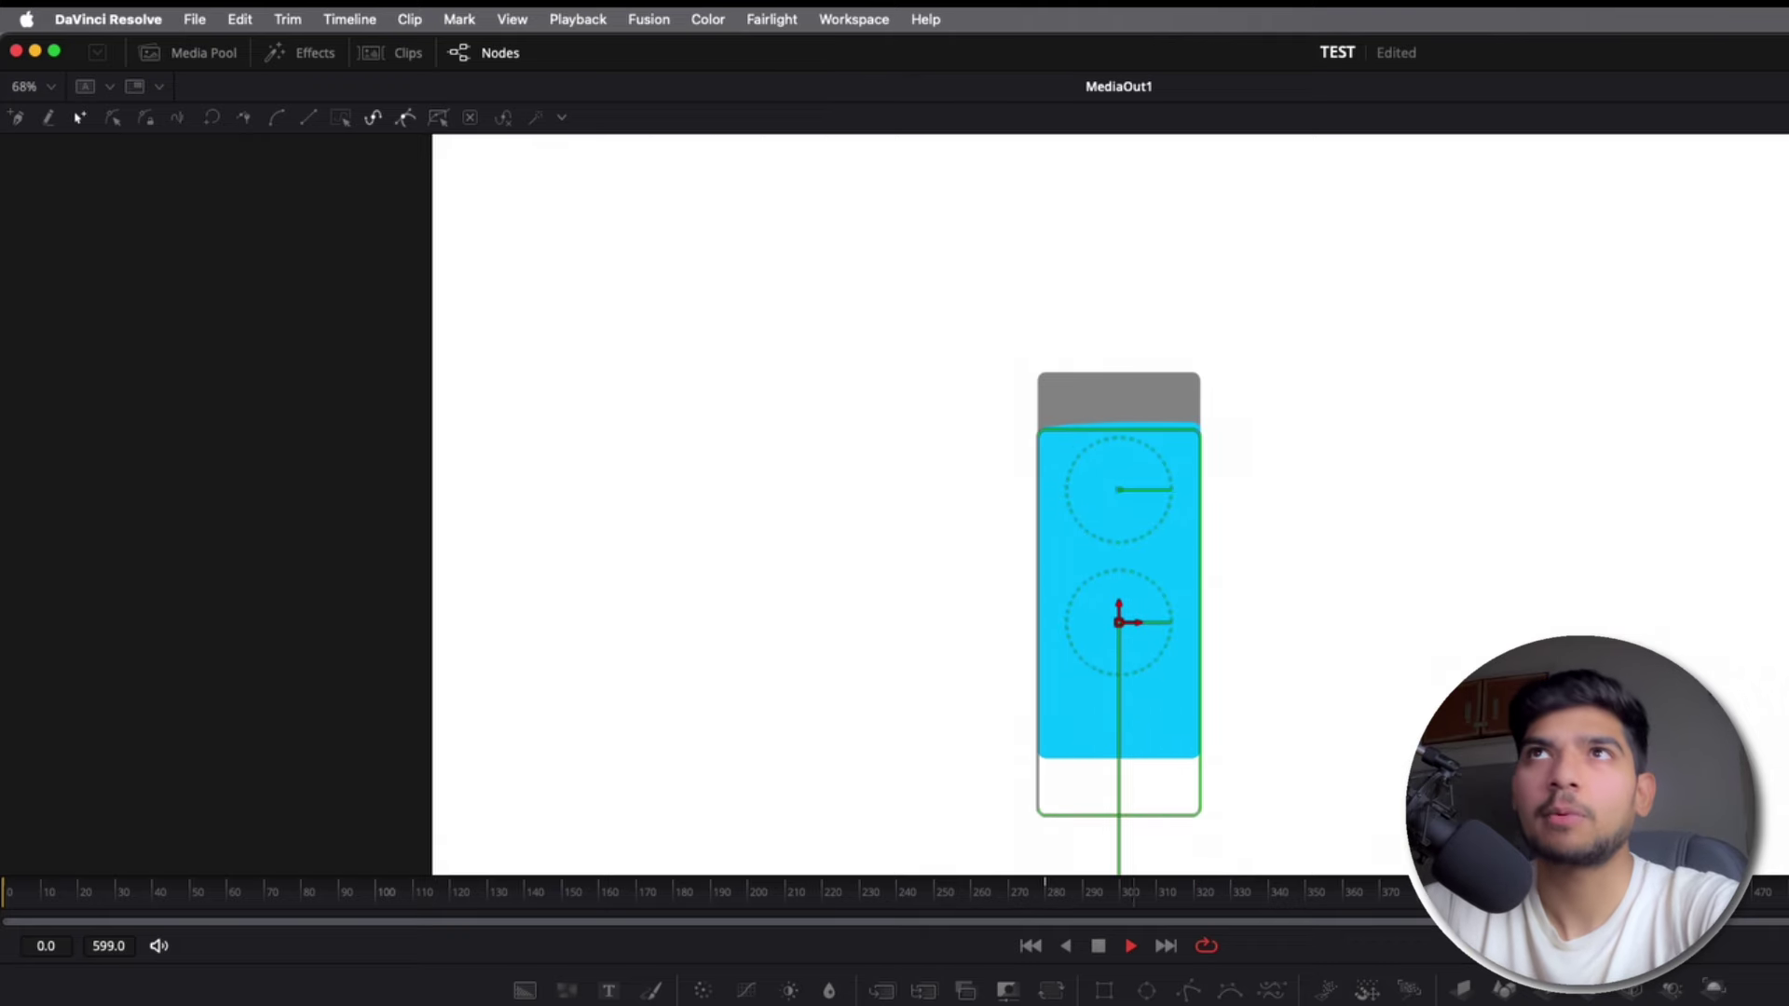
click(1389, 1005)
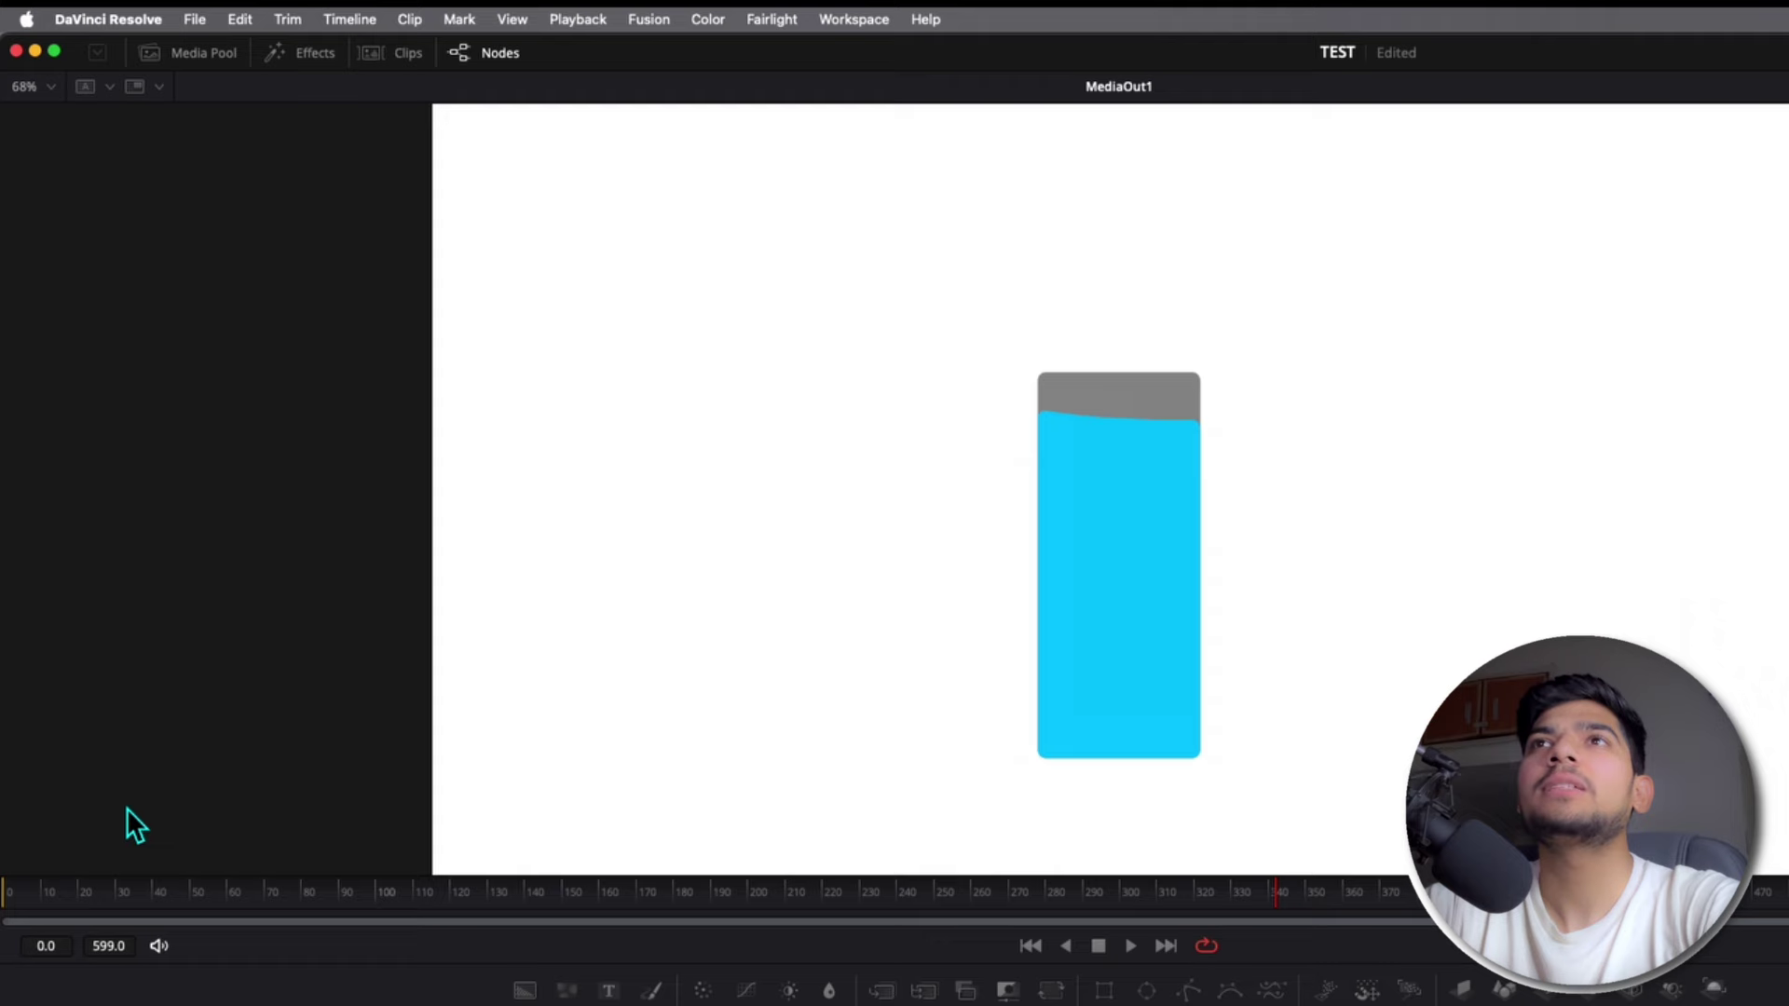
click(8, 896)
key(space)
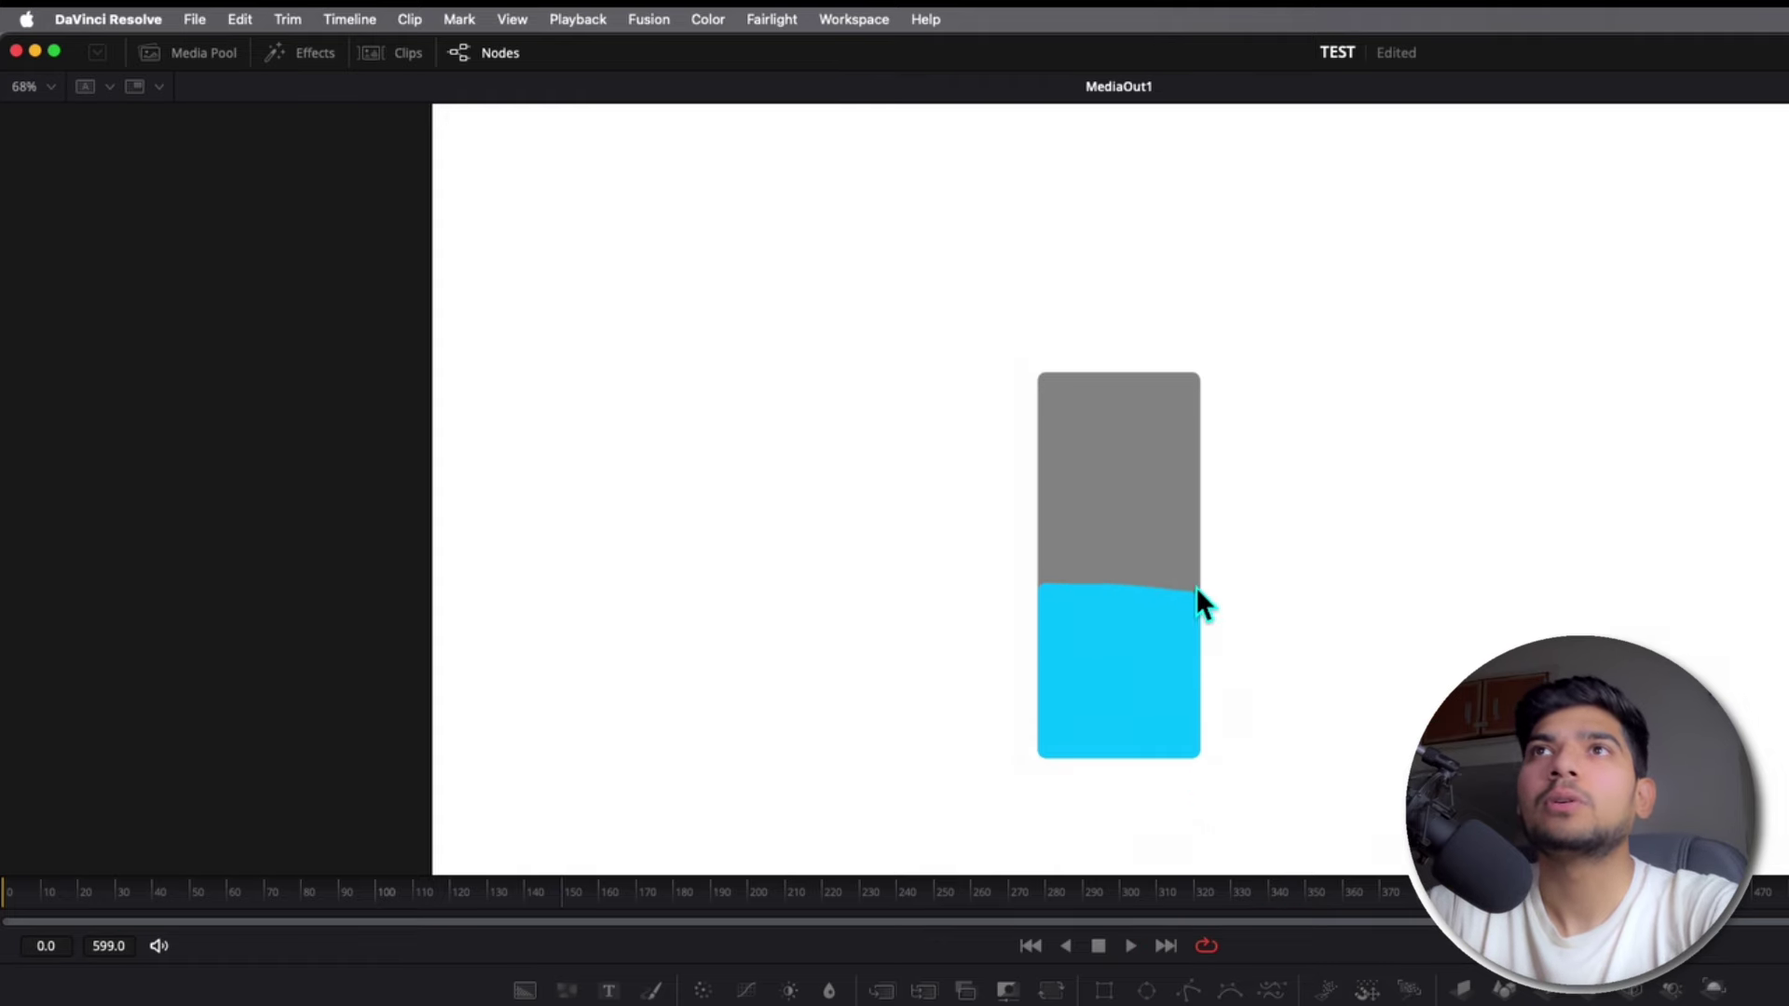
click(1070, 587)
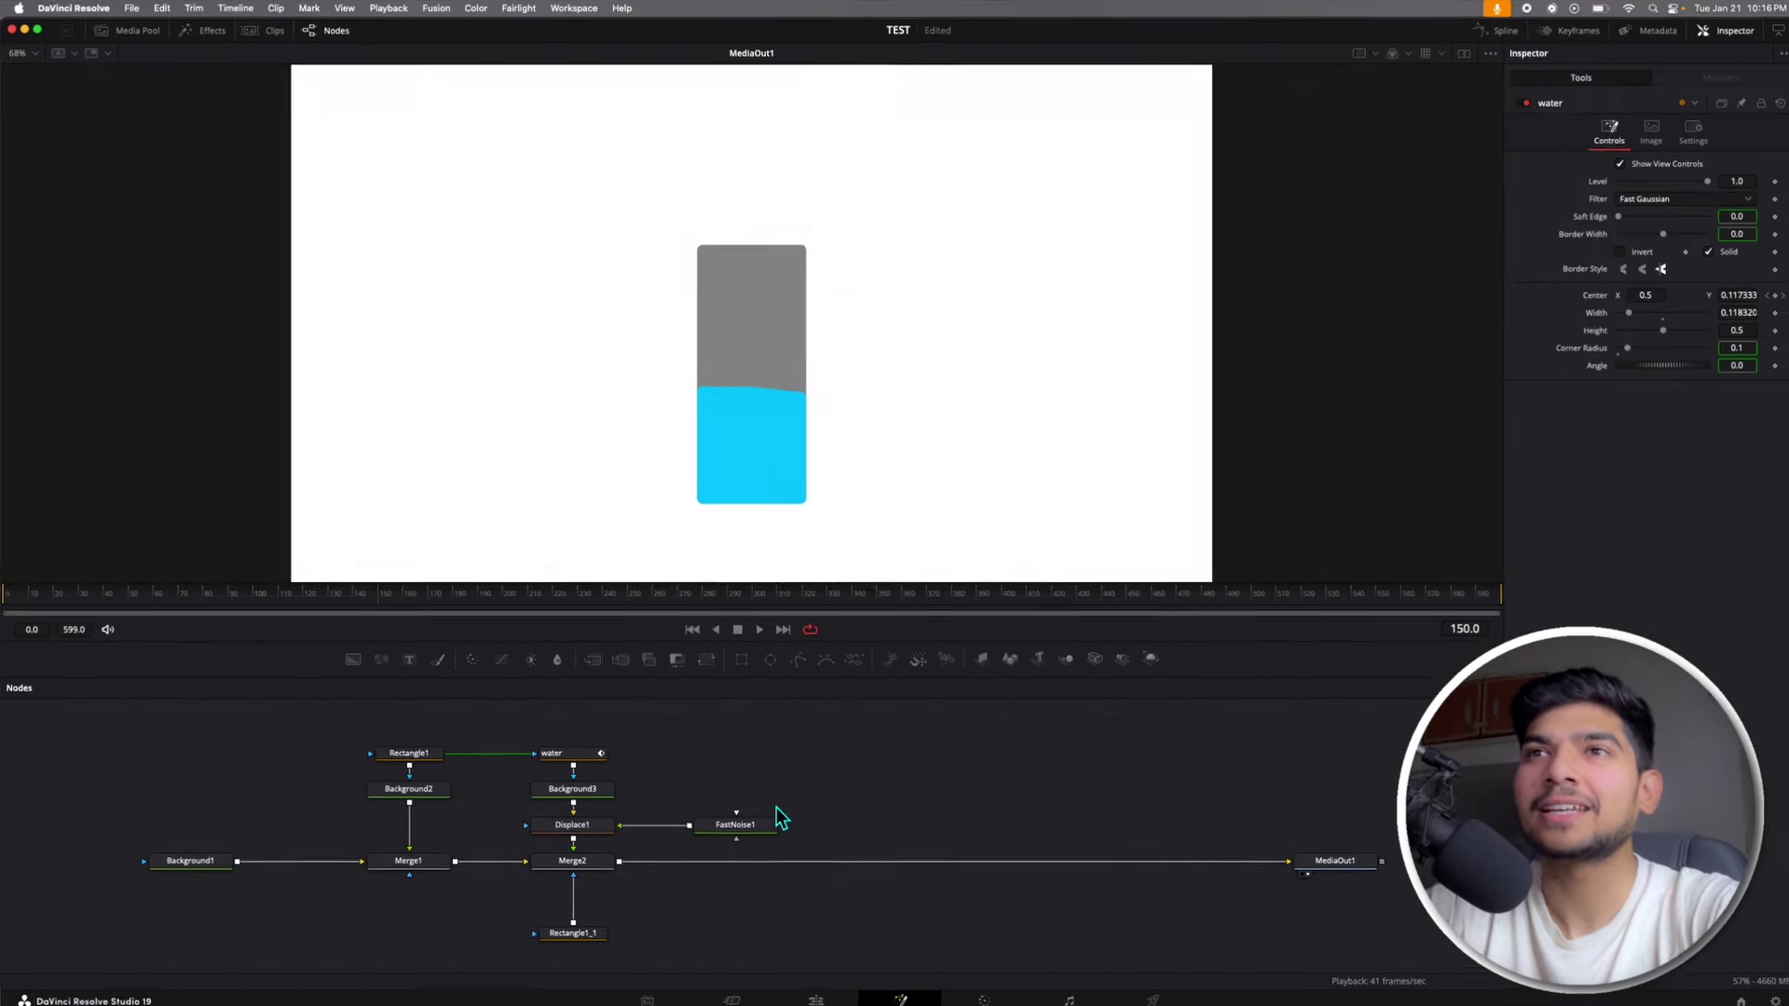
Step: Set FastNoise1's Seethe Rate to 0.1 and play the composition from the start to check the wave speed
click(762, 764)
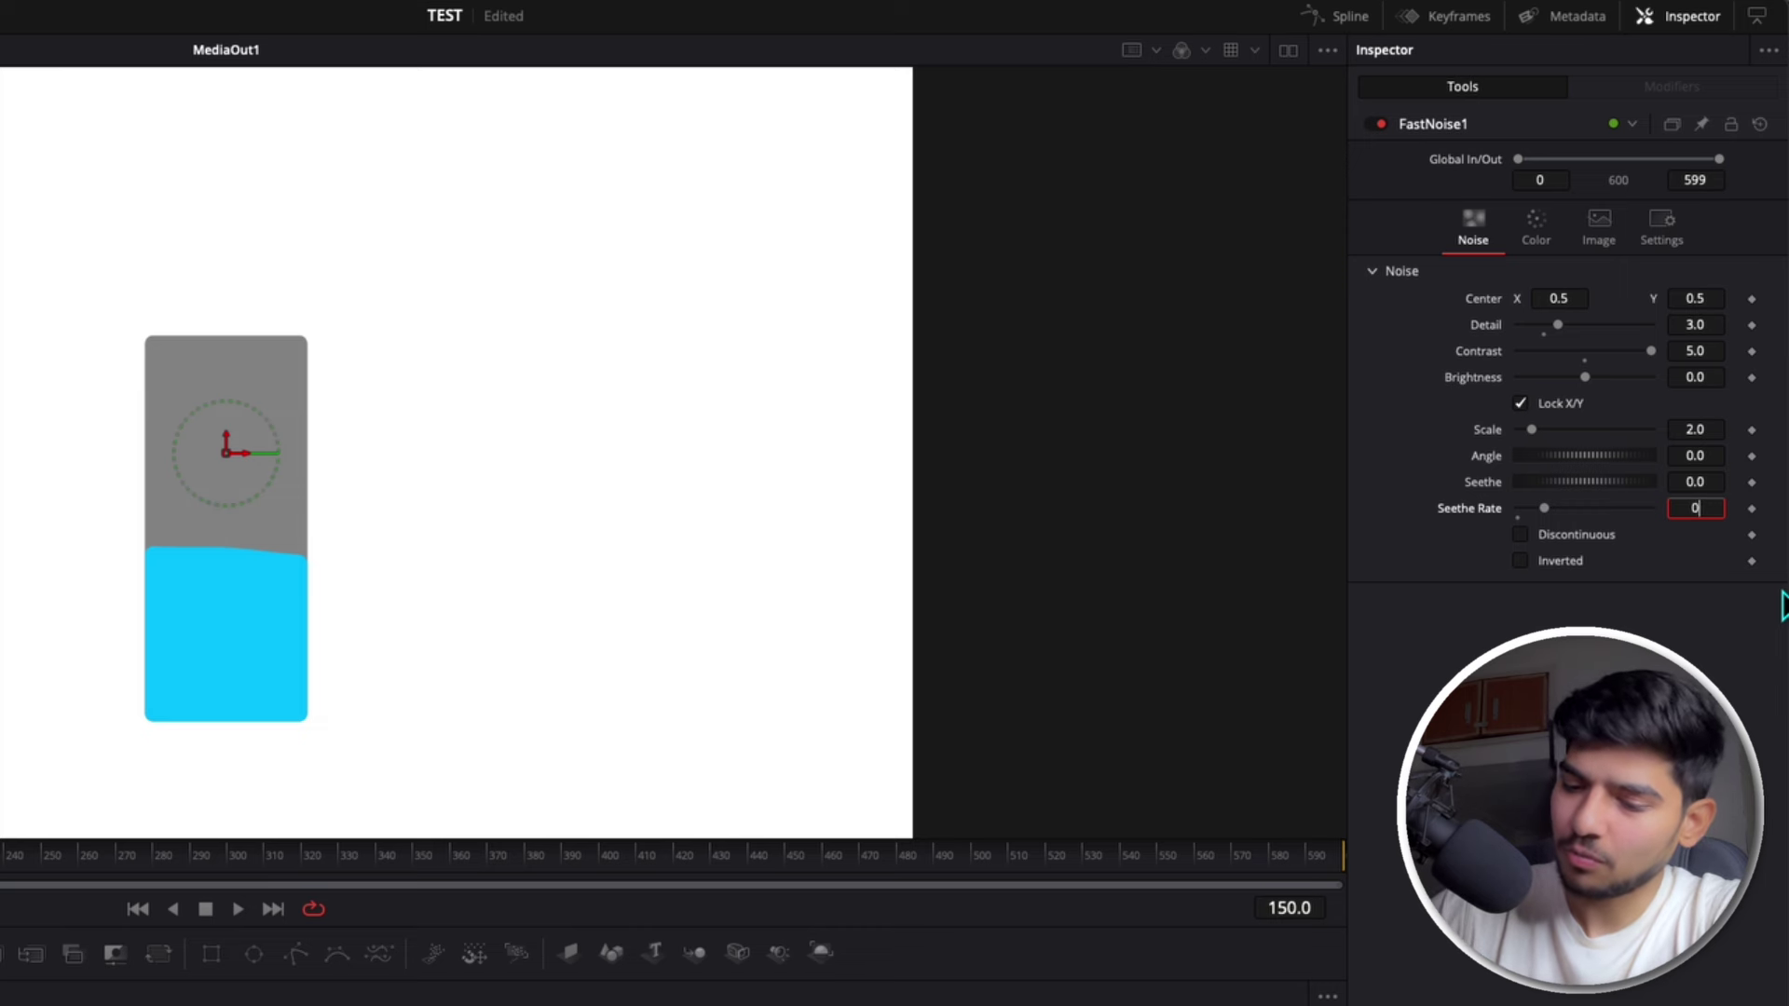
key(Return)
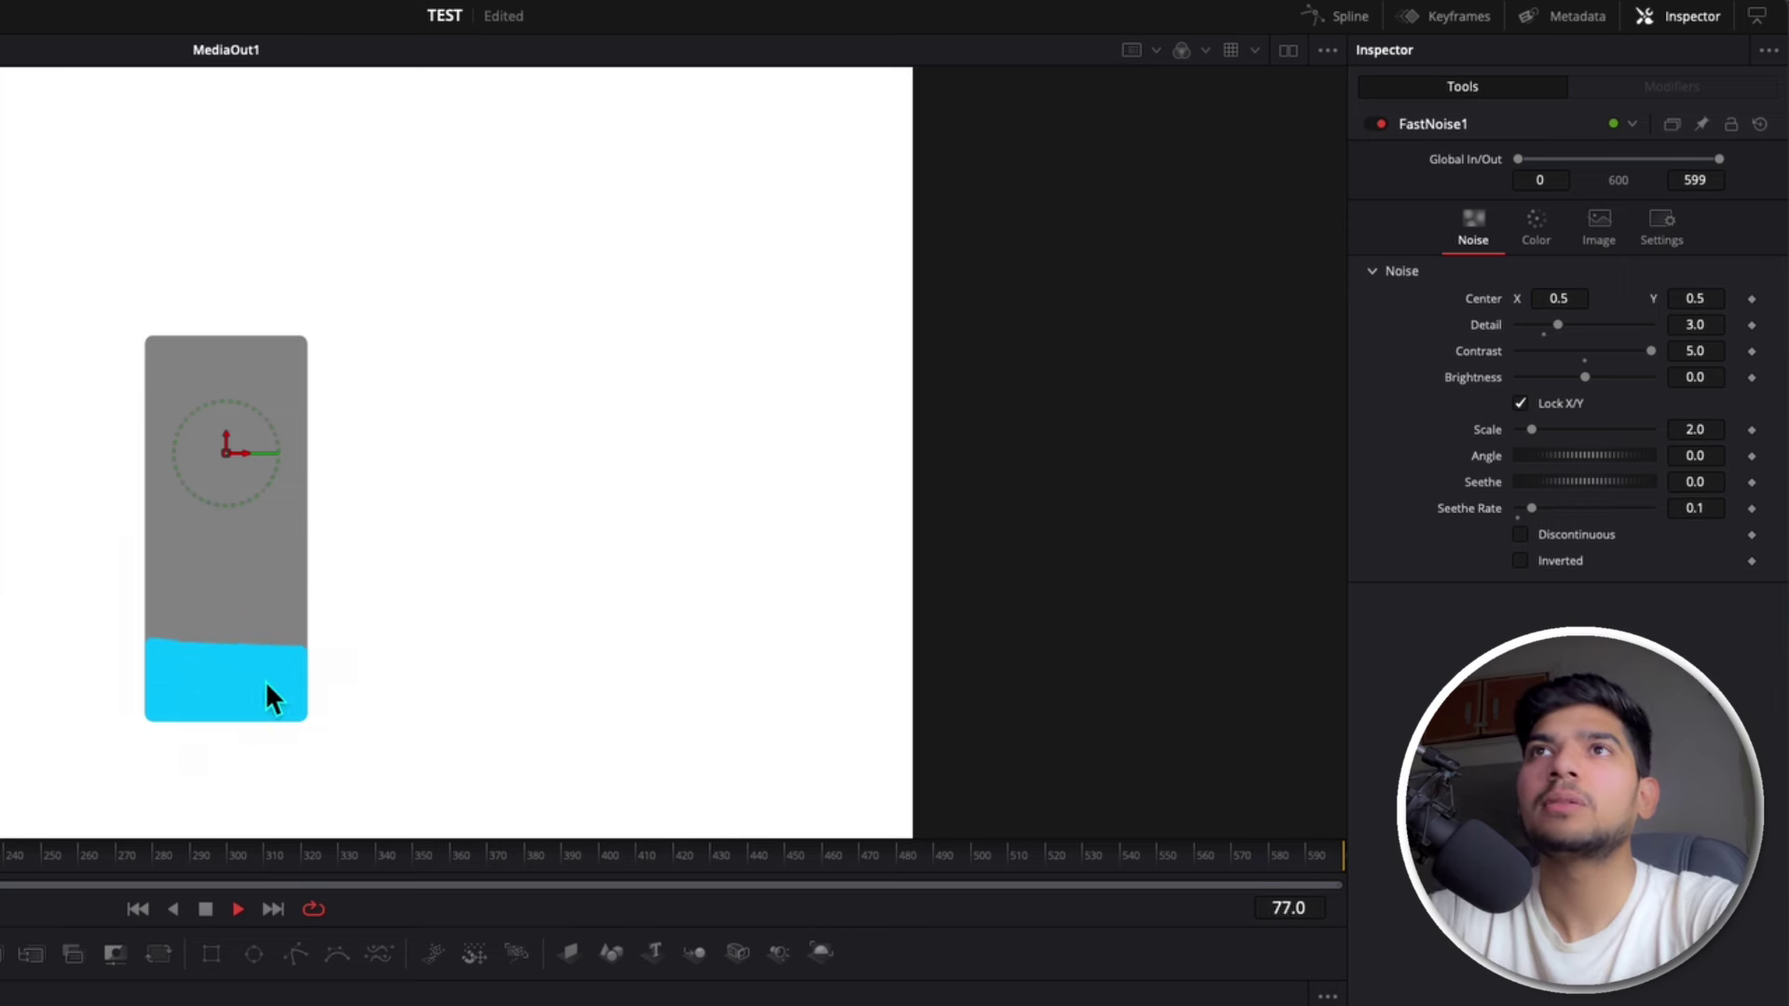
key(space)
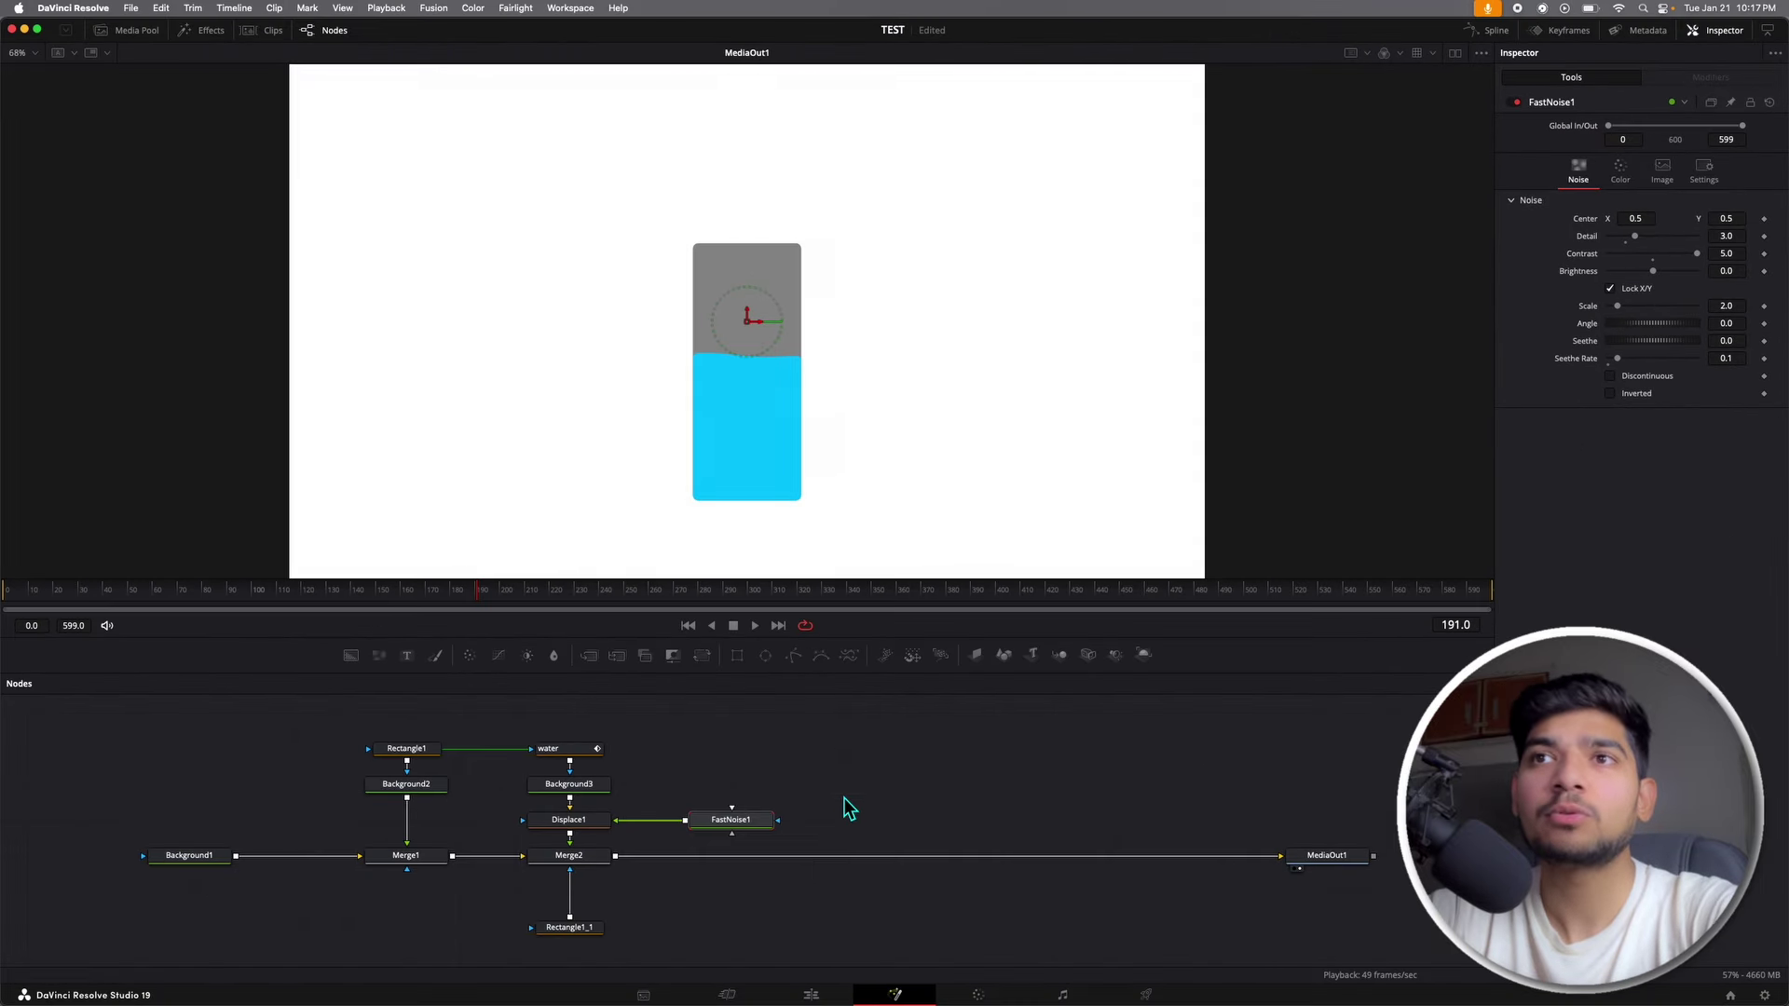
drag(844, 789, 617, 802)
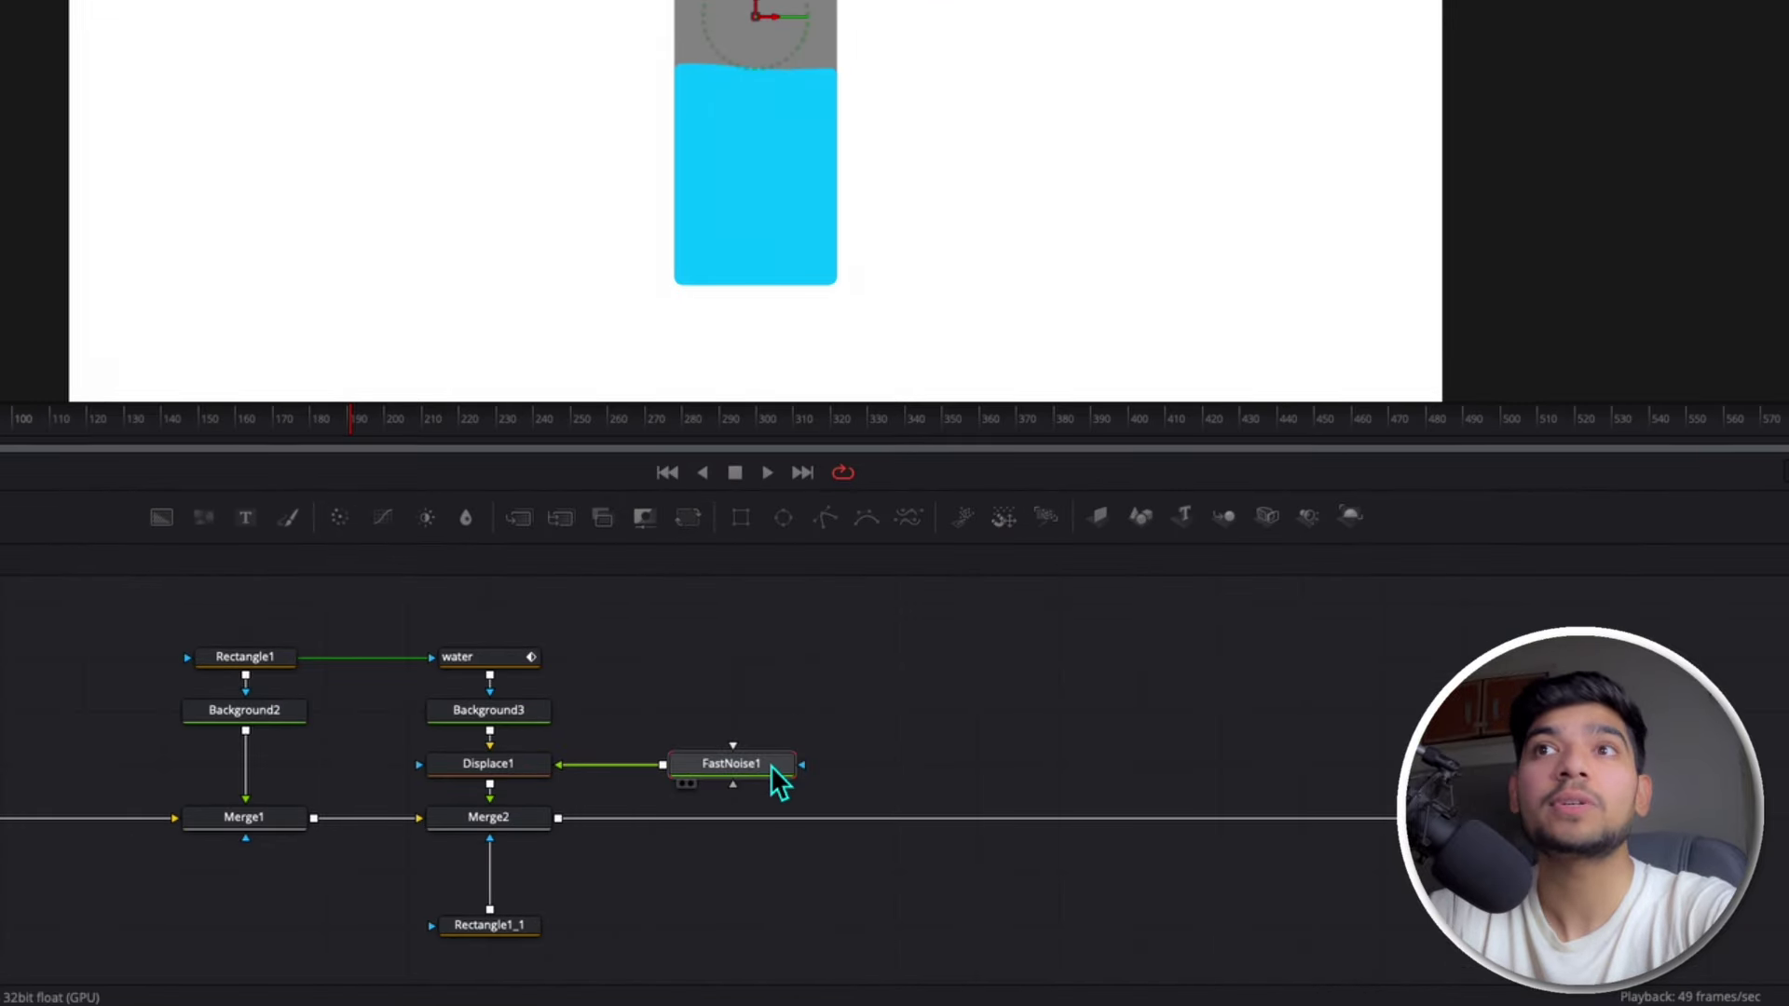
drag(462, 594, 37, 620)
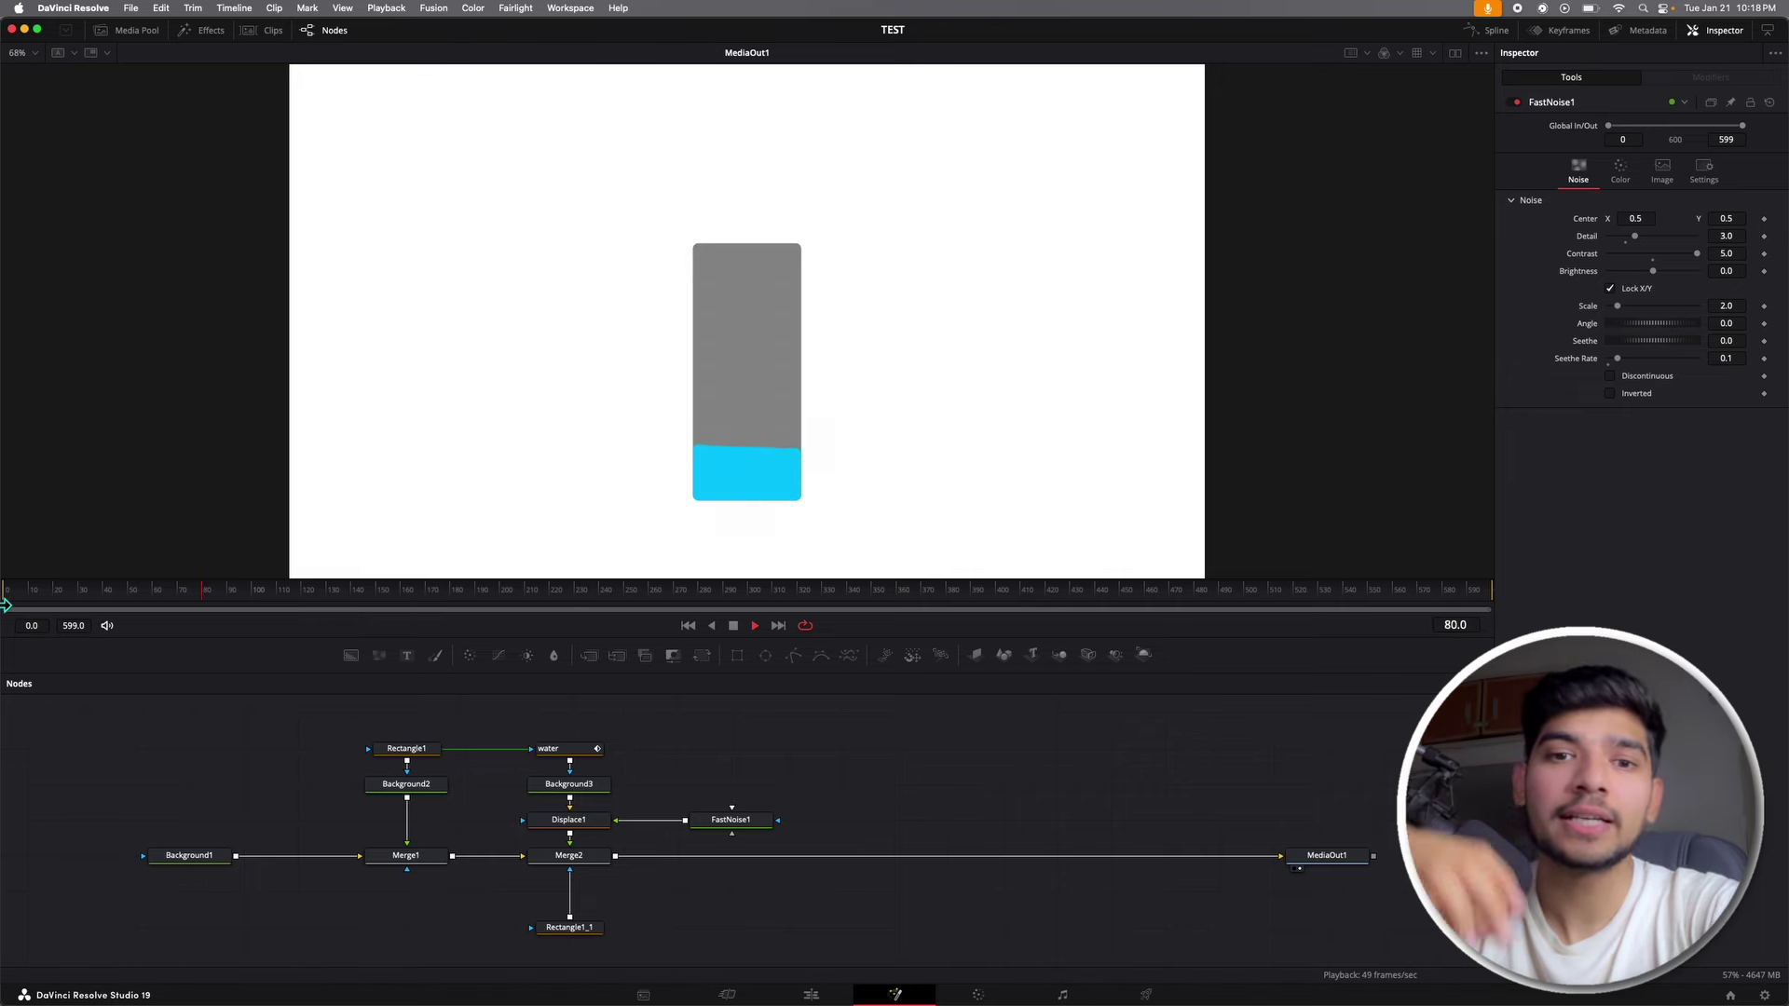
key(space)
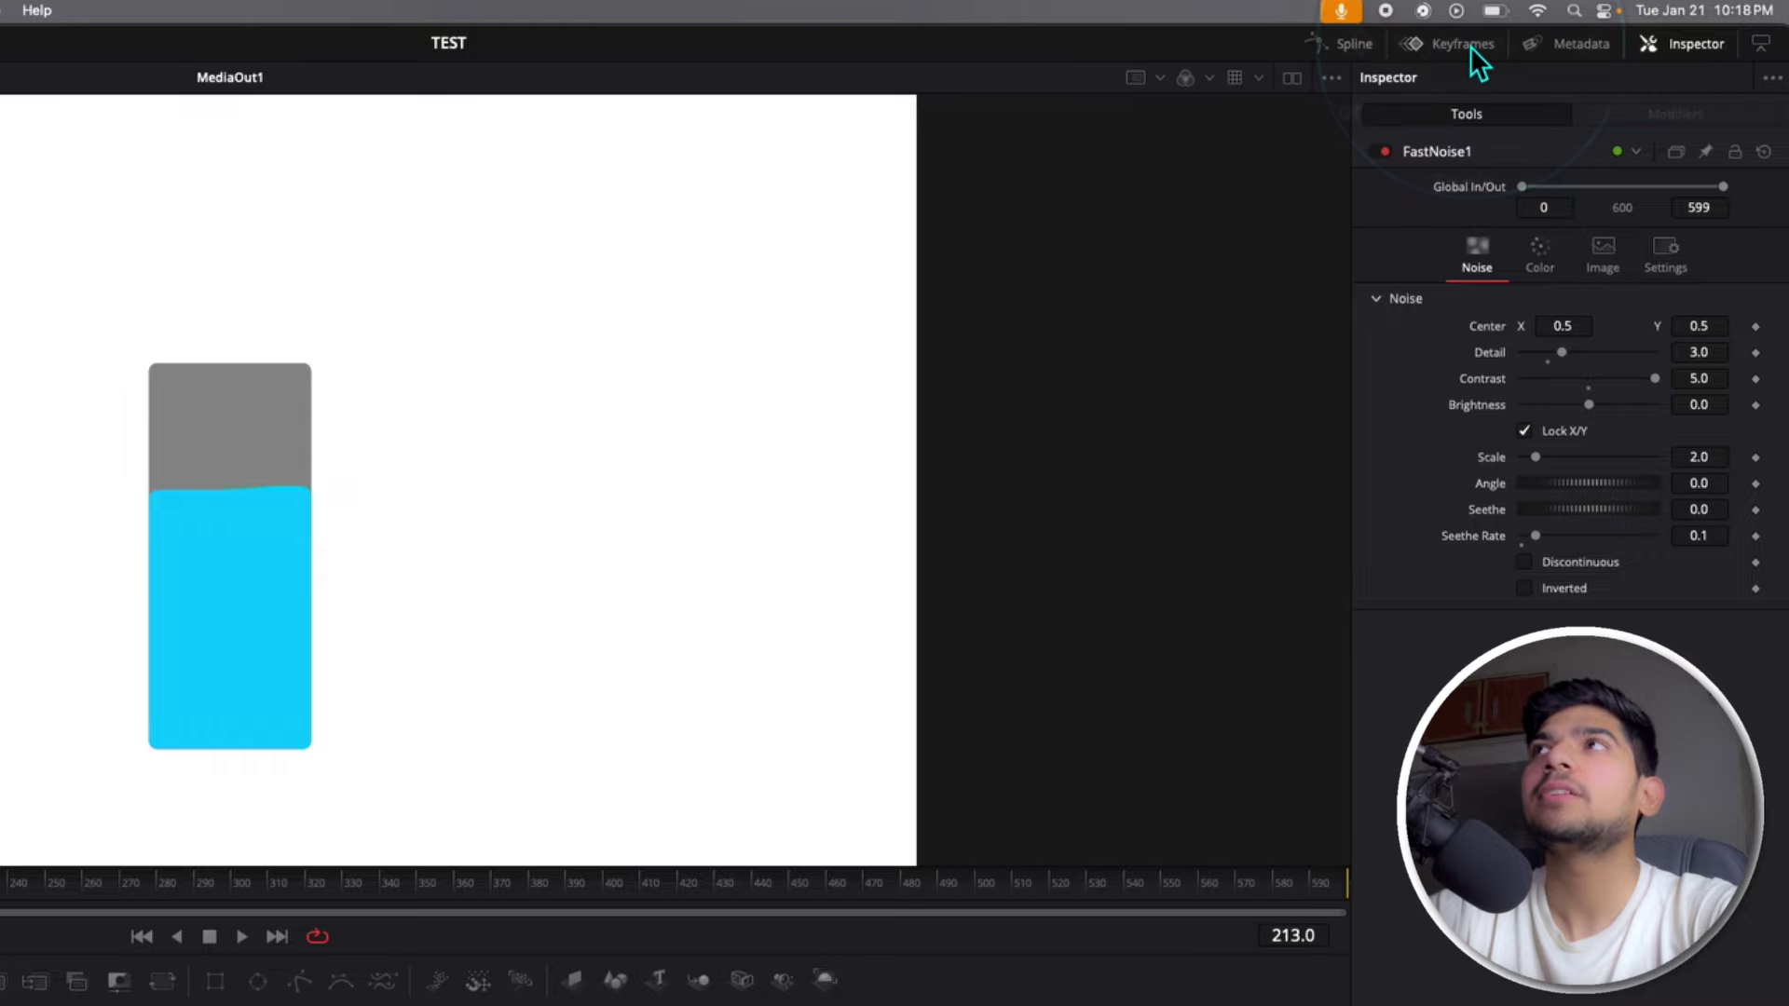
Step: Open the Keyframes editor, show only selected tools, and expand the water node's Center displacement track
click(1435, 40)
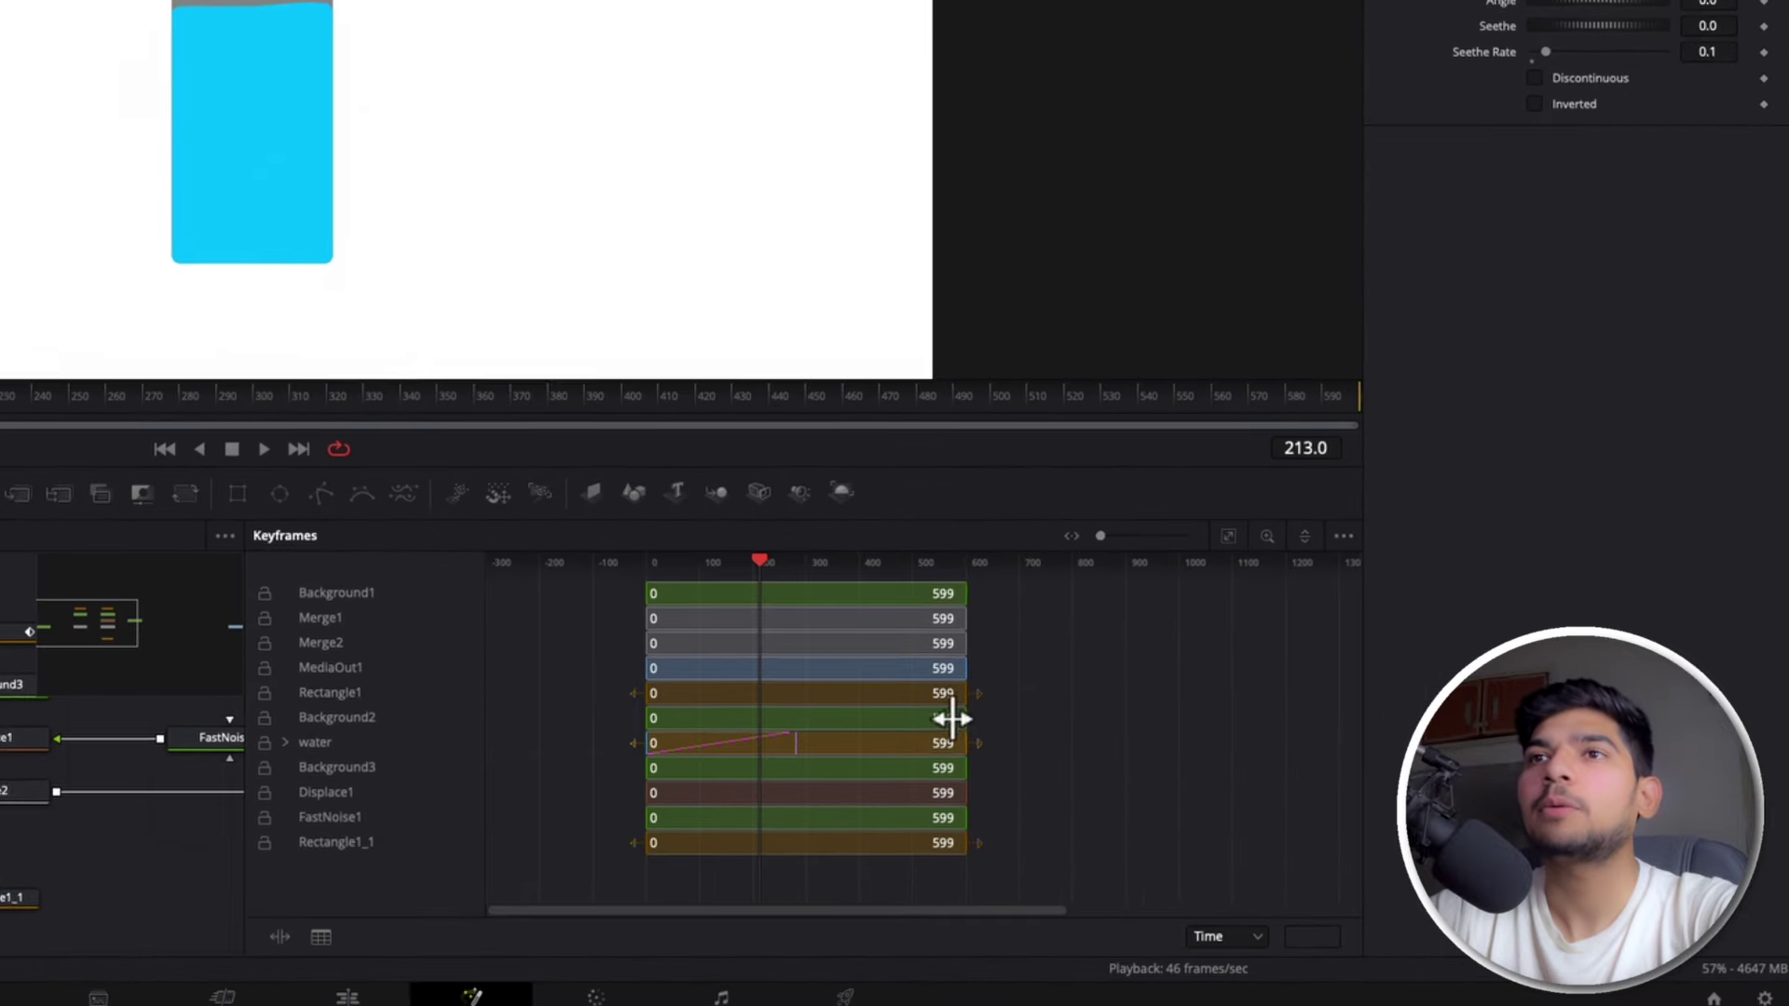
click(1338, 534)
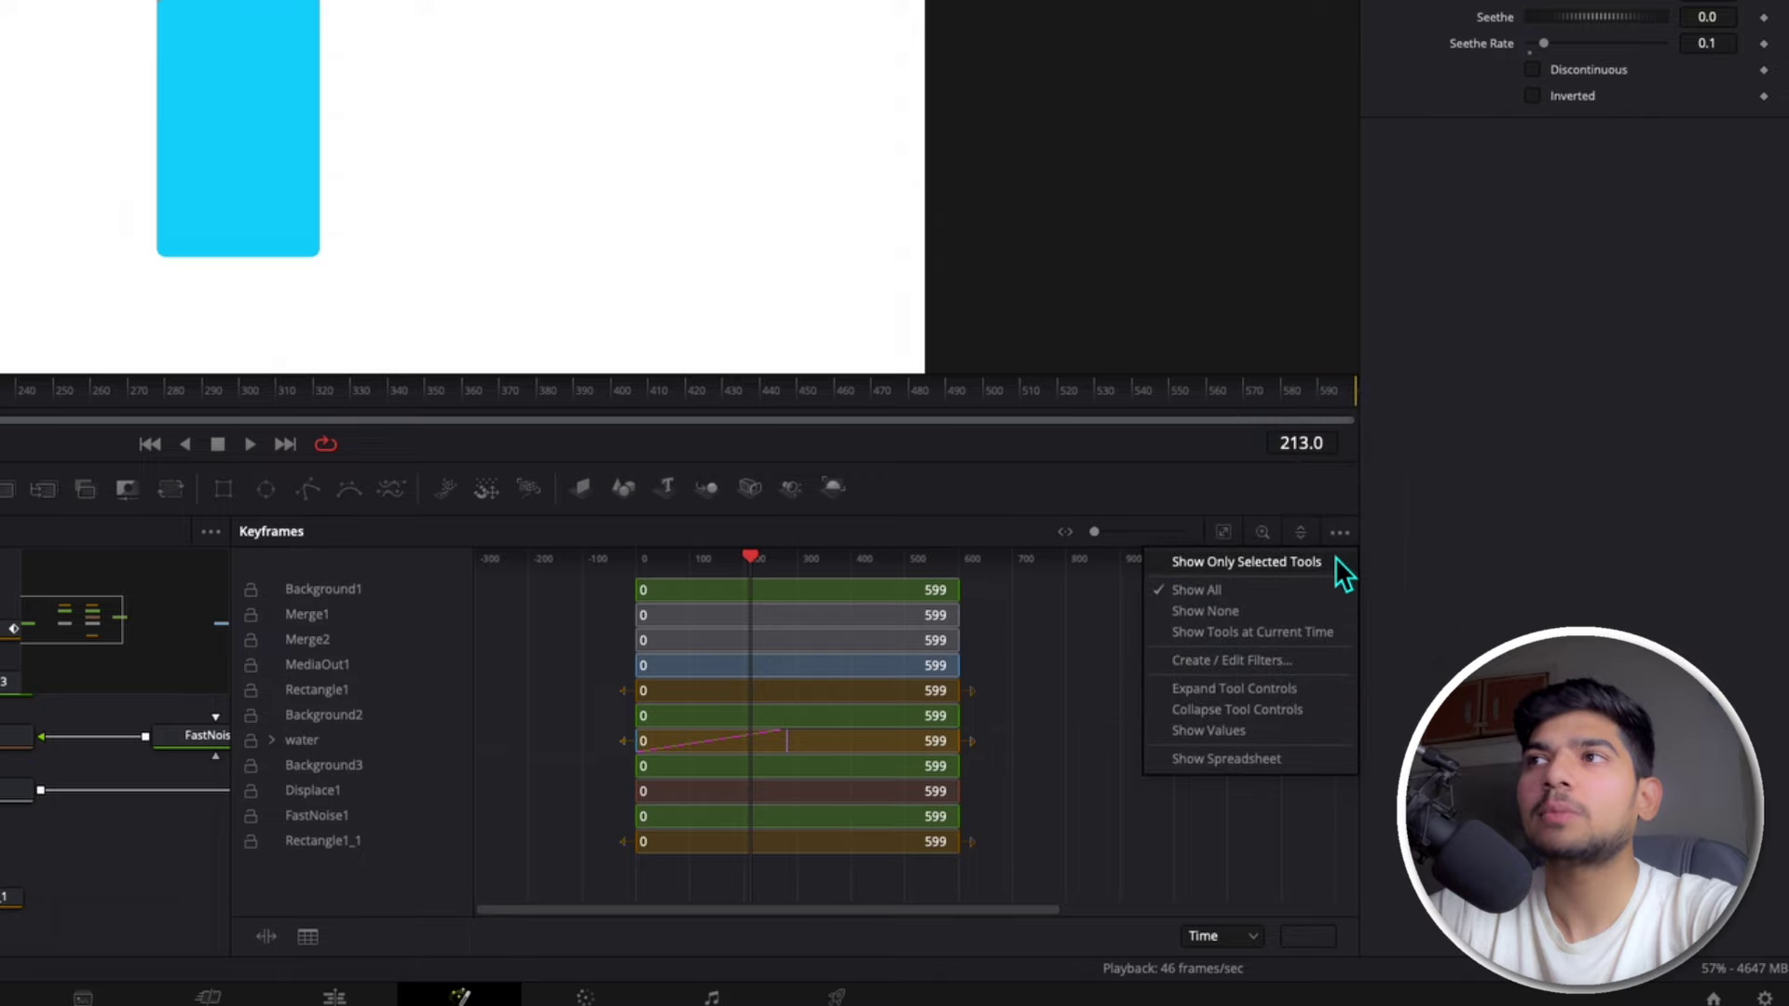
click(1269, 569)
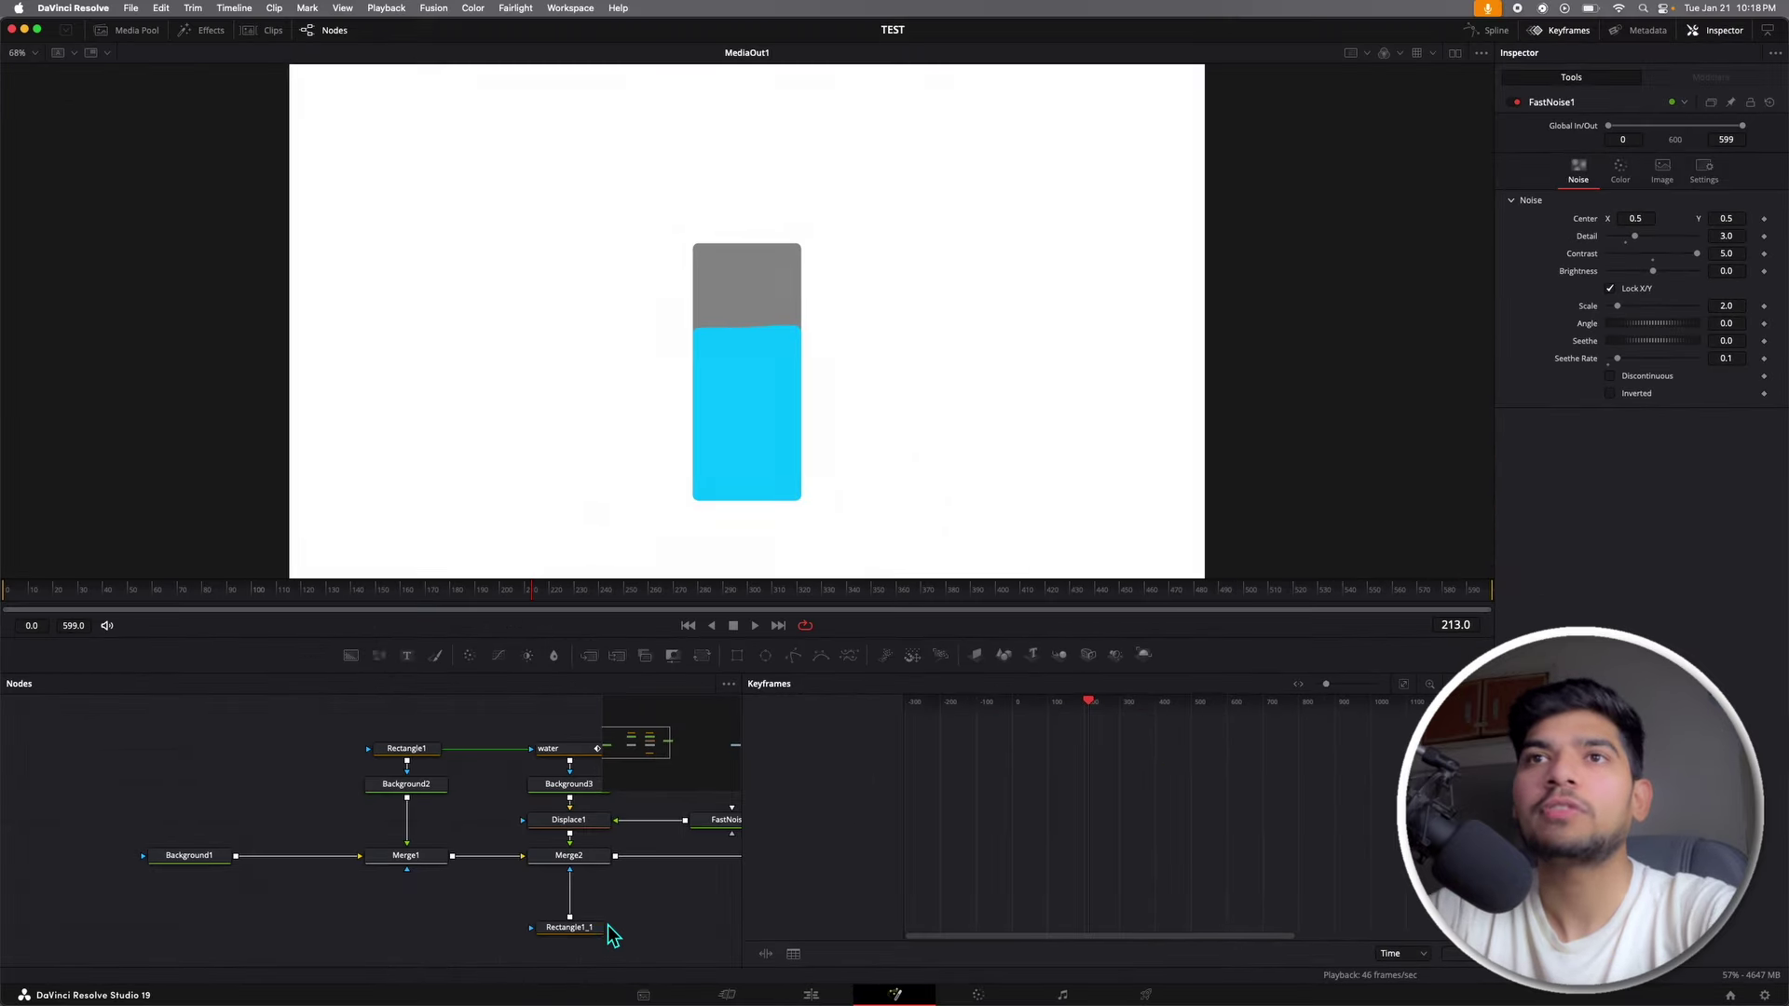
drag(613, 935, 379, 902)
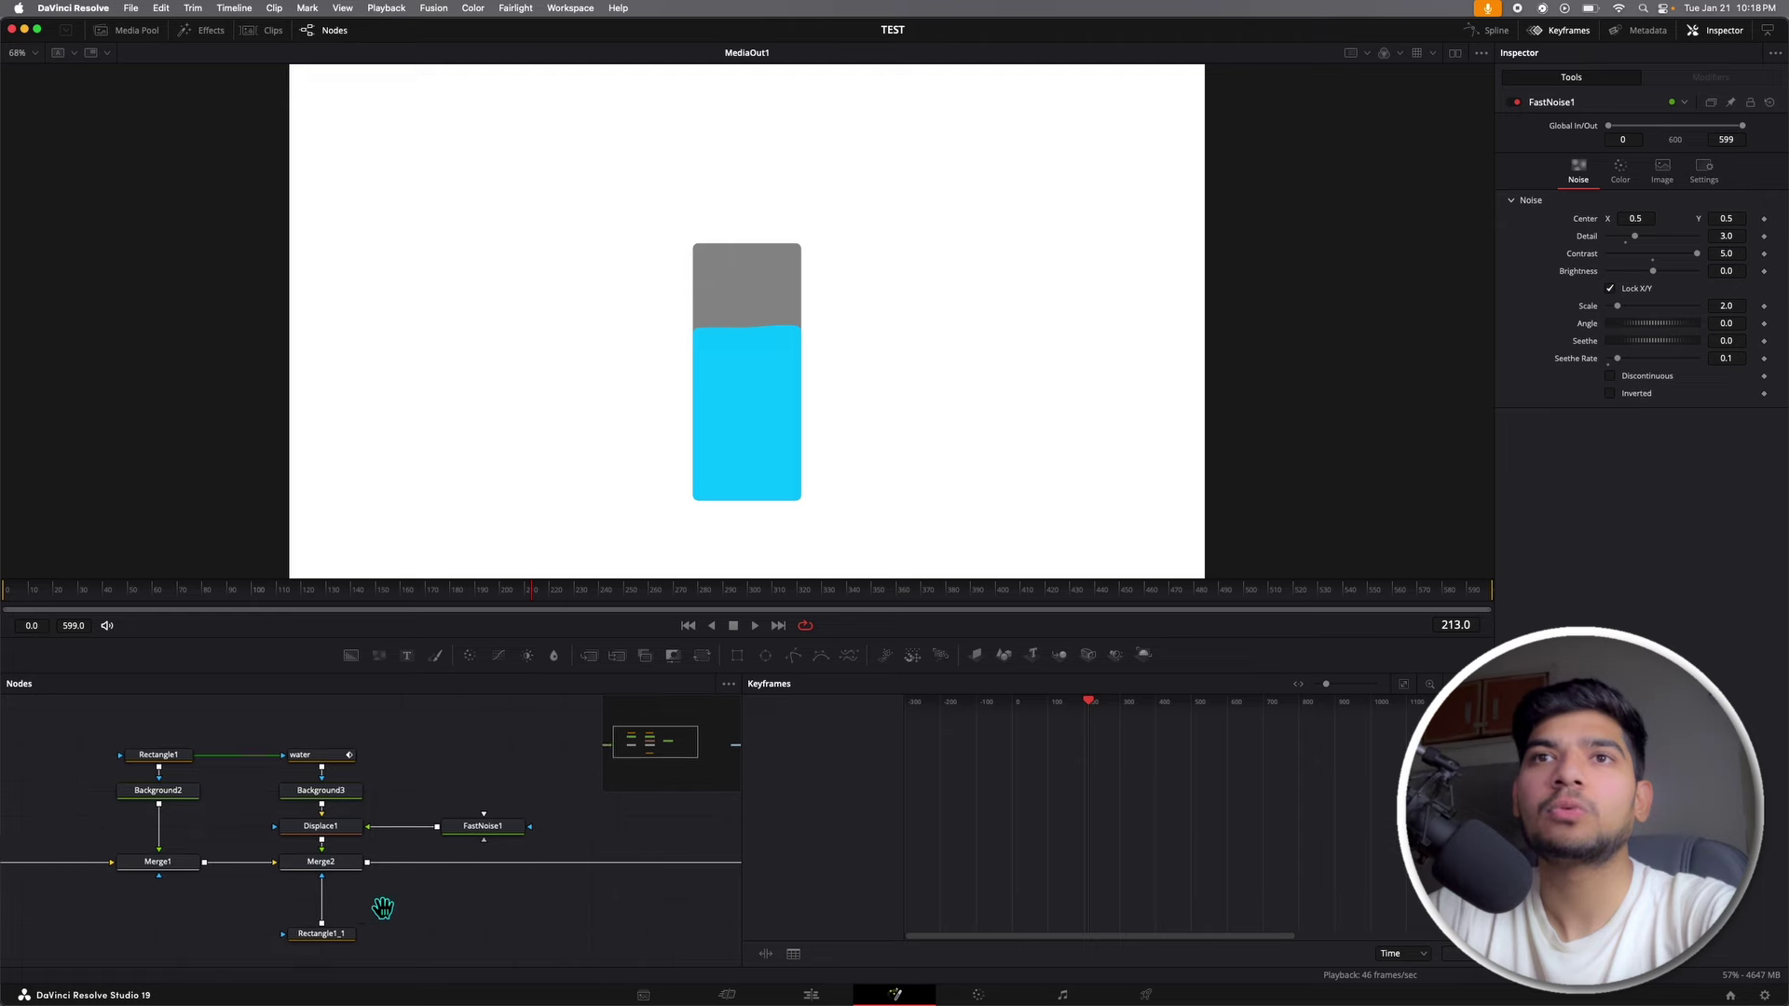
click(321, 756)
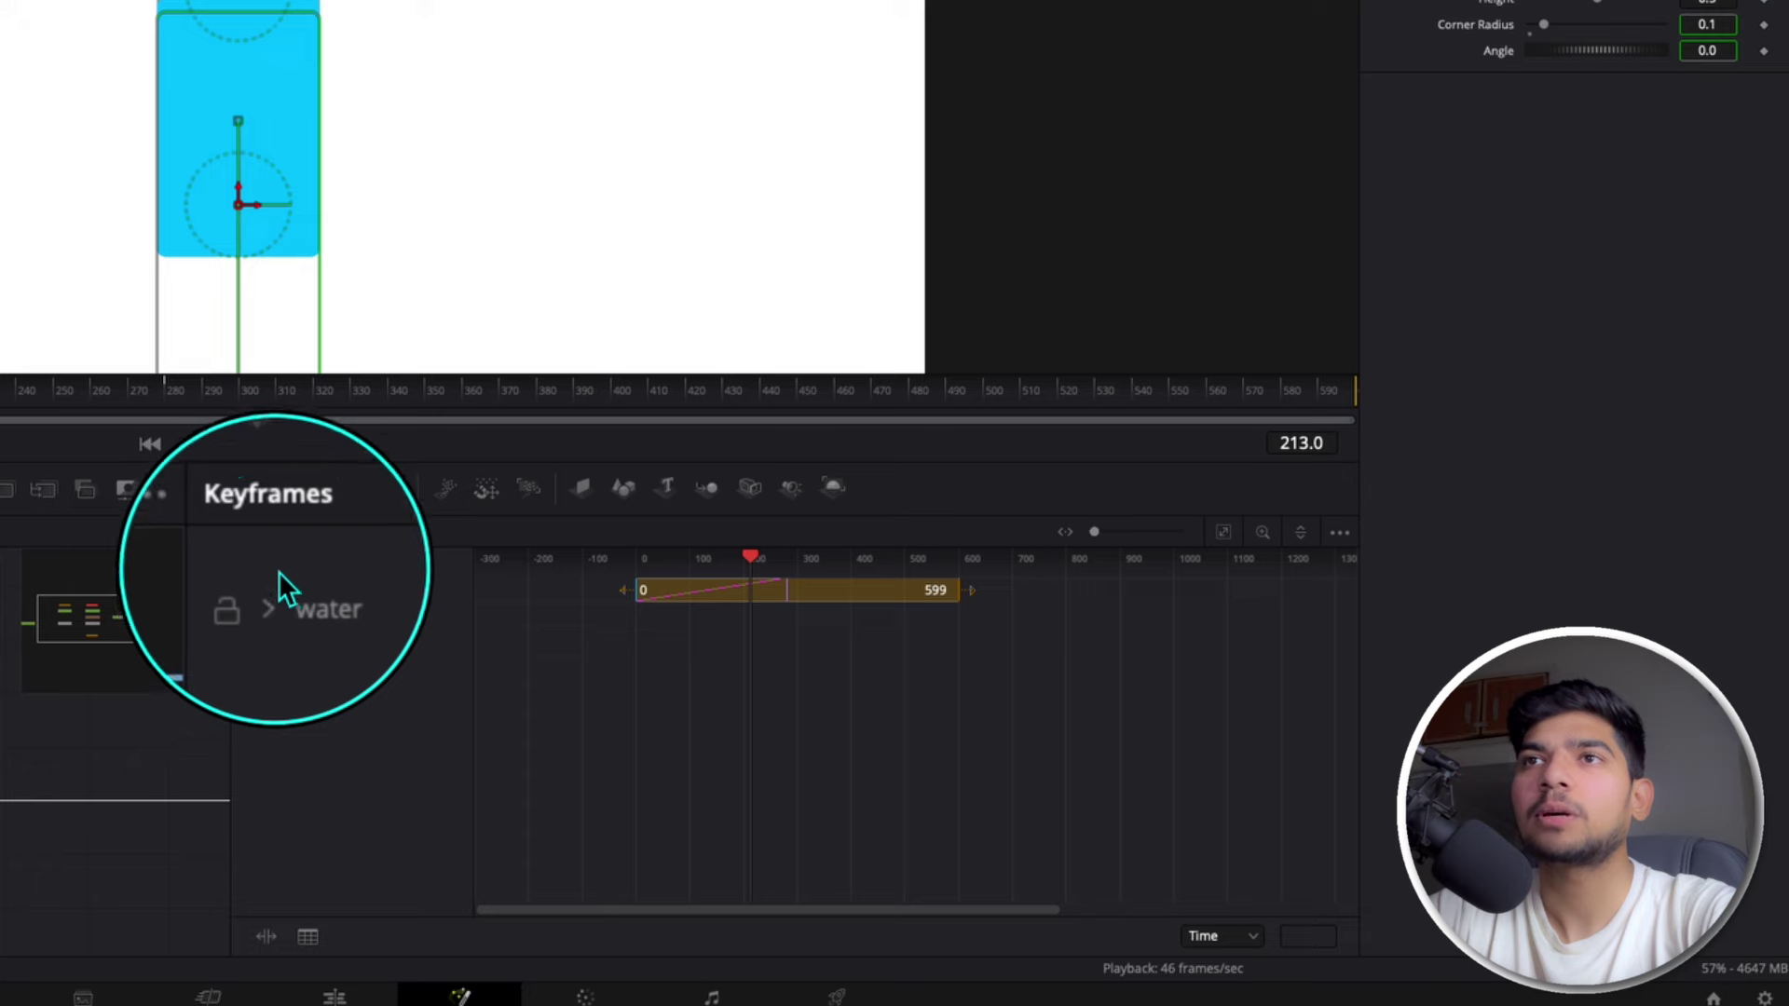
click(279, 597)
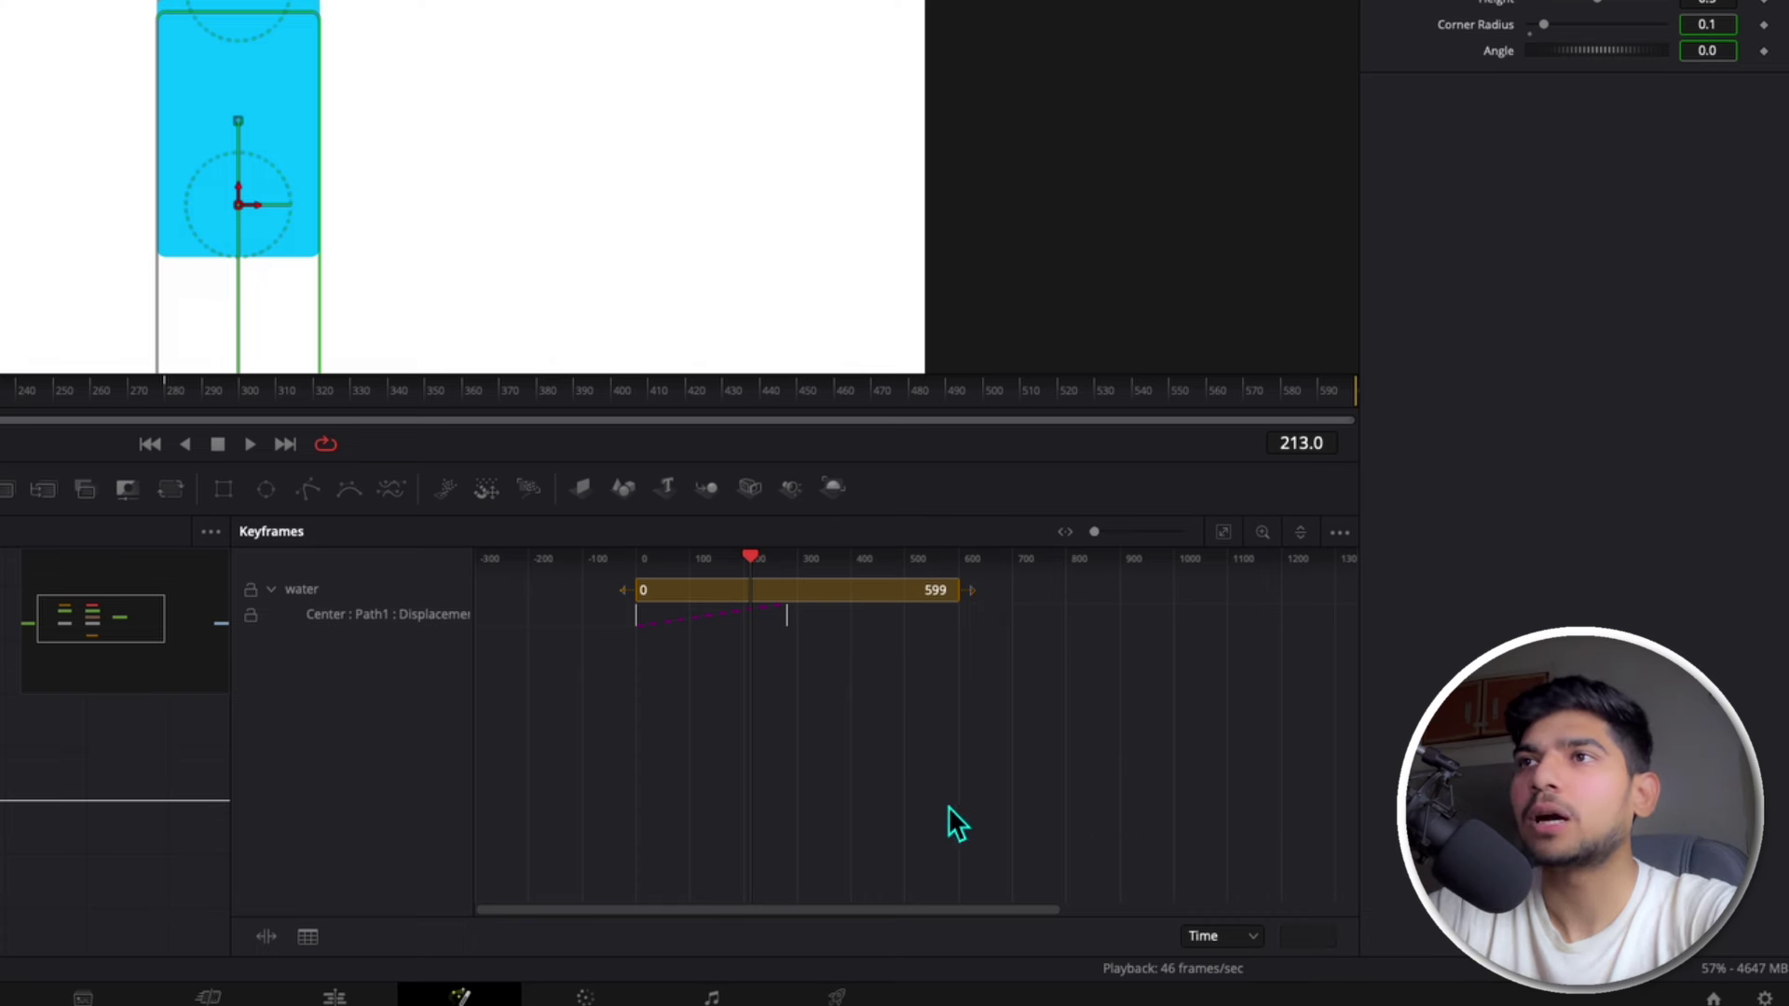
Step: Move the water node's last Center keyframe to frame 194 and on to about 120, playing back each timing, and close the Keyframes editor
click(785, 644)
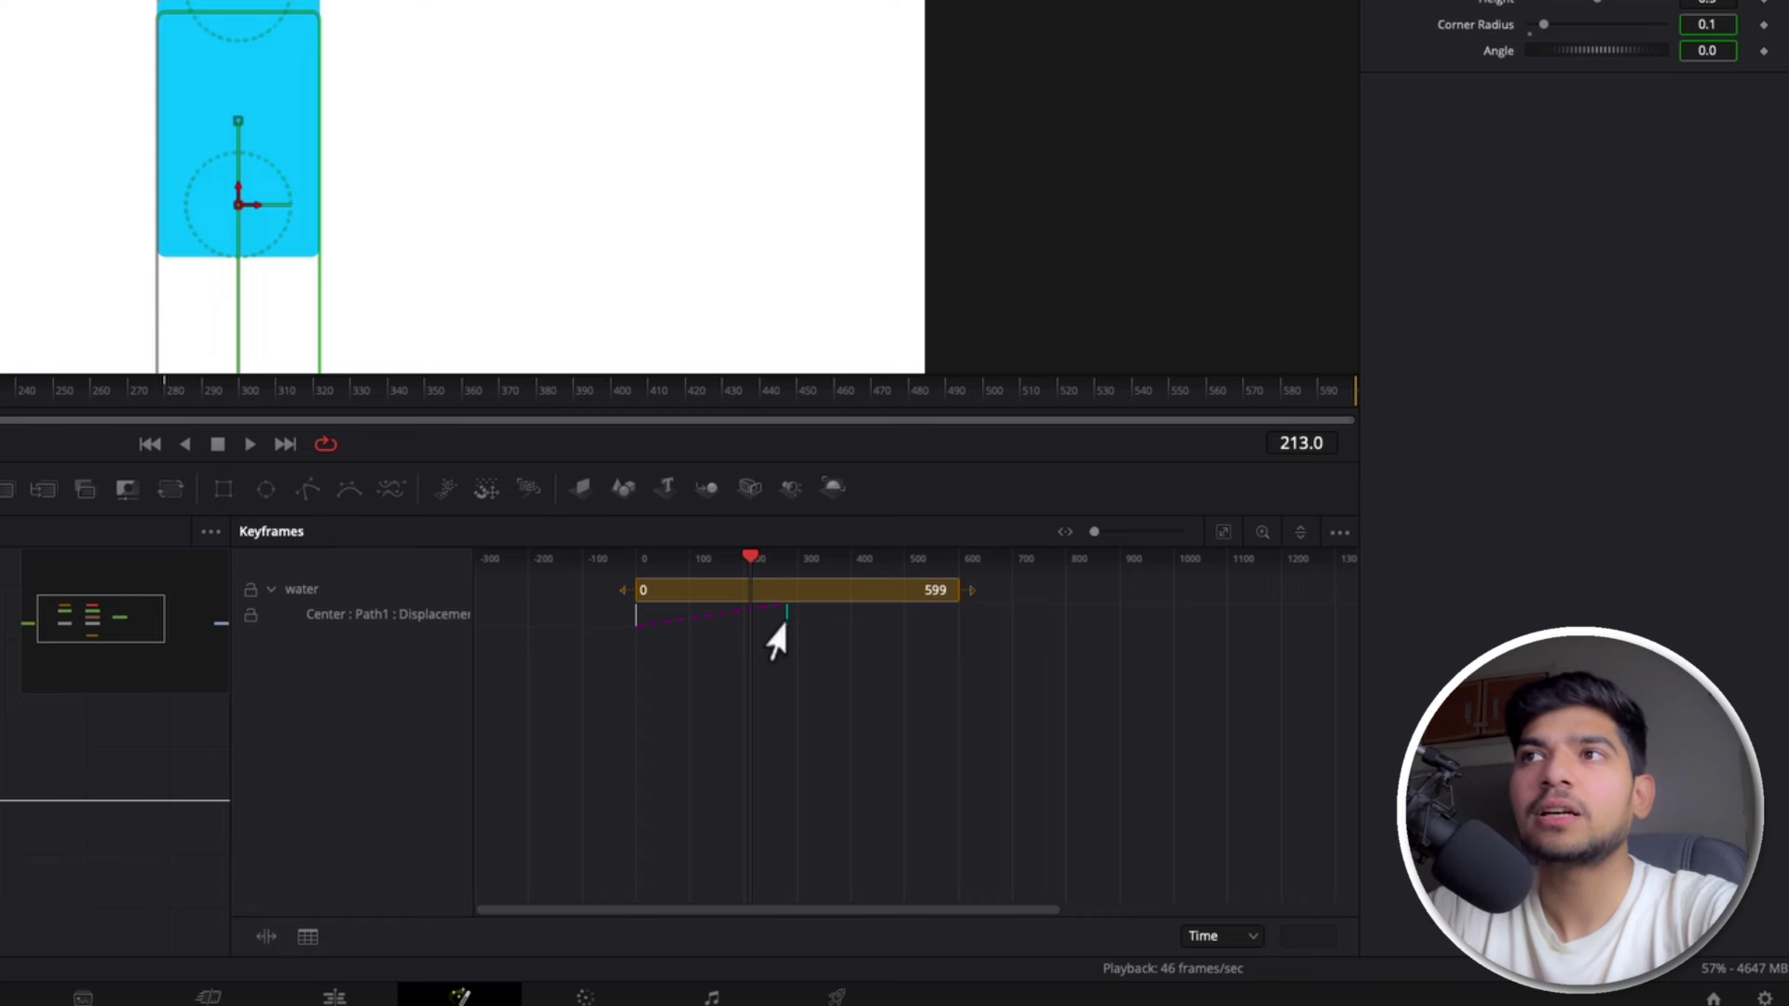
drag(772, 626, 753, 631)
key(space)
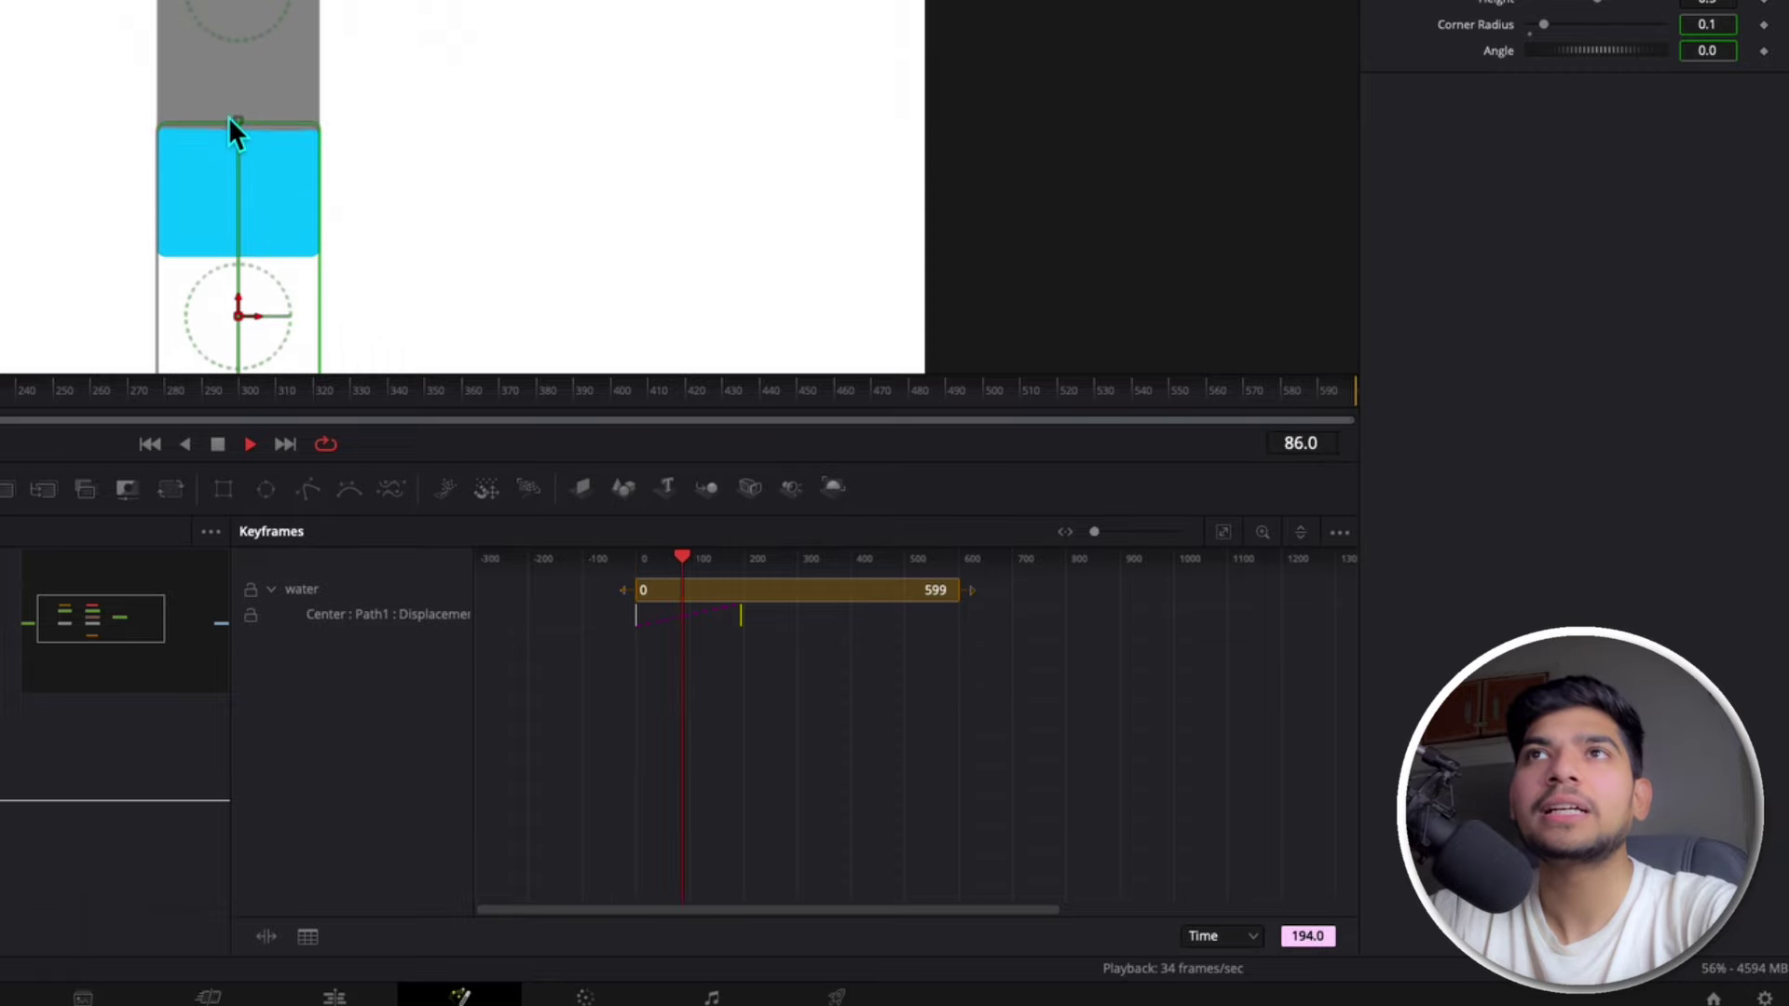
key(space)
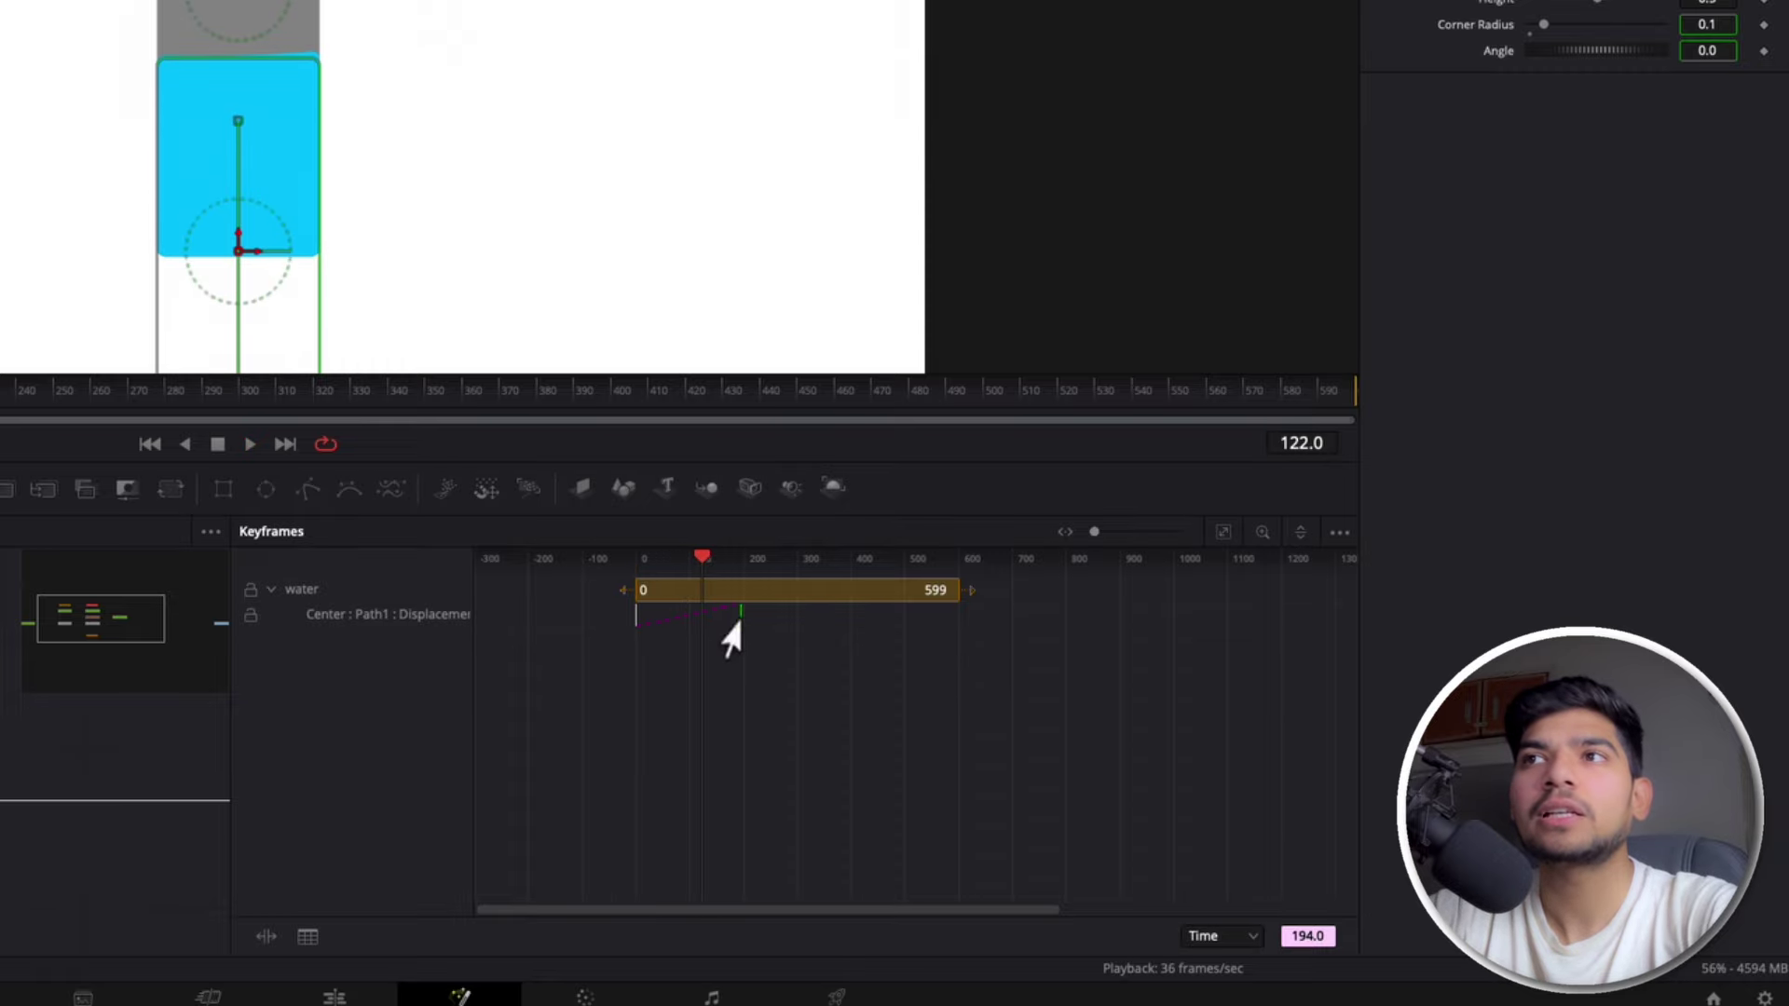
key(space)
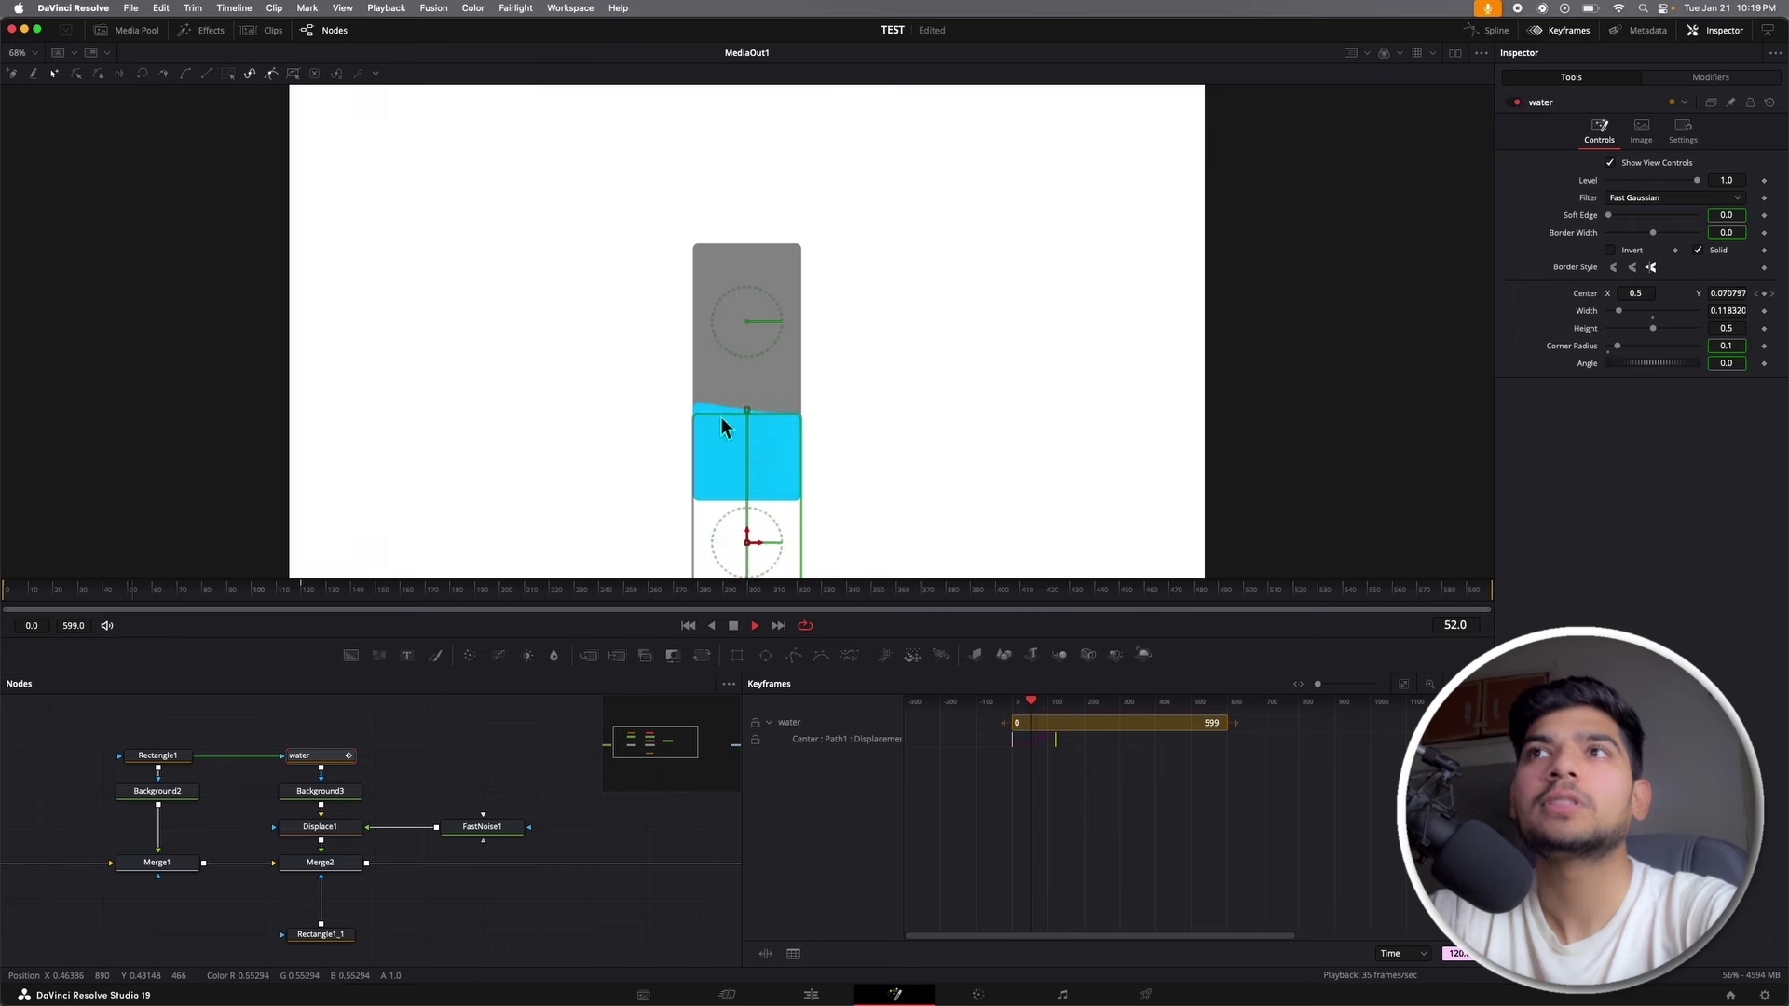
key(space)
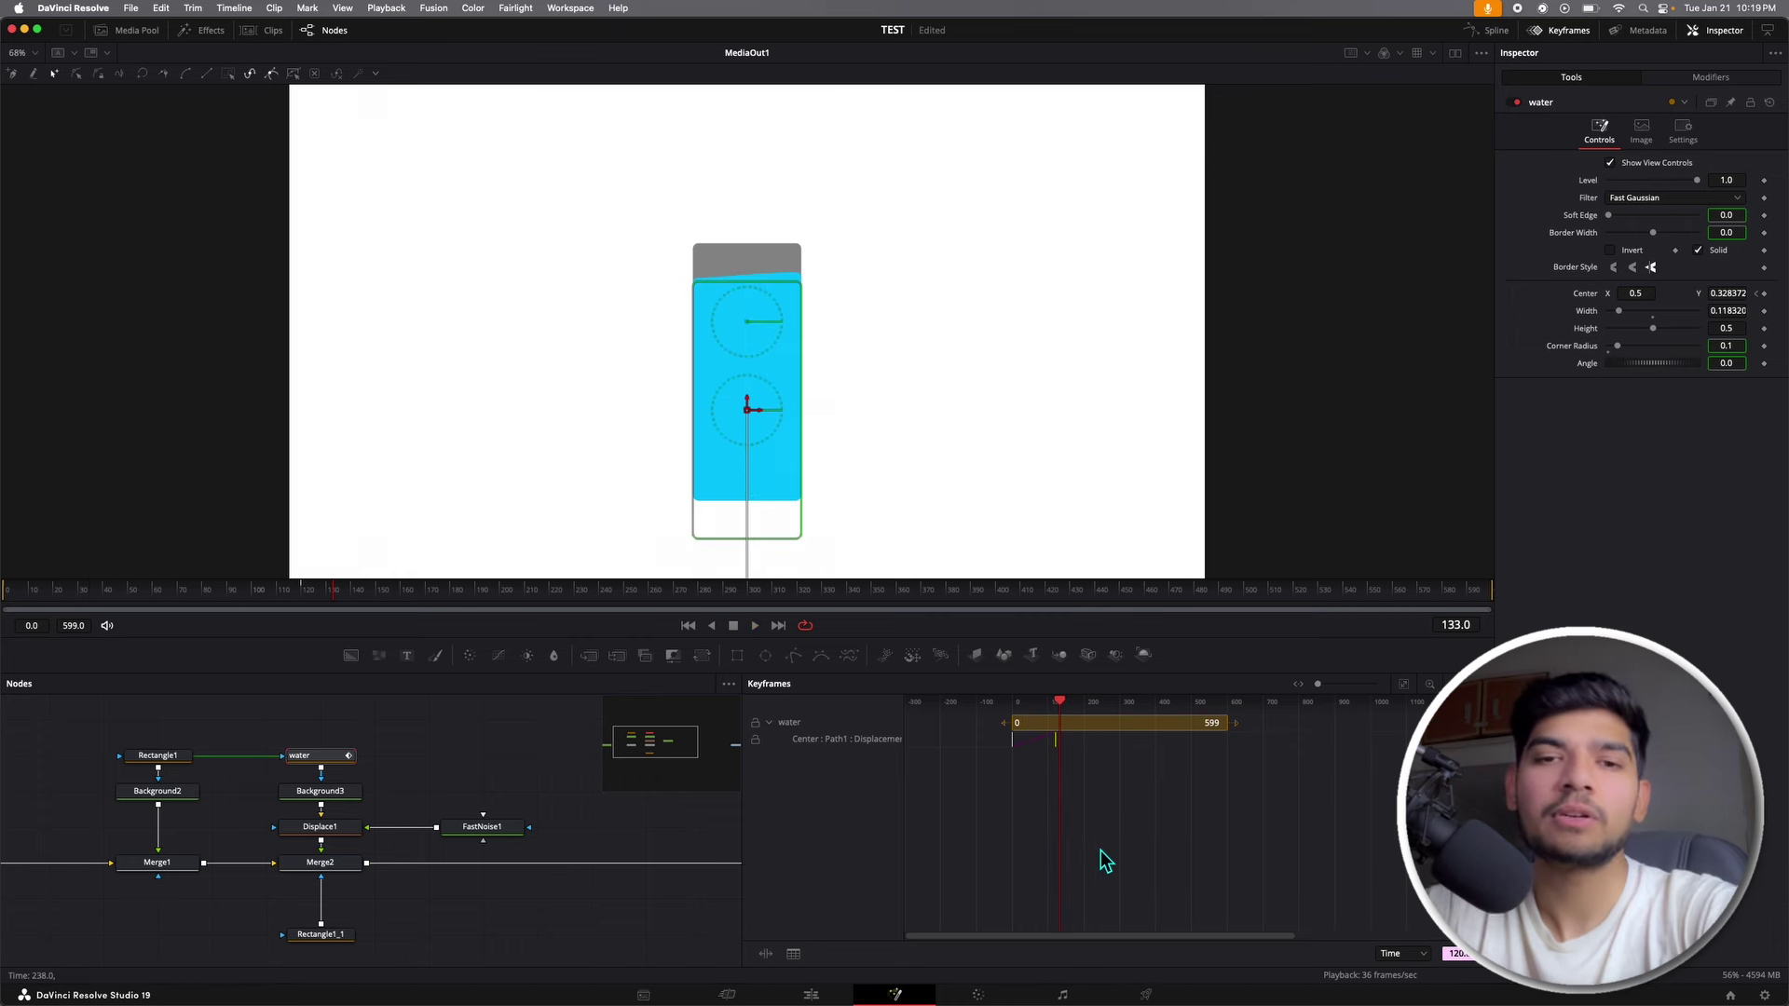
click(1565, 30)
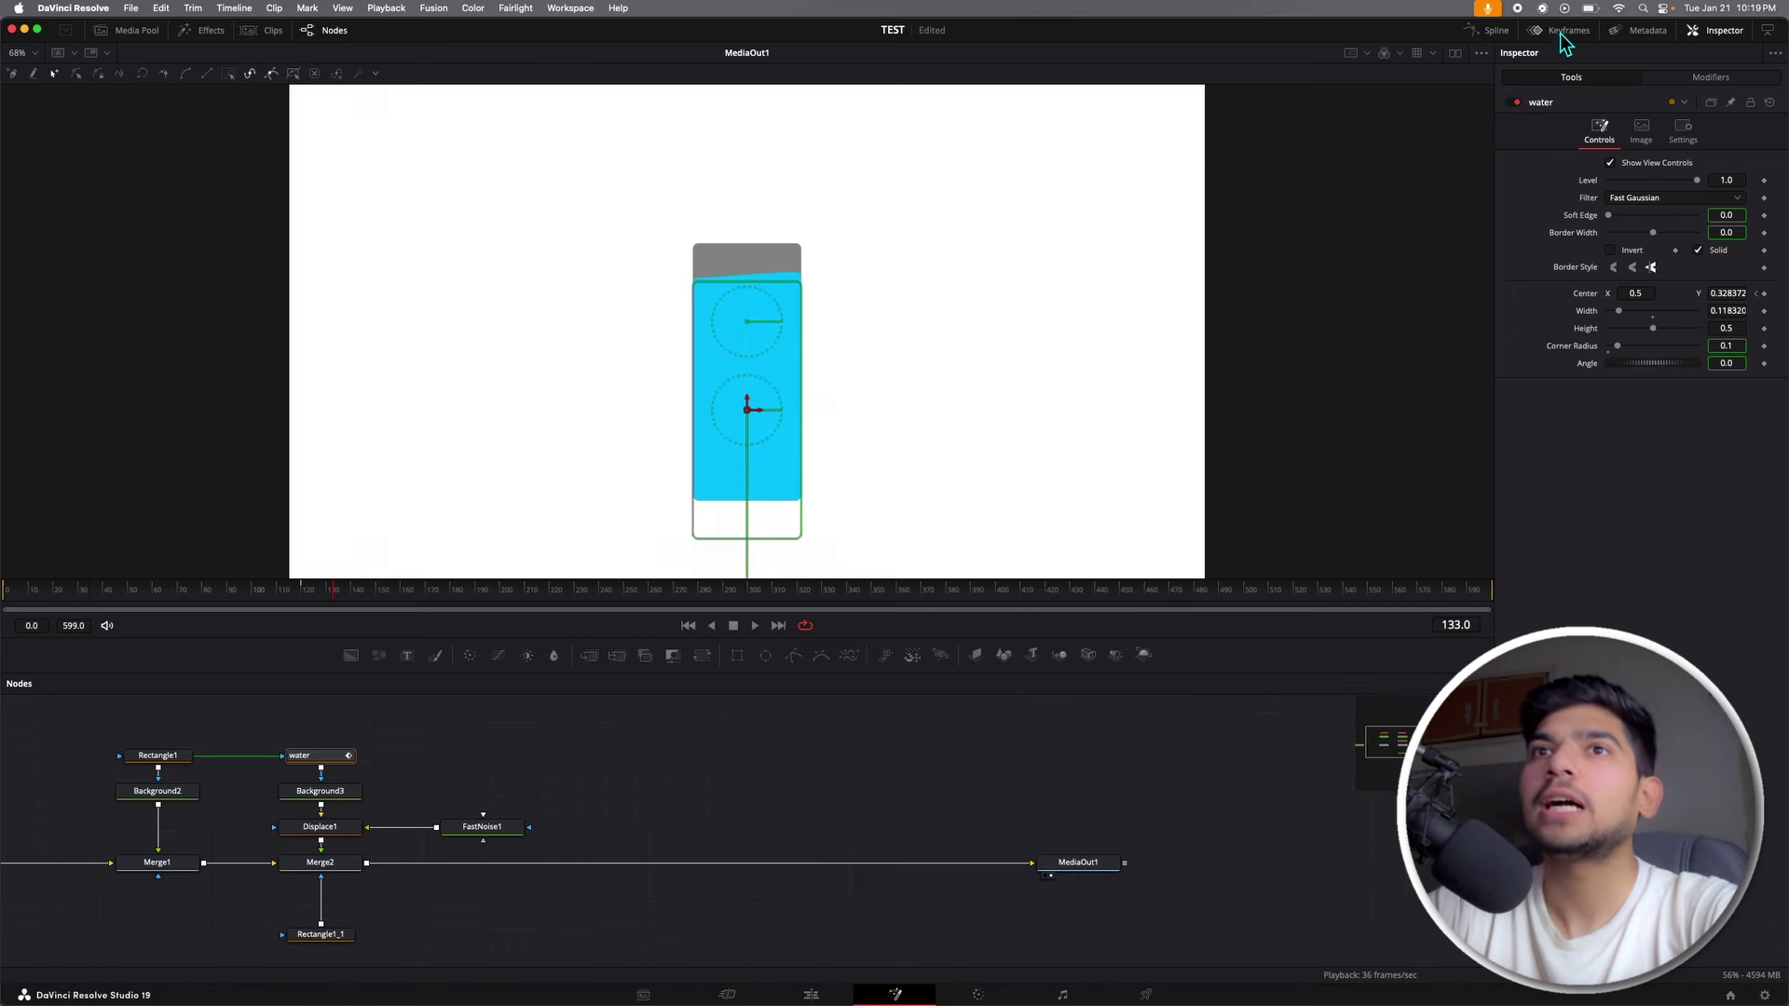
Step: Add a Text node and merge it over the output of Merge2
click(678, 781)
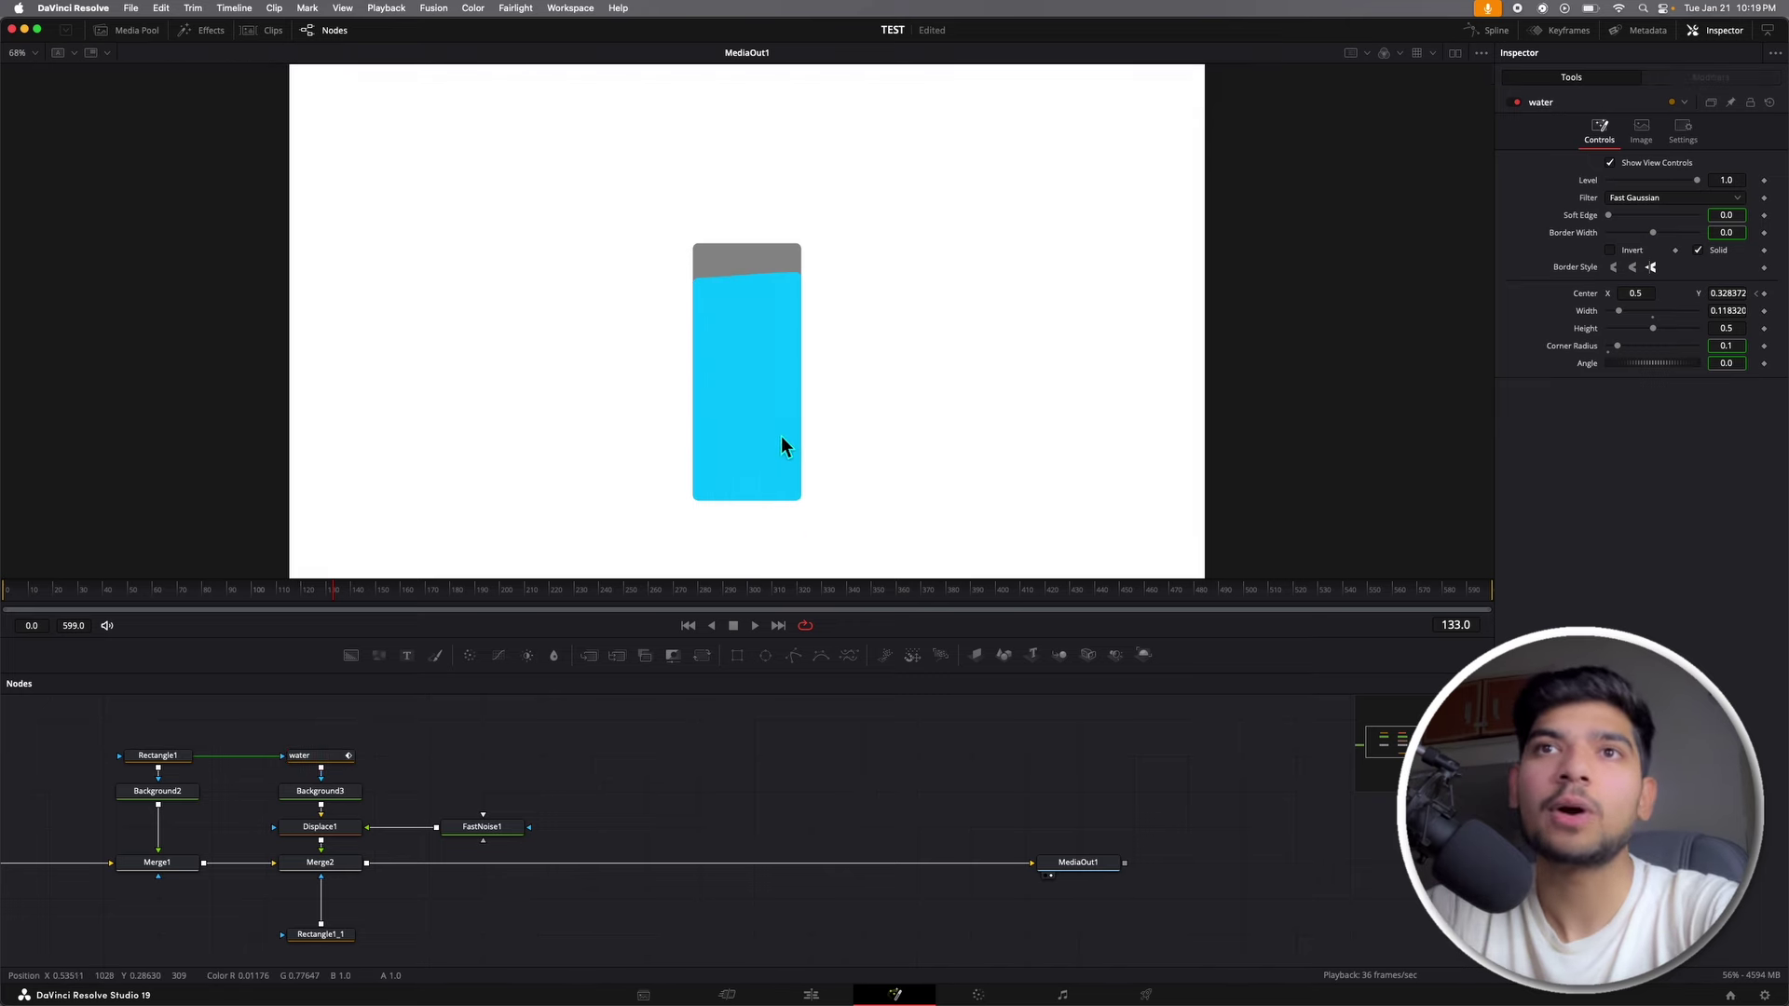
drag(406, 655, 619, 828)
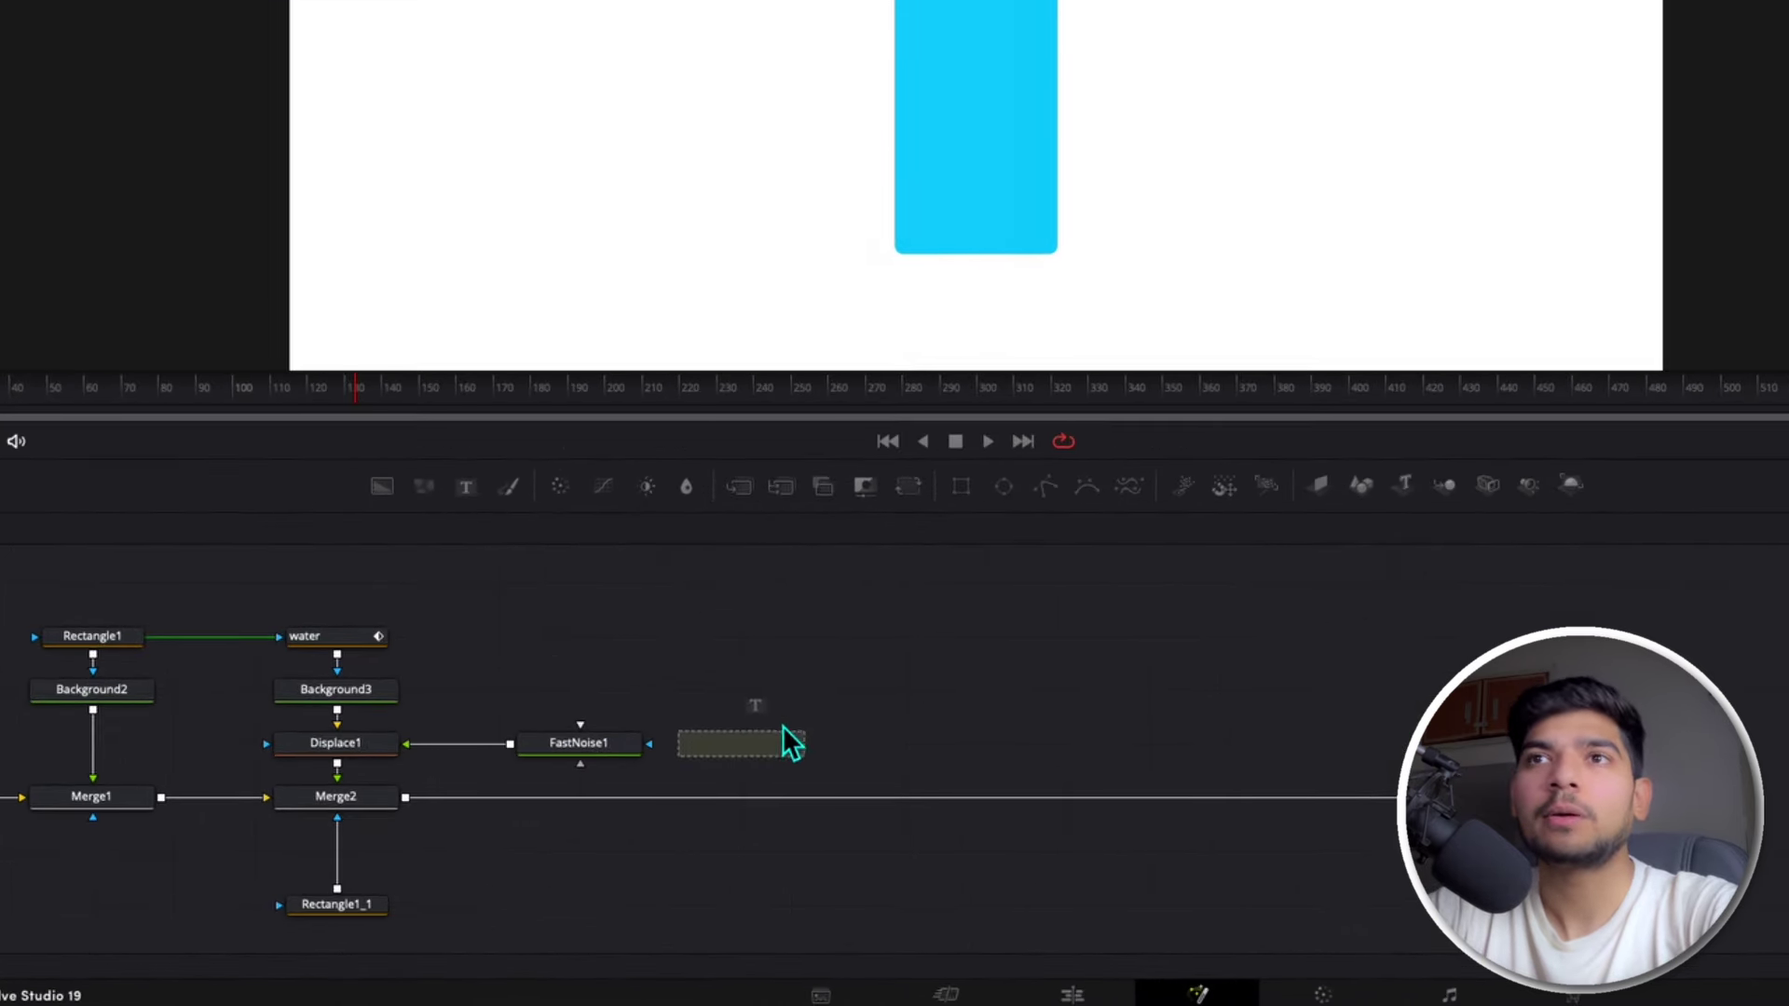
drag(791, 743, 408, 803)
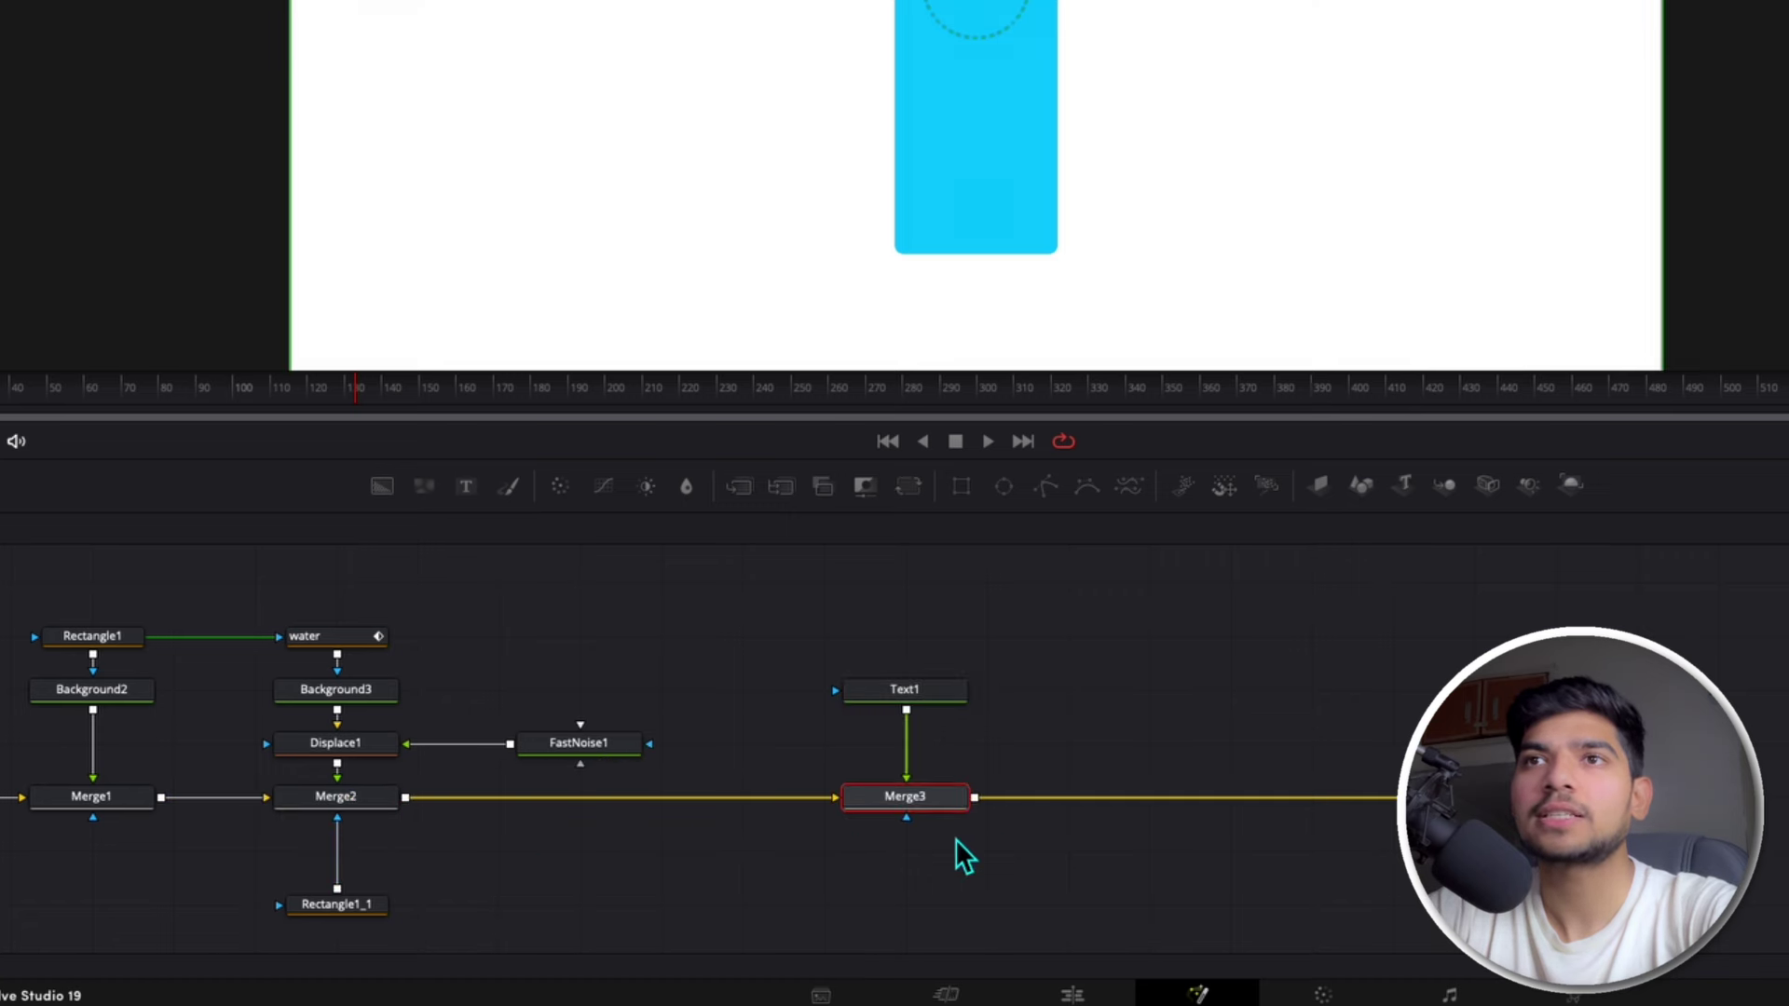
Step: Enter "1L" as Text1's text and reduce its Size to about 0.0709
click(919, 697)
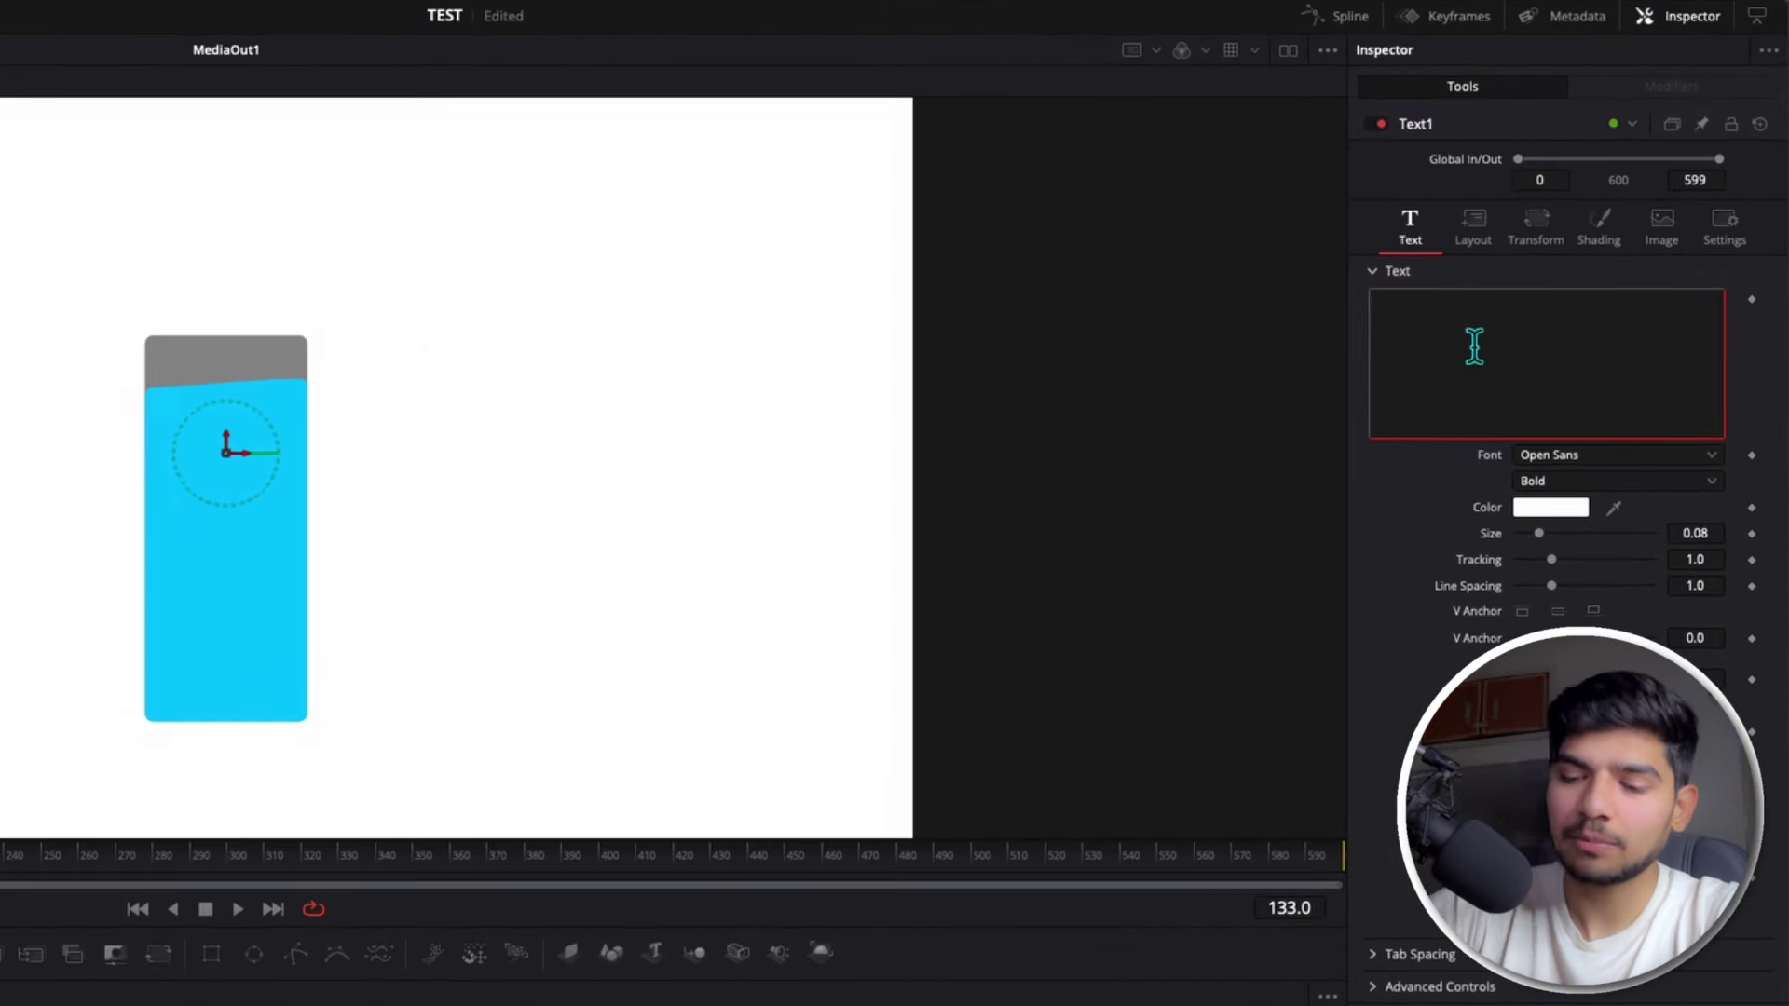
text(1L)
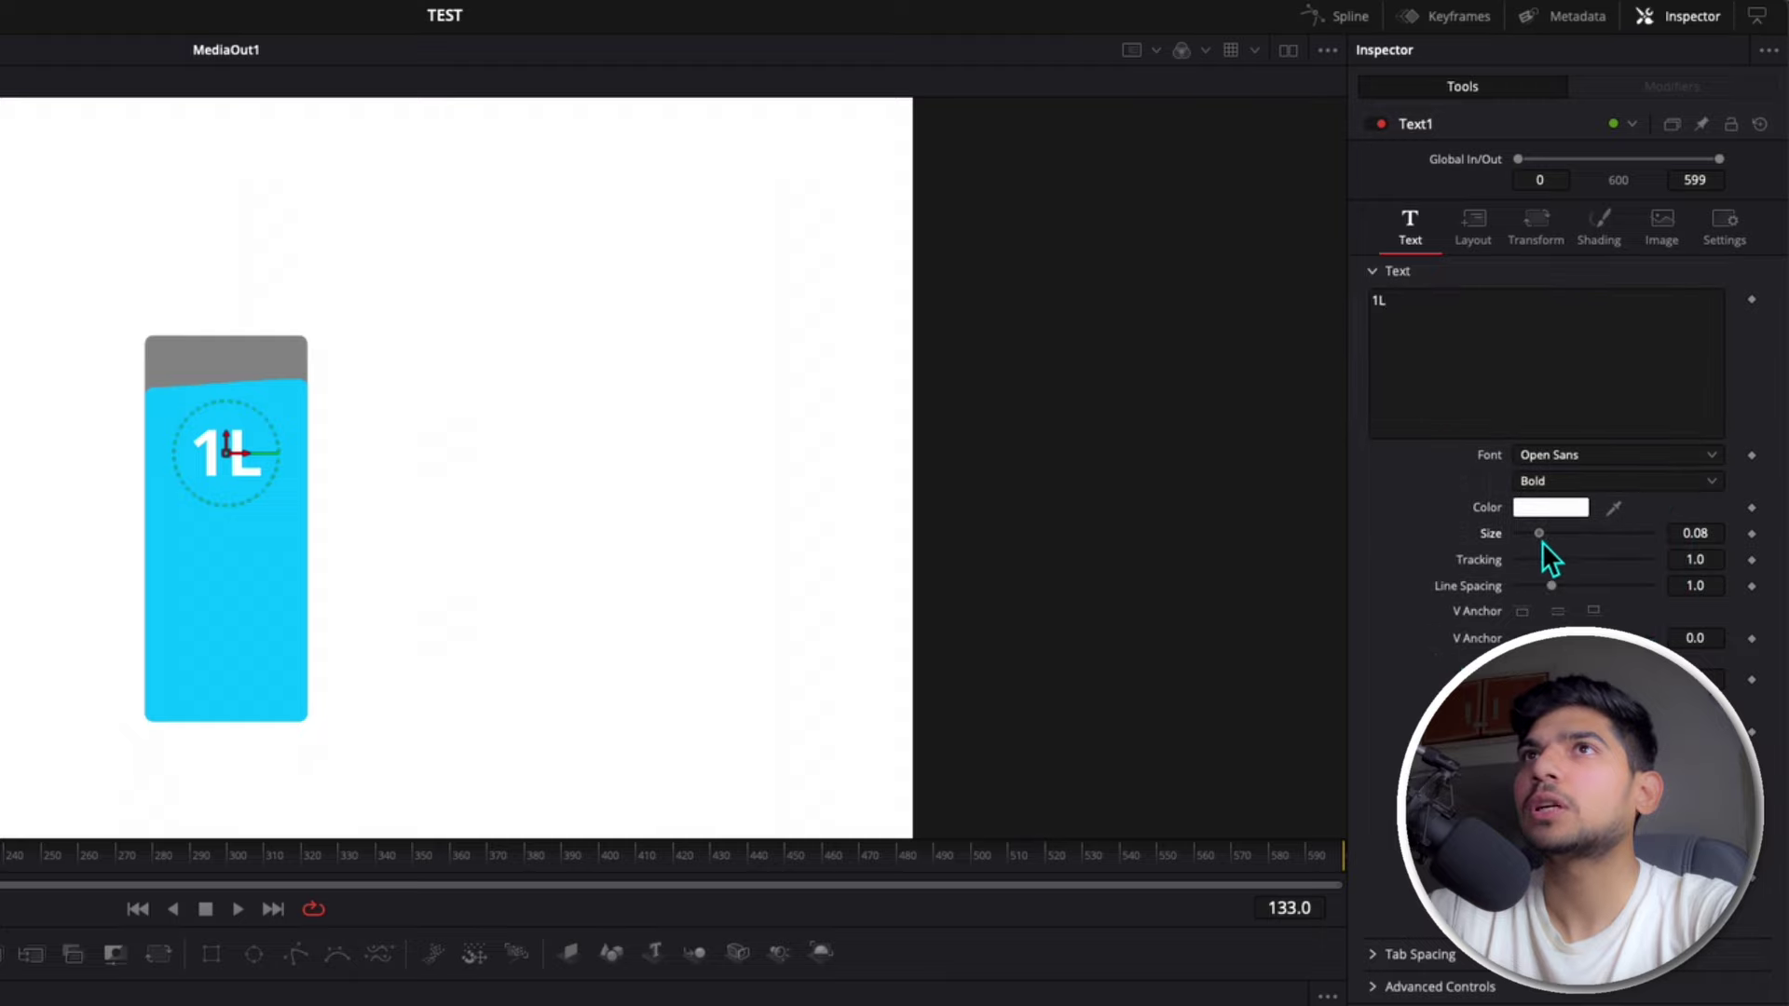
drag(1541, 541, 1539, 543)
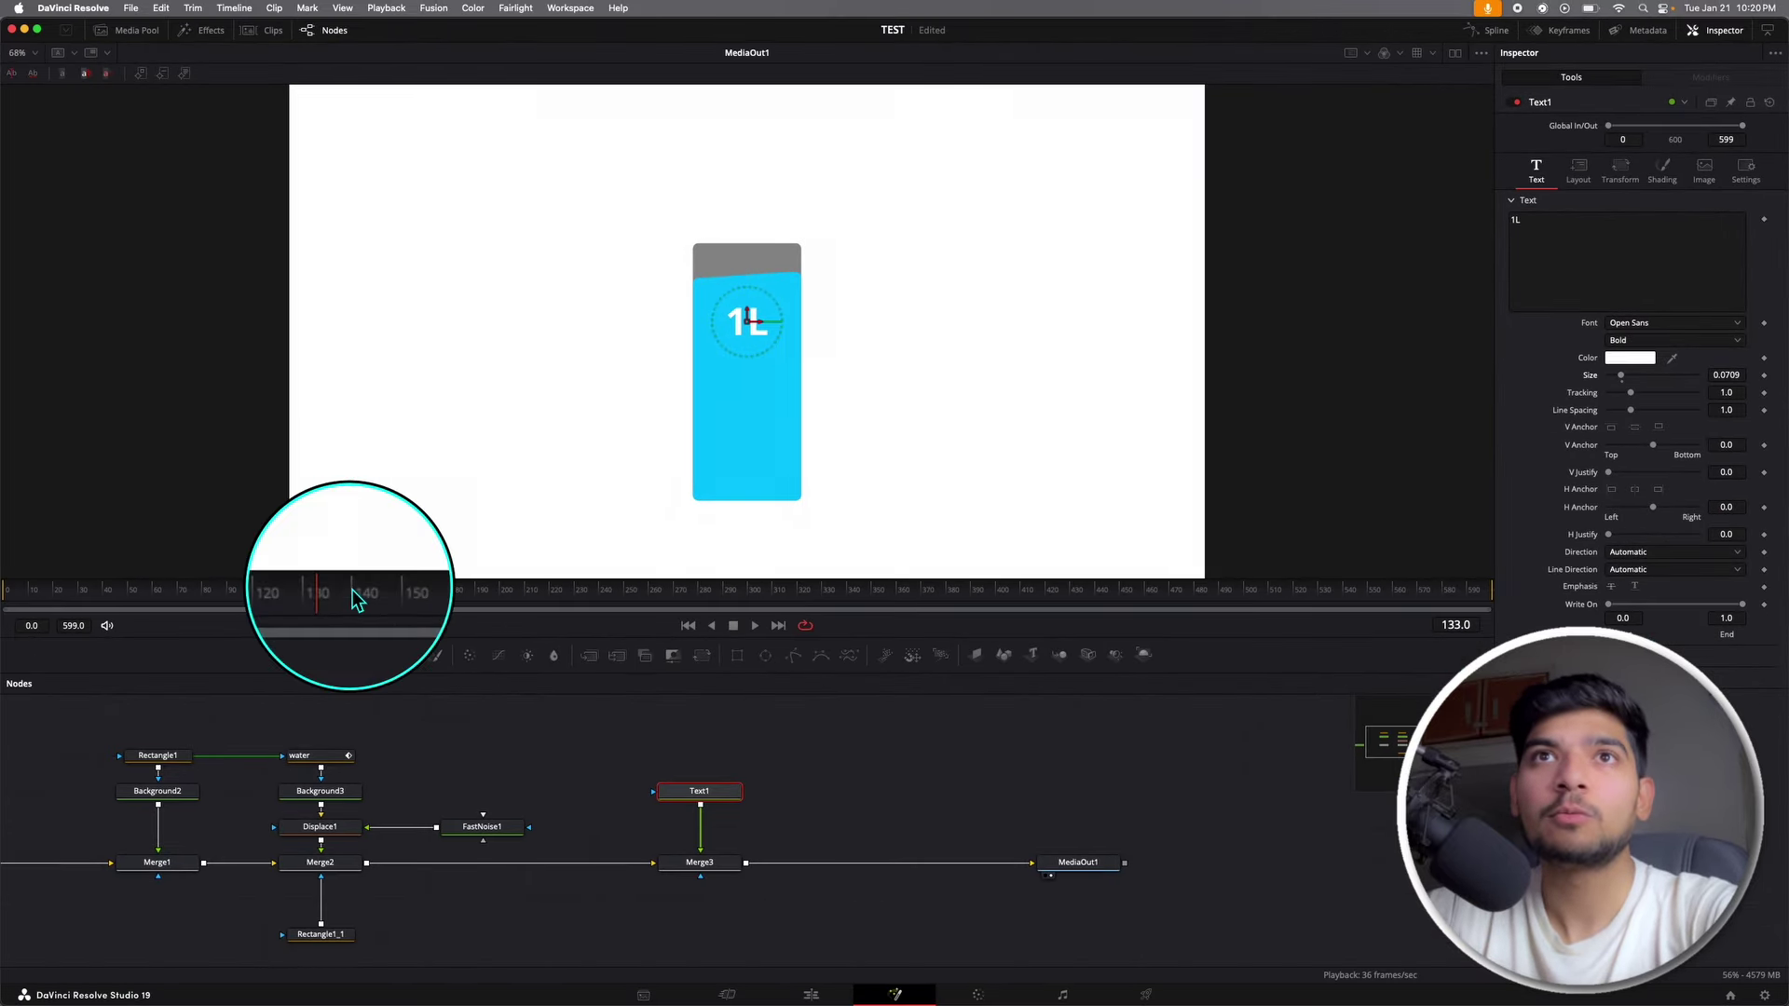
Step: At frame 10, sample the container's gray as Text1's color and play the composition to check the label against the water
drag(336, 607, 33, 611)
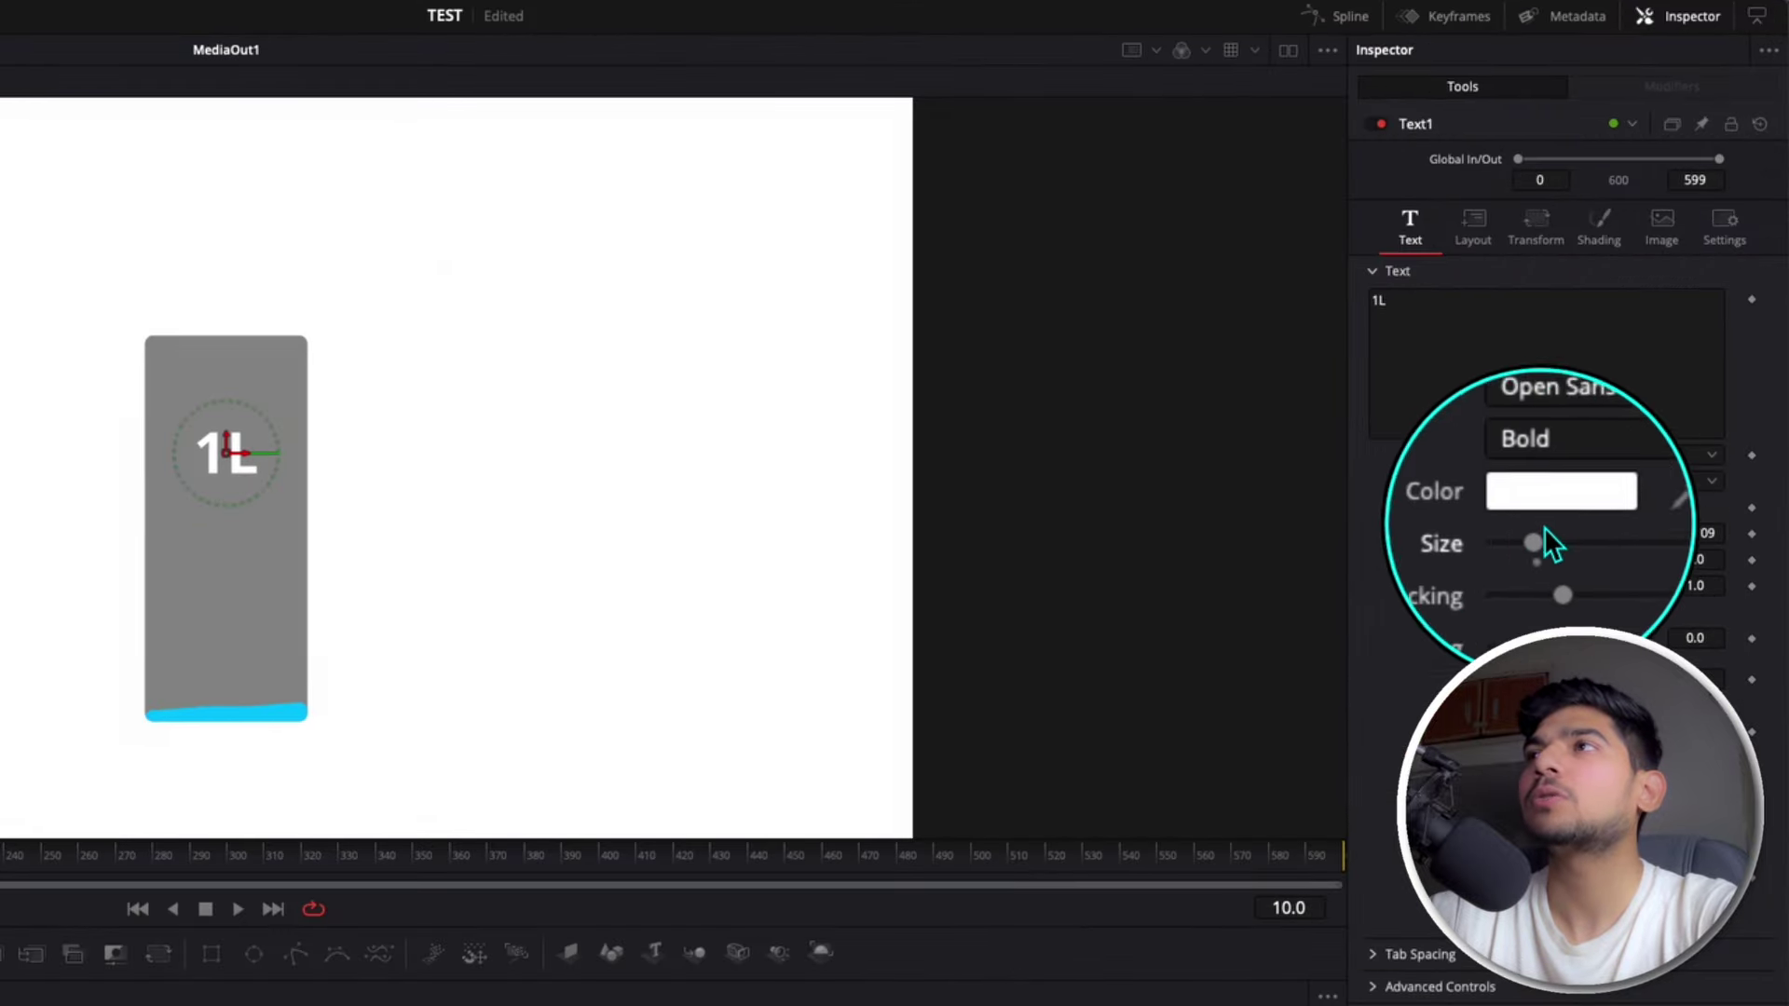
click(1564, 509)
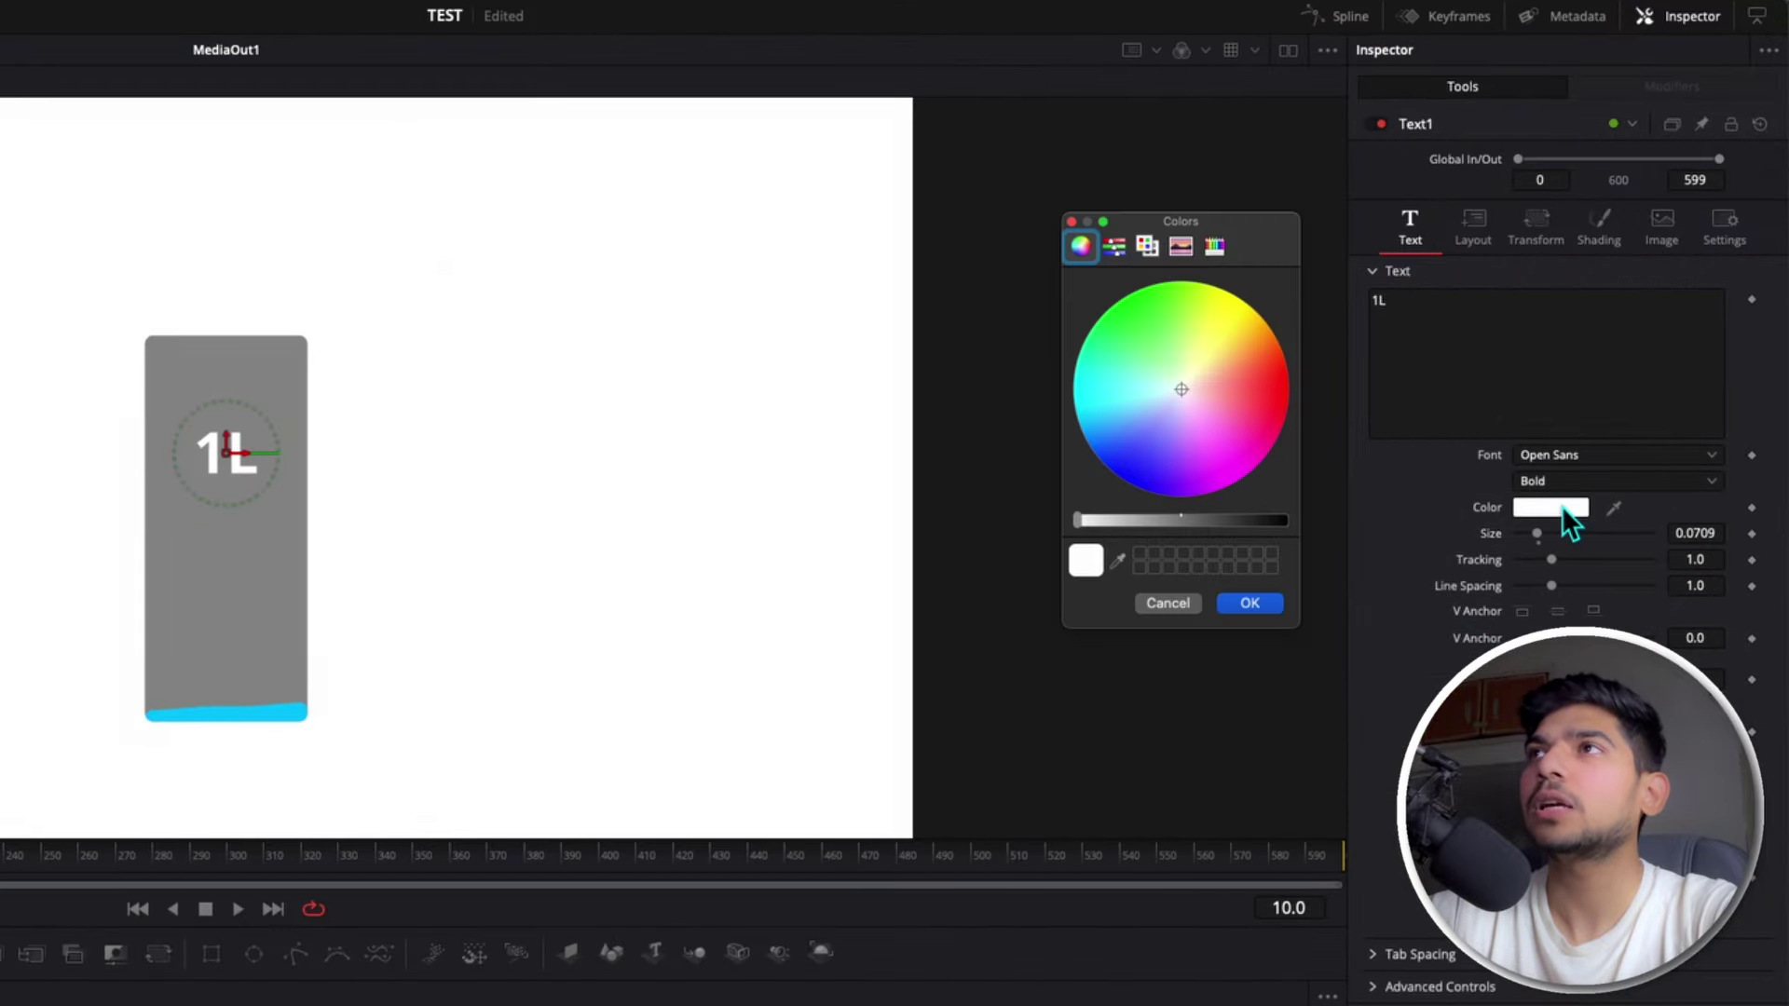
click(1118, 560)
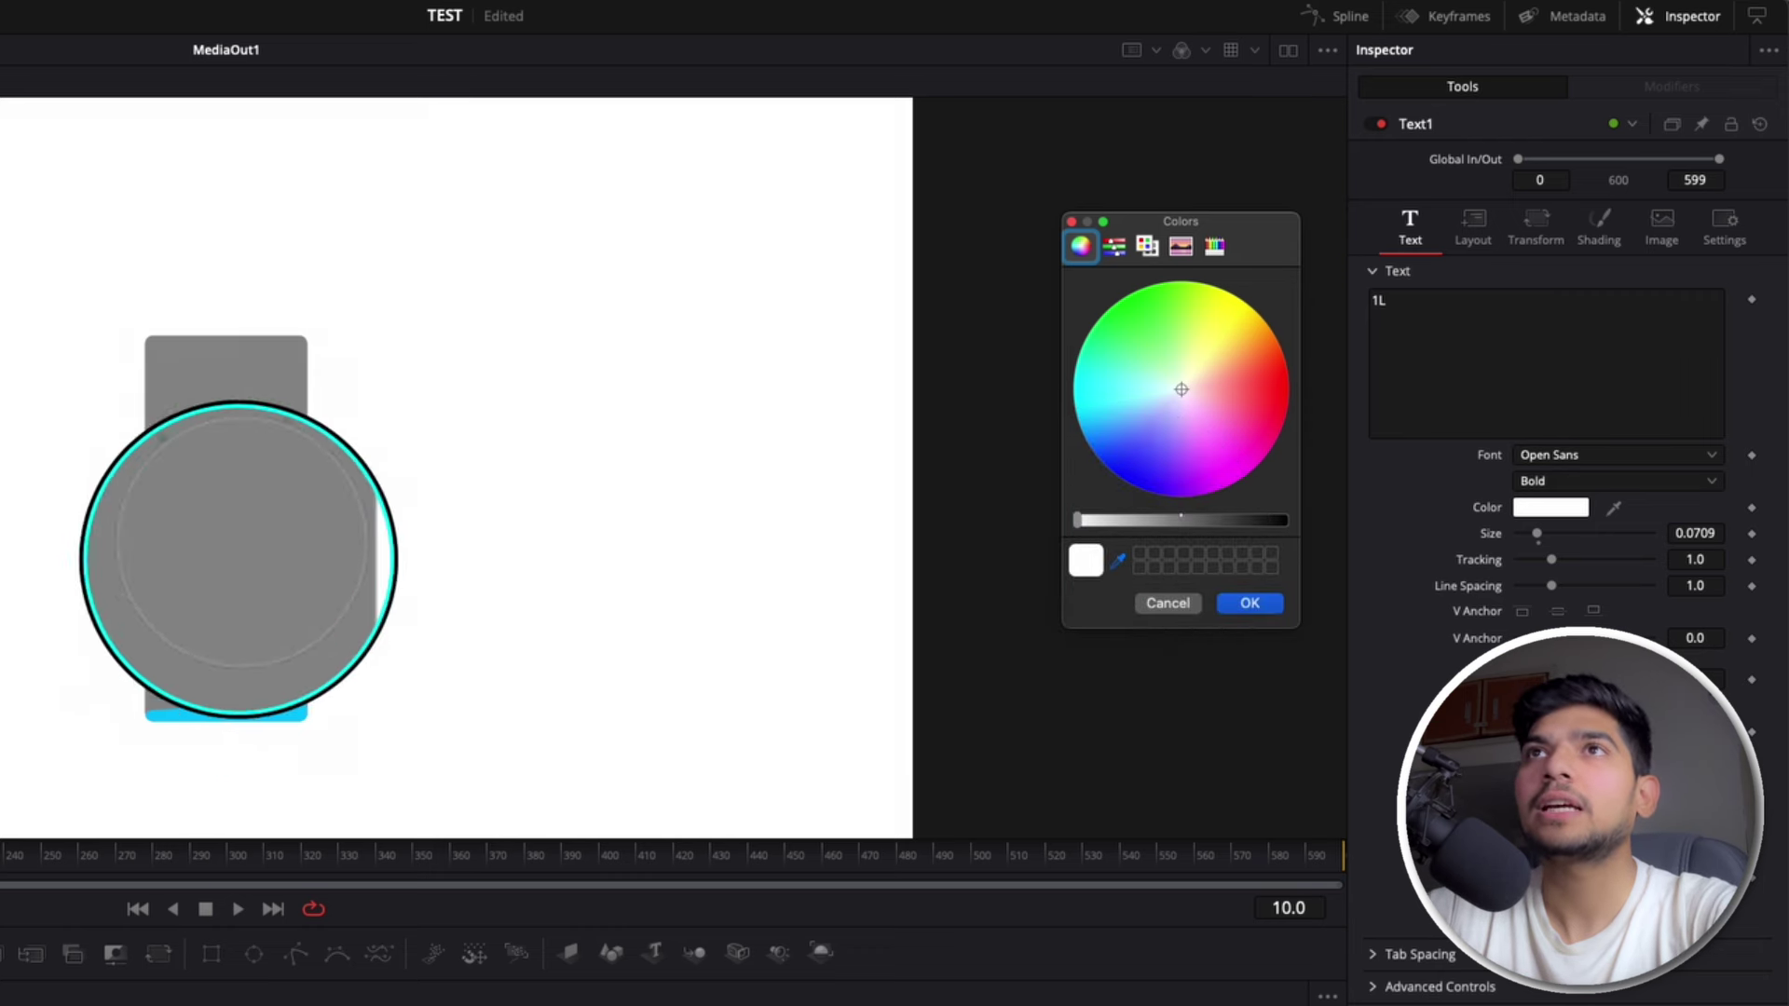
click(214, 559)
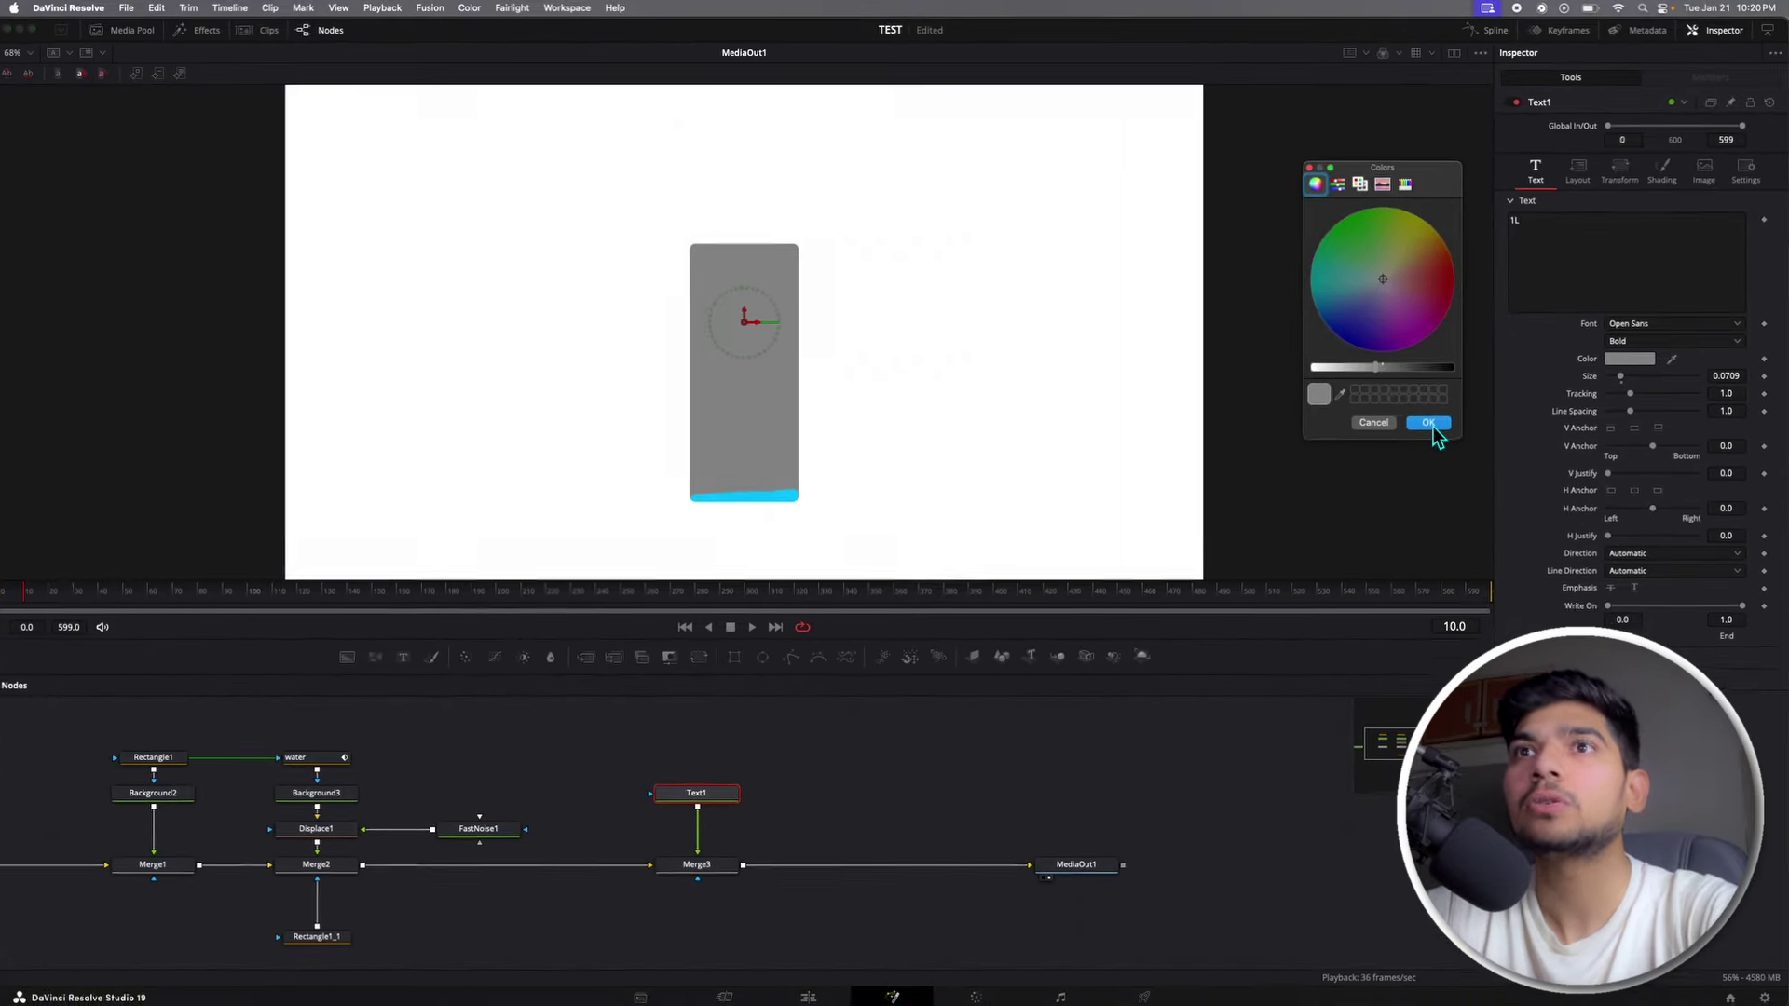
click(1247, 605)
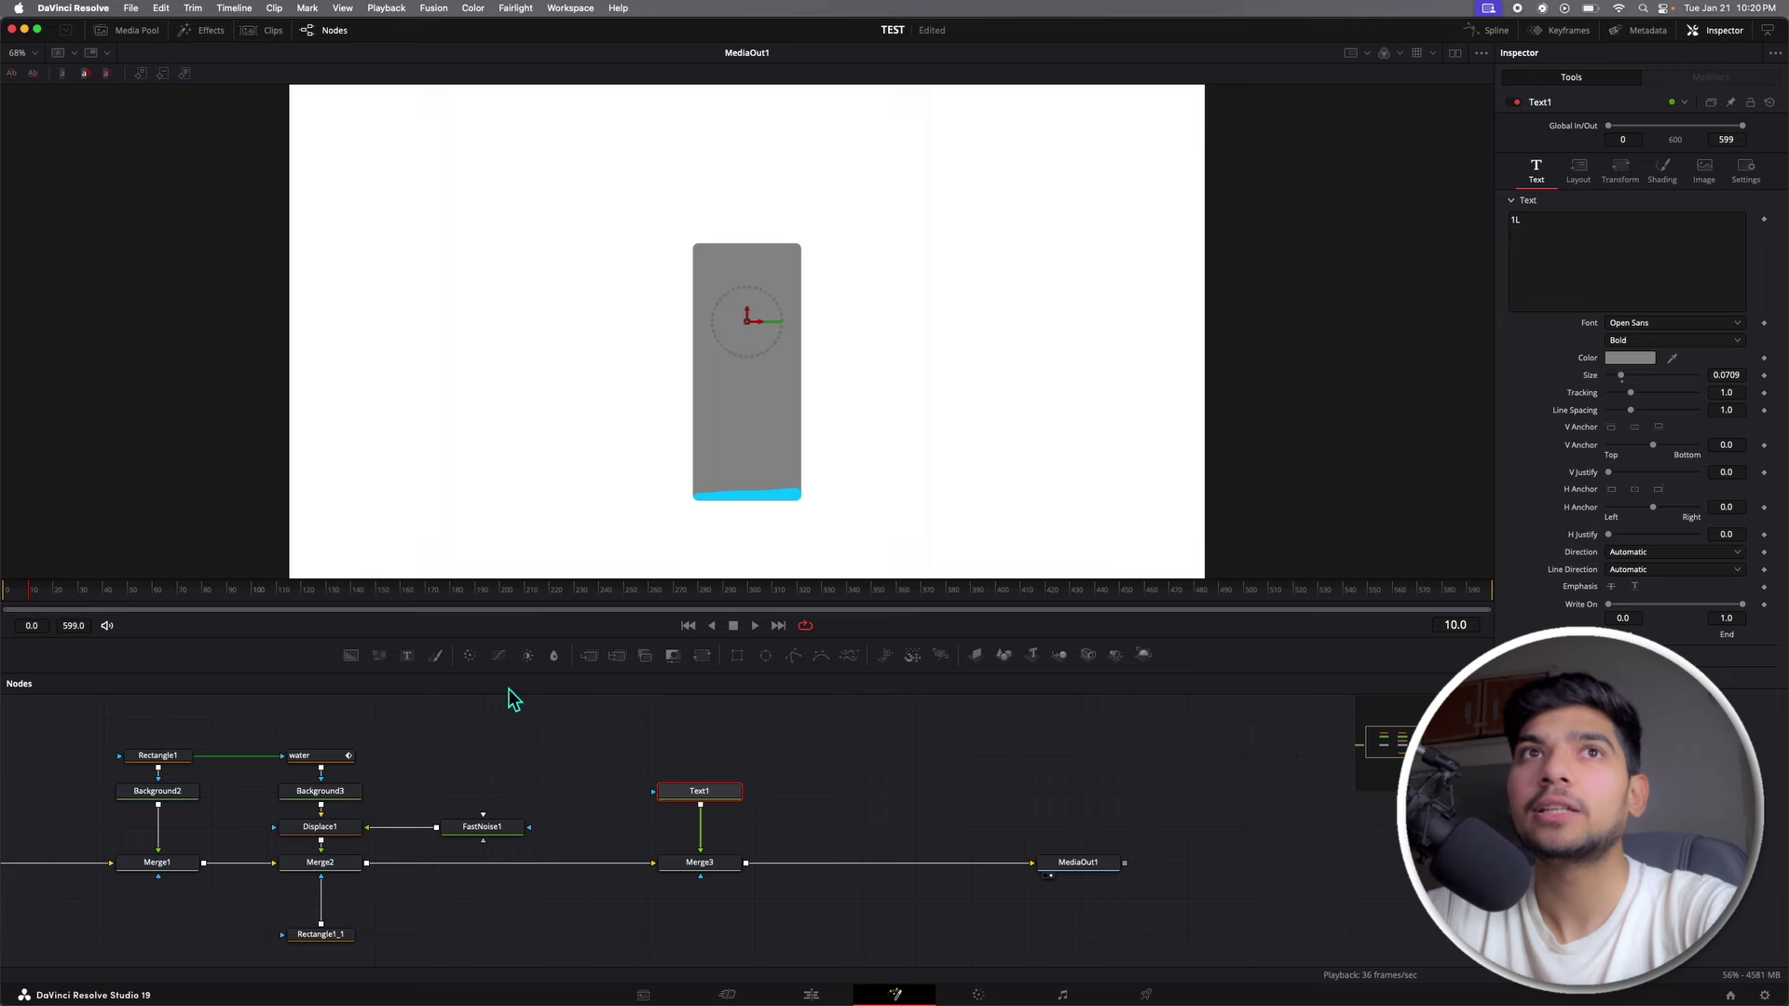
key(space)
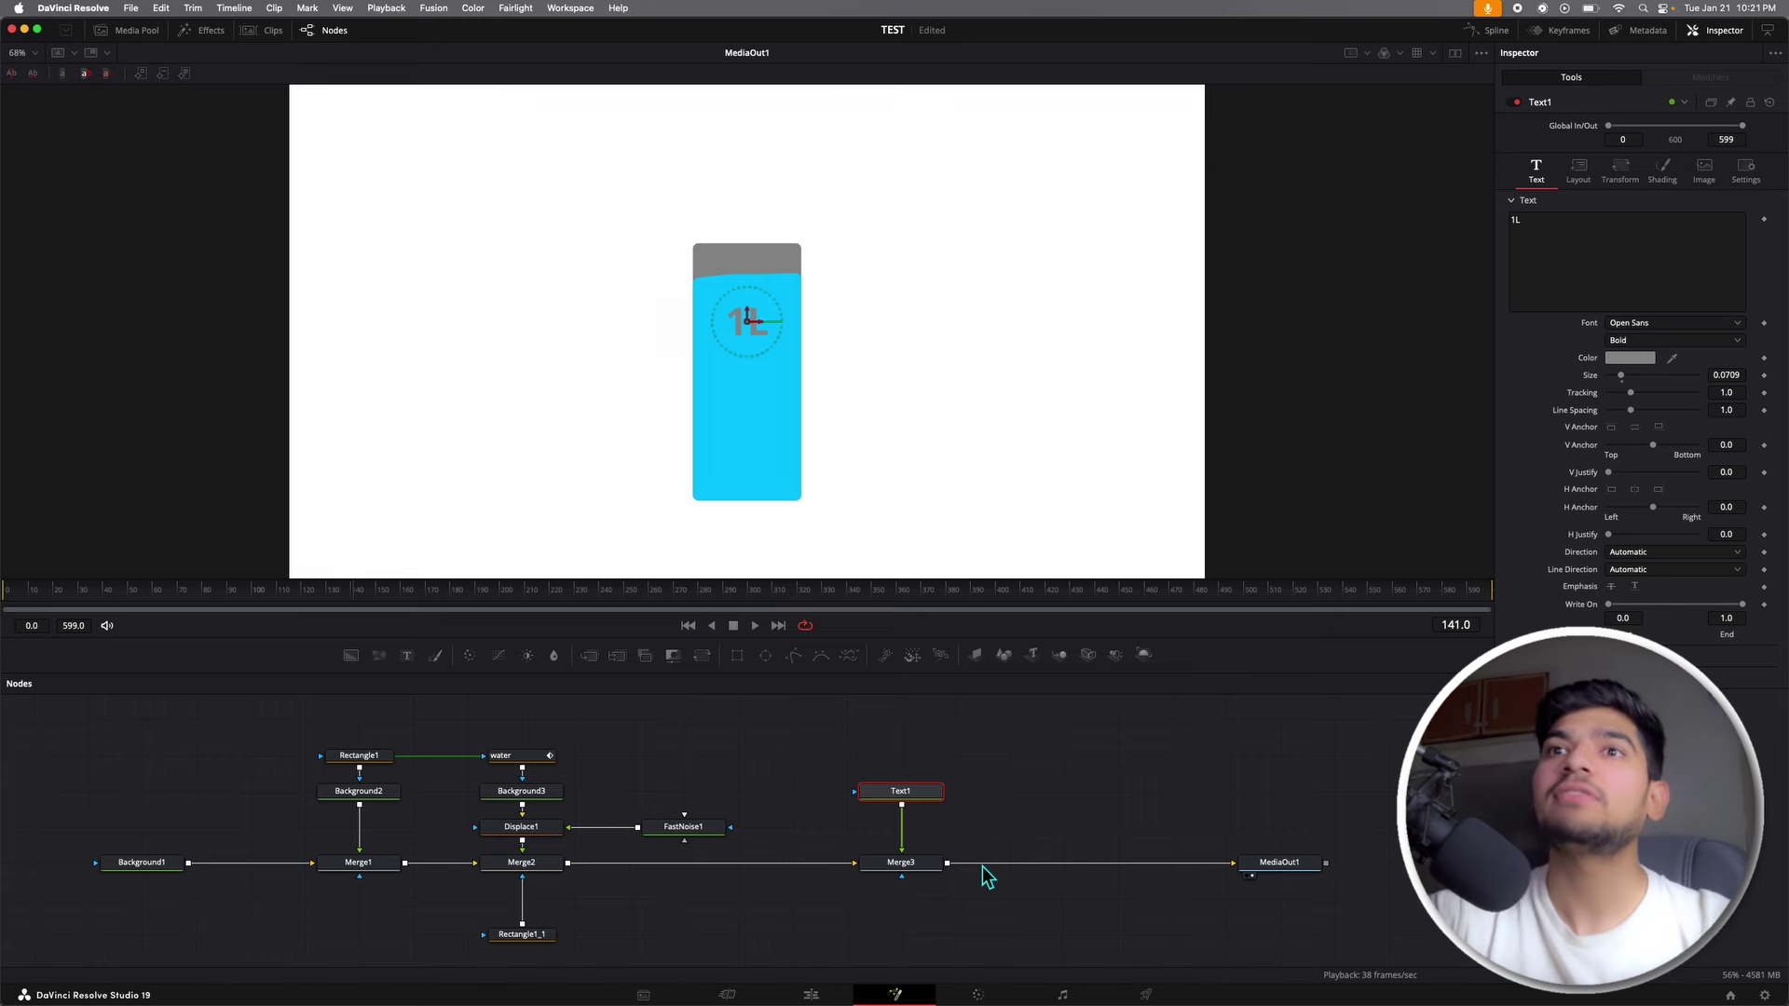
Step: Switch to the Edit page and play the water fill clip from near its start
click(824, 995)
click(533, 656)
key(space)
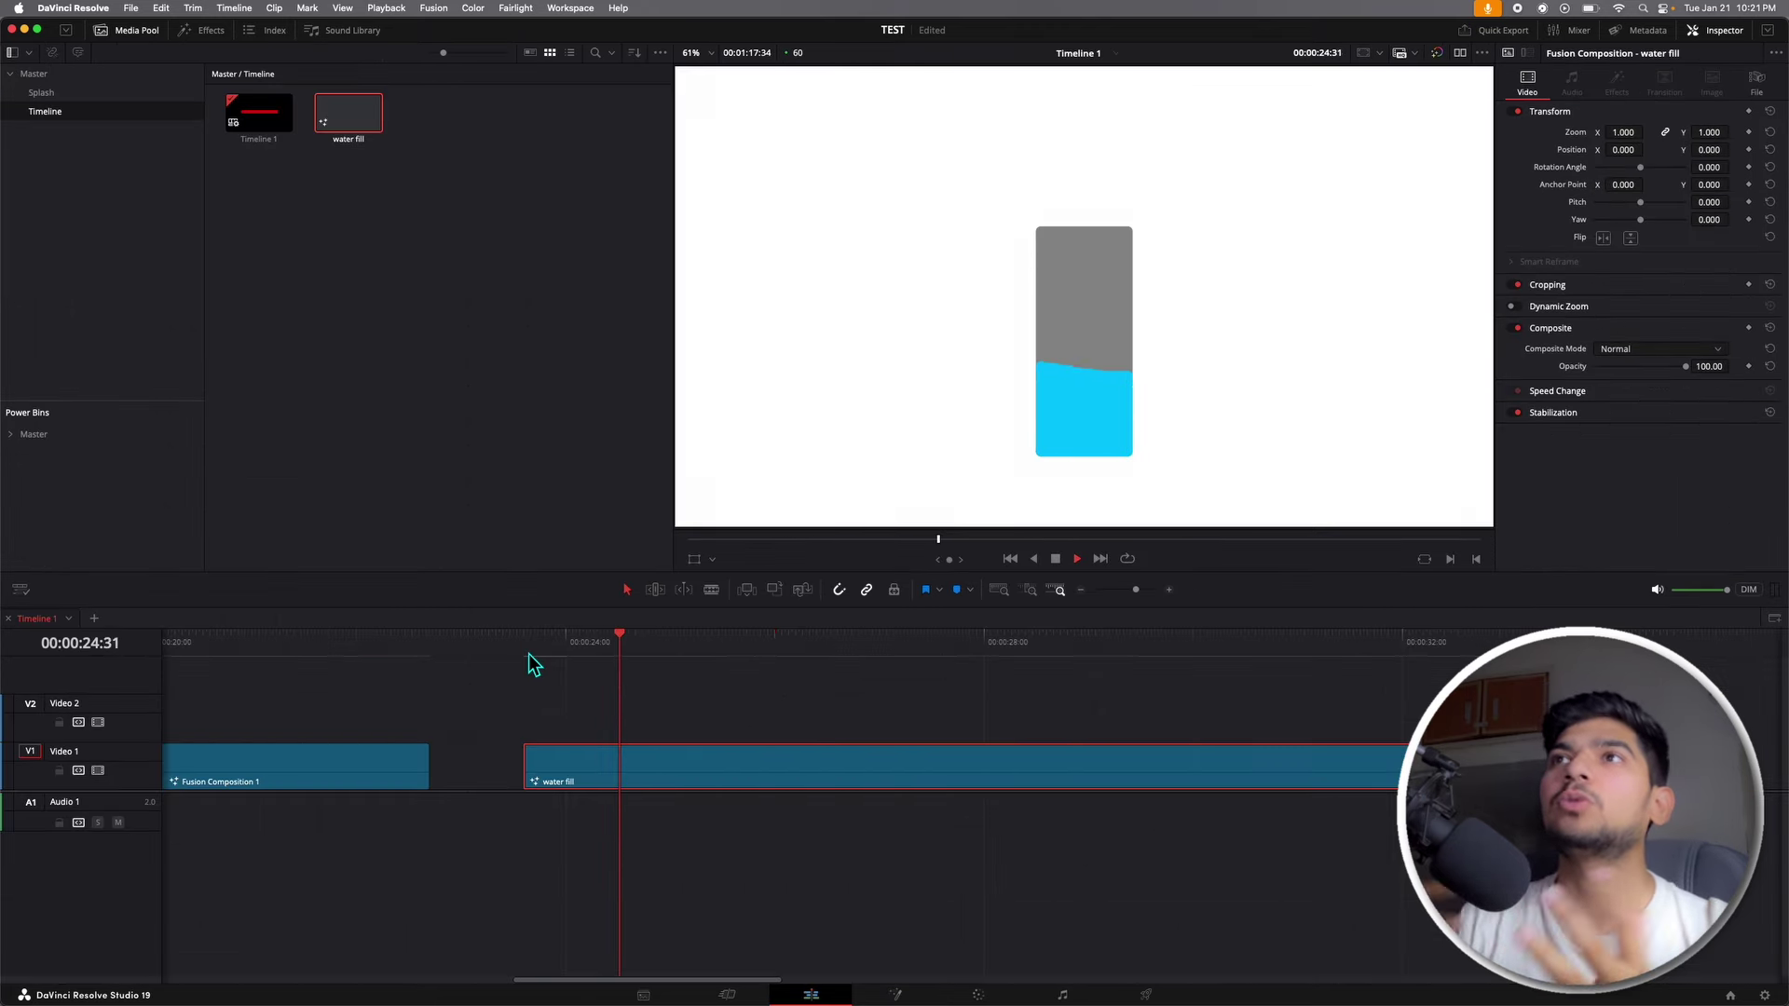